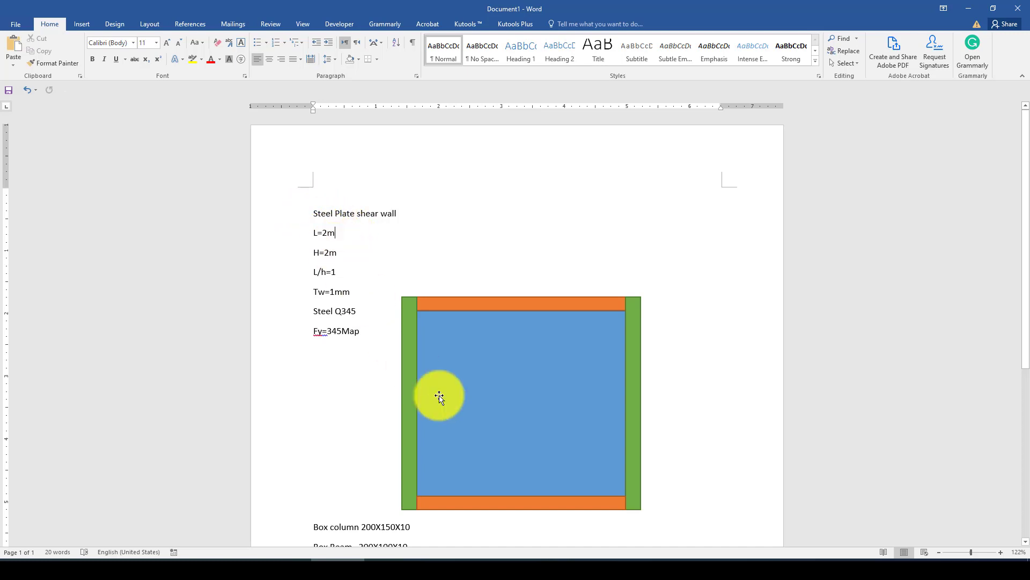
Review the steel plate shear wall's length, height, plate thickness, steel grade and yield strength in the document.
scroll(499, 433, "down", 1)
scroll(499, 434, "down", 1)
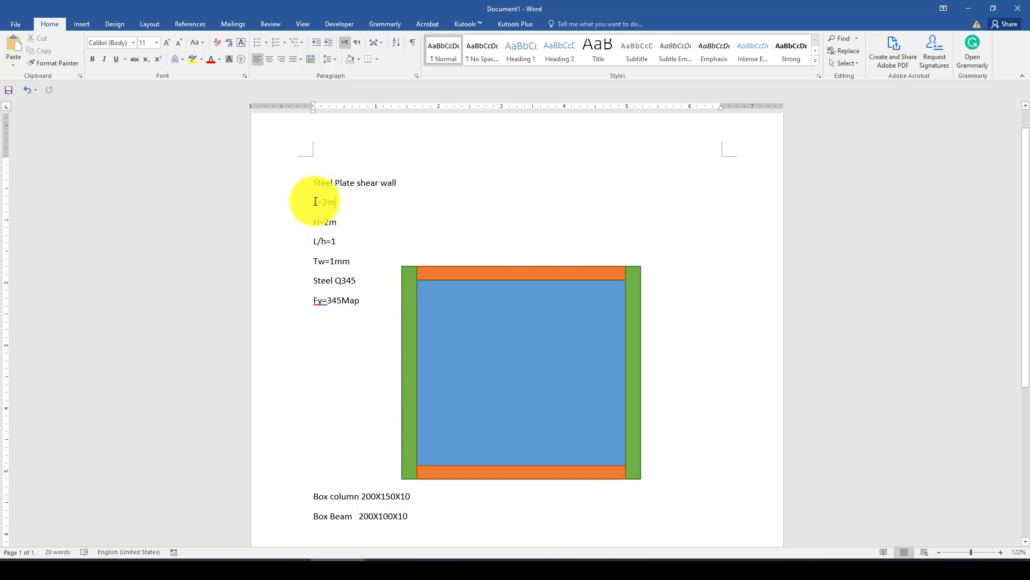
left_click_drag(312, 202, 345, 202)
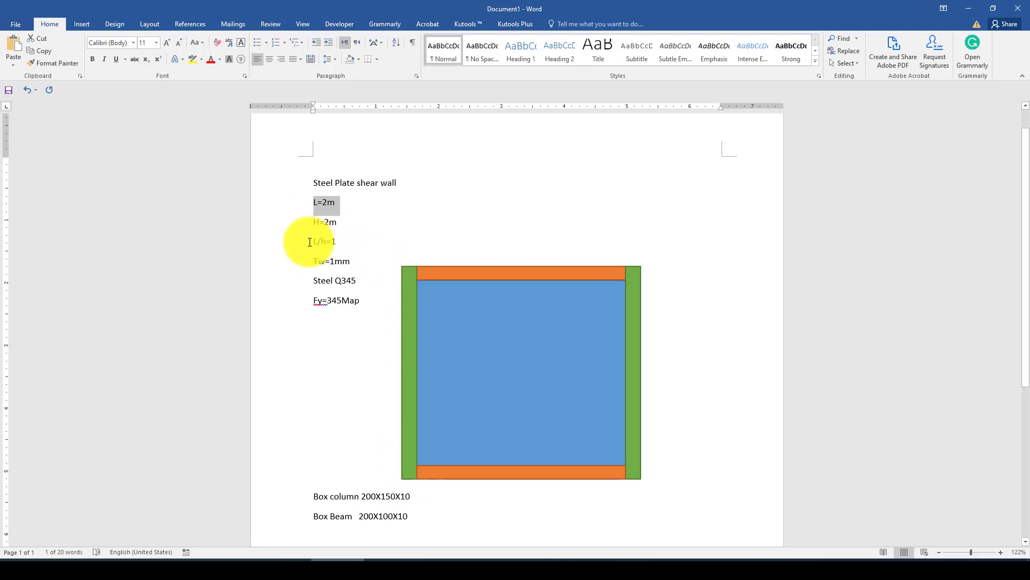
mouse_move(314, 262)
left_mouse_down()
mouse_move(349, 261)
mouse_move(359, 282)
left_mouse_up()
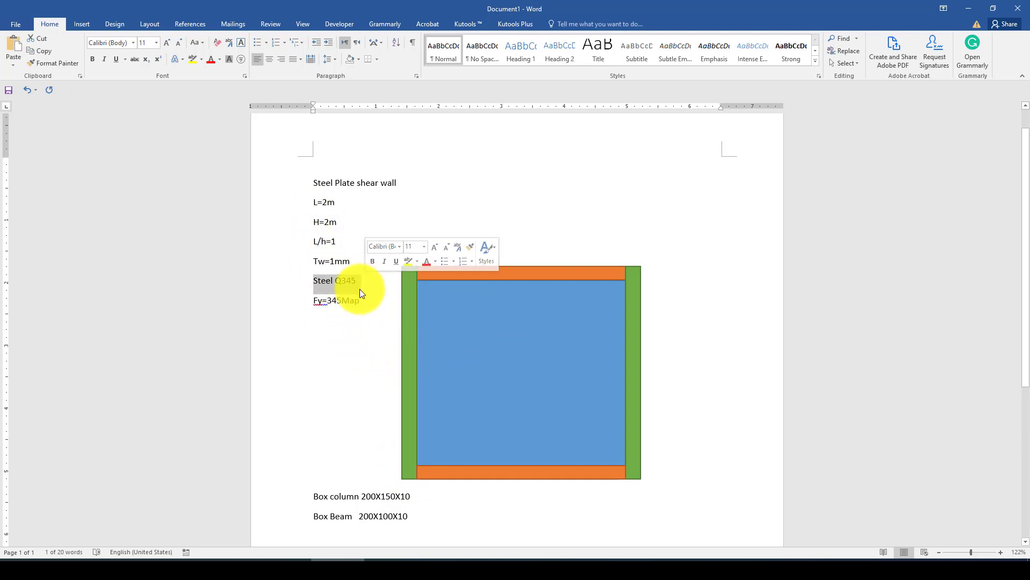
left_click(340, 315)
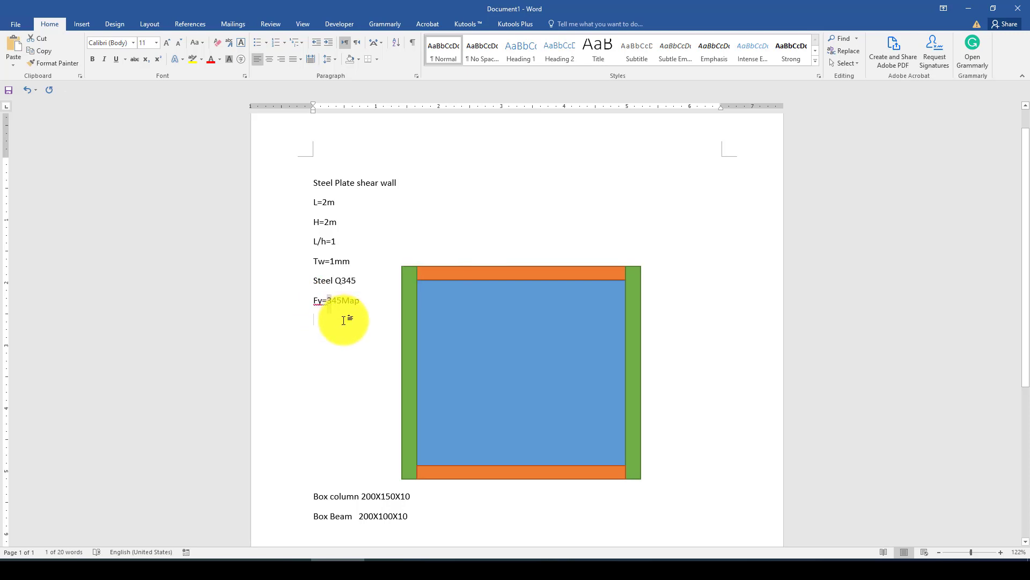
scroll(345, 349, "down", 3)
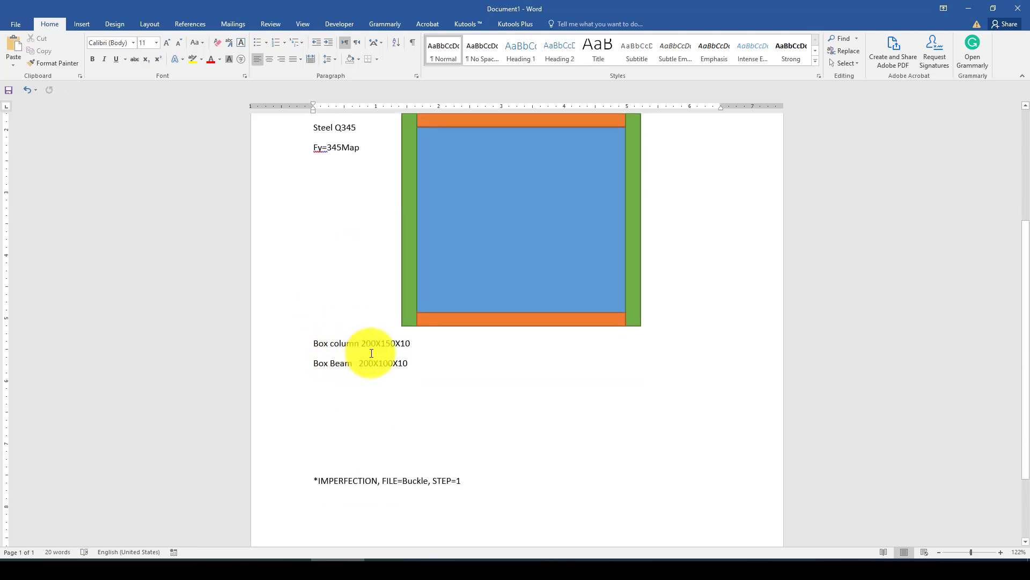
Review the box column and box beam section sizes listed below the wall diagram.
scroll(368, 349, "up", 1)
left_click_drag(362, 404, 314, 405)
left_click(392, 404)
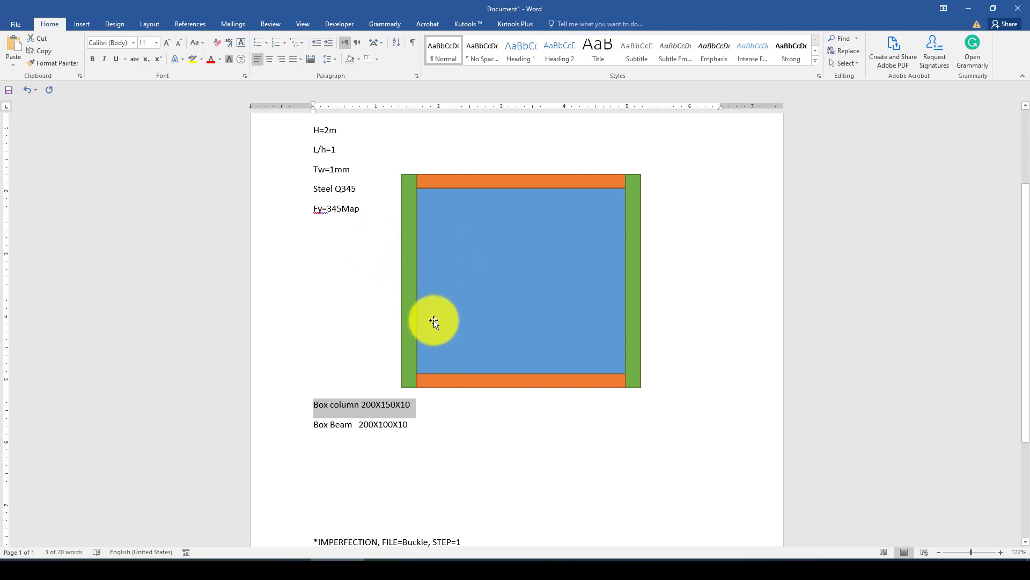
left_click(409, 424)
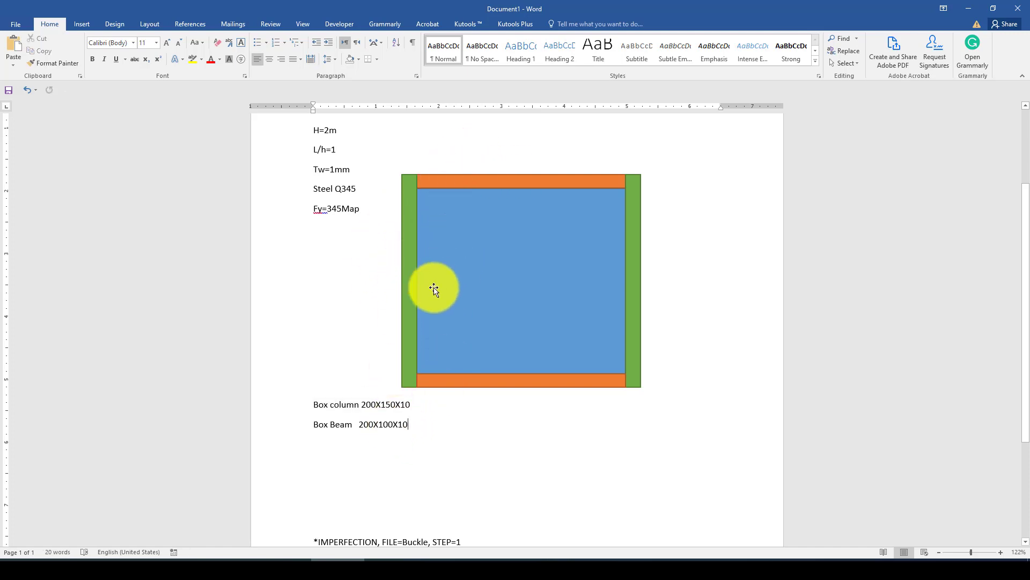
scroll(407, 301, "down", 1)
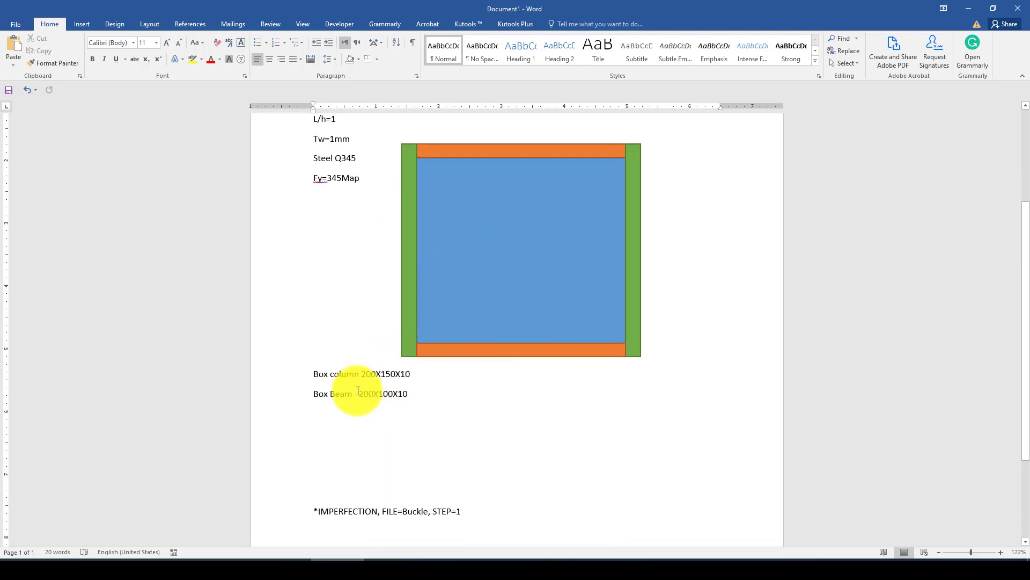
left_click_drag(337, 394, 366, 395)
left_click(409, 395)
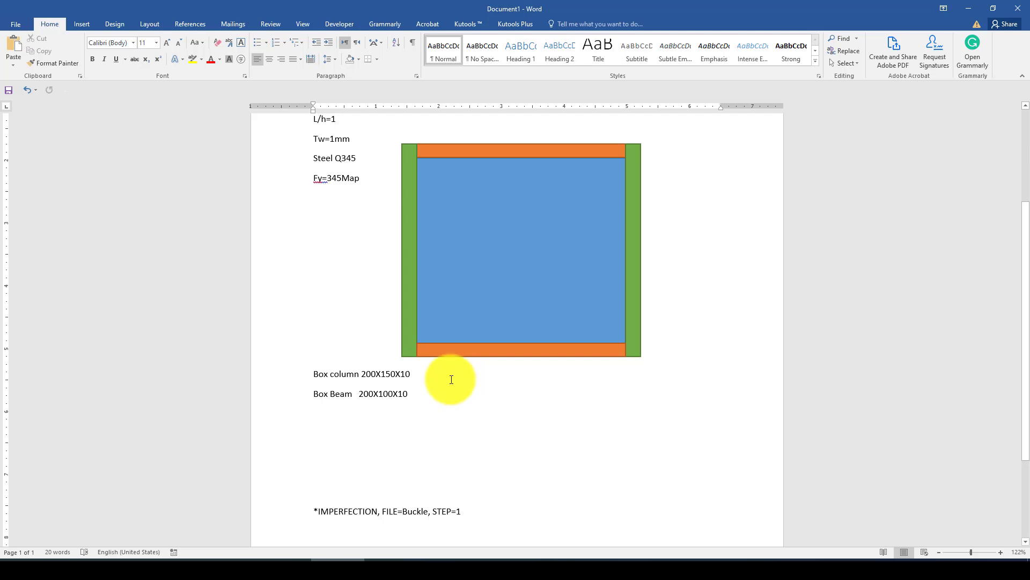
scroll(452, 380, "up", 5)
Switch to Abaqus/CAE and examine the Mises stress contours on the deformed shear wall in Pushover.odb.
left_click(664, 557)
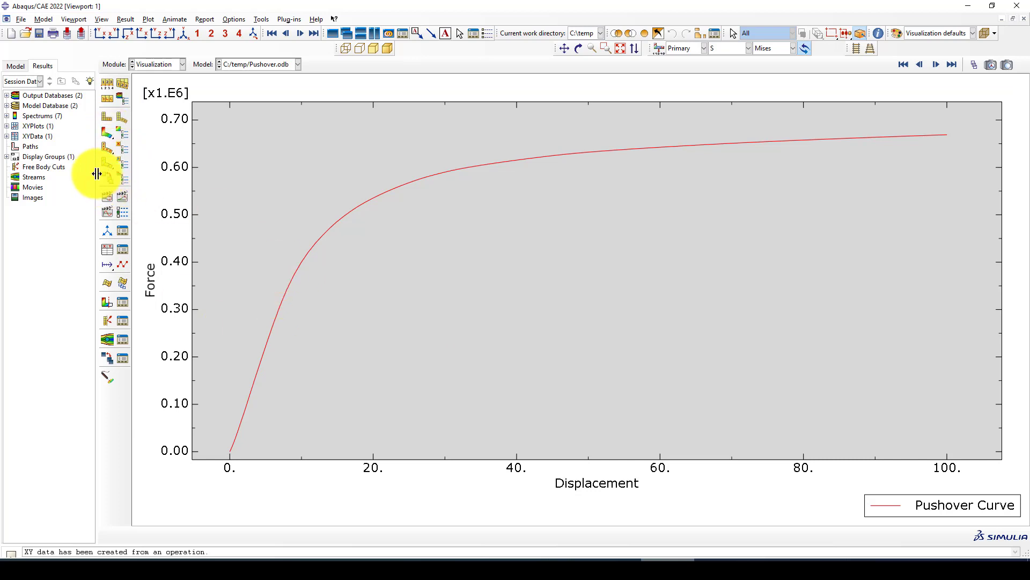
left_click(106, 131)
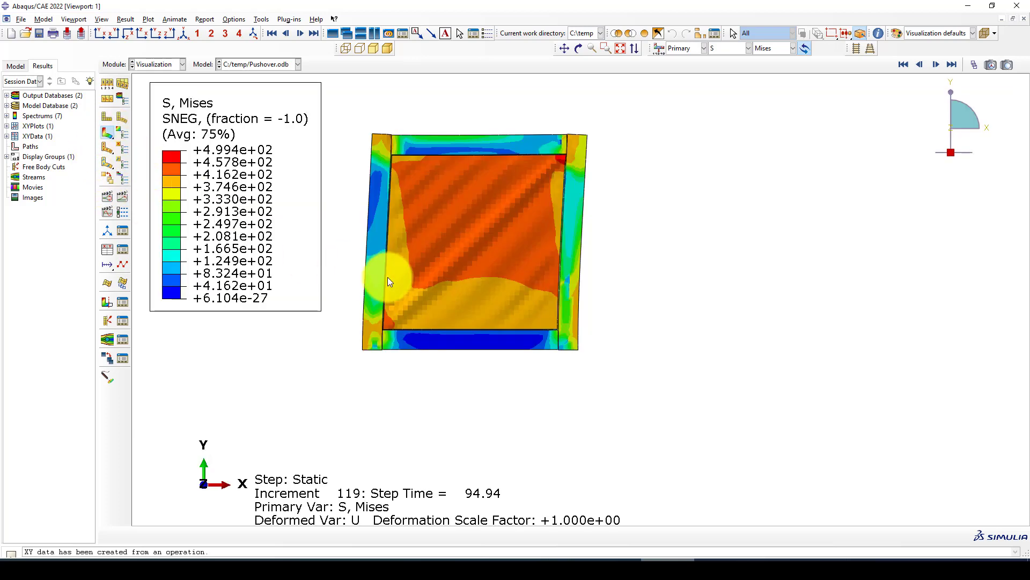
scroll(387, 277, "down", 2)
scroll(448, 266, "up", 2)
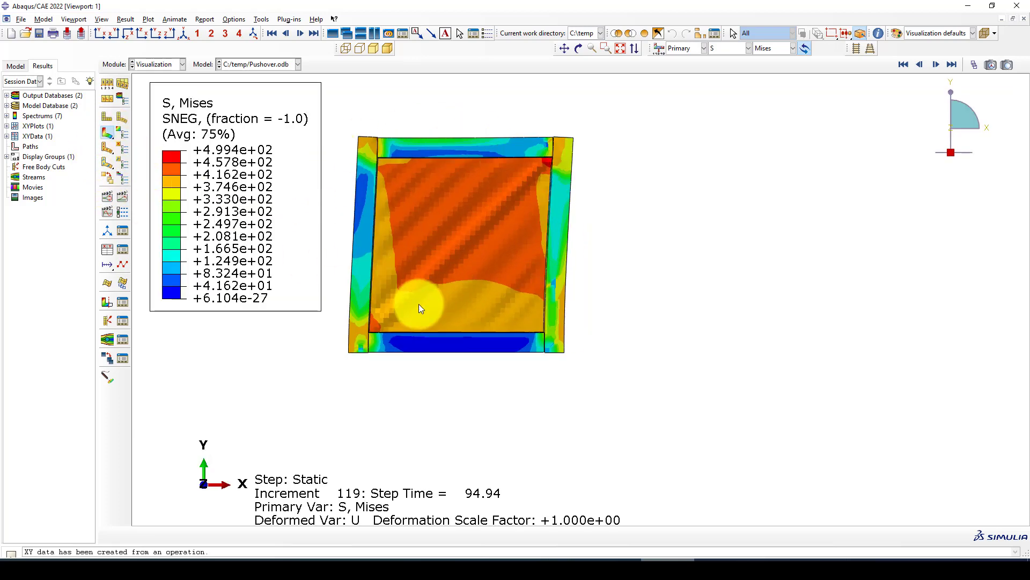
left_click_drag(502, 279, 468, 270, "ctrl+alt")
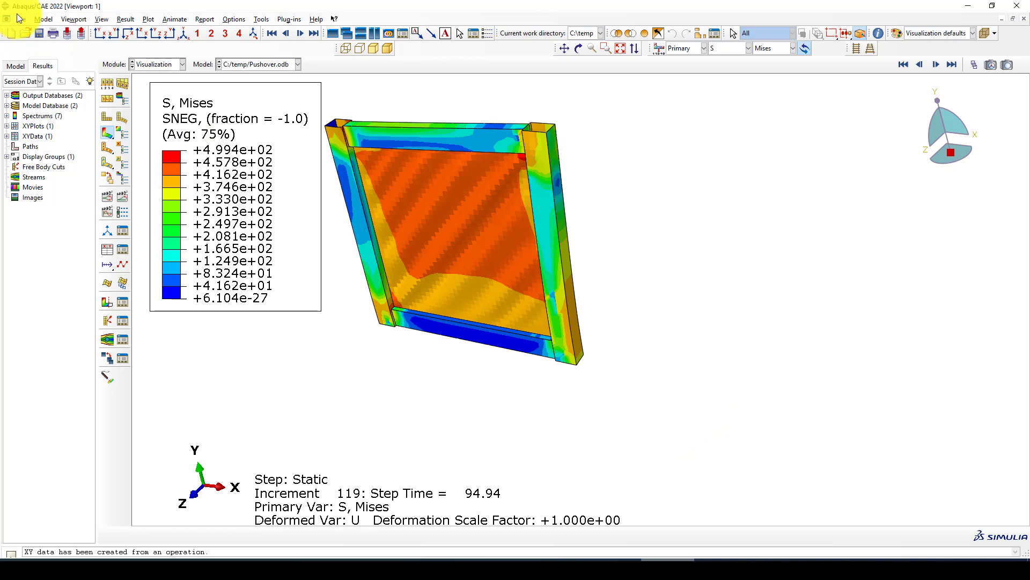
Save the model database as SPSW in the temp directory.
left_click(38, 33)
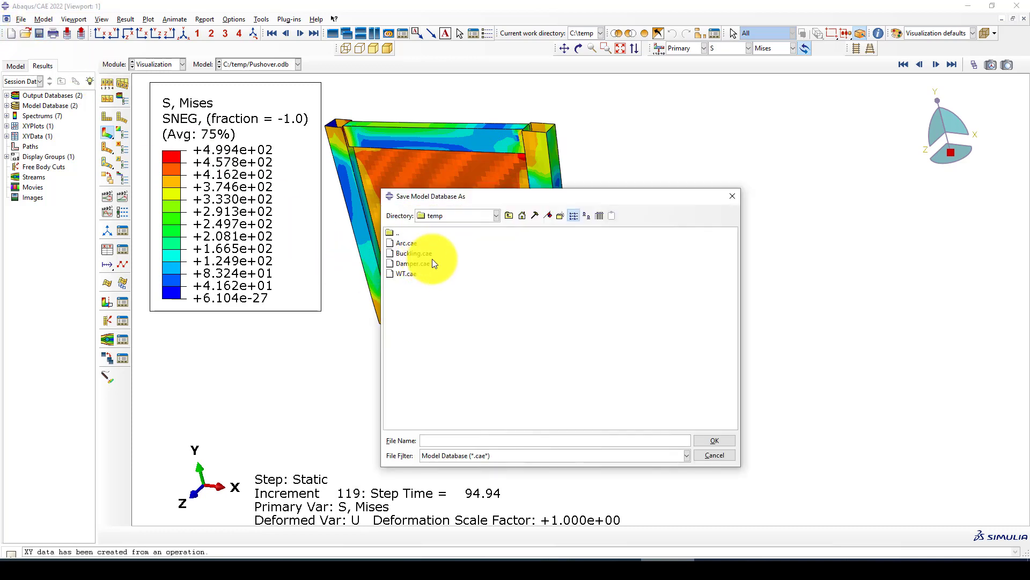
left_click(471, 440)
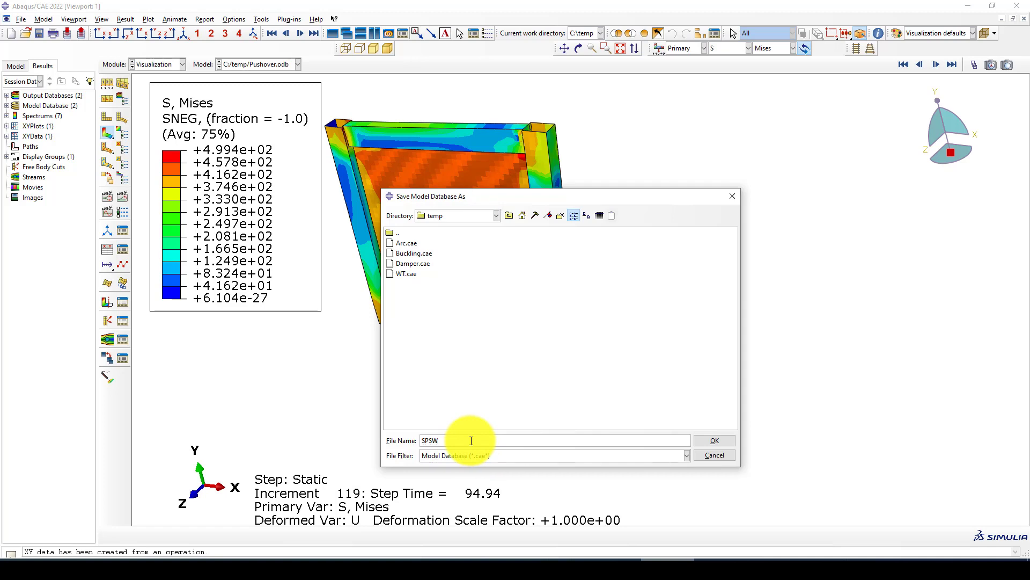
left_click(707, 438)
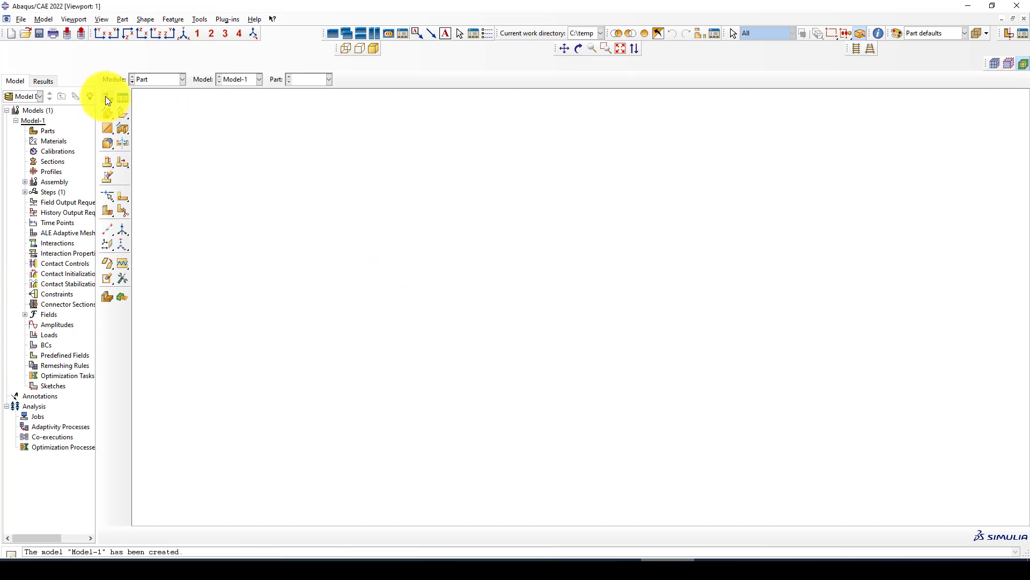
Create a 3D deformable shell extrusion part named Column.
left_click(107, 97)
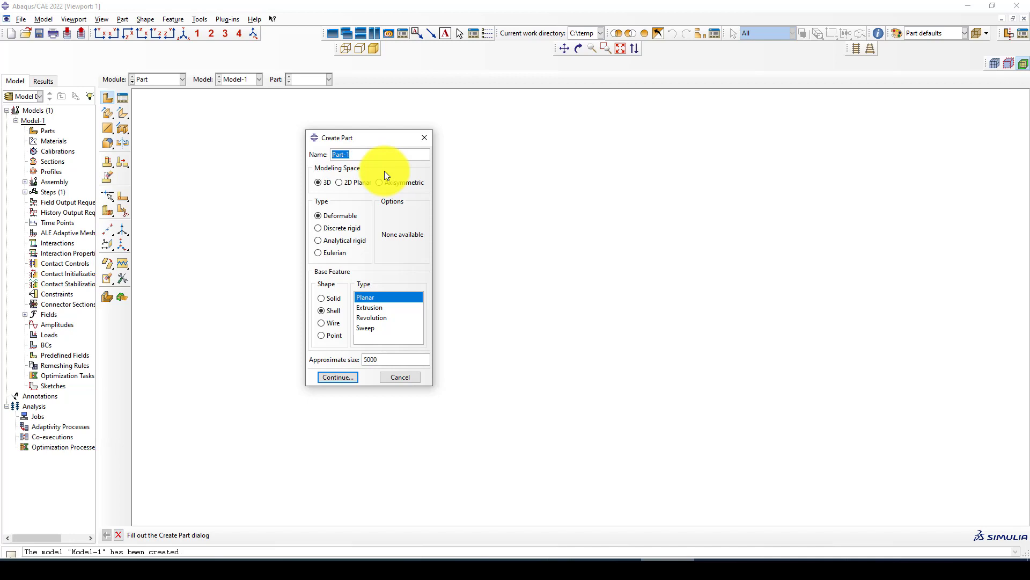
type("Cou")
key("BackSpace")
type("lumn")
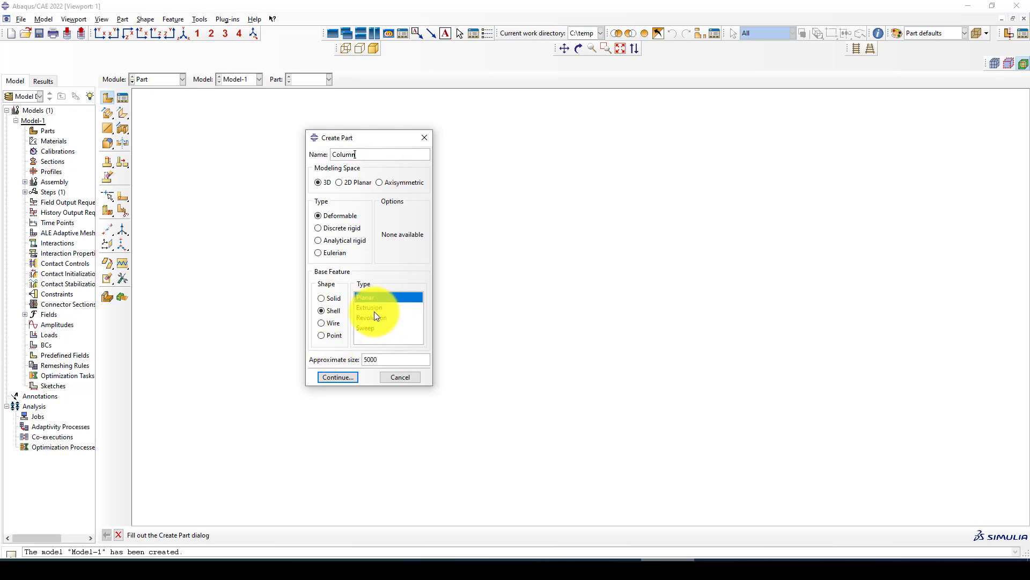
left_click(339, 377)
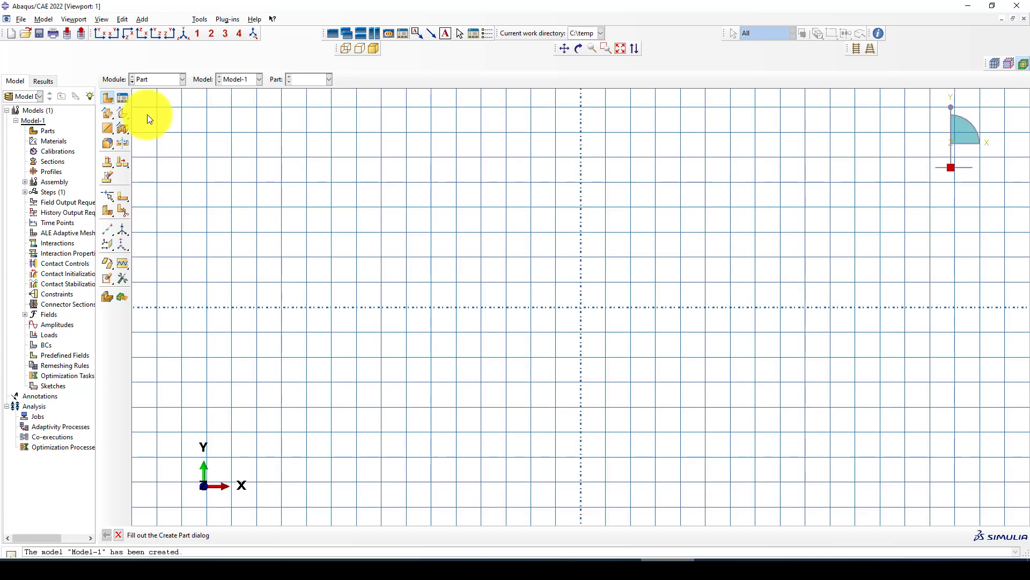
Sketch a rectangle about 200 wide and 300 high for the column section, with its lower edge on the horizontal axis.
left_click(122, 112)
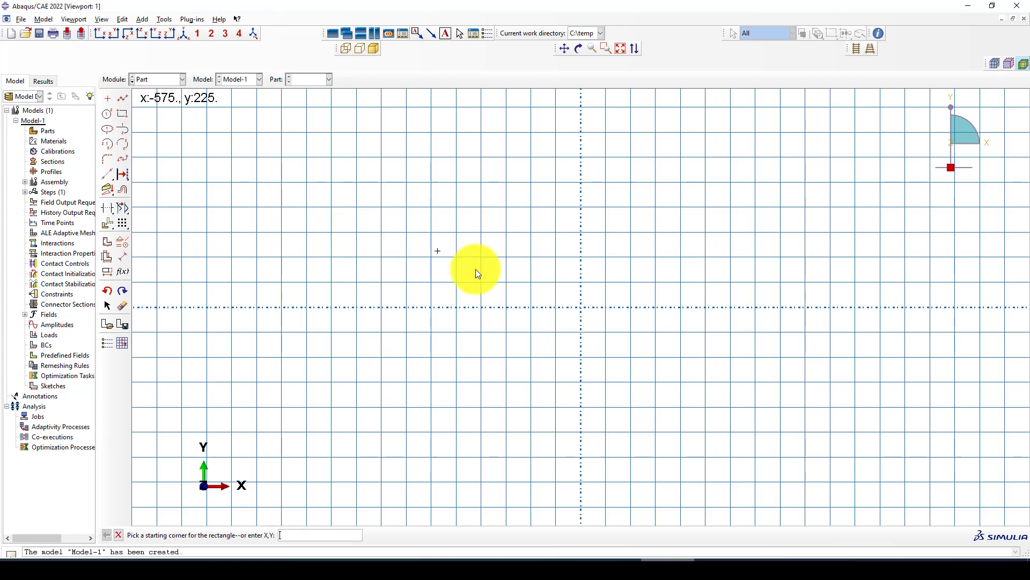
left_click(556, 232)
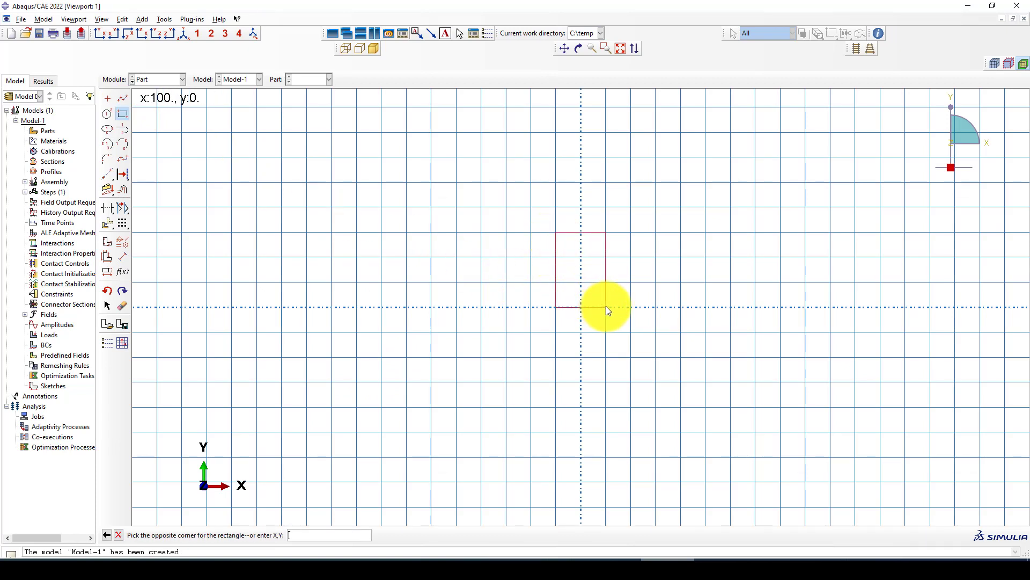
left_click(607, 306)
Dimension the column's rectangle to 150 wide and 200 high.
left_click(123, 256)
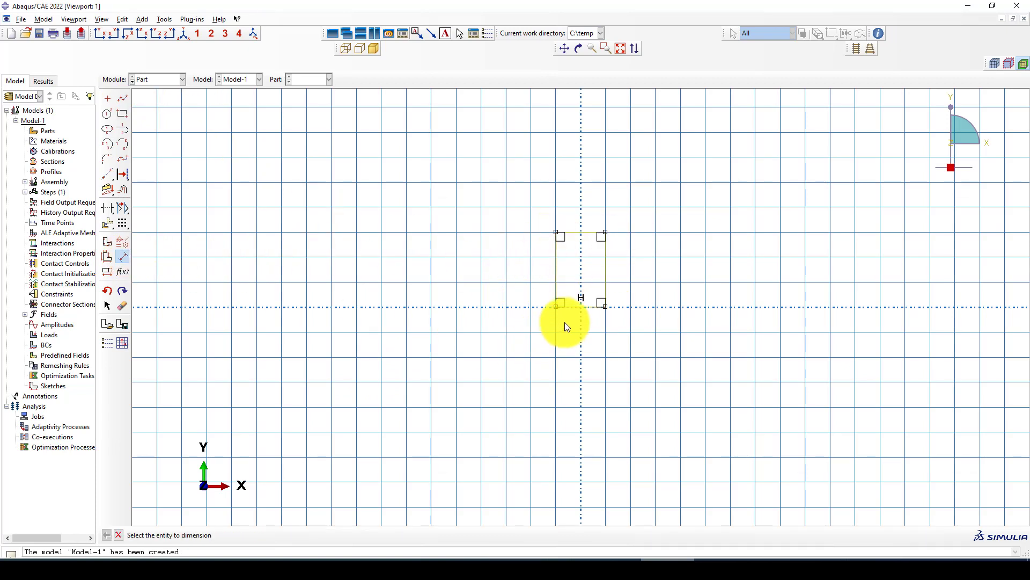
left_click(574, 307)
left_click(567, 350)
type("15")
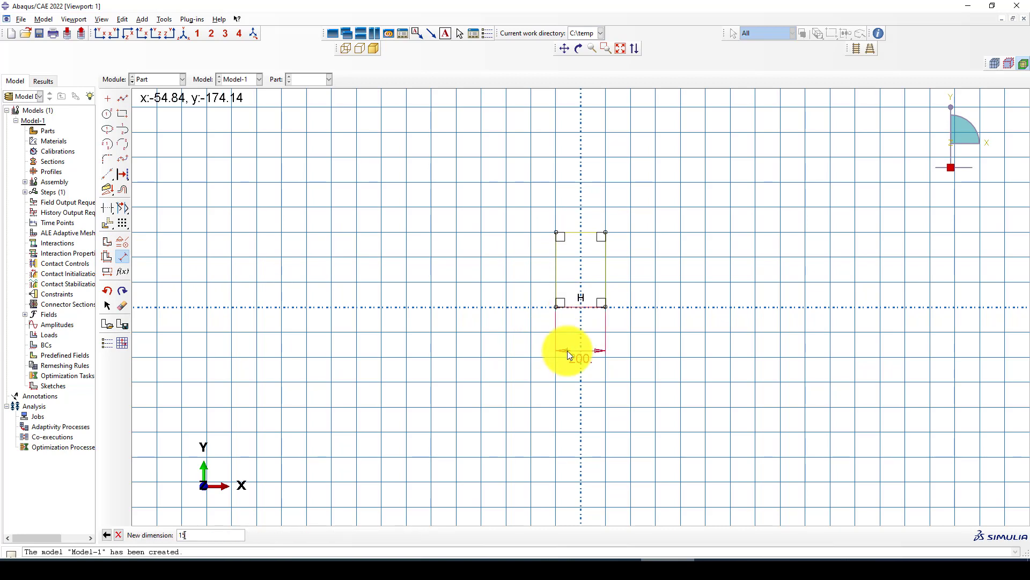
type("0")
key("Return")
left_click(568, 278)
left_click(509, 278)
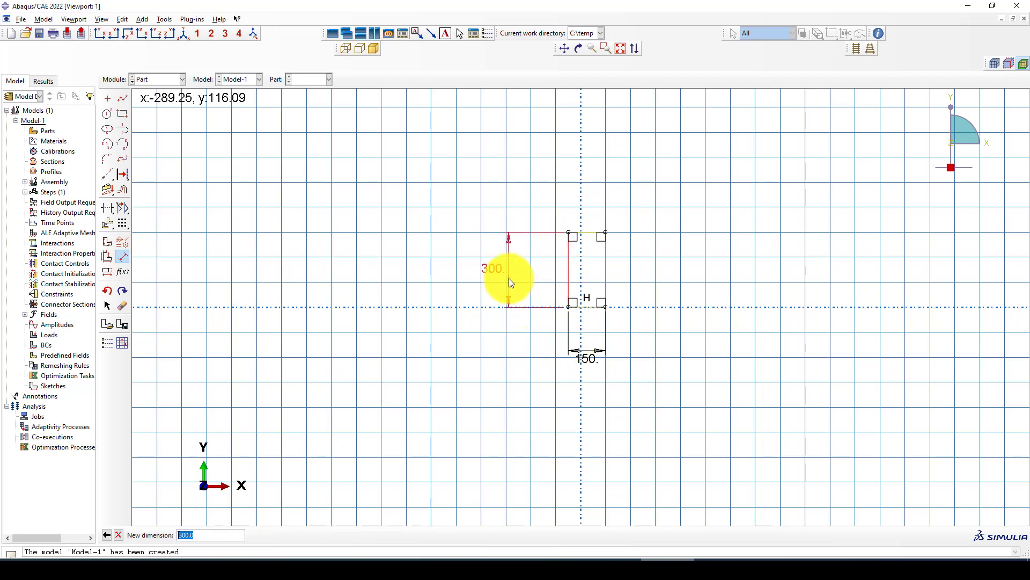
key("Return")
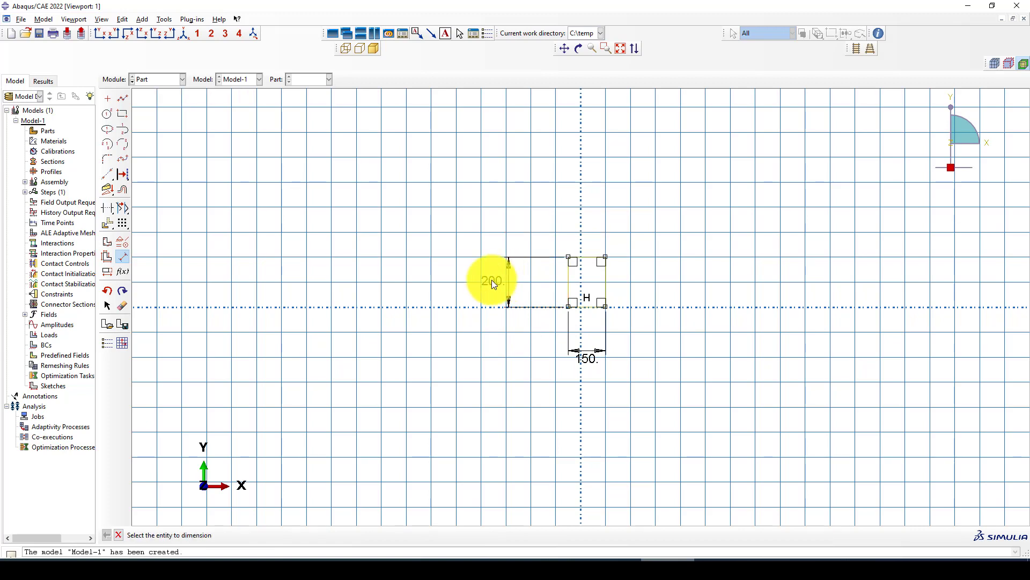
Finish the column sketch and extrude it to a depth of 2200.
middle_click(403, 285)
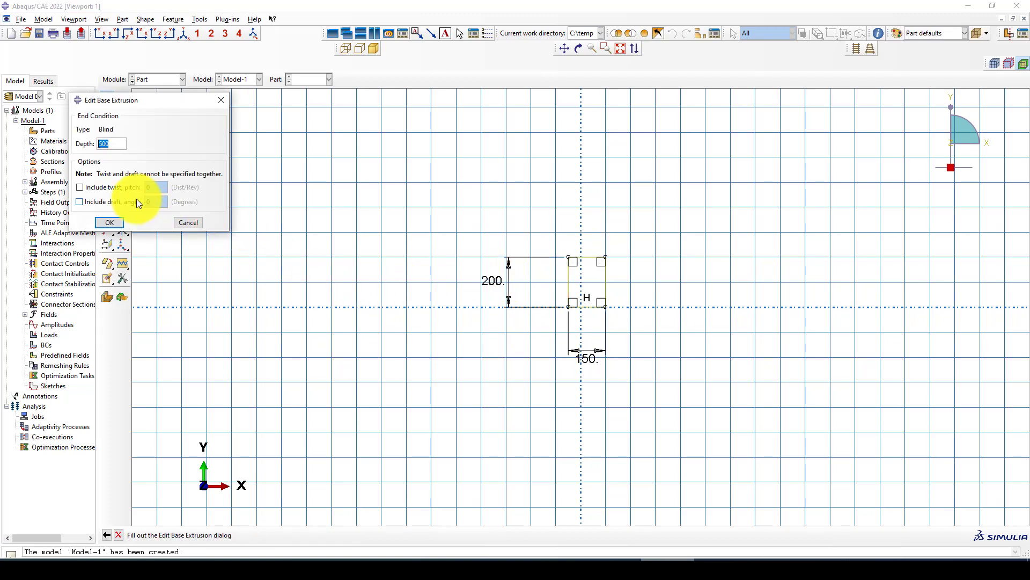
type("2000")
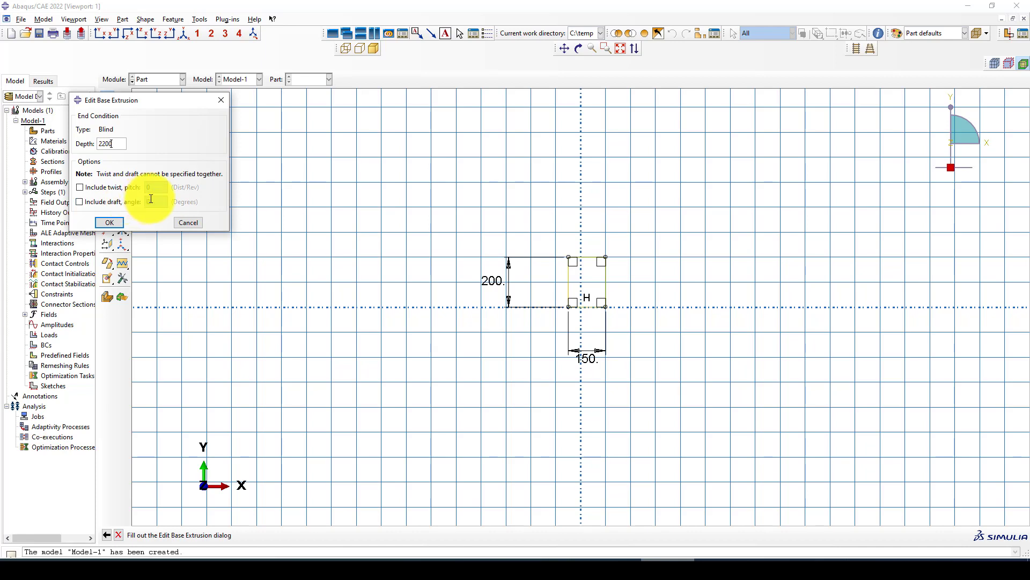
left_click(109, 222)
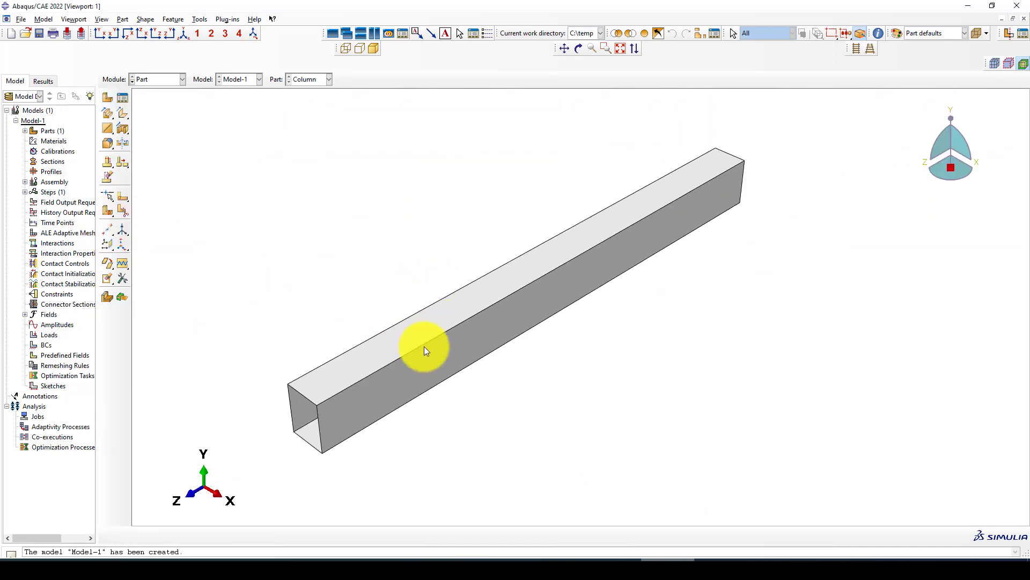
Check the box beam section size in the Word document, and return to Abaqus/CAE.
left_click(338, 555)
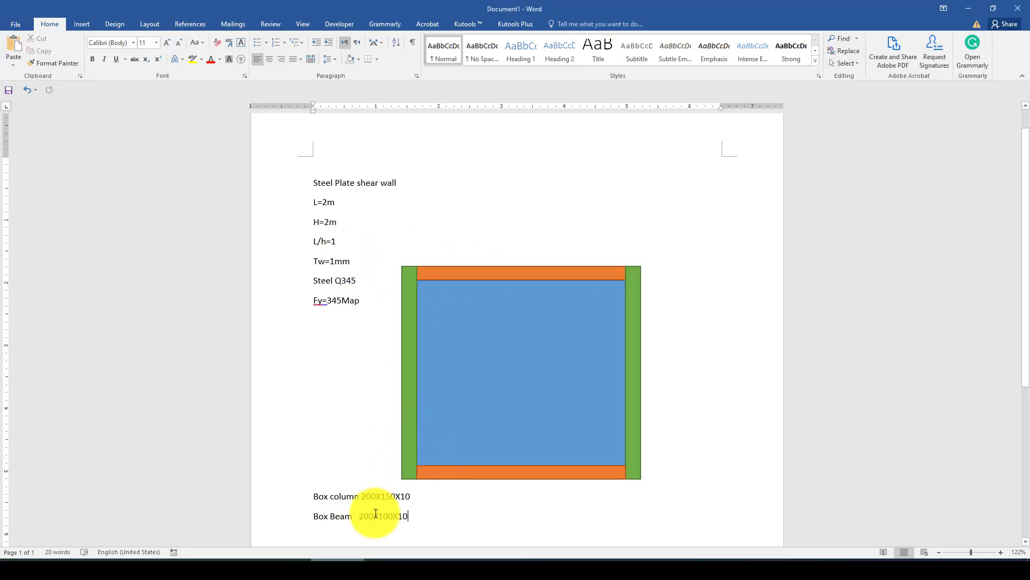
left_click_drag(364, 516, 373, 517)
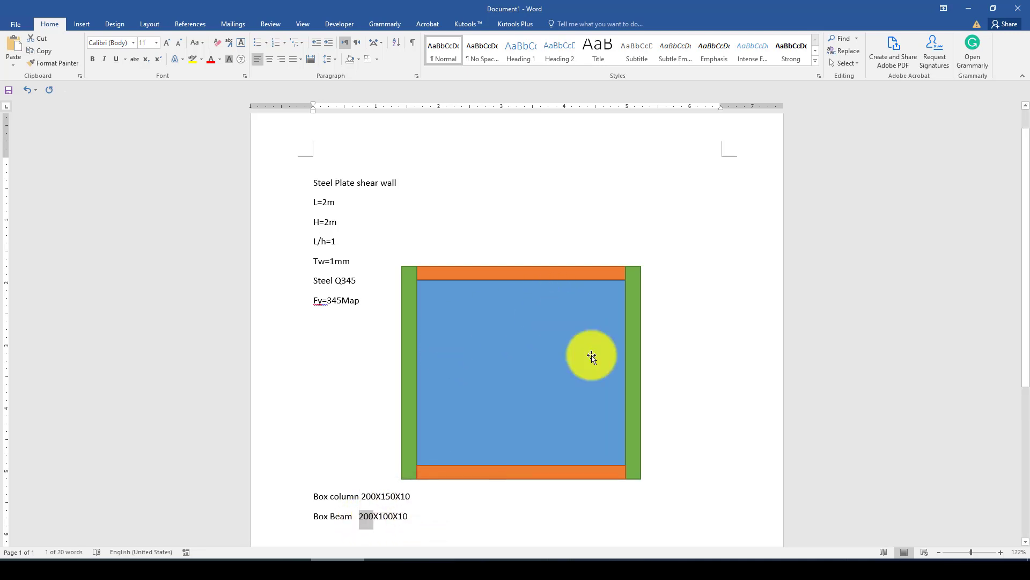
left_click(667, 568)
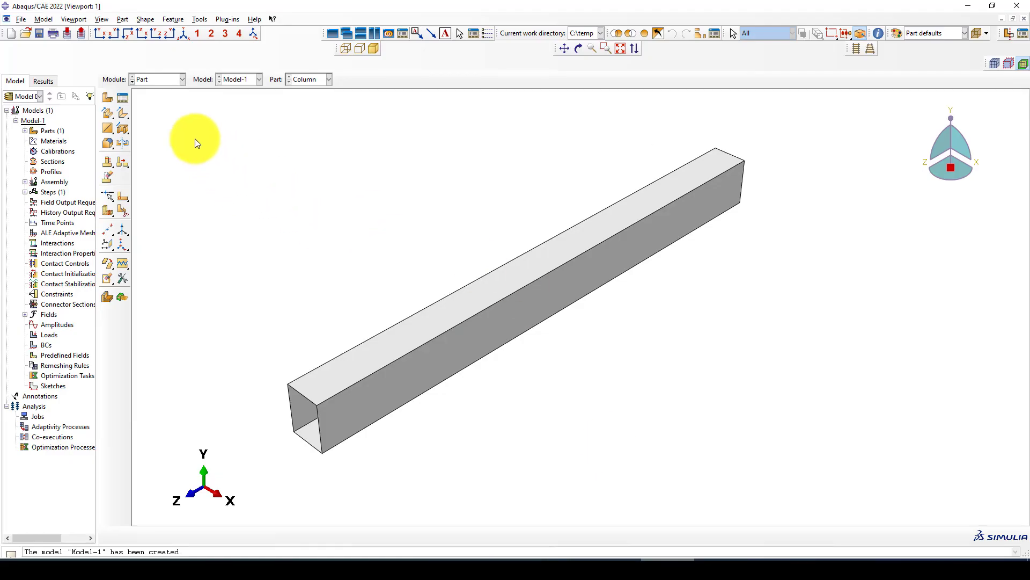
Create a 3D deformable shell extrusion part named Beam.
left_click(153, 82)
left_click(108, 97)
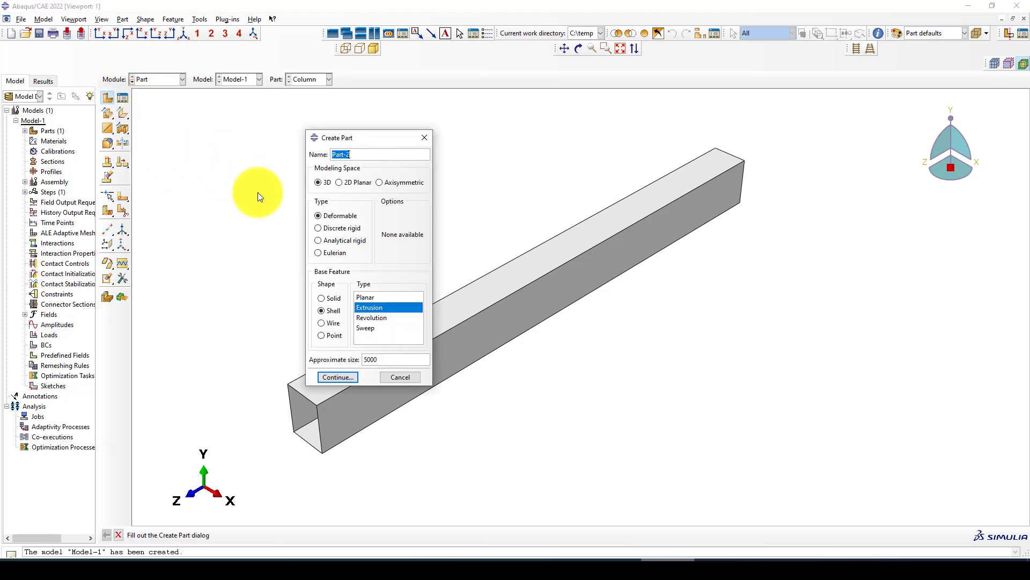
type("Beam")
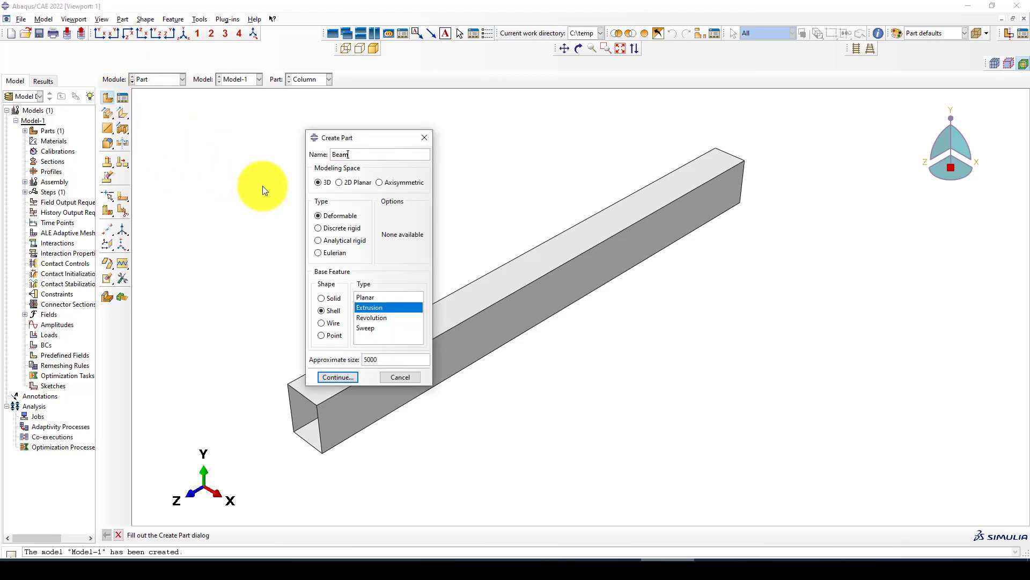
left_click(338, 377)
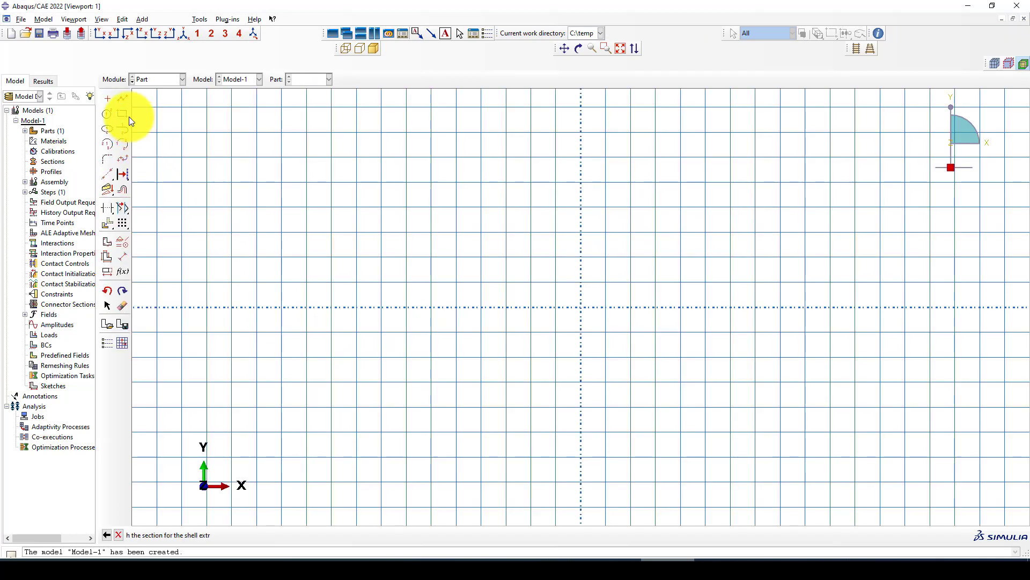
Sketch the beam's rectangular section near the origin and dimension it 100 wide and 200 high.
left_click(123, 114)
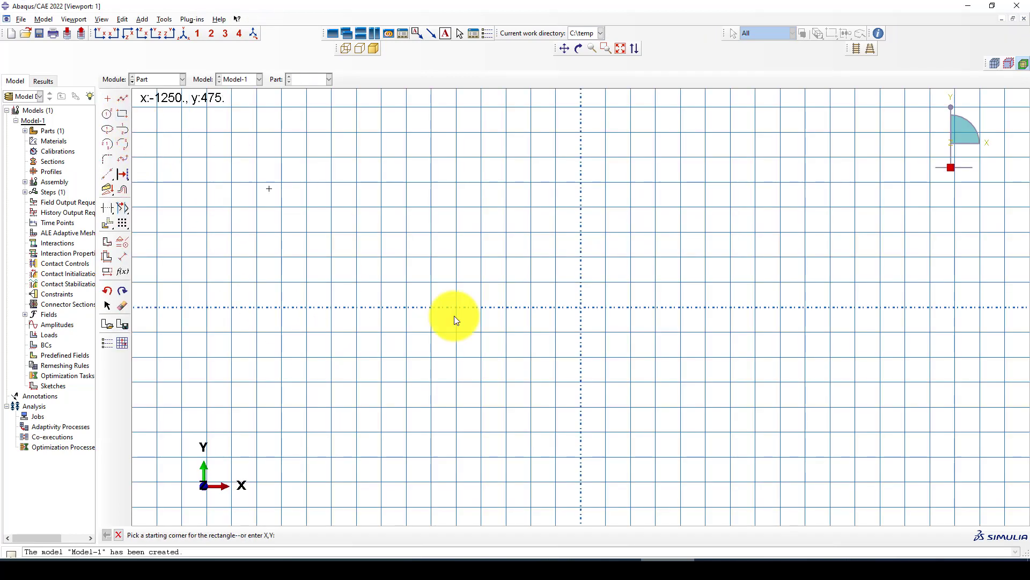
left_click(558, 307)
left_click(586, 257)
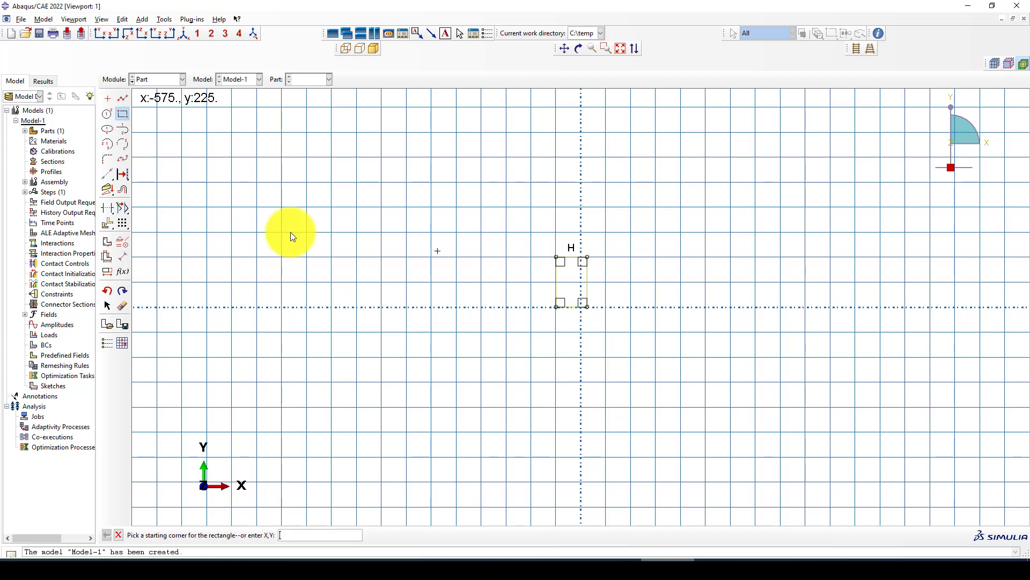
left_click(123, 257)
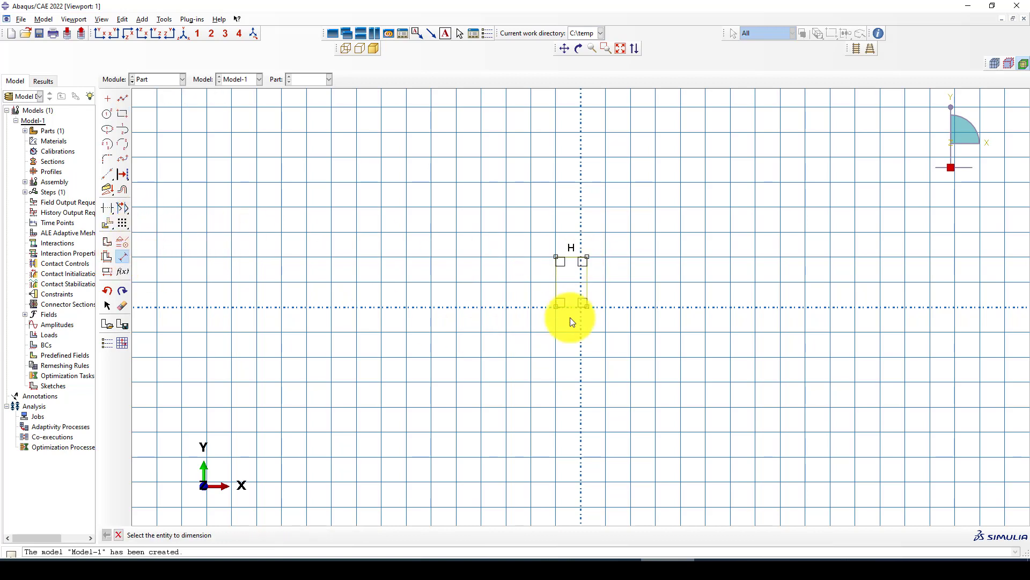
left_click(574, 350)
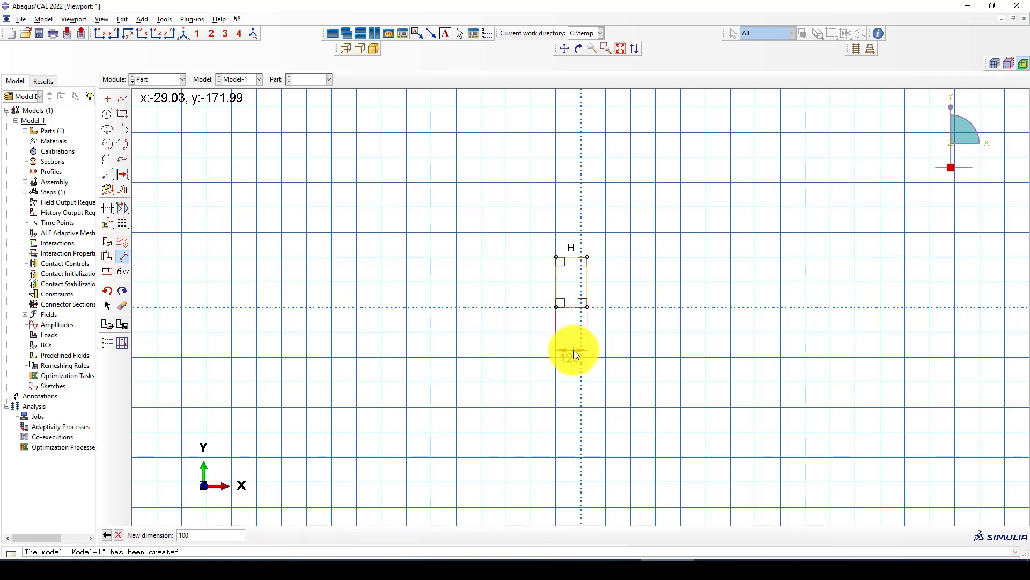
key("Return")
left_click(533, 282)
left_click(521, 282)
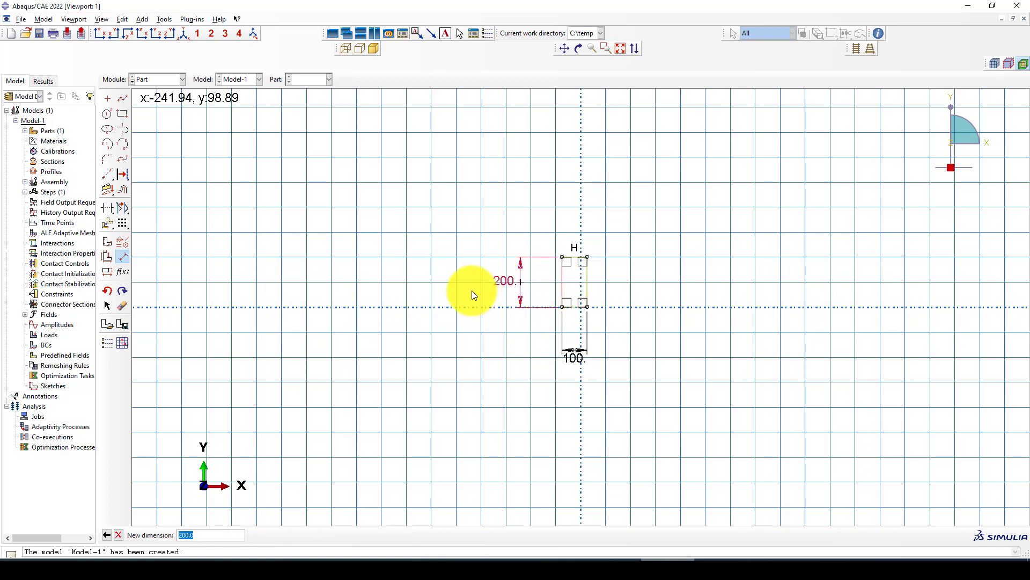
key("Return")
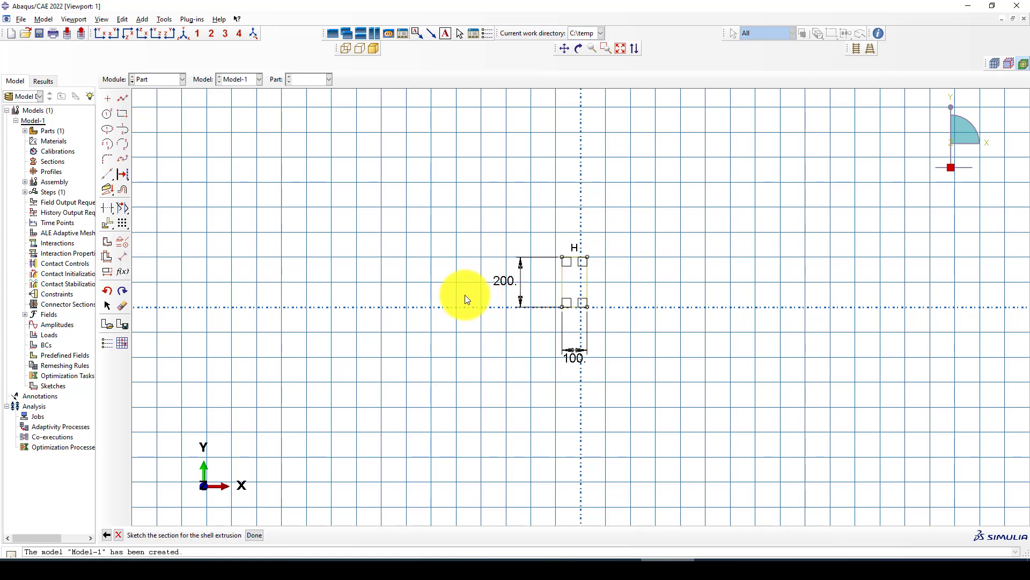
Finish the beam sketch, check the wall dimensions in the Word document, and extrude it to a depth of 1800 in Abaqus/CAE.
middle_click(465, 295)
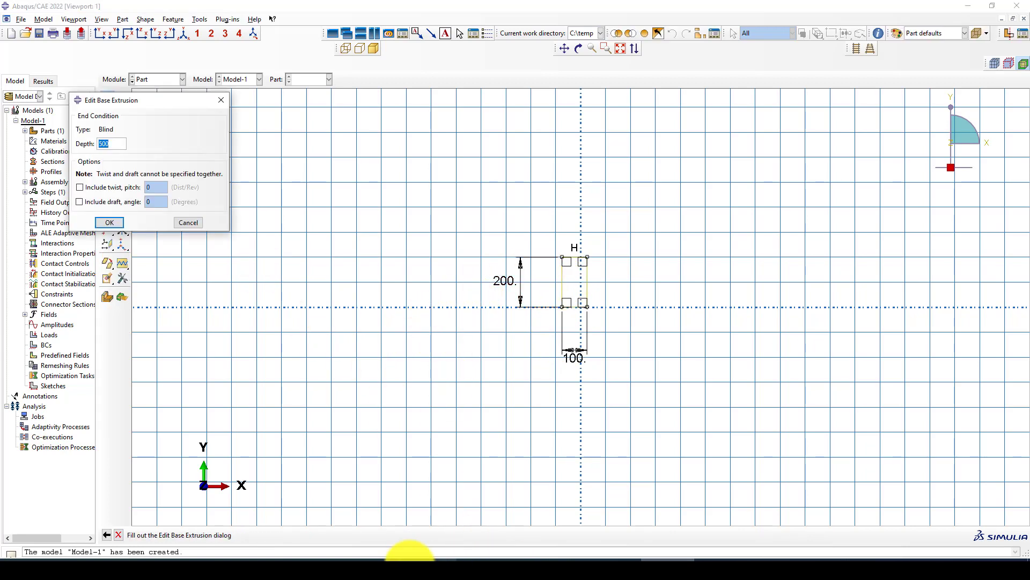
left_click(345, 566)
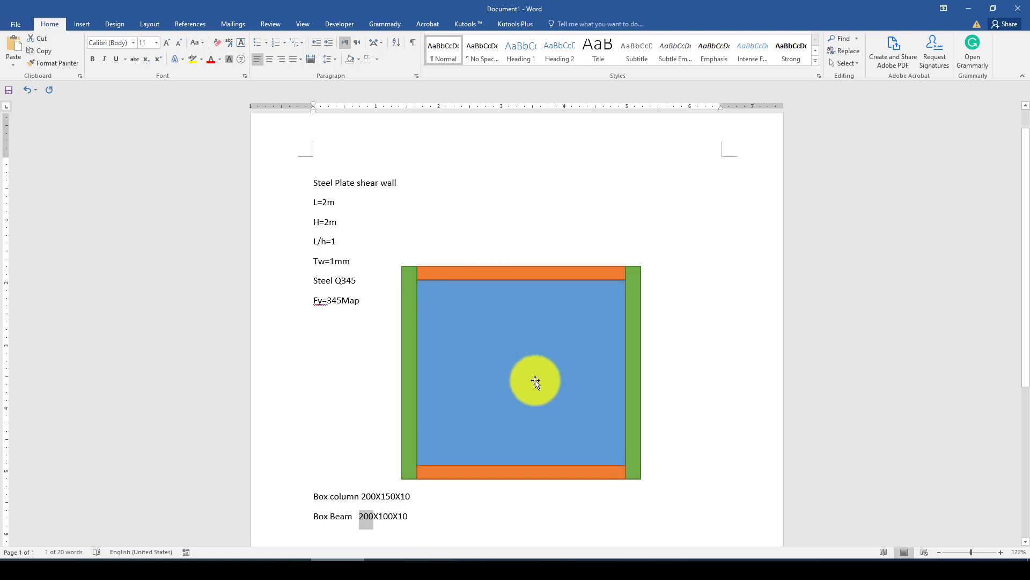
left_click(668, 567)
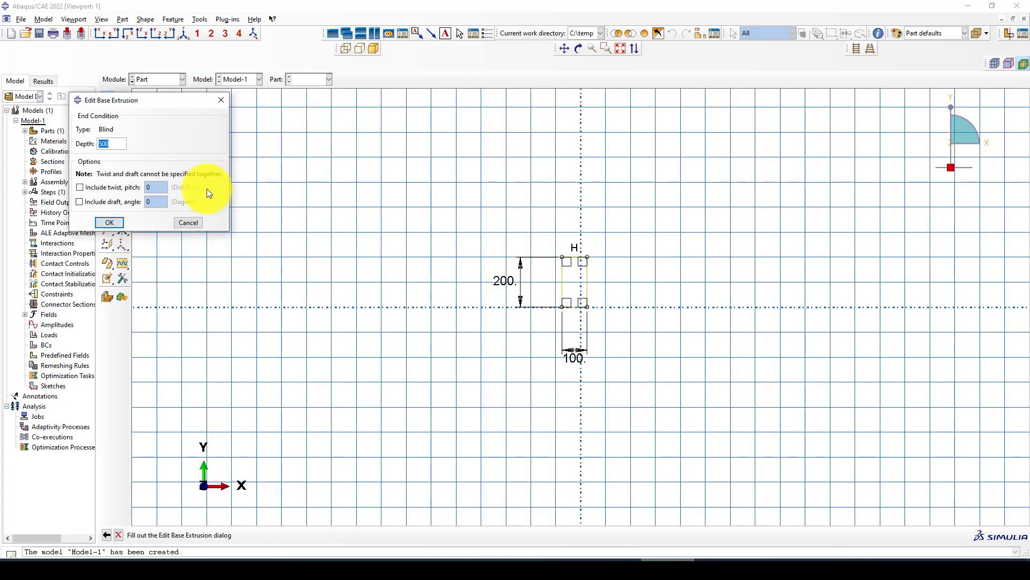
type("1800")
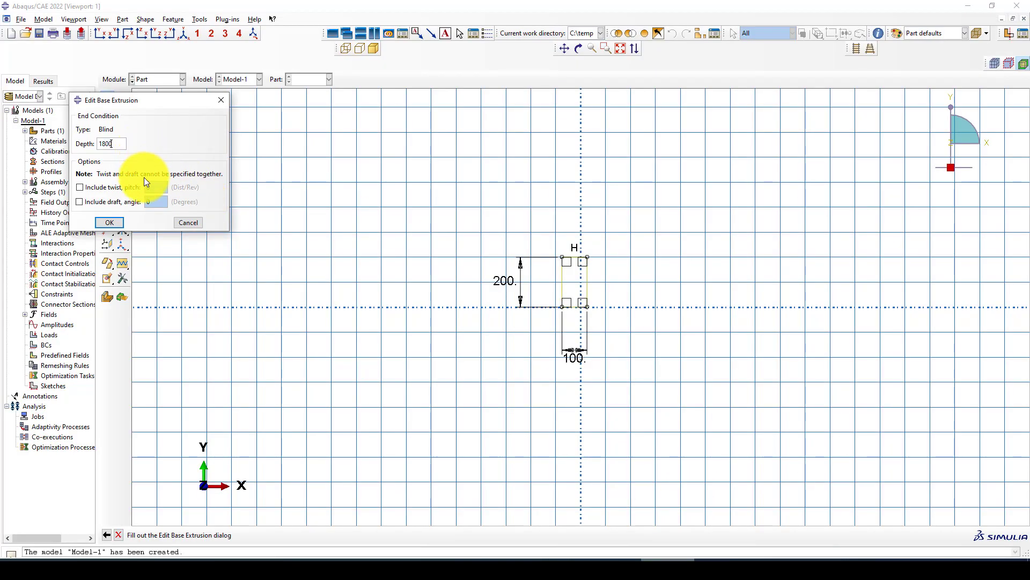
left_click(116, 223)
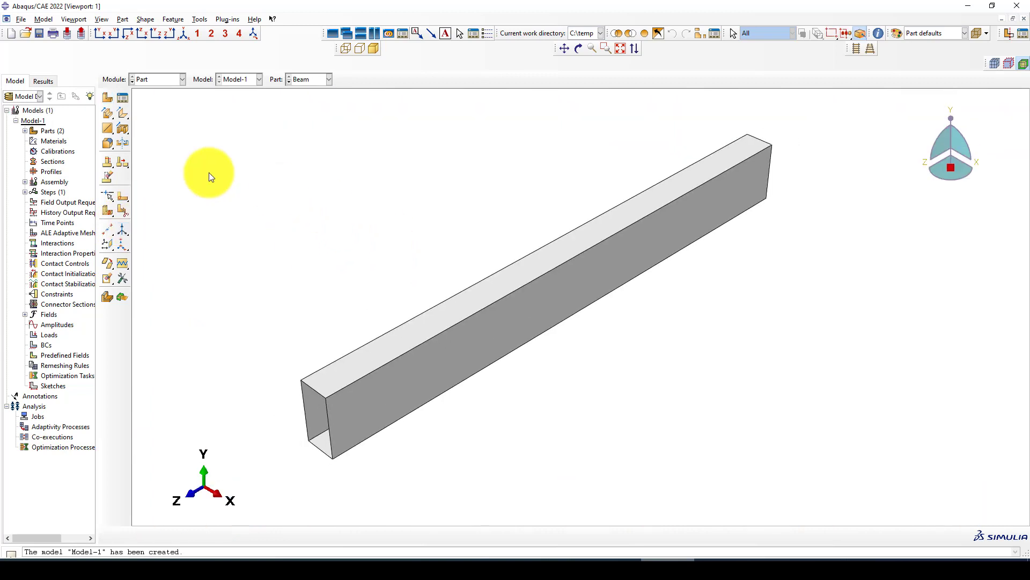
Create a 3D deformable planar shell part named Web with an approximate size of 5000.
left_click(105, 98)
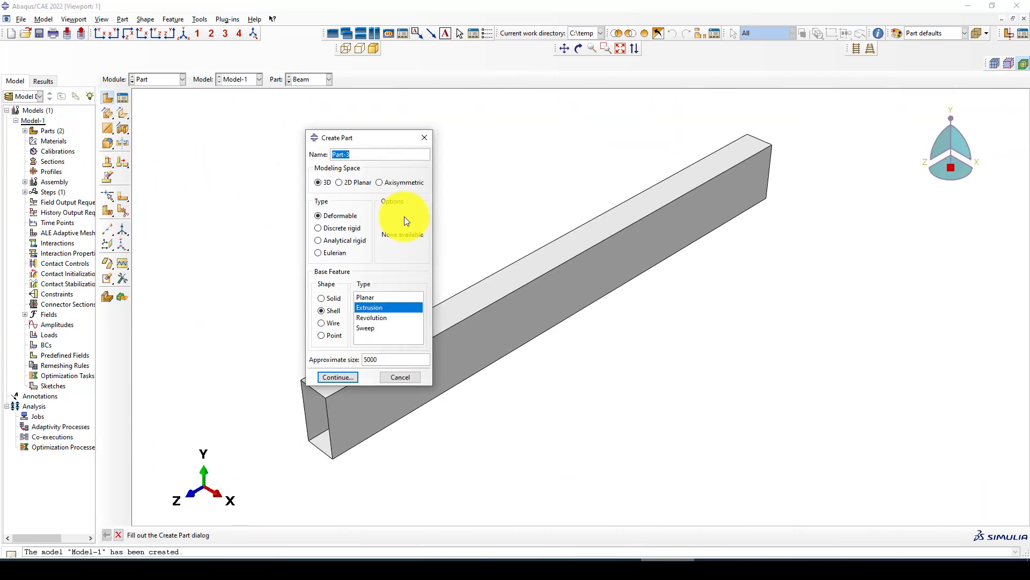
type("Web")
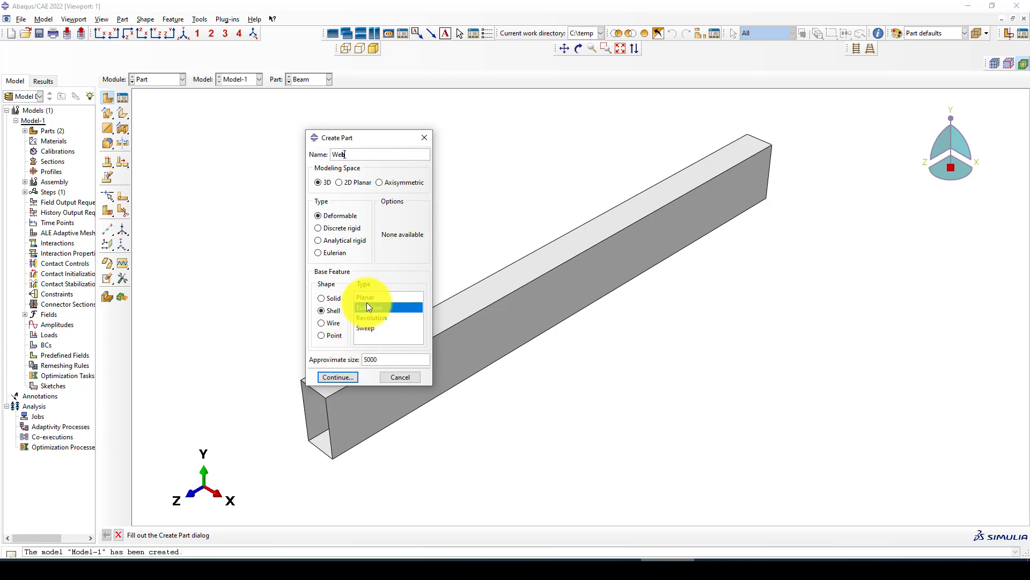
left_click(388, 297)
left_click(339, 376)
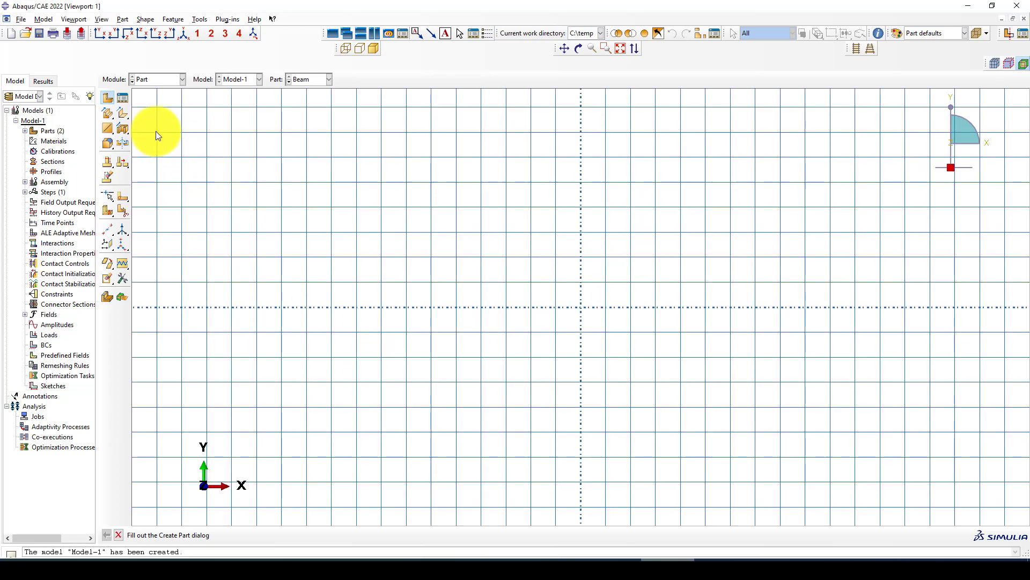
Sketch the web as an 1800 by 1800 square with one corner at 0,0, and finish the sketch.
left_click(123, 114)
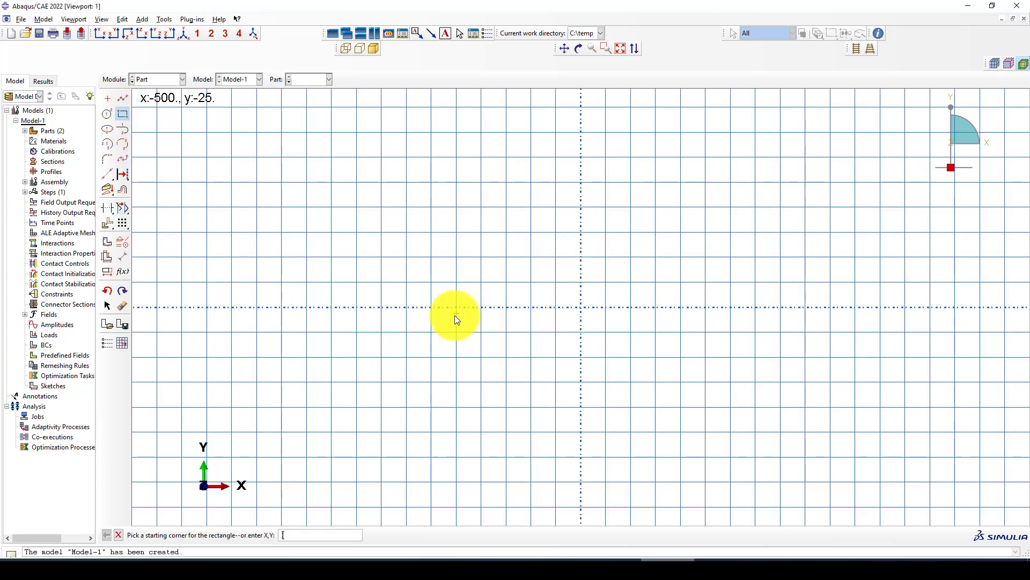
type("0,0,")
key("Return")
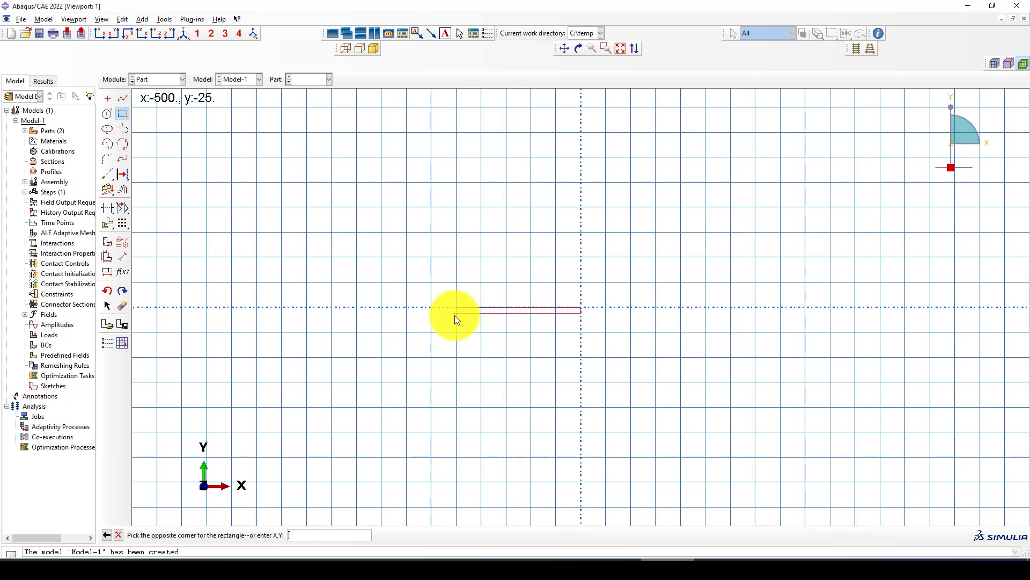
type("1800,1000")
key("Return")
middle_click(449, 310)
middle_click(450, 310)
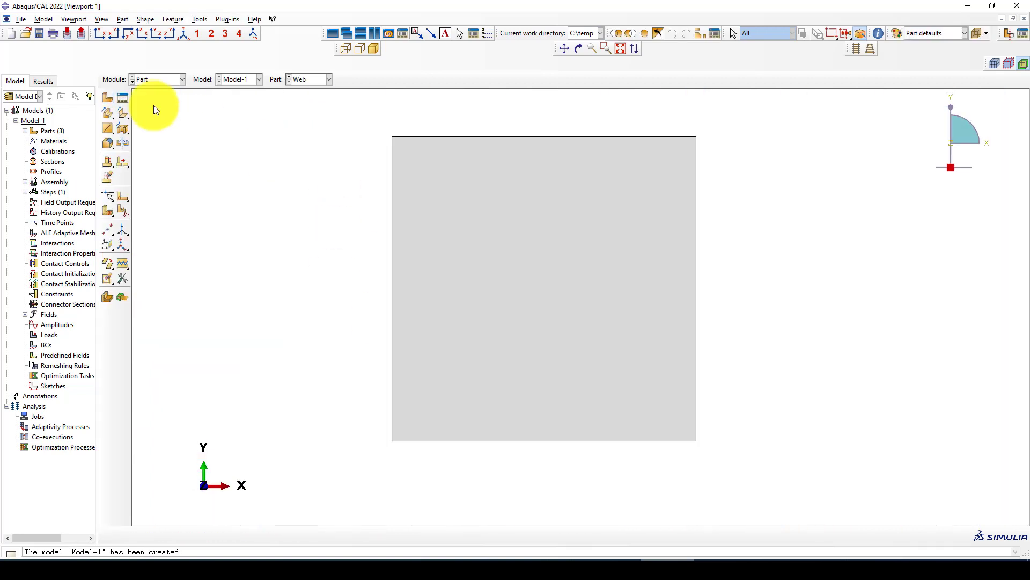
Switch to the Property module and copy the Q345 material from the Brick.lib library into Model-1.
left_click(143, 80)
left_click(153, 102)
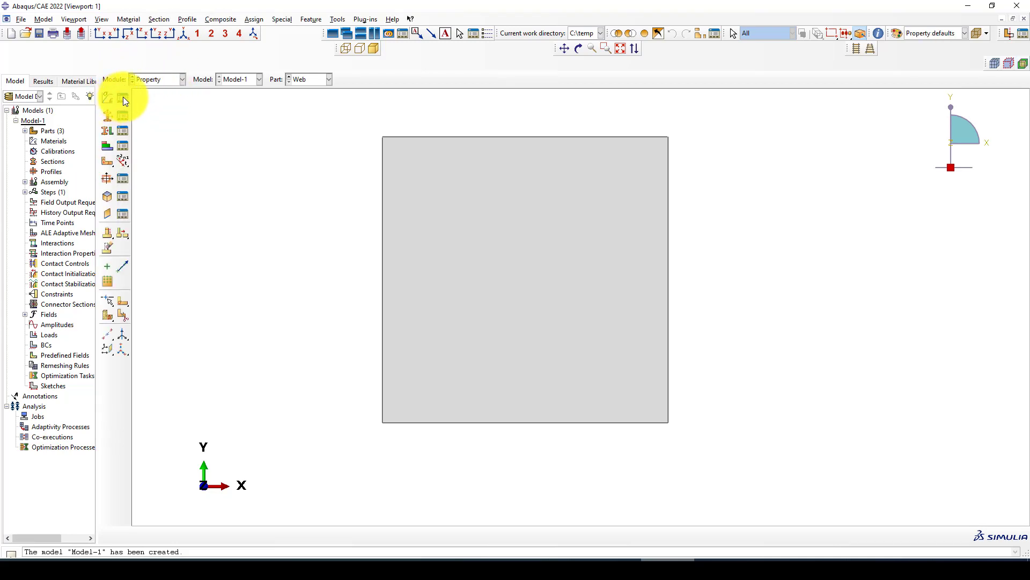
left_click(123, 98)
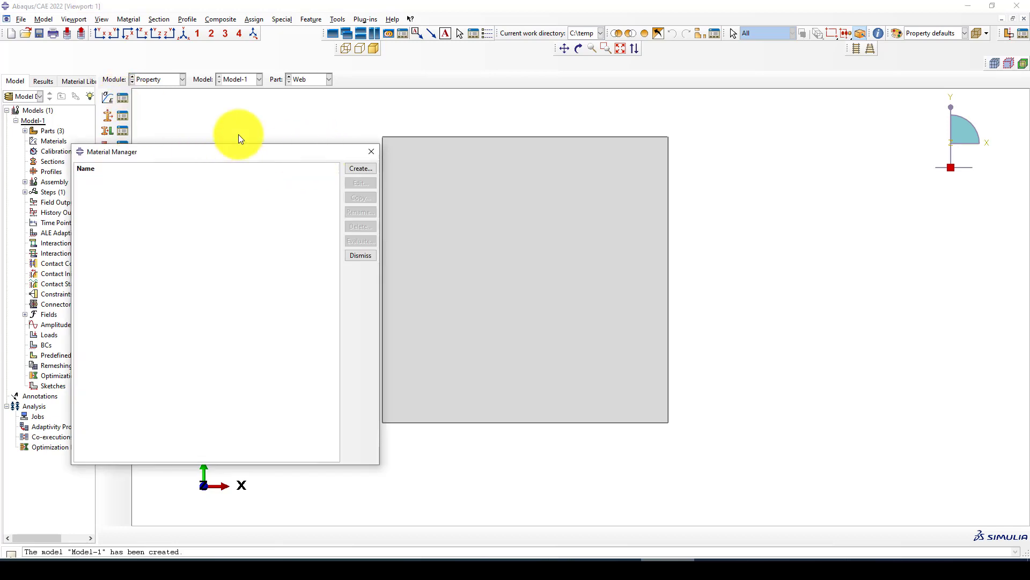
left_click(86, 82)
left_click(92, 98)
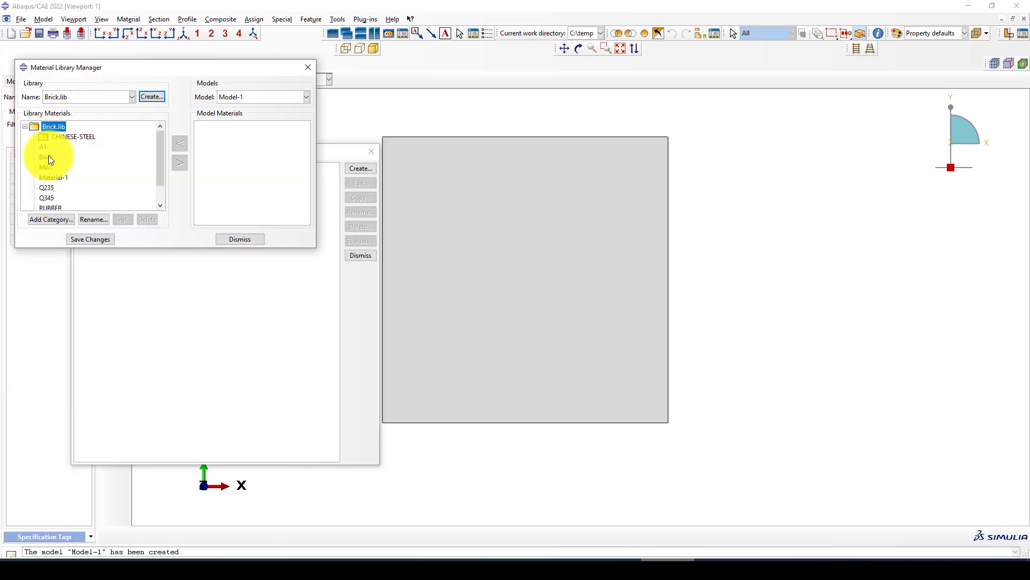
left_click(46, 197)
left_click(179, 164)
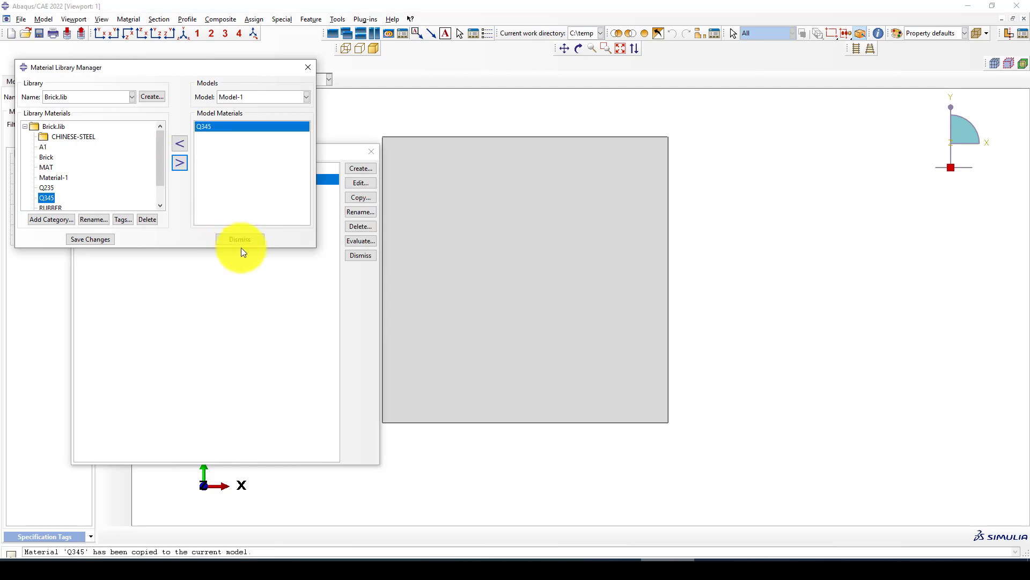
left_click(245, 238)
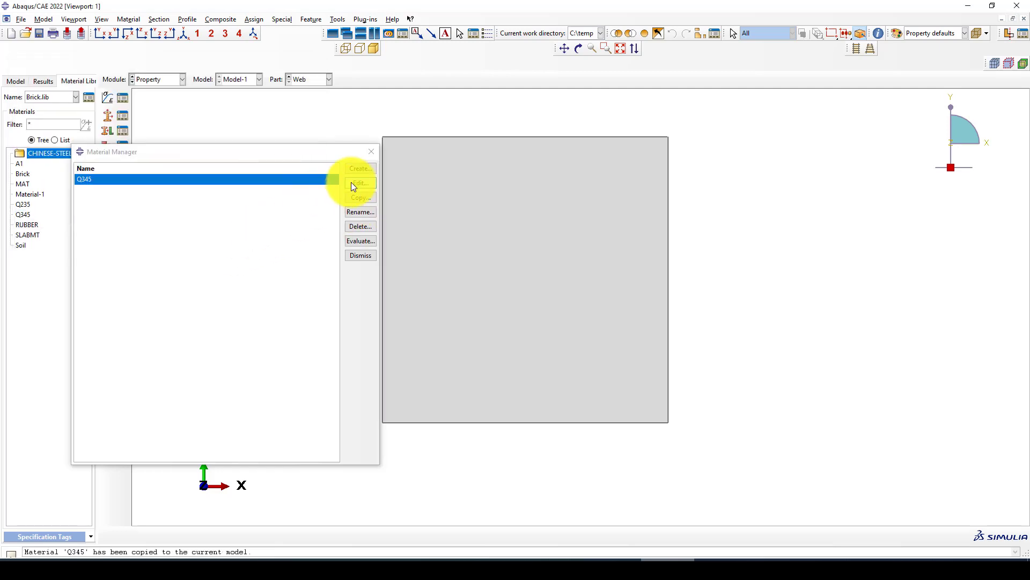
Review the density, elastic and plastic data of the Q345 material, and close the Material Manager.
left_click(352, 183)
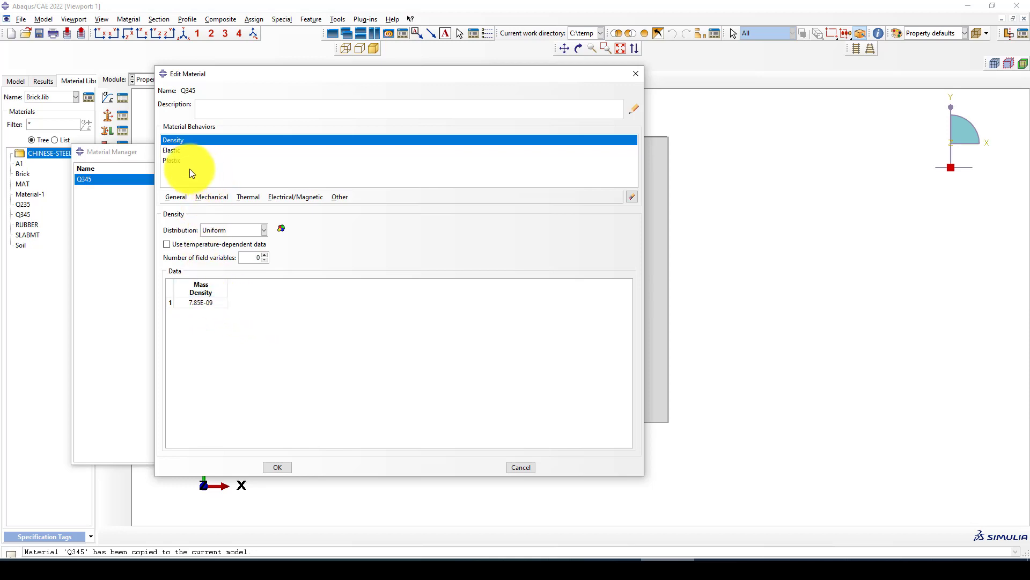
left_click(177, 150)
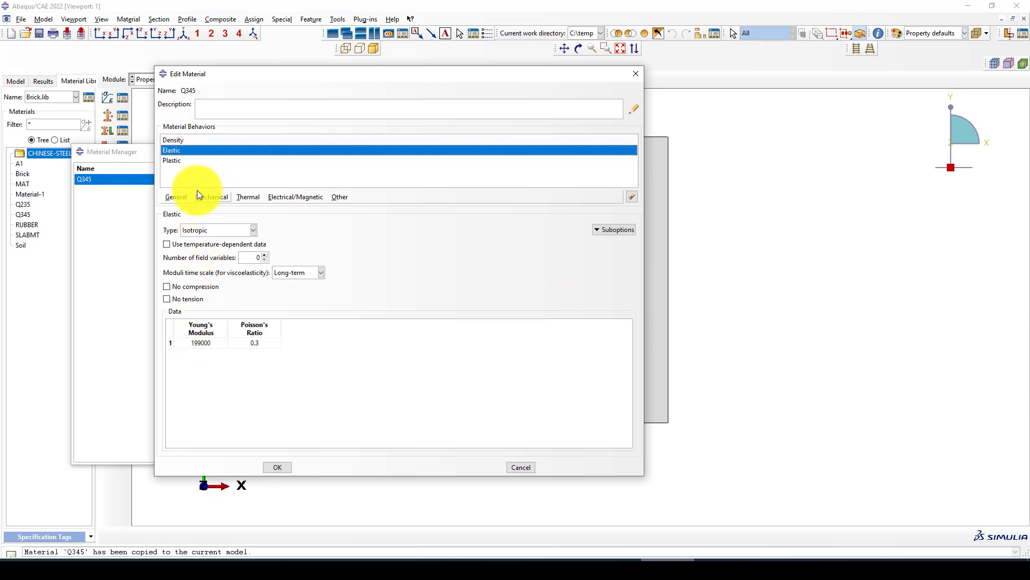
left_click(178, 161)
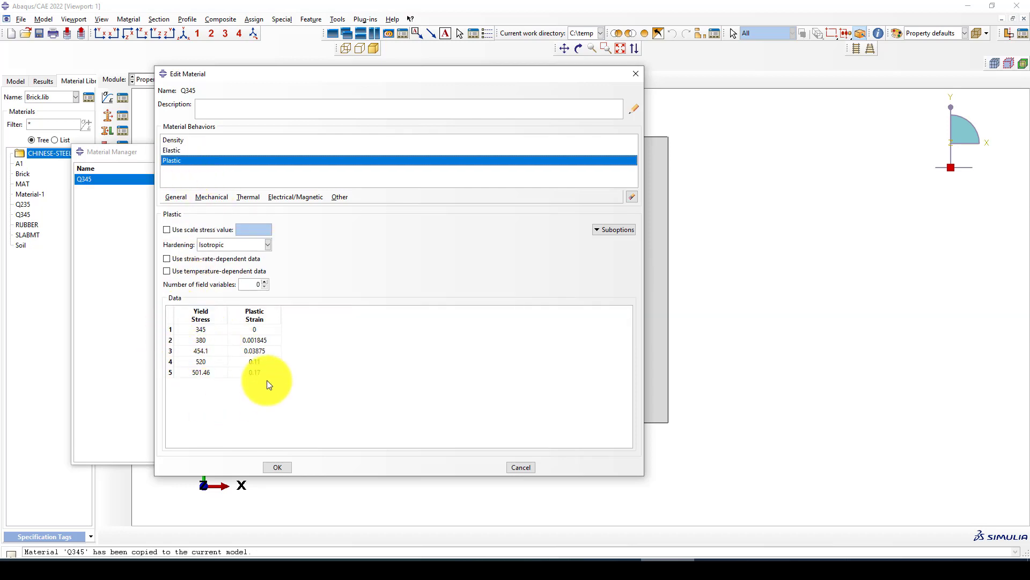
left_click(277, 467)
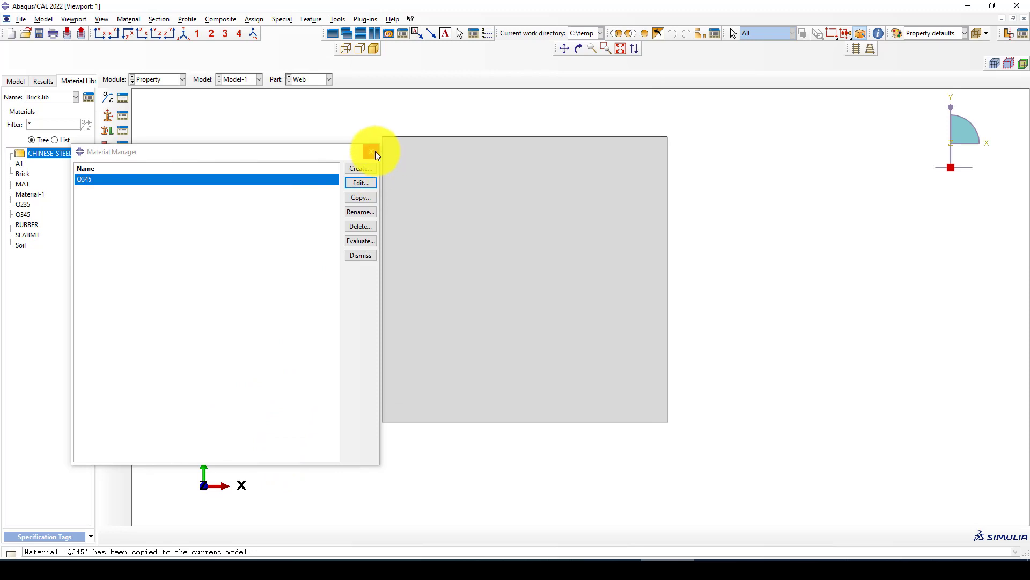
left_click(374, 152)
Start creating a section, check the box beam's wall thickness in the Word document, and return to Abaqus/CAE.
left_click(109, 116)
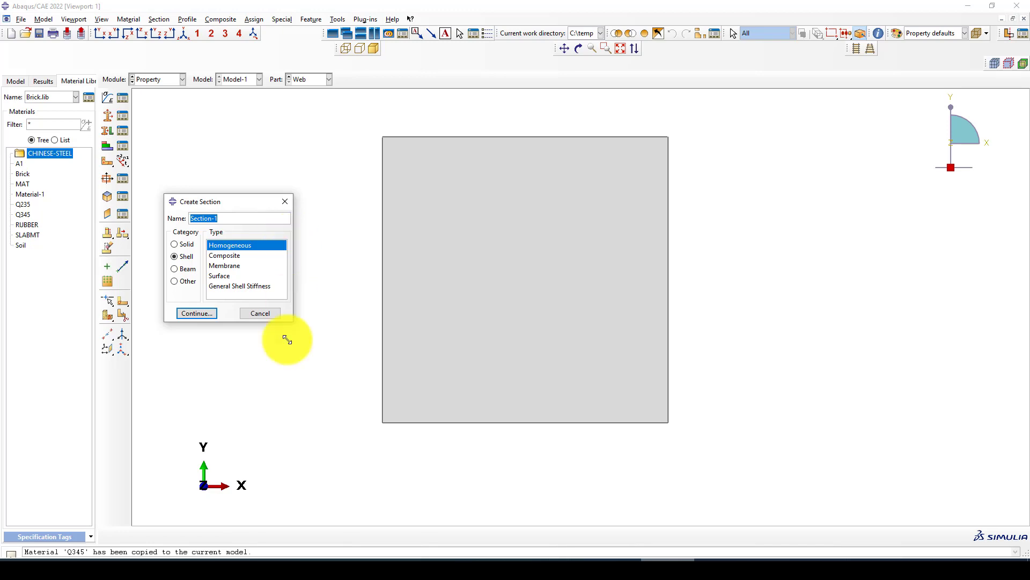
left_click(338, 558)
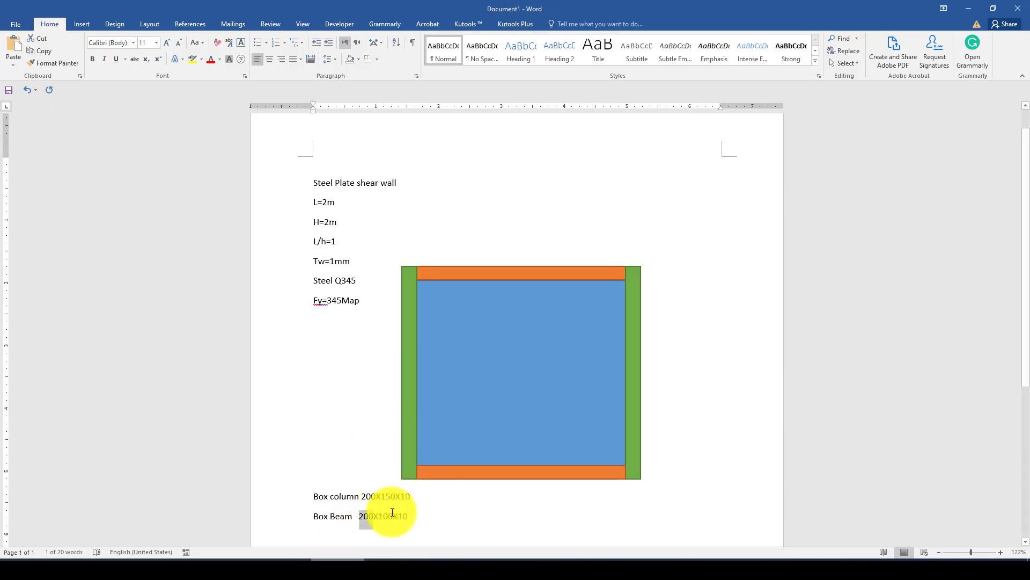
left_click(400, 517)
left_click_drag(404, 516, 399, 513)
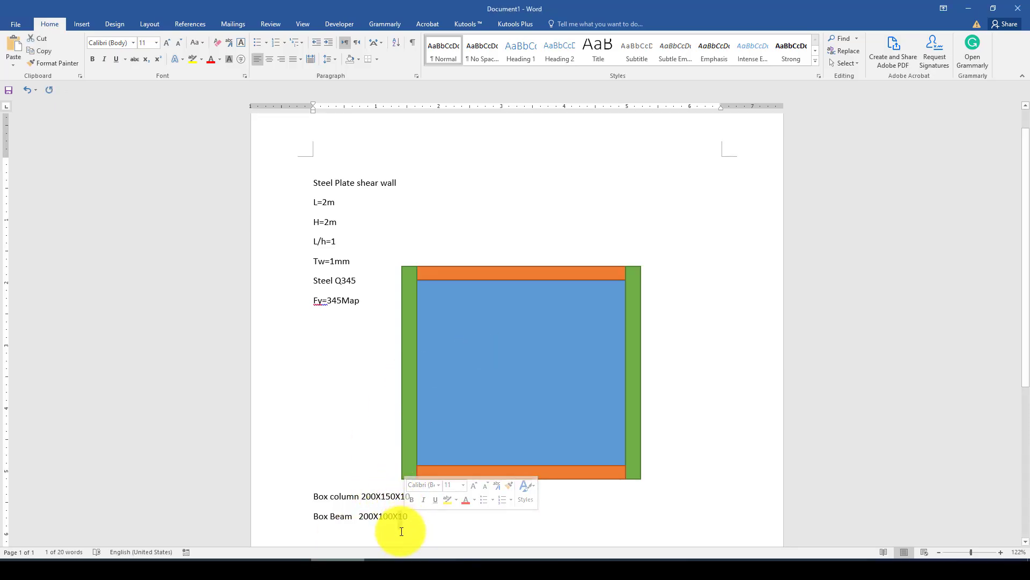
left_click(666, 558)
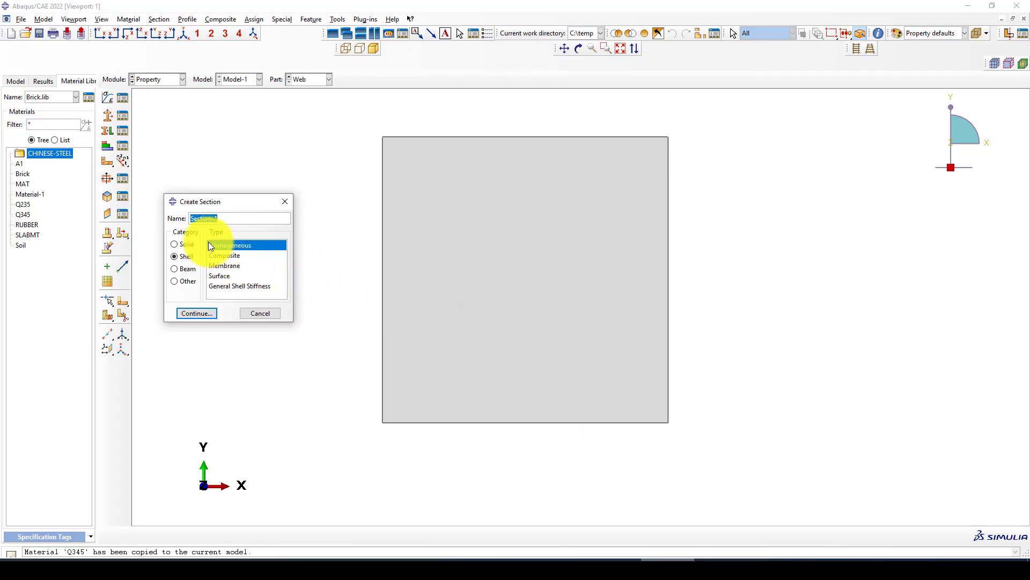
Create a homogeneous shell section named BC-thickness with a shell thickness of 10 and material Q345.
type("B")
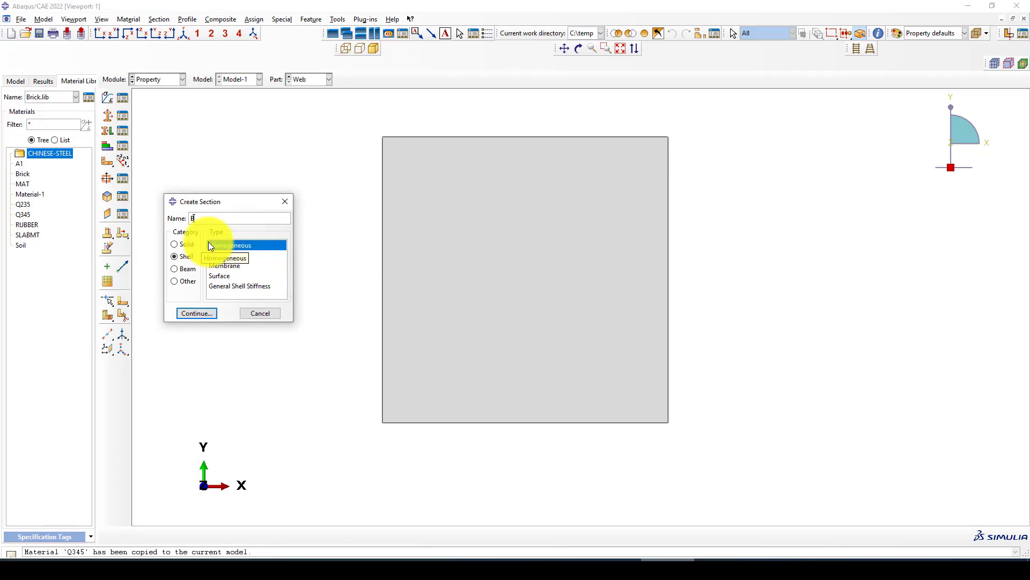
type("C-thickness")
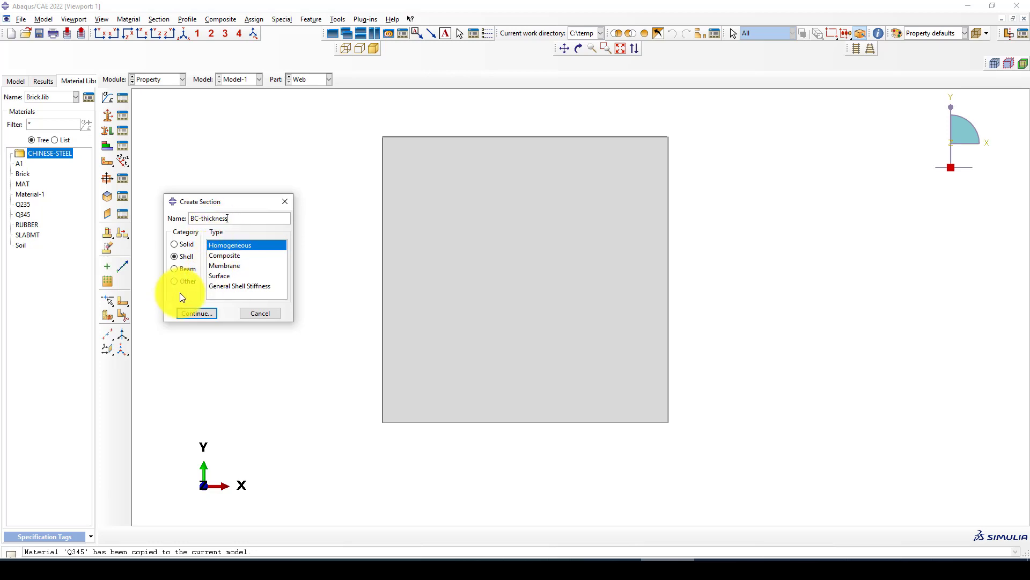
left_click(193, 312)
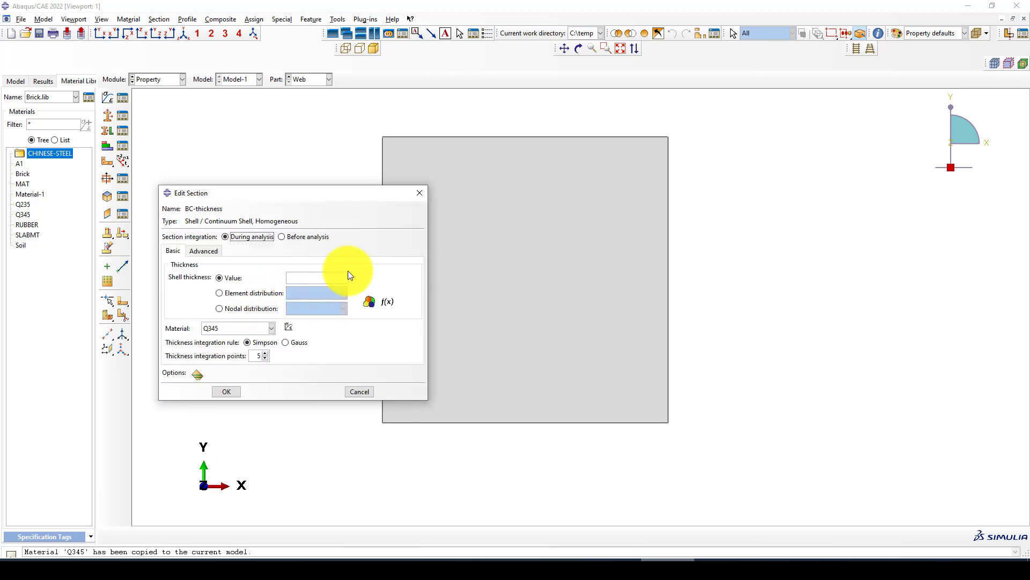
left_click(294, 277)
type("10")
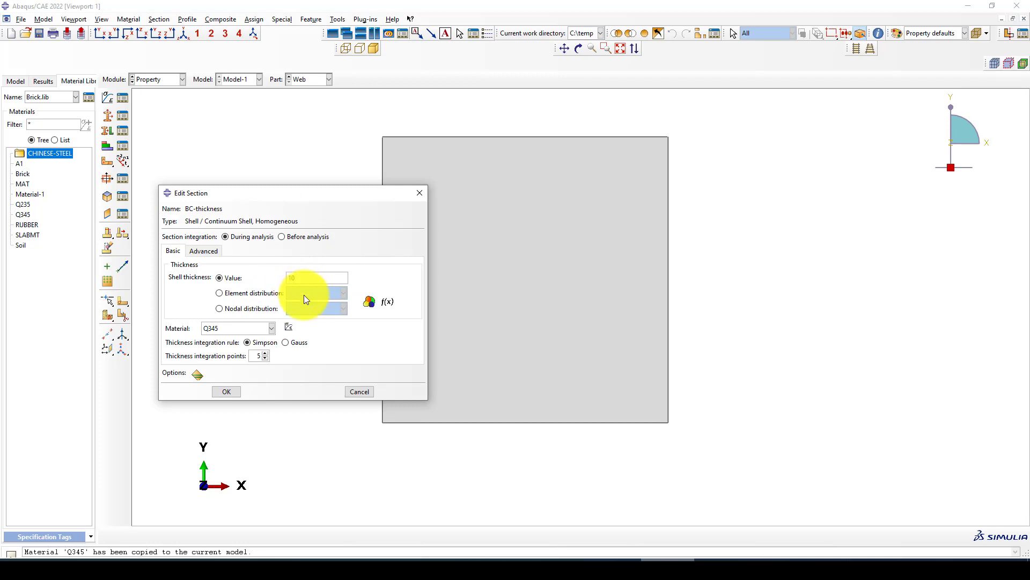
left_click(226, 391)
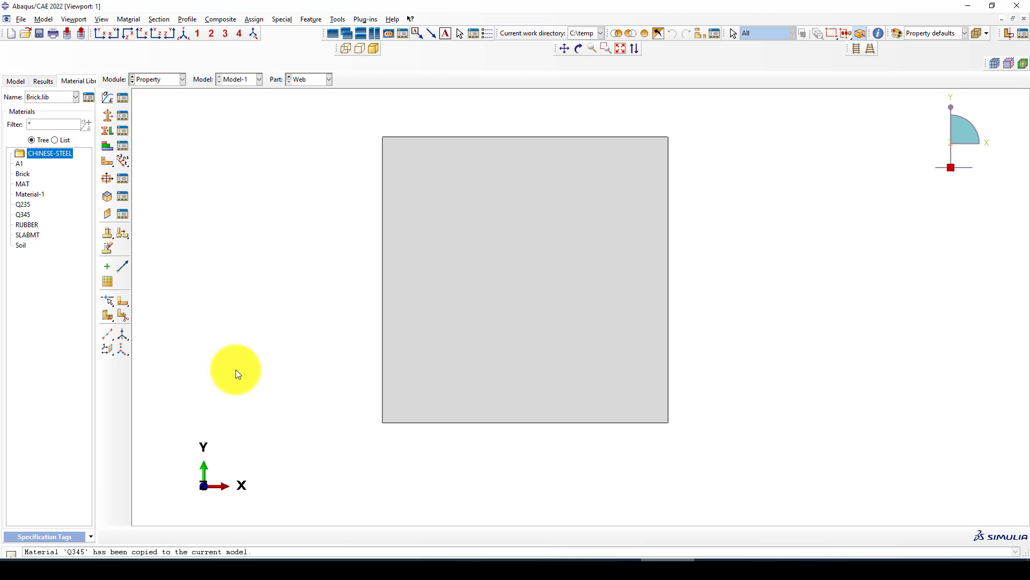
Create a homogeneous shell section named Web with shell thickness 1 and material Q345, checking the web thickness Tw in the Word document.
left_click(109, 112)
type("Web")
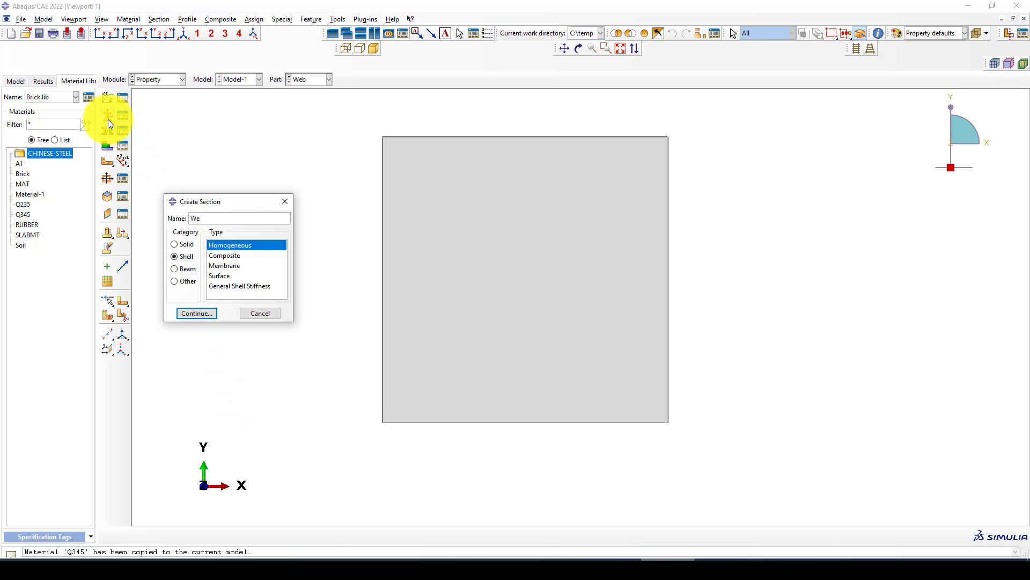
left_click(197, 314)
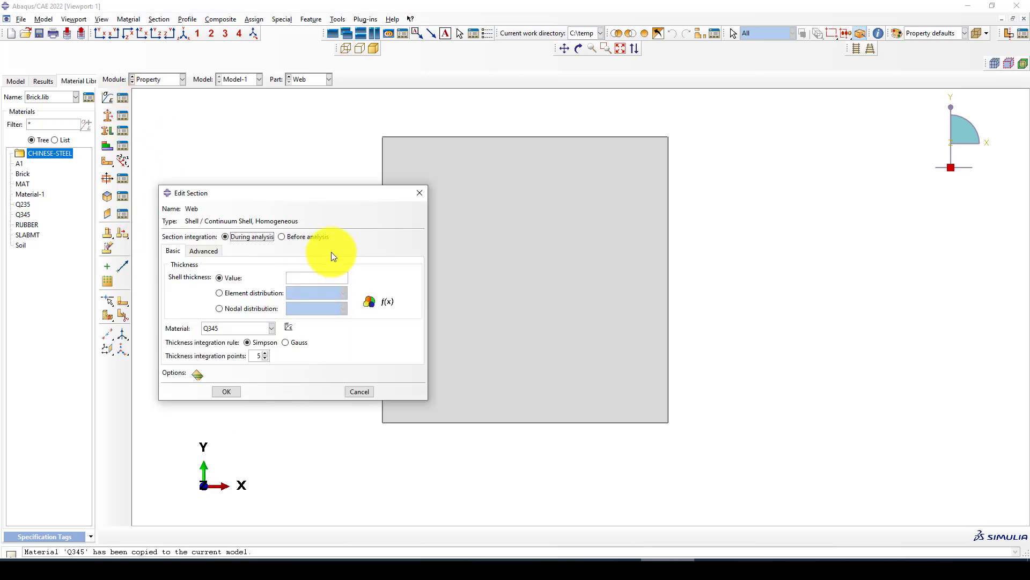
left_click(311, 278)
left_click(344, 560)
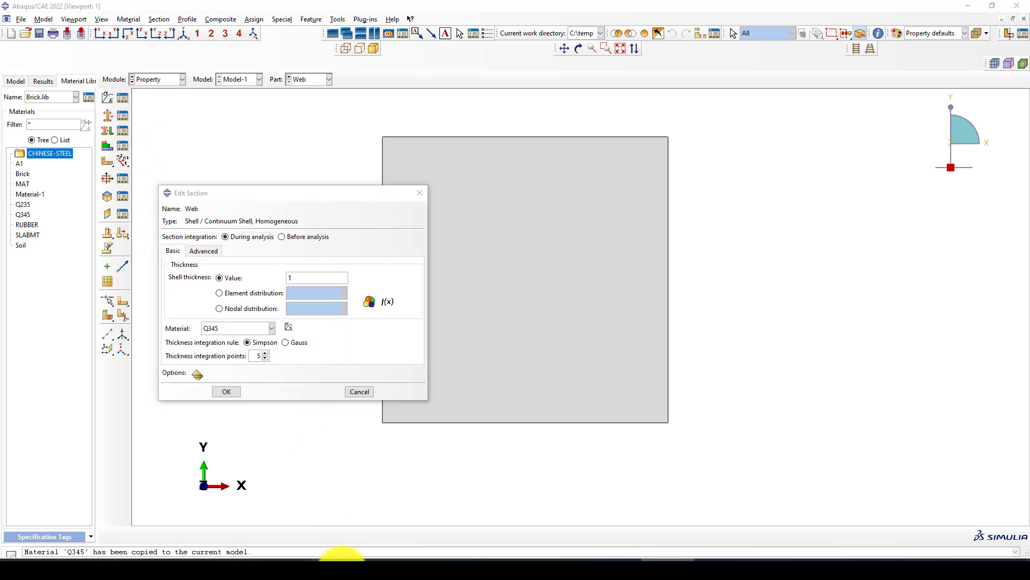
scroll(360, 333, "down", 1)
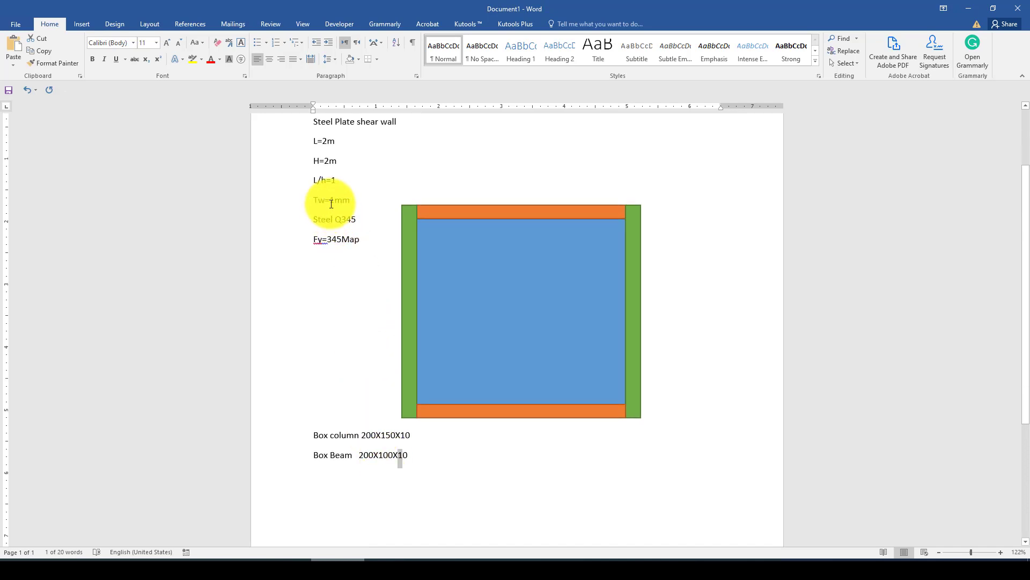
left_click_drag(329, 200, 338, 201)
left_click(665, 560)
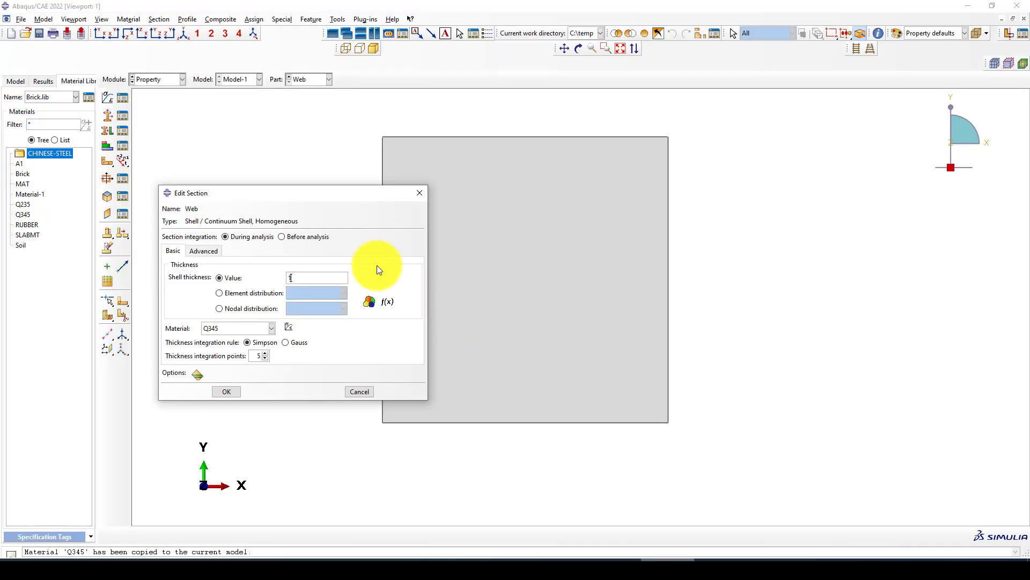
left_click(224, 397)
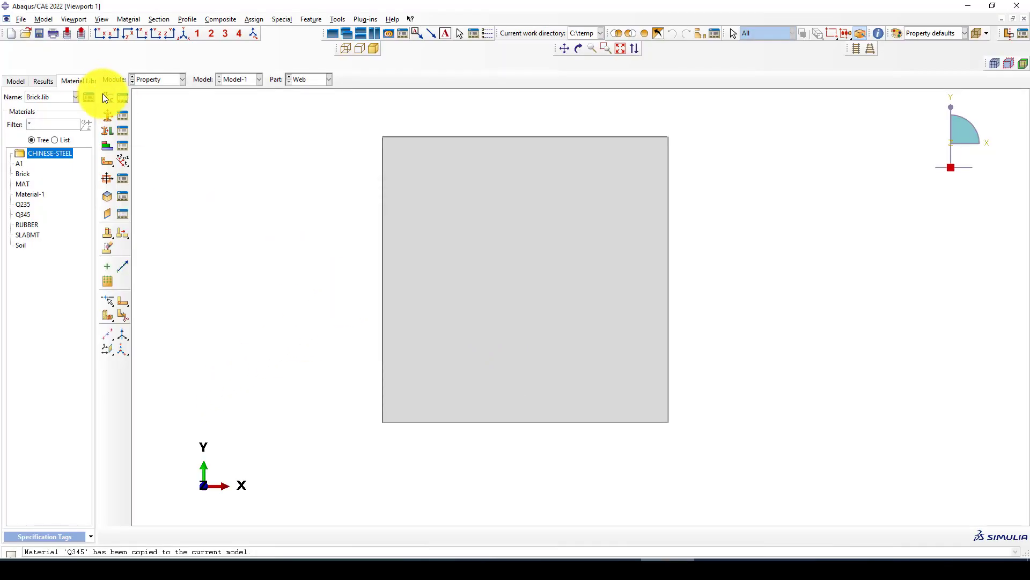
Assign the Web section to the whole square plate of the Web part.
left_click(109, 129)
left_click(556, 236)
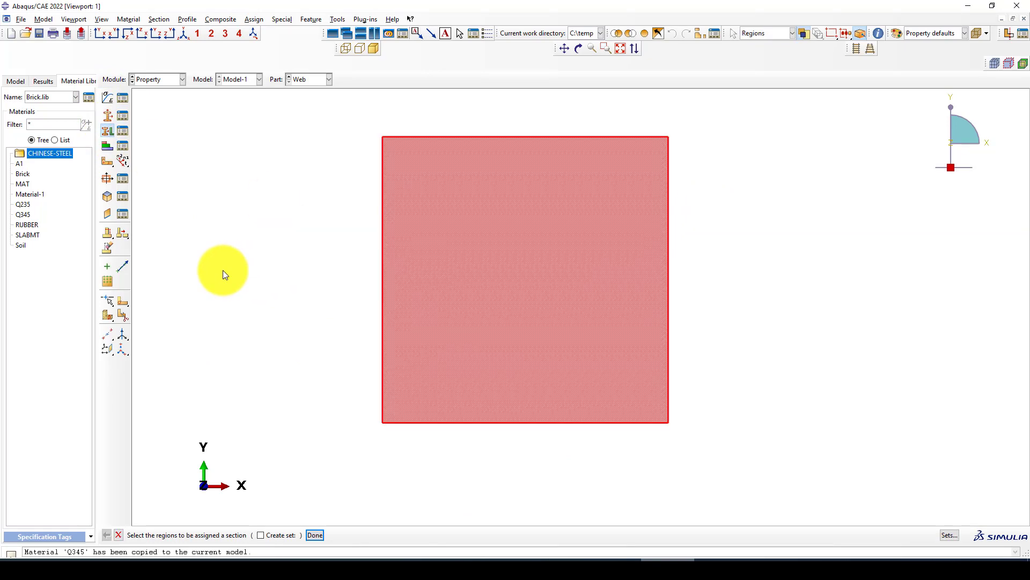
middle_click(223, 271)
left_click(81, 216)
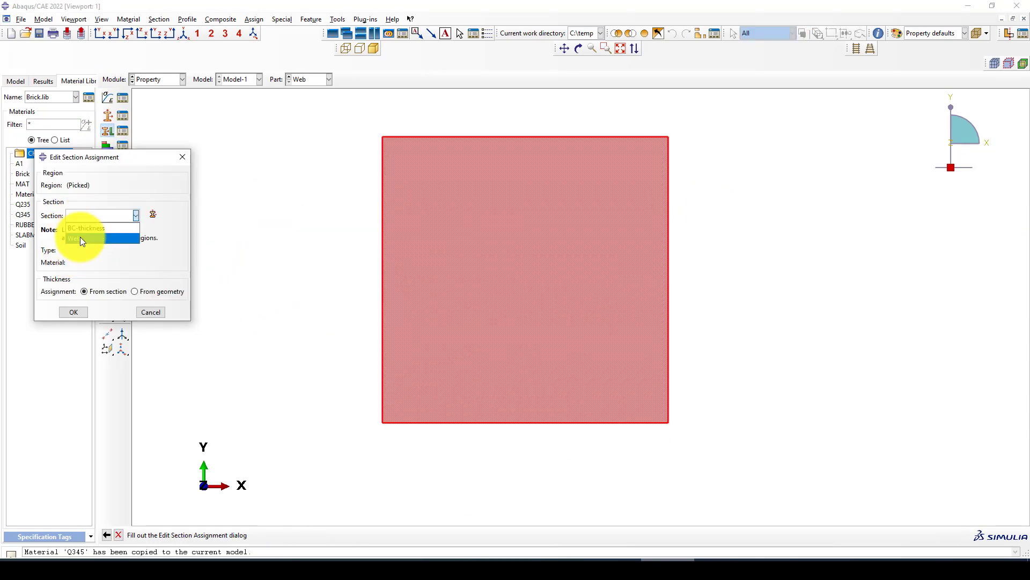
left_click(75, 238)
left_click(76, 355)
Display the Beam part and assign the BC-thickness section to all of its faces.
left_click(320, 78)
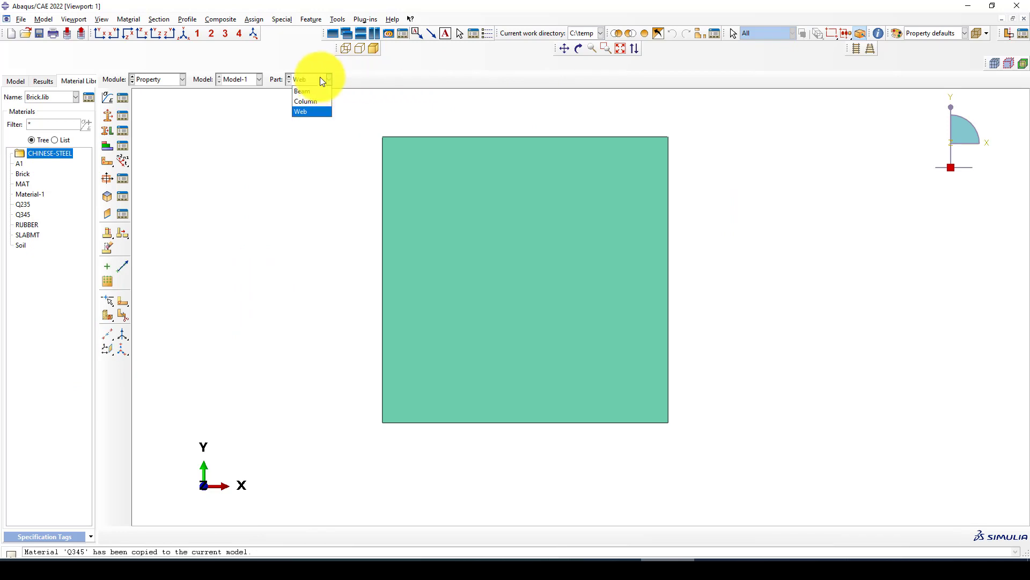
left_click(316, 98)
left_click(108, 131)
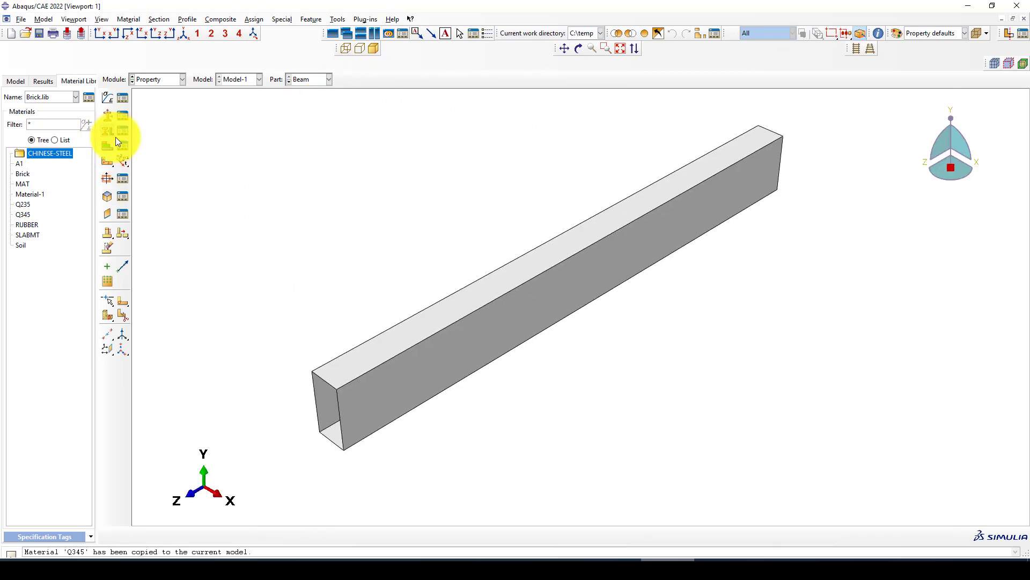
left_click_drag(602, 382, 409, 201)
middle_click(373, 180)
left_click(108, 215)
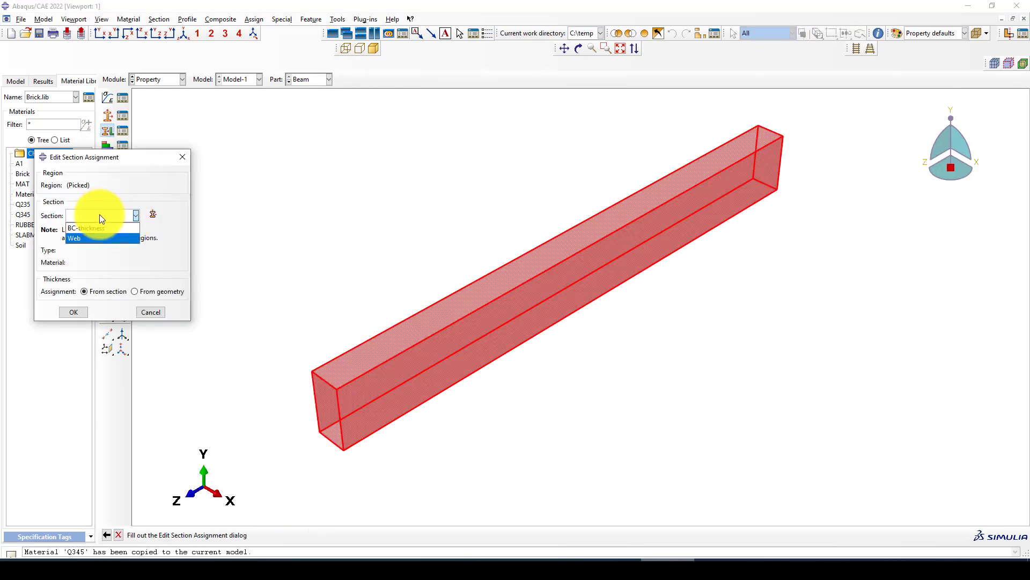
left_click(91, 227)
left_click(84, 357)
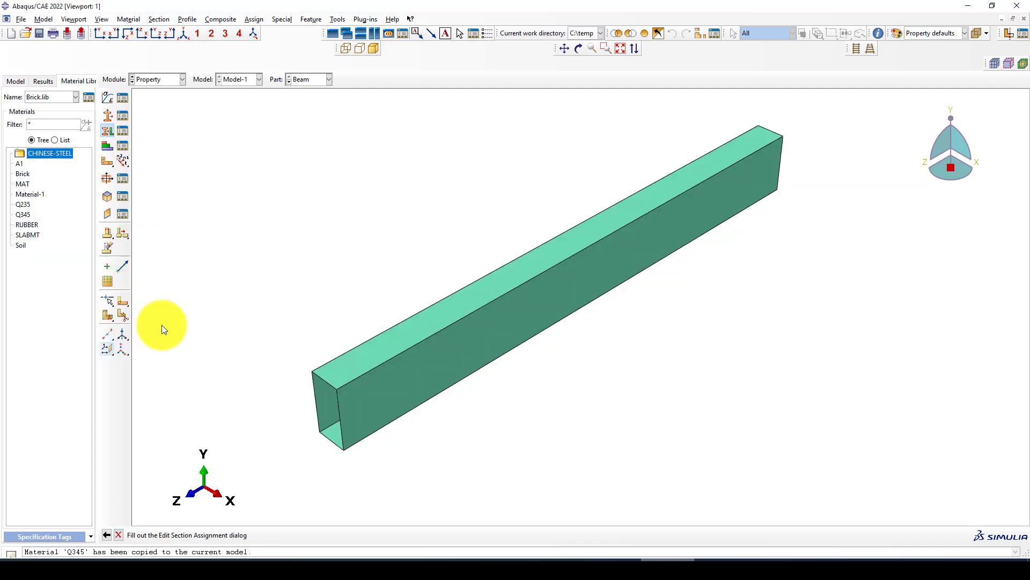
Display the Column part and assign the BC-thickness section to all of its faces.
left_click(313, 78)
left_click(309, 103)
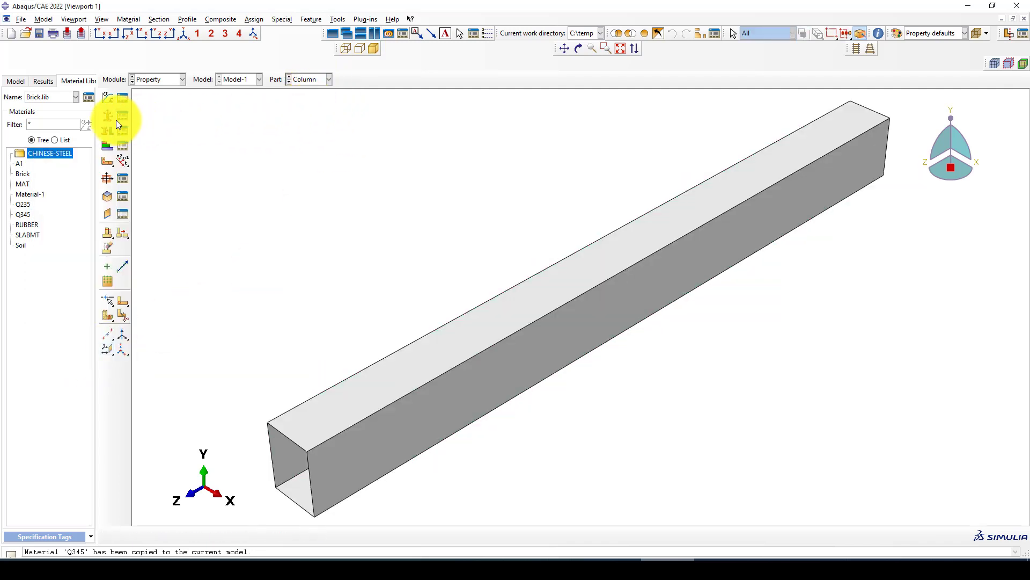
left_click(108, 131)
left_click_drag(596, 416, 413, 205)
middle_click(413, 210)
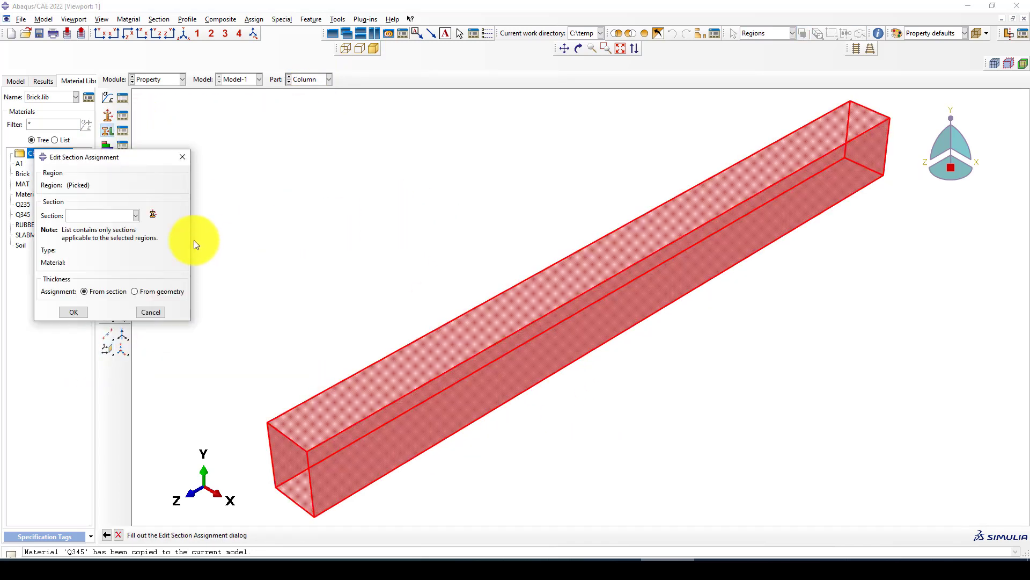
left_click(91, 216)
left_click(83, 236)
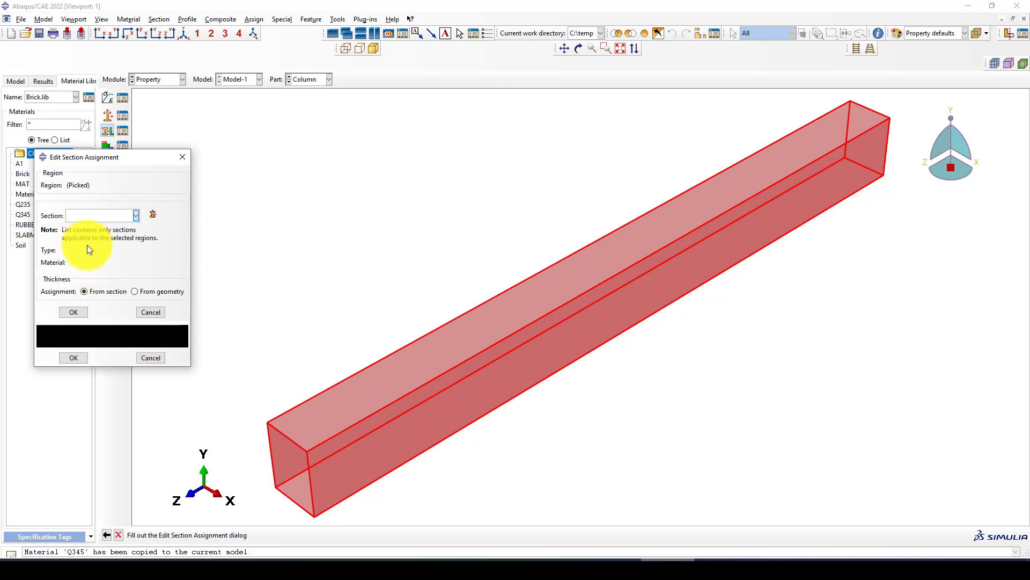
left_click(81, 356)
Switch to the Assembly module and create a dependent instance of the Column part.
left_click(147, 79)
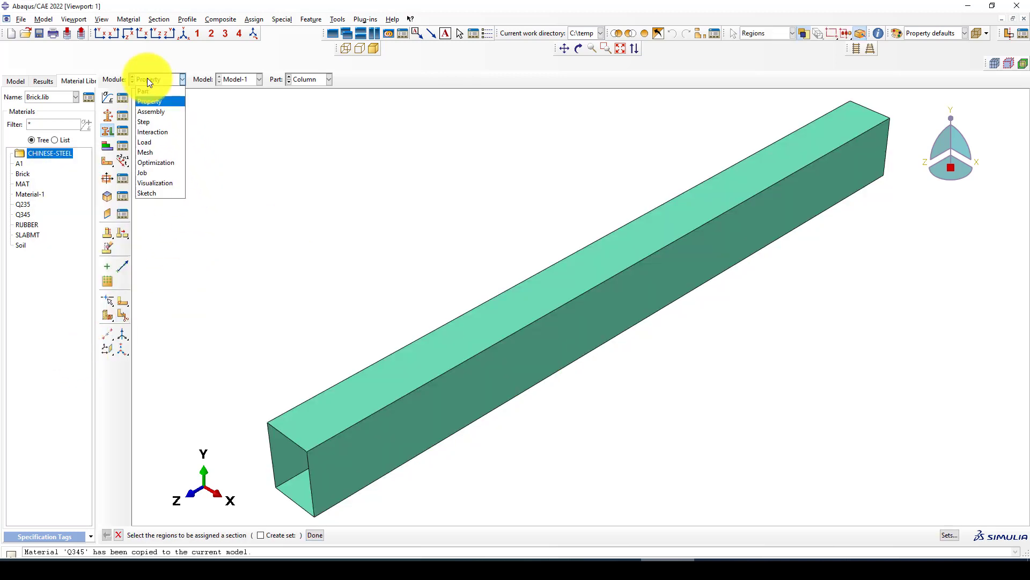
left_click(153, 104)
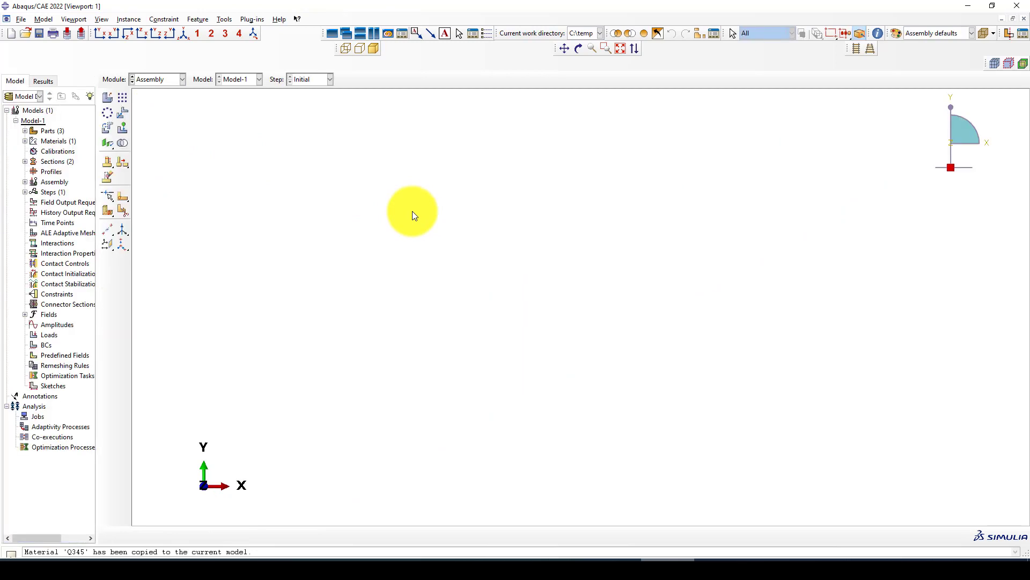
left_click(109, 97)
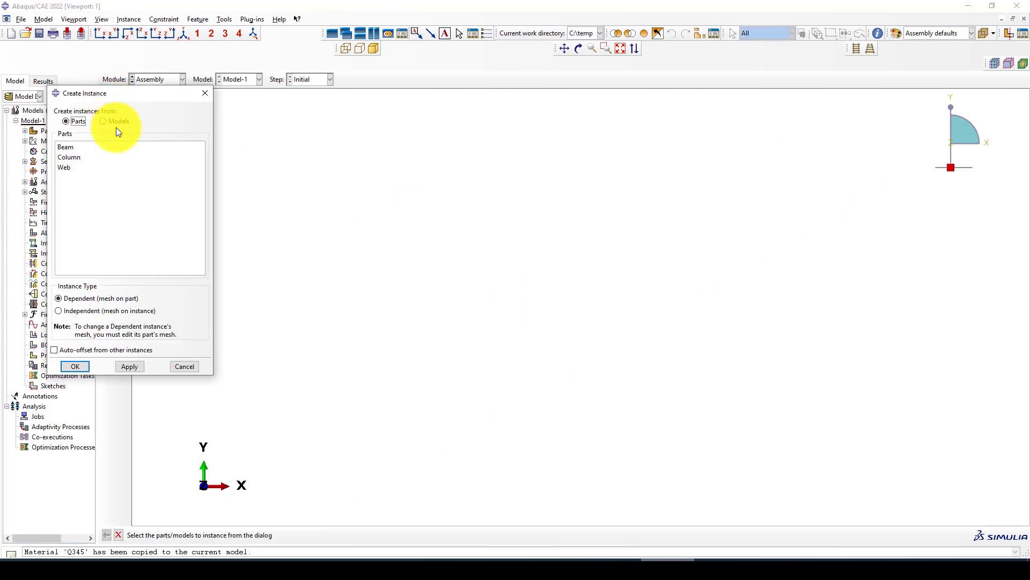
left_click(81, 158)
left_click(75, 366)
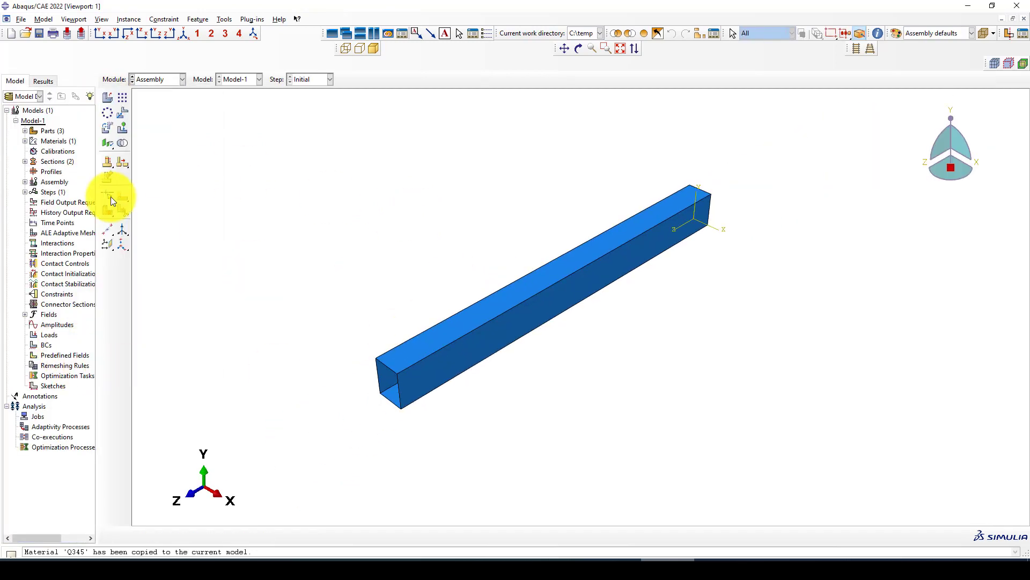
Rotate the column instance 90 degrees about the lower X-direction edge of its front end so it stands upright.
left_click(106, 129)
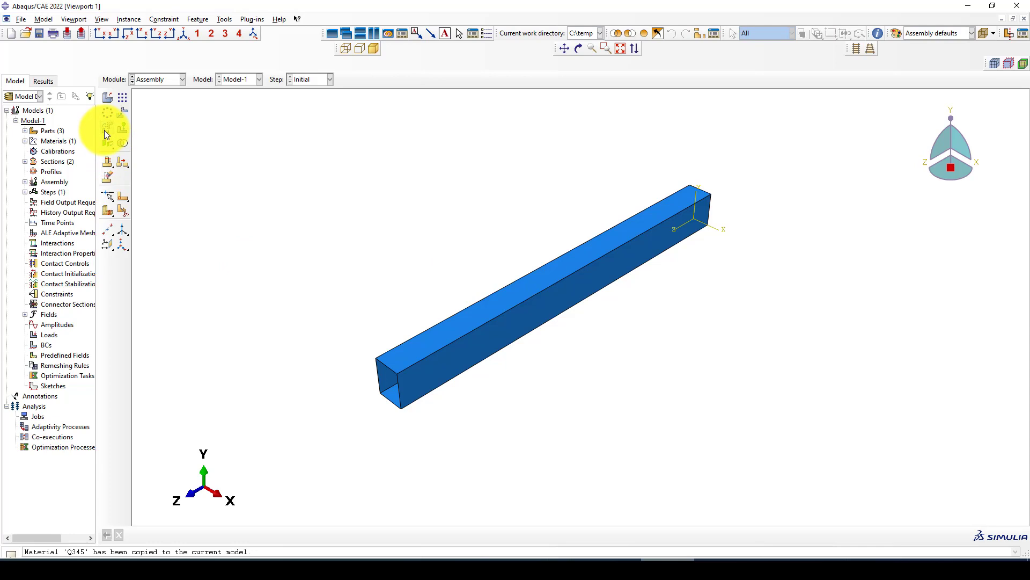
left_click(395, 404)
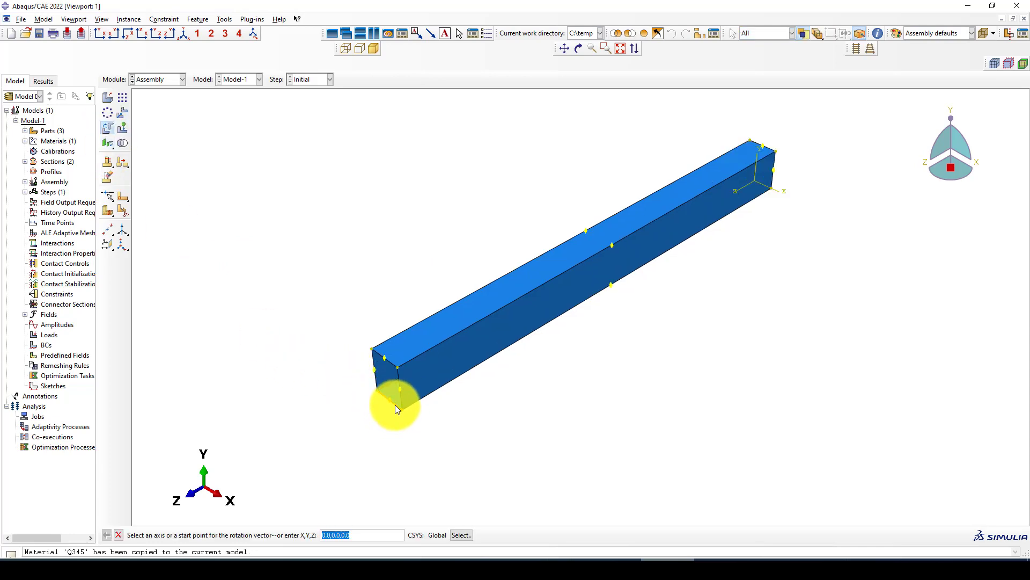
left_click(397, 405)
key("Return")
key("Return")
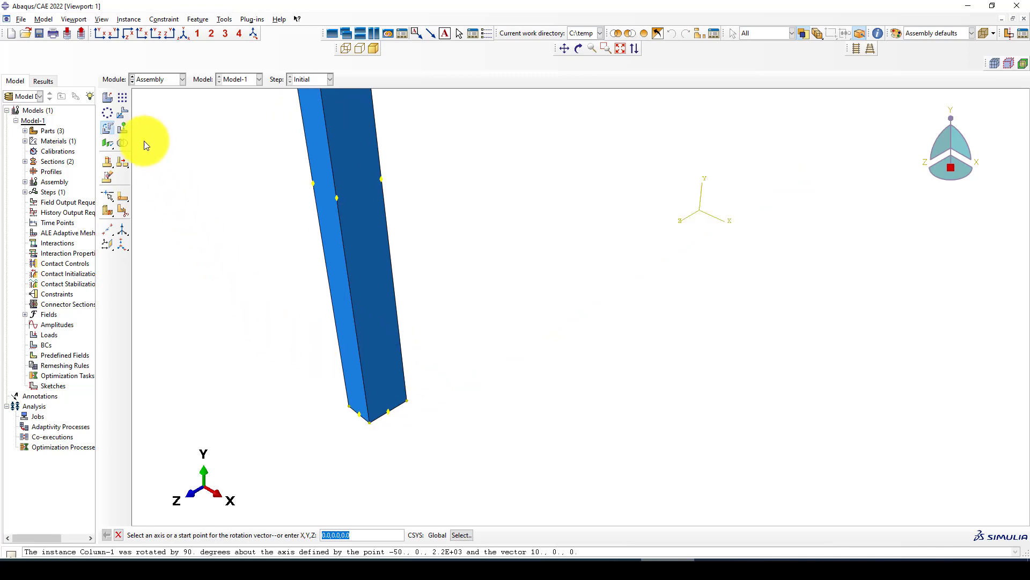
Rotate the upright column instance 90 degrees about its vertical edge.
left_click(338, 340)
middle_click(314, 343)
middle_click(314, 343)
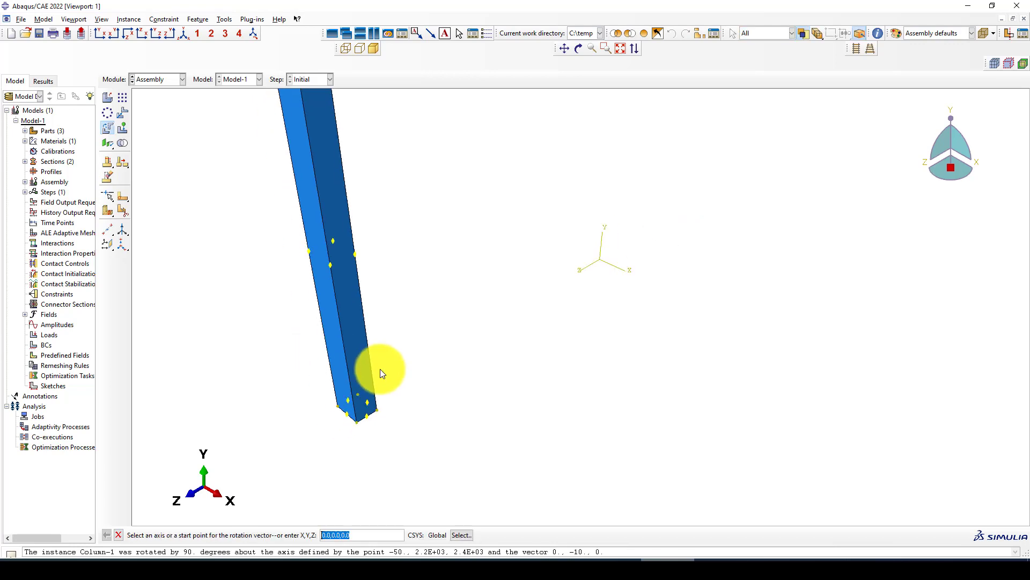
Start translating the column instance and bring the corners of its bottom end into close view.
left_click(123, 113)
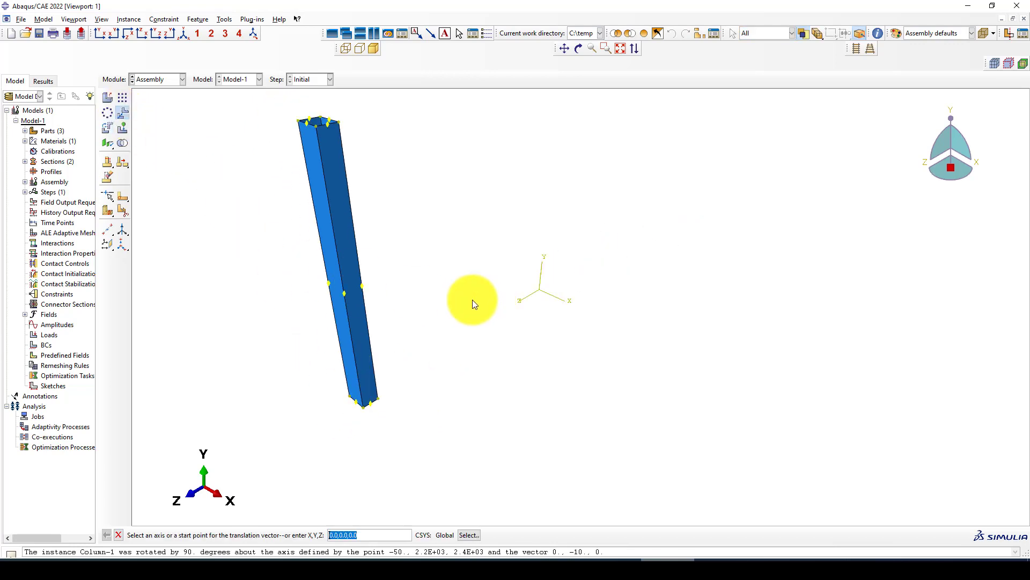
left_click_drag(472, 300, 498, 388, "ctrl+alt")
scroll(498, 388, "down", 3)
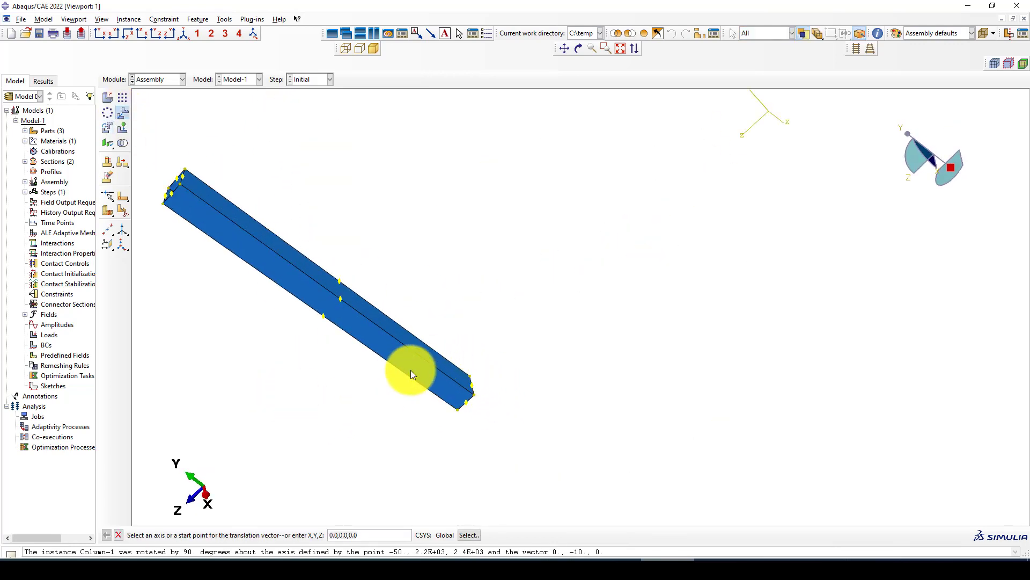
scroll(500, 363, "down", 2)
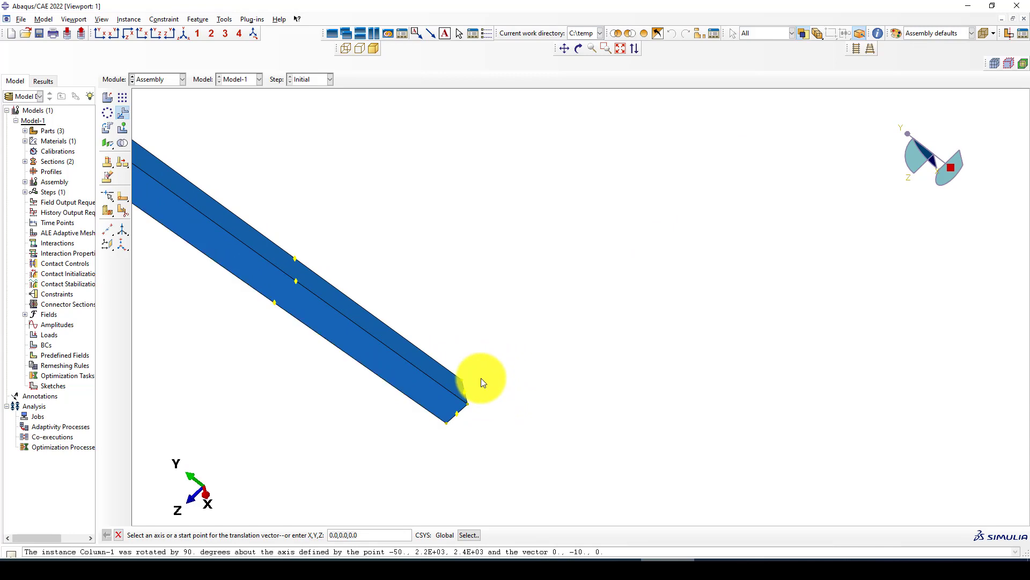
left_click(481, 378)
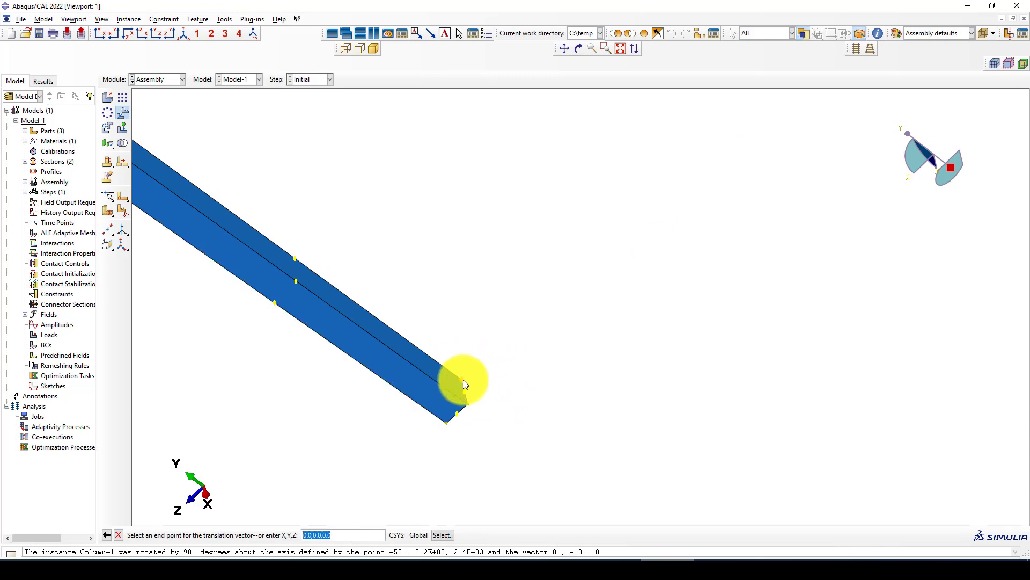
left_click(463, 381)
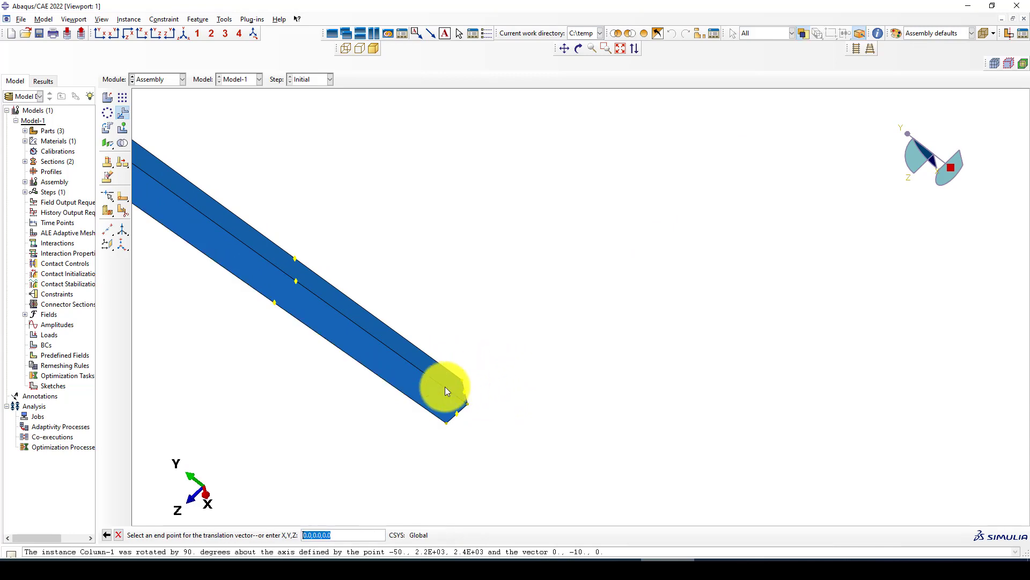
left_click(106, 535)
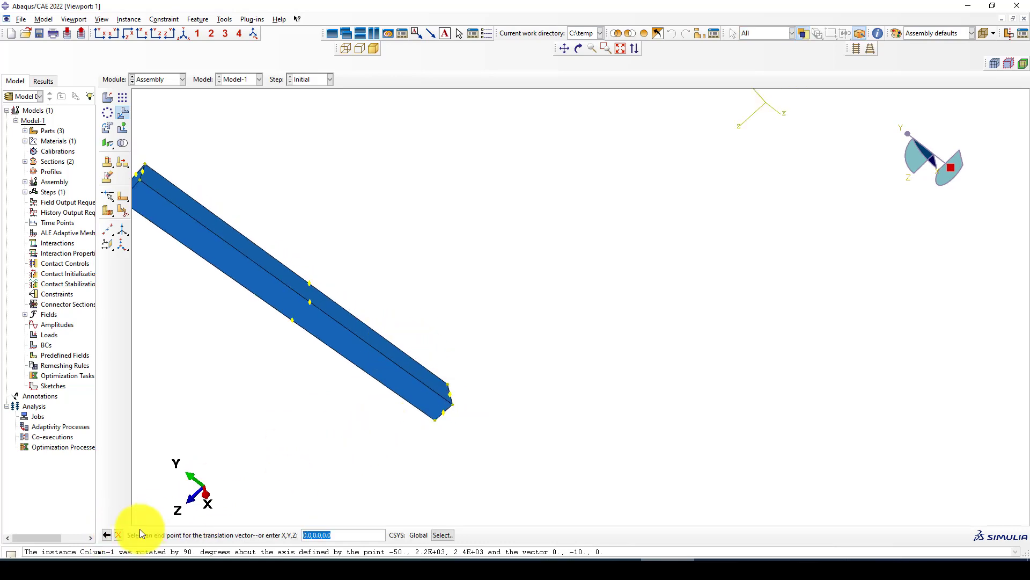
left_click(107, 535)
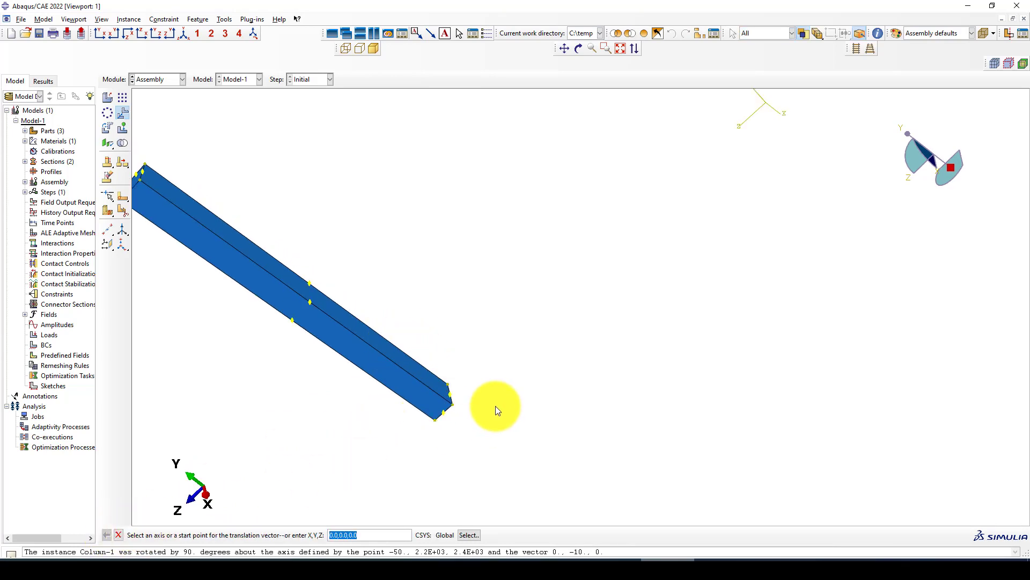
Translate the column instance from its back bottom corner to the global origin.
left_click(447, 385)
left_click(356, 400)
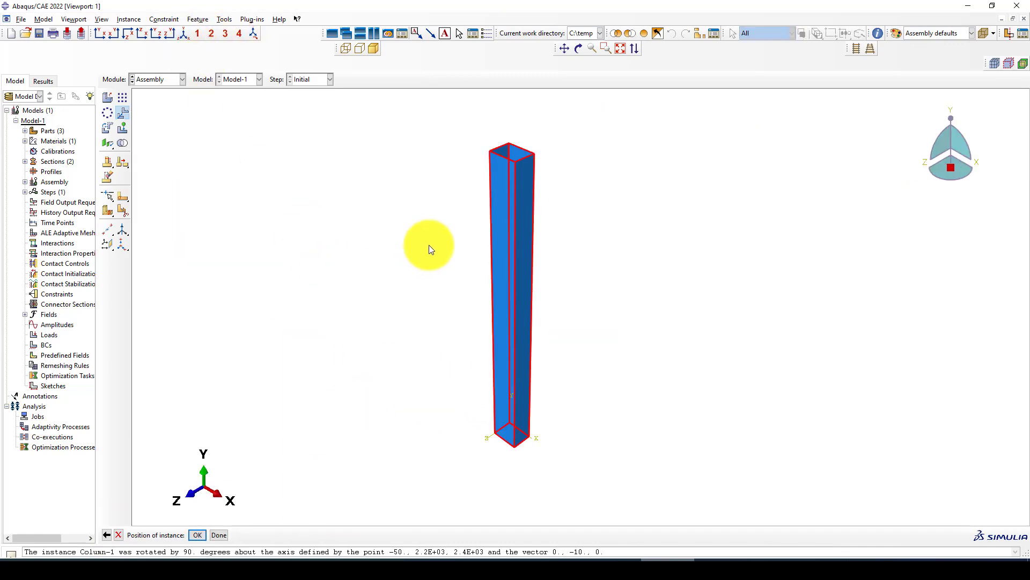
middle_click(387, 269)
scroll(236, 209, "up", 1)
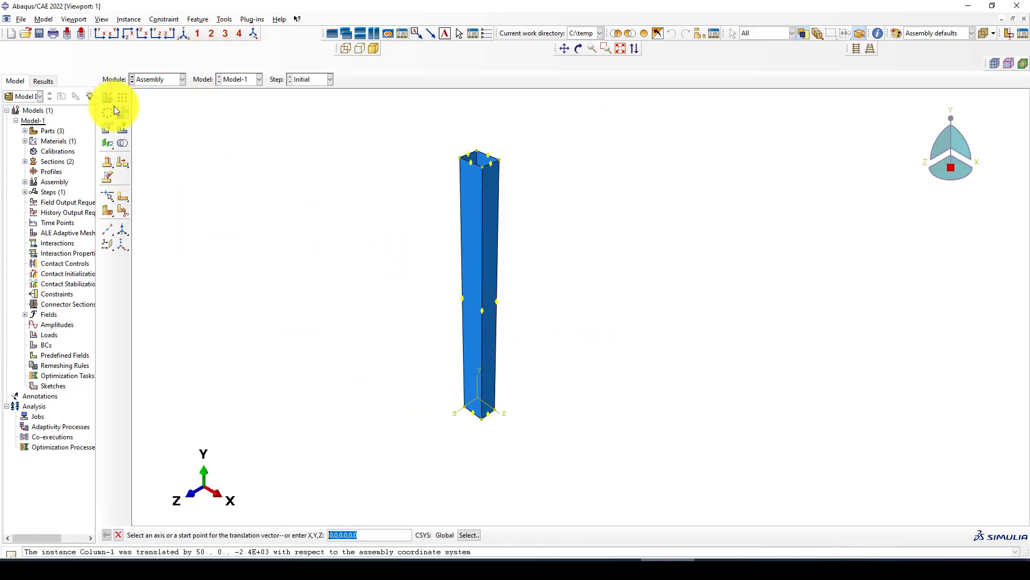
Create a linear pattern of the column with 2 instances at an offset of 2000 in direction 1 and only 1 in direction 2.
left_click(122, 97)
left_click(471, 257)
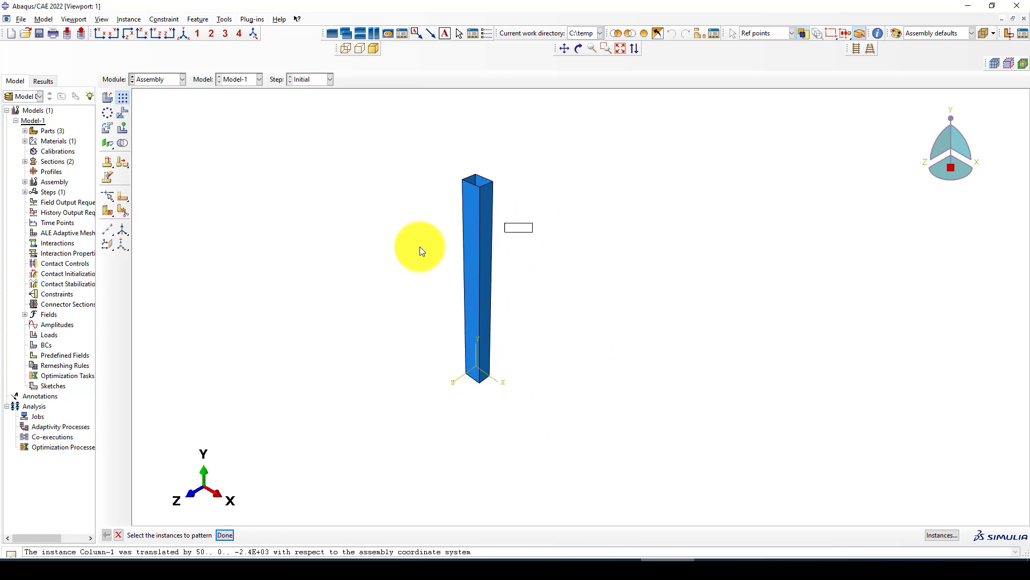
middle_click(377, 246)
type("2000")
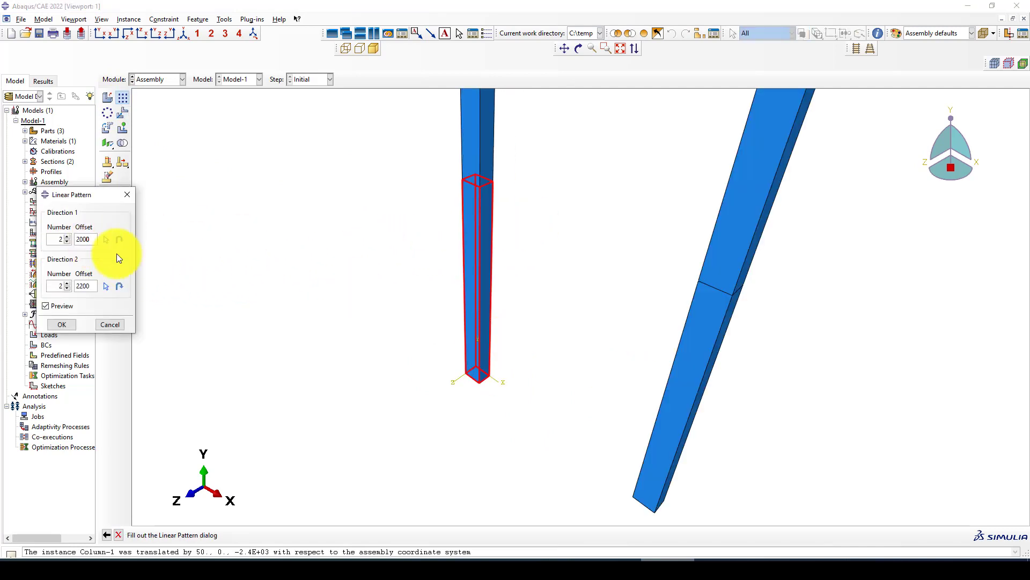
left_click(66, 288)
left_click(63, 325)
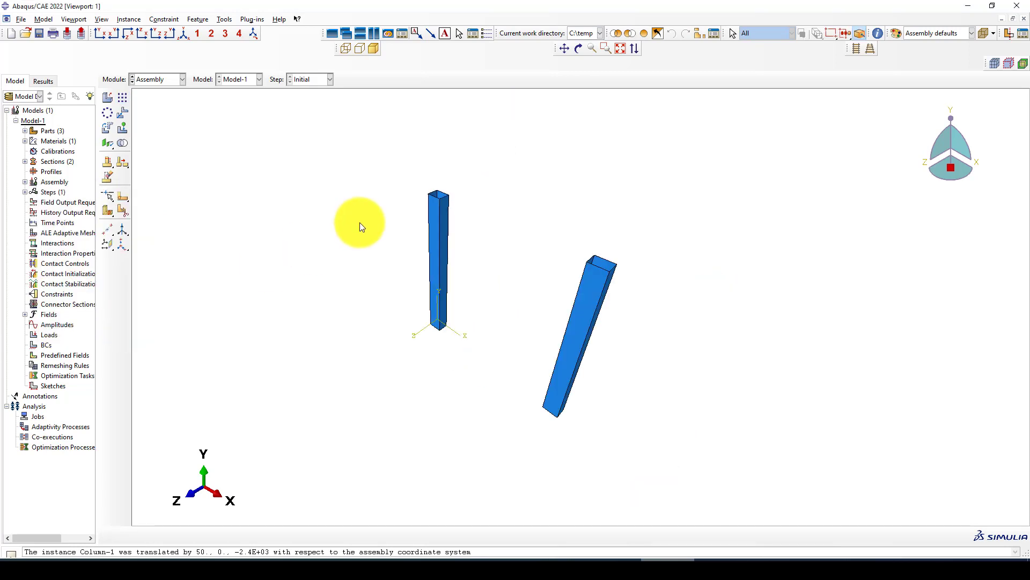
Add a dependent instance of the Beam part to the assembly and rotate it 90 degrees about the vertical edge at its end.
left_click(107, 99)
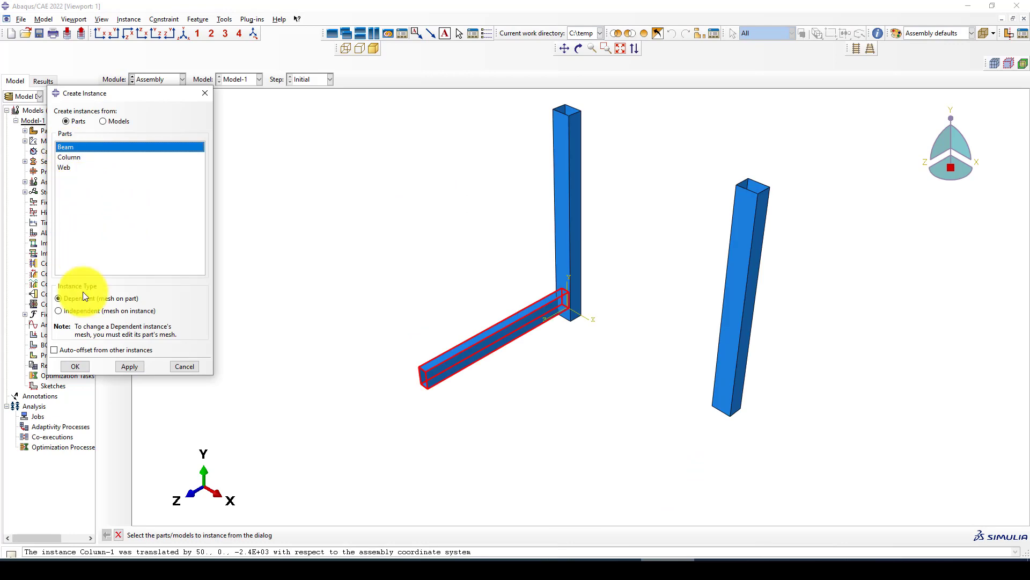
left_click(76, 367)
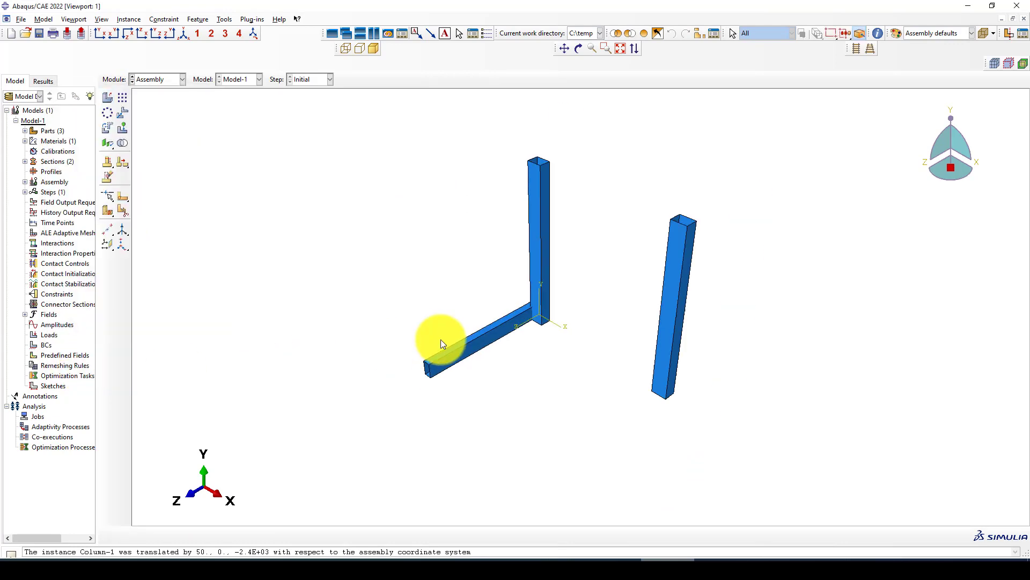
left_click(108, 126)
scroll(436, 414, "up", 5)
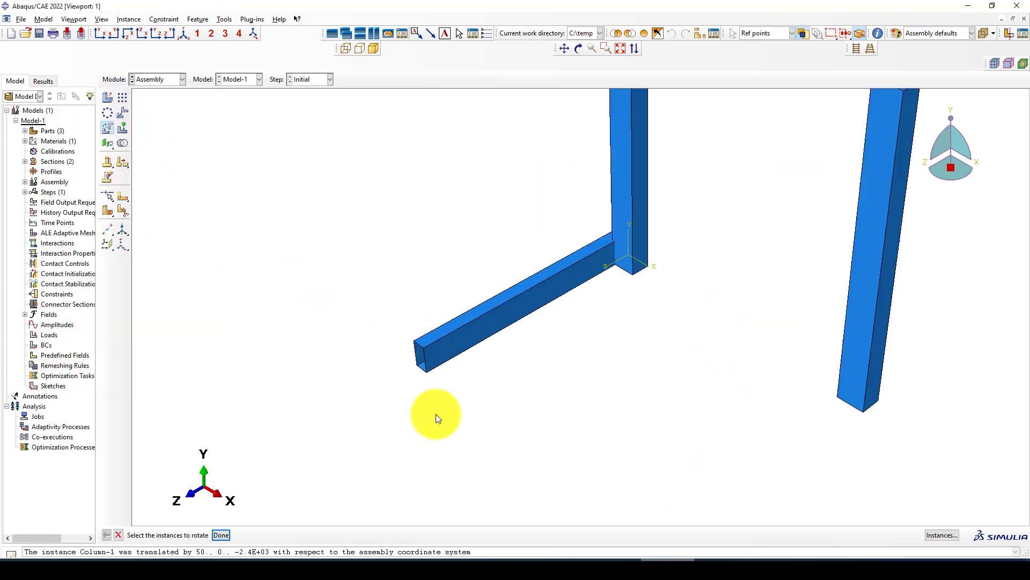
left_click(419, 342)
middle_click(394, 359)
left_click(416, 341)
middle_click(355, 351)
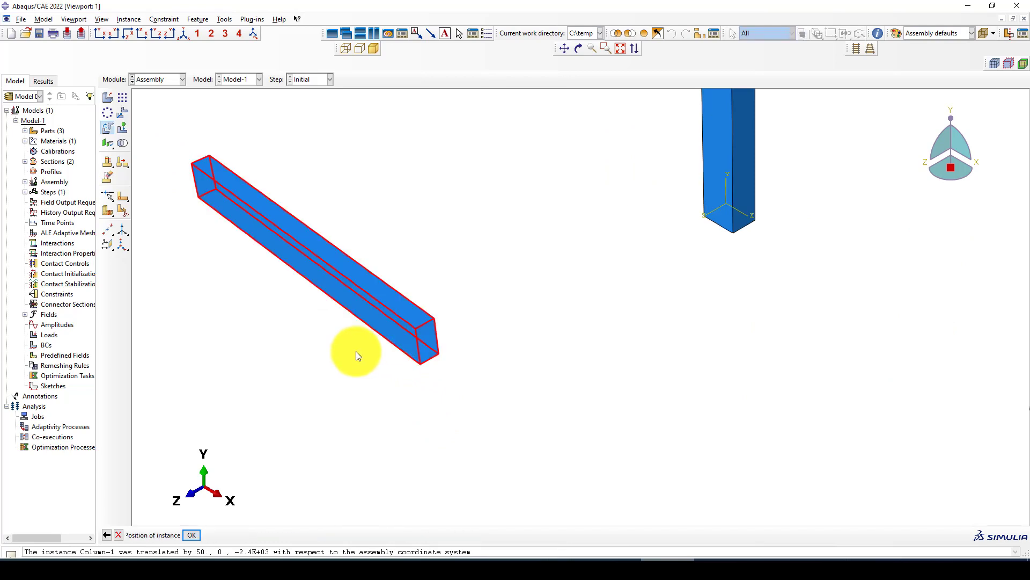
middle_click(356, 351)
Translate the beam instance from the midpoint of its top end edge to the midpoint of the origin column's inner top edge.
scroll(407, 389, "down", 5)
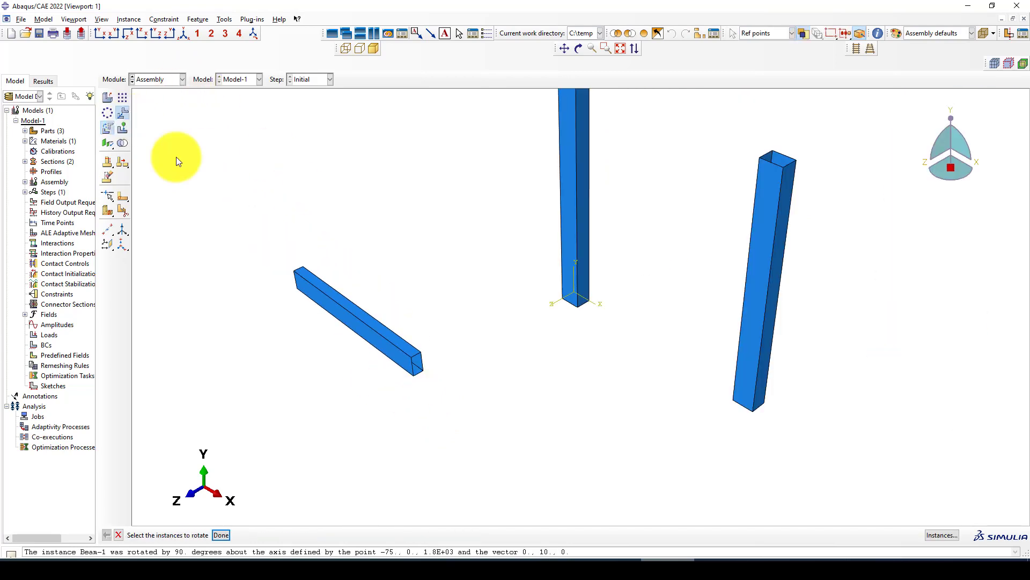
left_click(315, 286)
middle_click(280, 291)
scroll(311, 256, "up", 5)
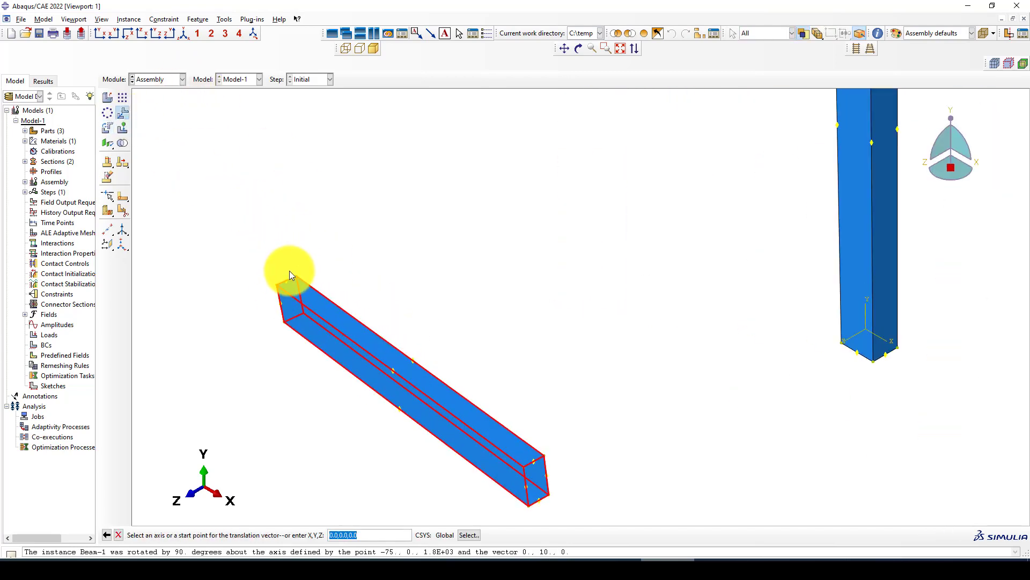
left_click(288, 279)
scroll(255, 287, "down", 5)
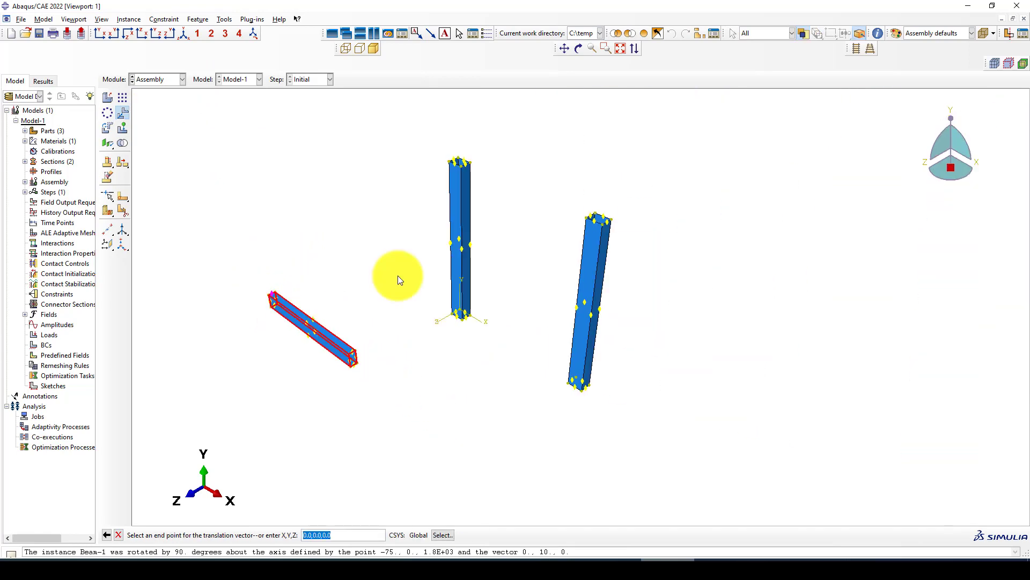
scroll(472, 168, "up", 3)
left_click(485, 176)
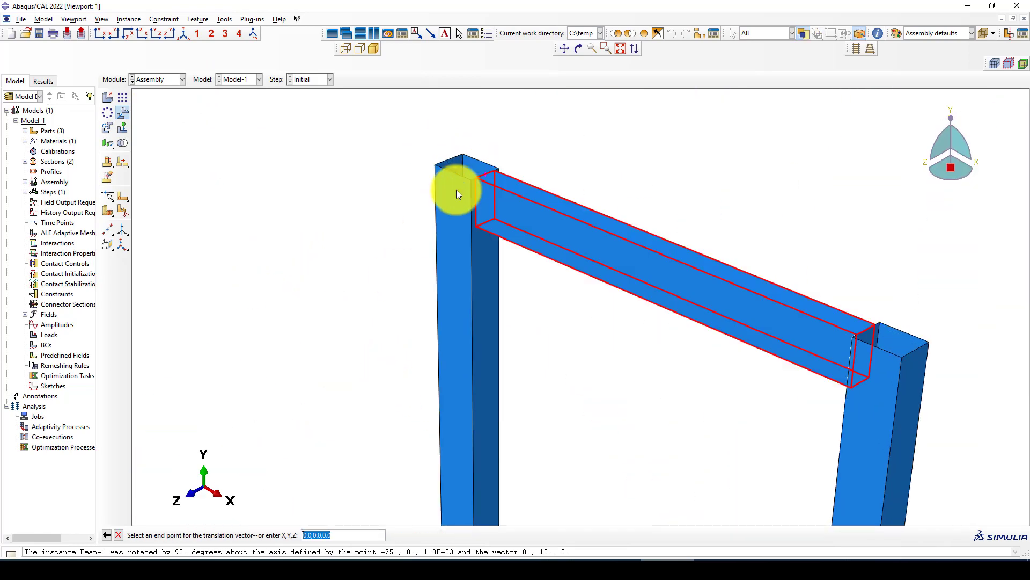
middle_click(303, 210)
Linearly pattern the beam down the column's vertical edge with 2 instances at an offset of 2000 and only 1 in direction 2.
scroll(302, 210, "down", 4)
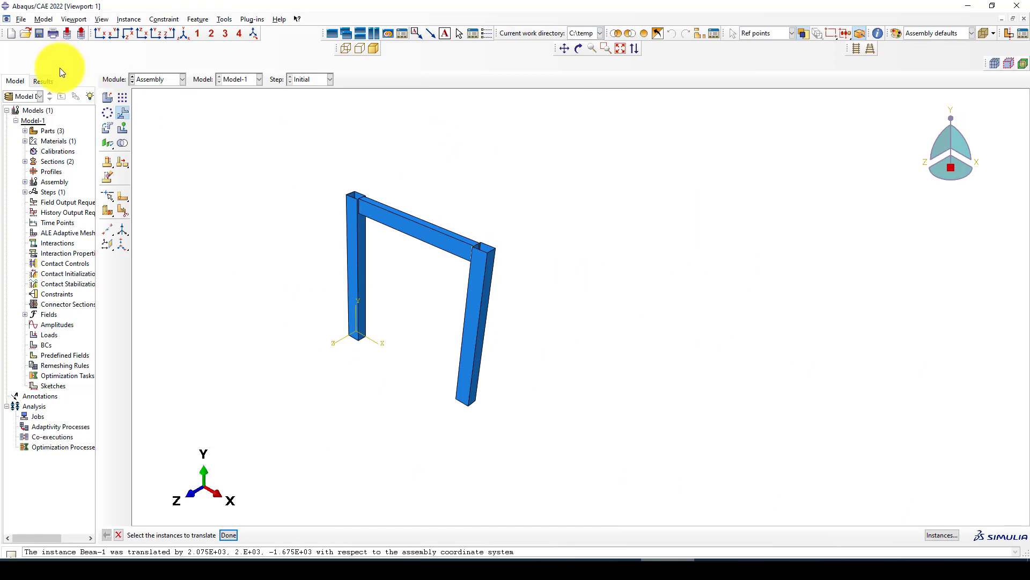
left_click(122, 97)
left_click(414, 255)
middle_click(362, 268)
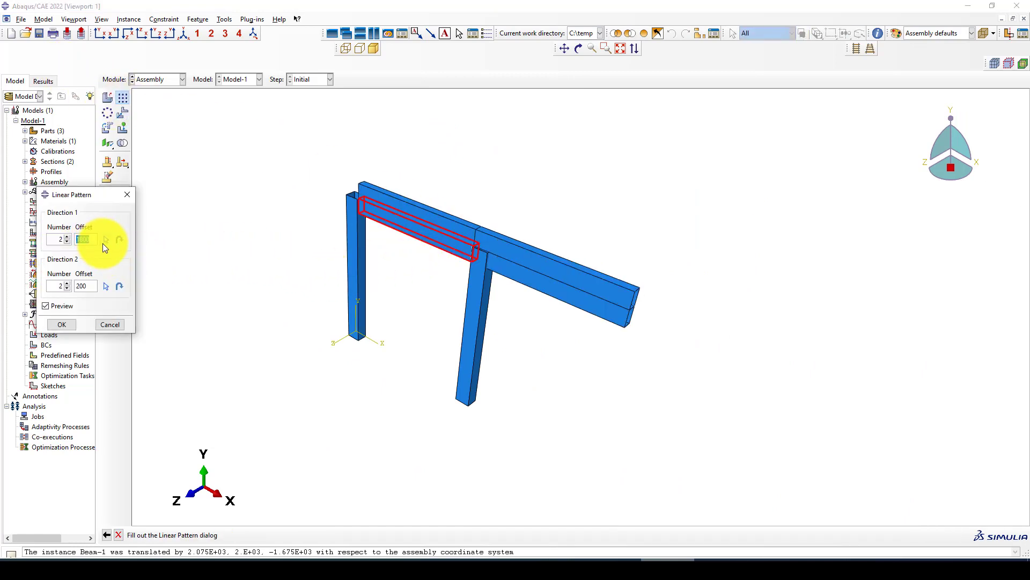
left_click(357, 253)
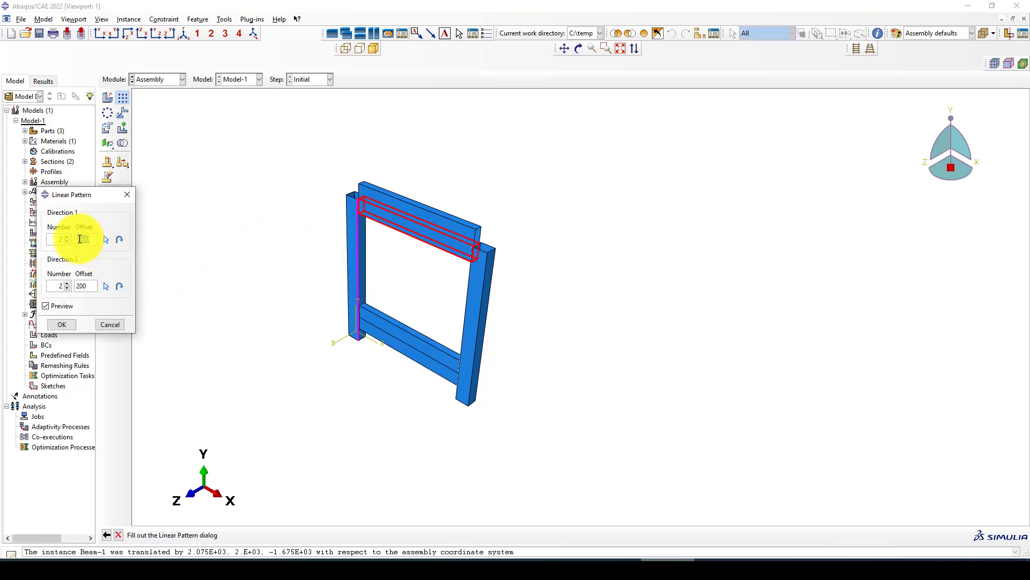
type("2000")
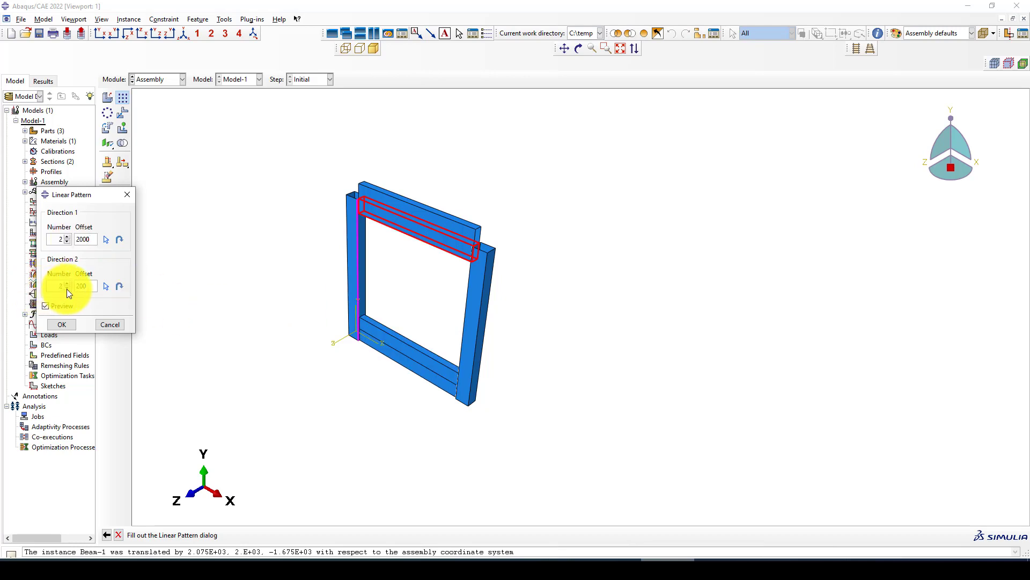
left_click(63, 324)
Add a dependent instance of the Web part to the assembly.
scroll(302, 253, "up", 2)
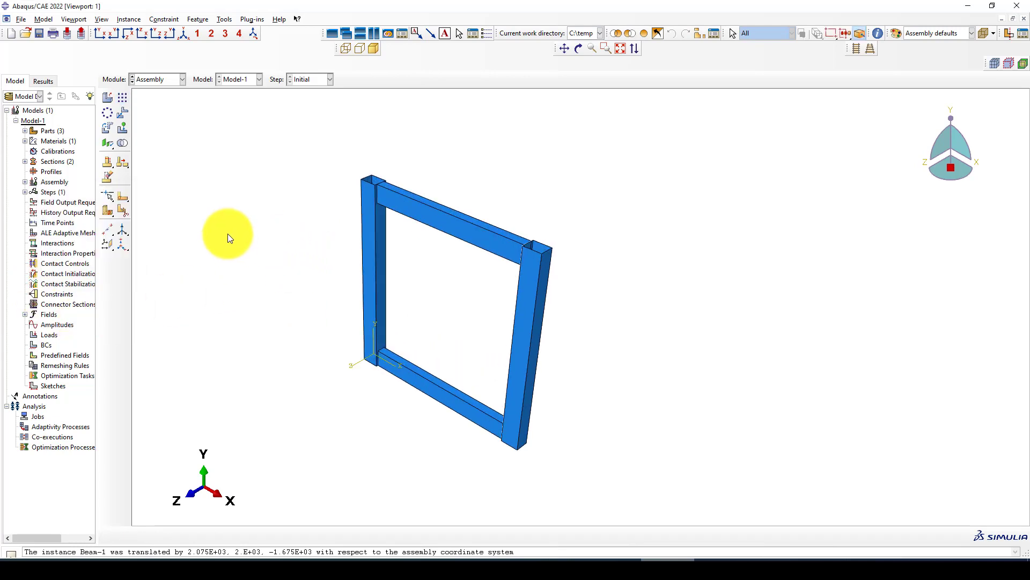
left_click_drag(183, 140, 108, 99, "ctrl+alt")
key("Escape")
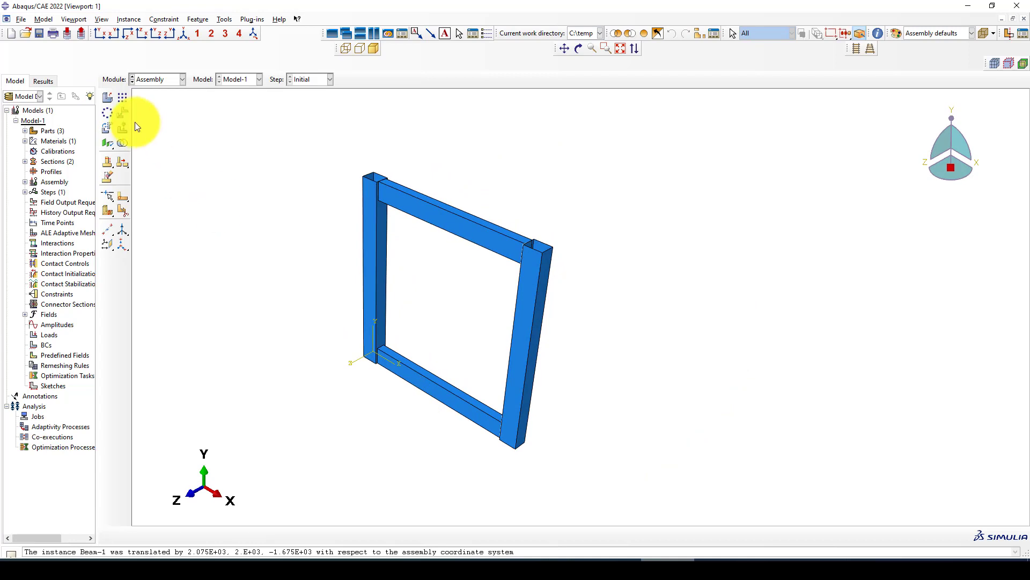
left_click(107, 97)
left_click(57, 167)
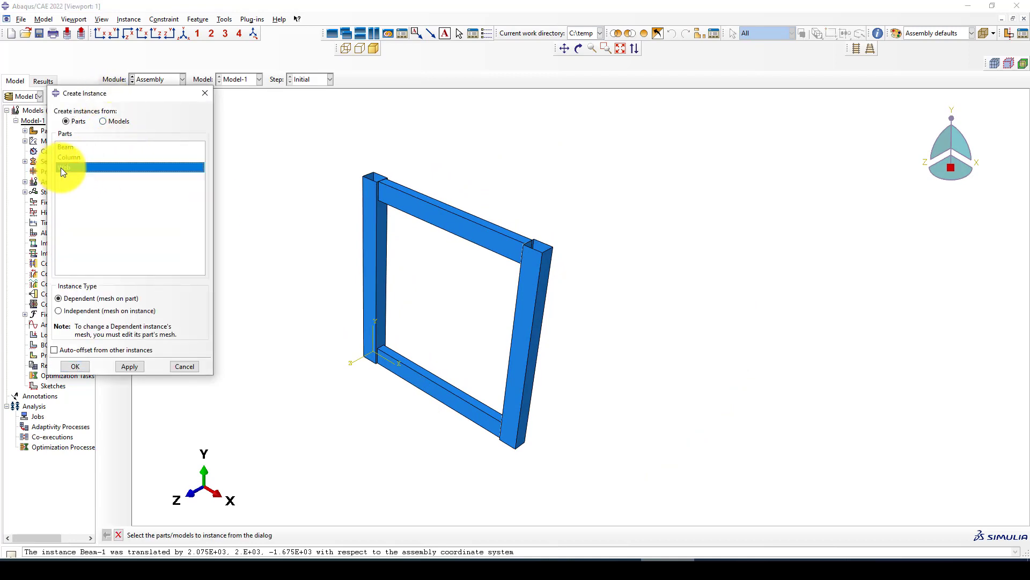
left_click(82, 365)
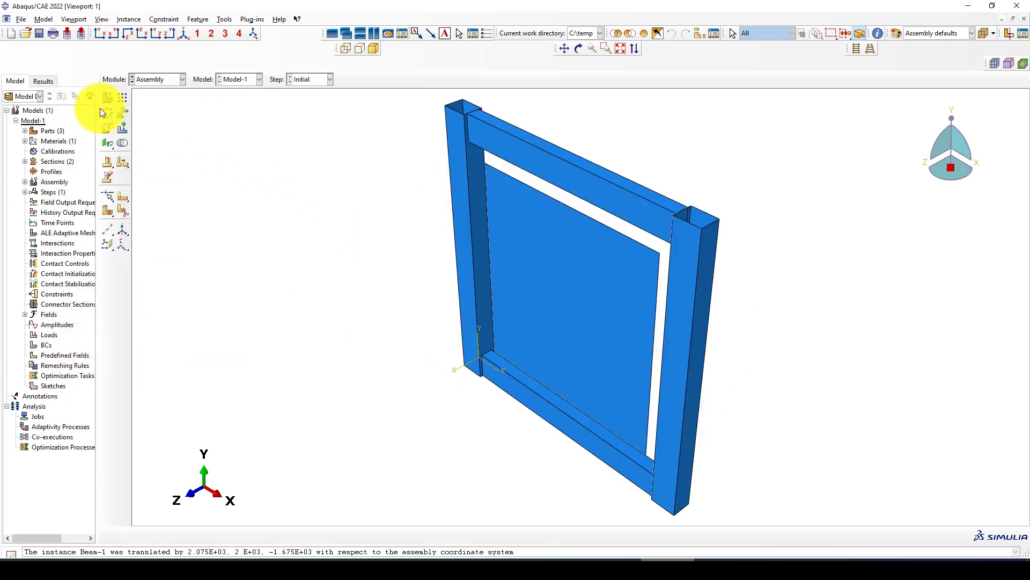
Translate the web instance from its upper far corner to the midpoint of the upper beam's lower end edge at the second column.
left_click(122, 113)
left_click(547, 269)
middle_click(537, 274)
scroll(591, 263, "up", 3)
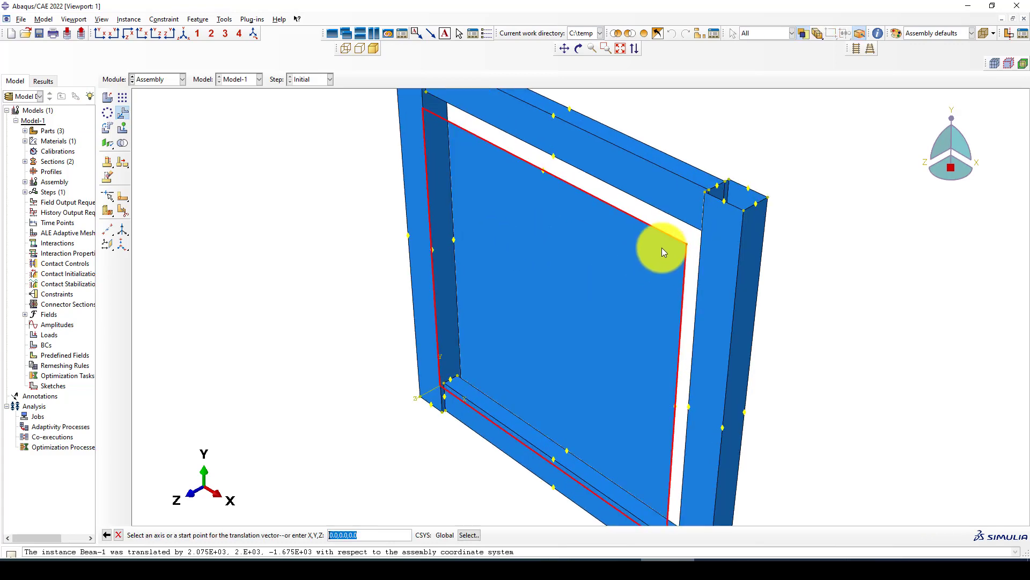
scroll(676, 245, "up", 2)
left_click(698, 242)
left_click_drag(601, 282, 895, 202, "ctrl+alt")
scroll(907, 184, "up", 2)
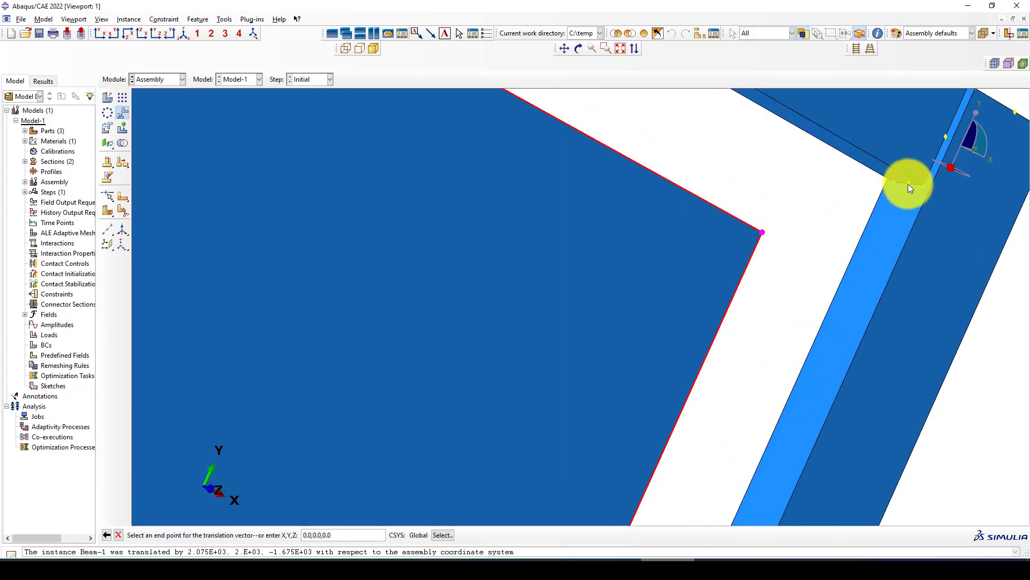
left_click(908, 183)
left_click_drag(750, 233, 377, 275, "ctrl+alt")
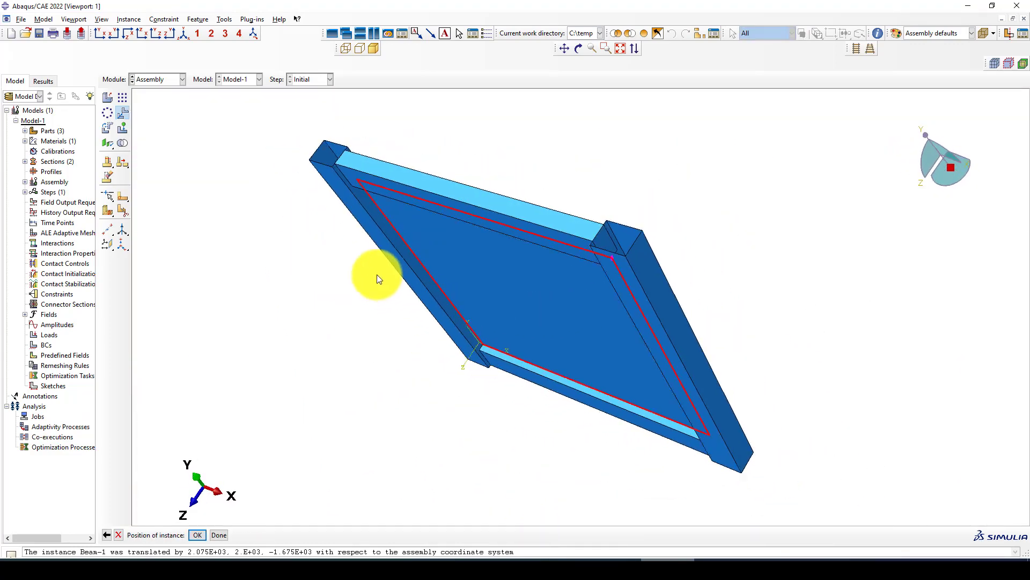
left_click(188, 35)
scroll(314, 217, "down", 2)
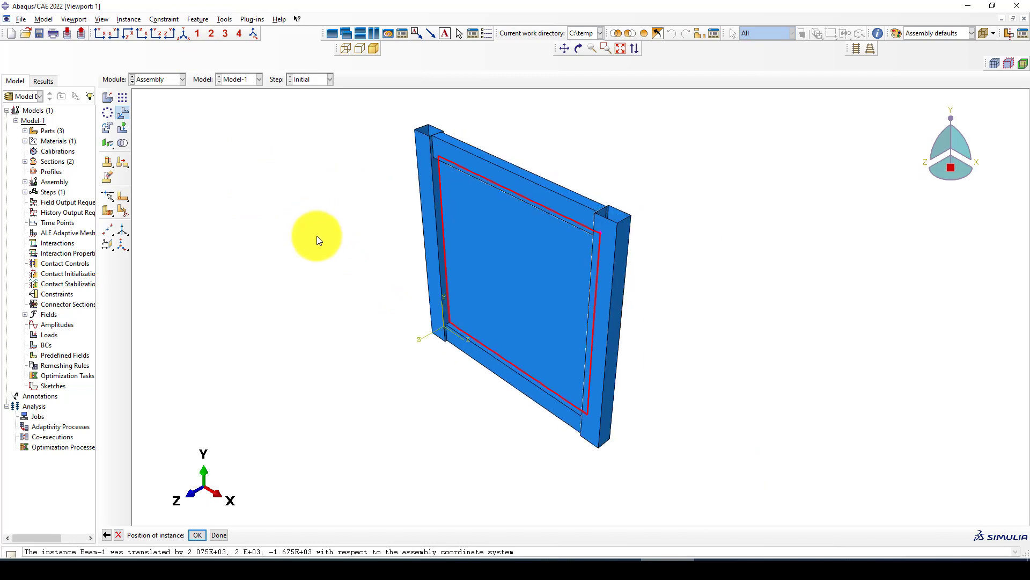
middle_click(304, 266)
Examine the assembled frame from several angles, checking how the web, beams and columns meet at the joints.
scroll(455, 241, "down", 3)
scroll(655, 290, "up", 3)
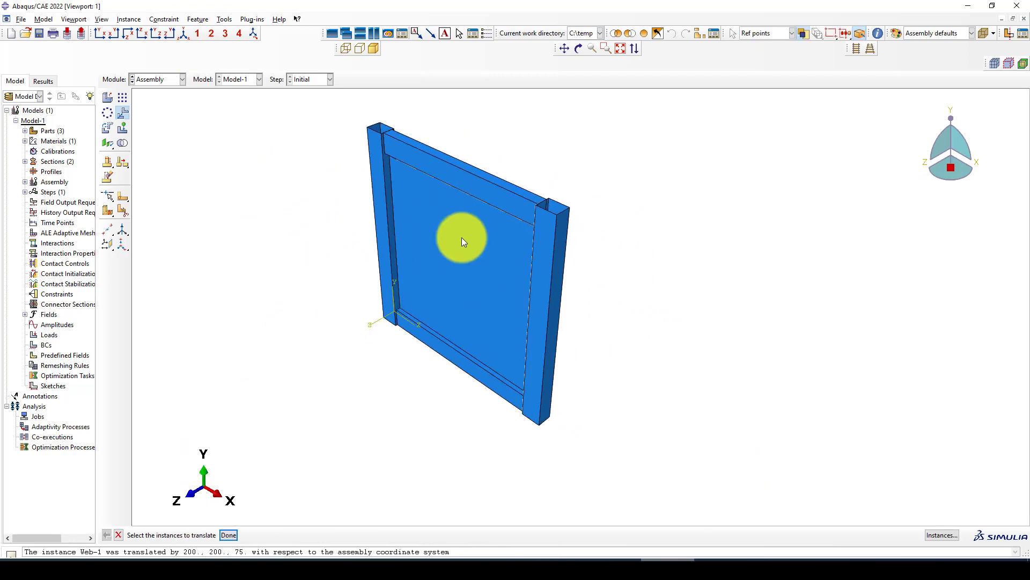
scroll(263, 205, "up", 3)
scroll(182, 260, "down", 2)
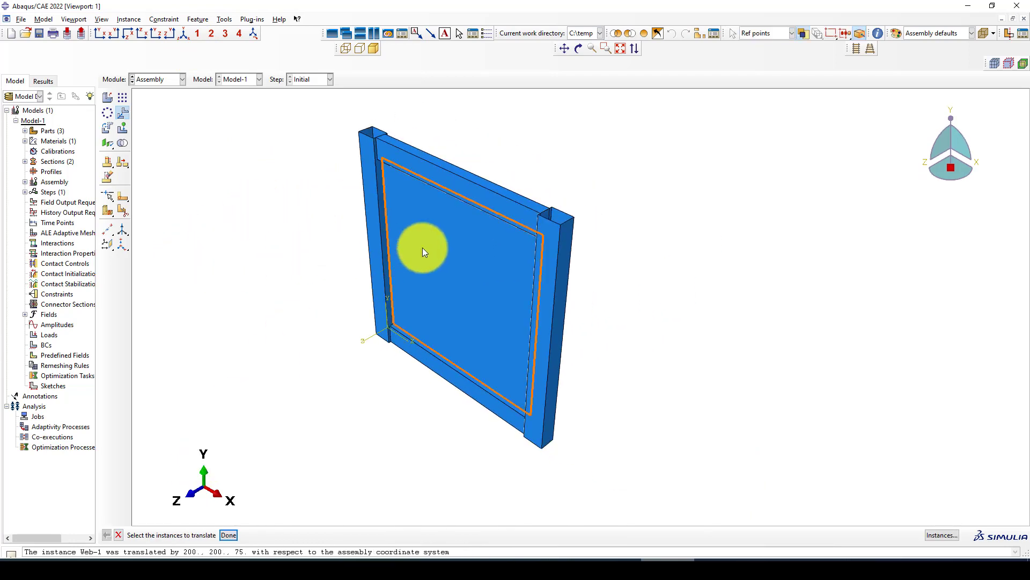
left_click(173, 80)
left_click(171, 85)
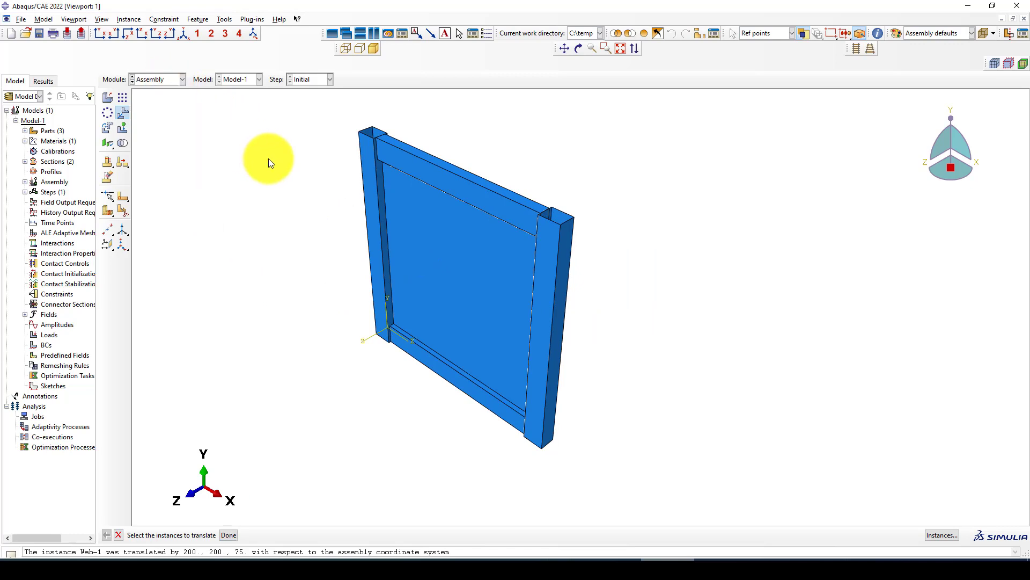
scroll(430, 311, "up", 2)
left_click_drag(453, 322, 539, 312, "ctrl+alt")
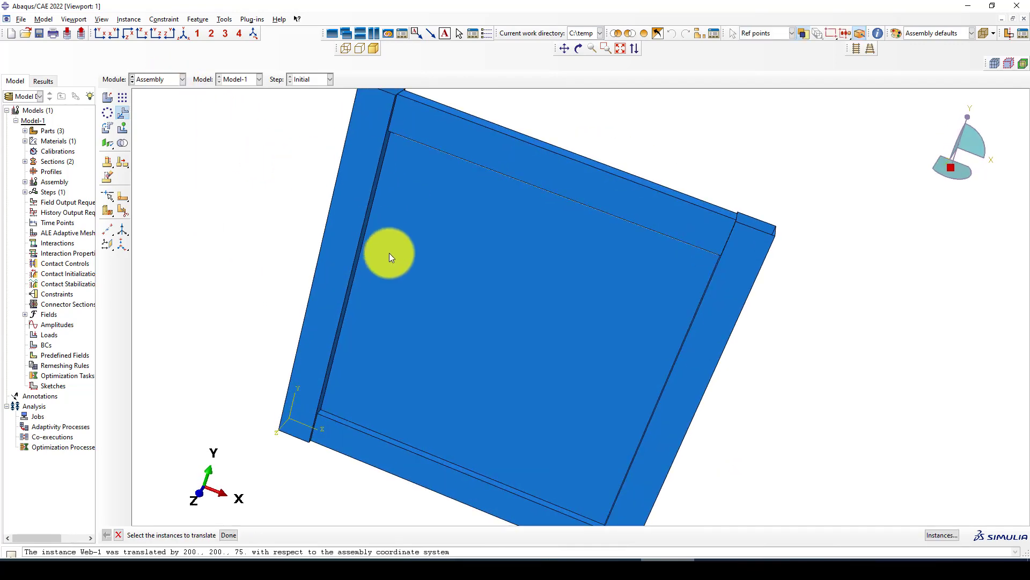
left_click_drag(391, 253, 505, 332, "ctrl+alt")
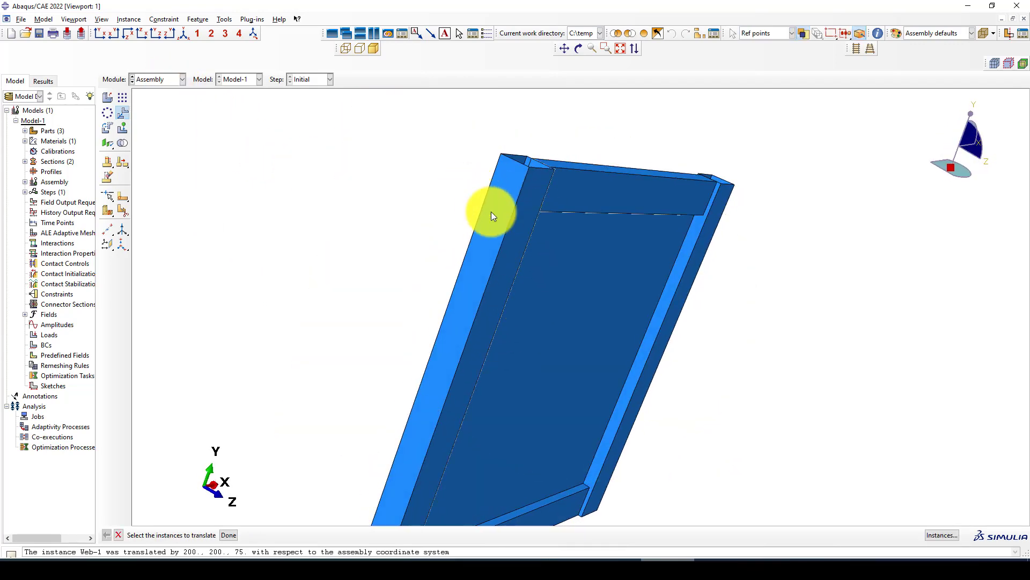
scroll(527, 218, "up", 1)
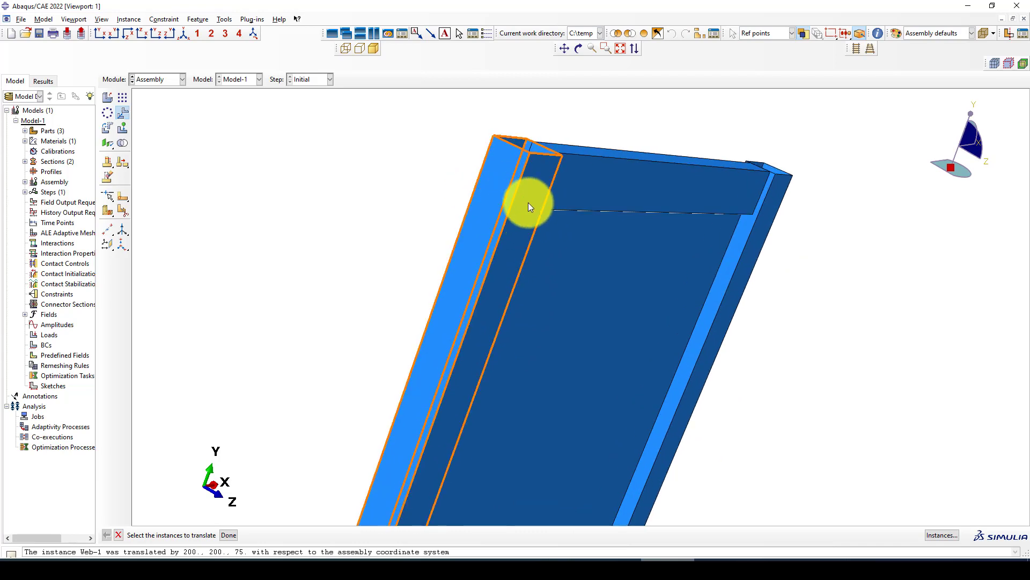
scroll(509, 202, "up", 2)
scroll(323, 144, "down", 1)
Switch to the Part module and open a partition sketch on the upper long face of the Column part.
left_click(165, 80)
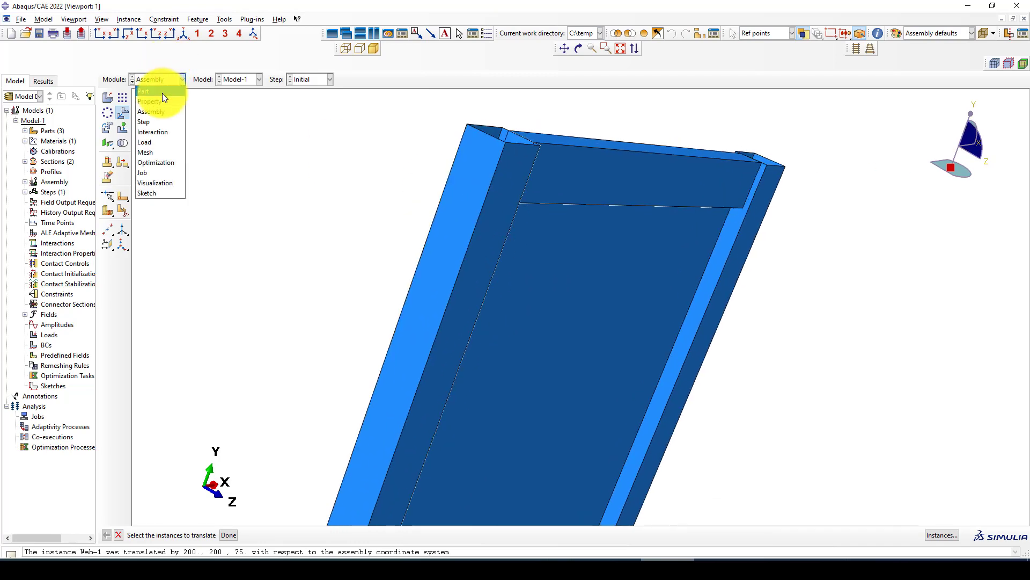
left_click(163, 92)
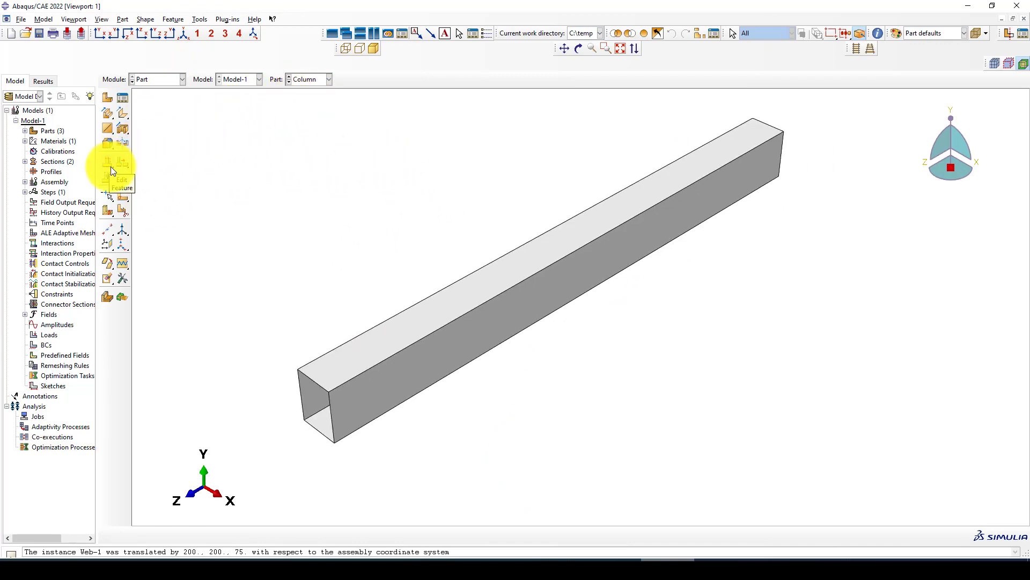
left_click(123, 197)
scroll(350, 396, "up", 2)
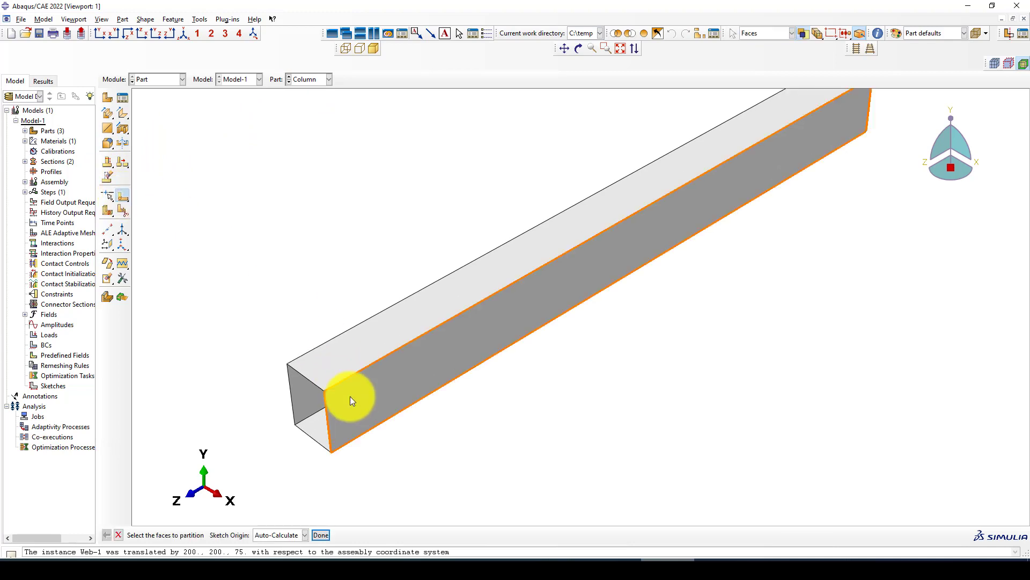
left_click(318, 384)
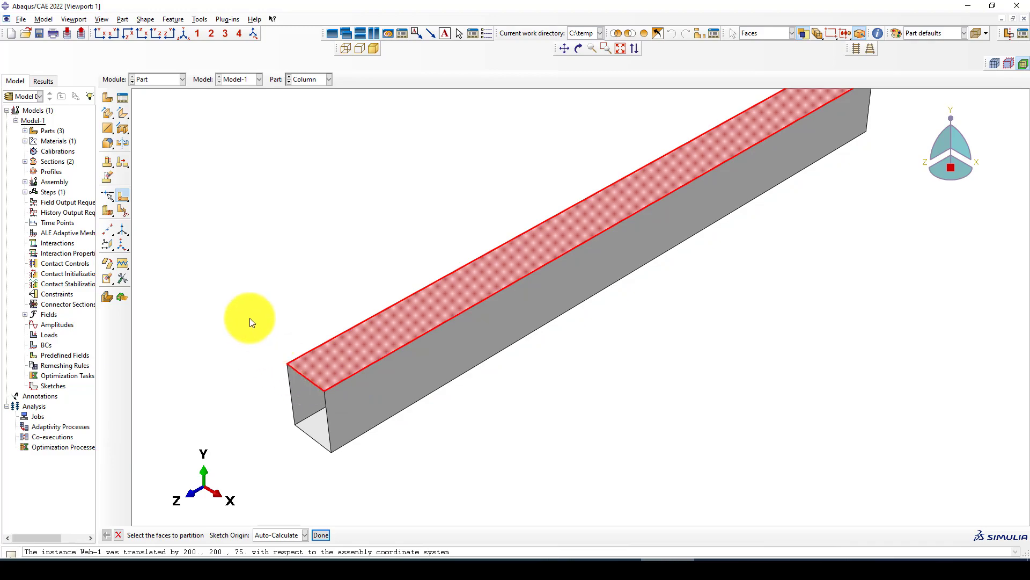
middle_click(250, 318)
left_click(308, 378)
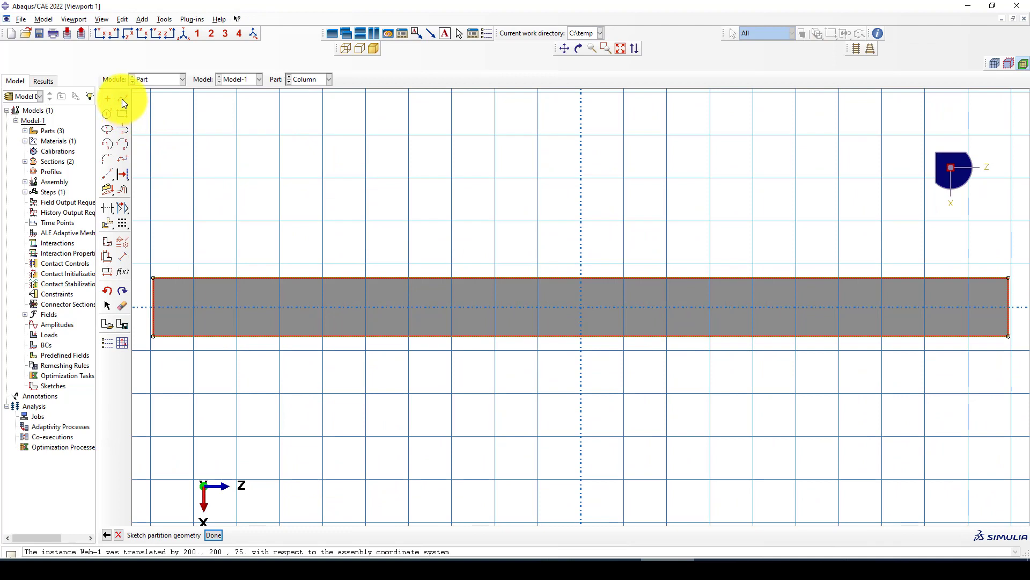
Sketch a line straight across the width of the column face near one end.
left_click(123, 100)
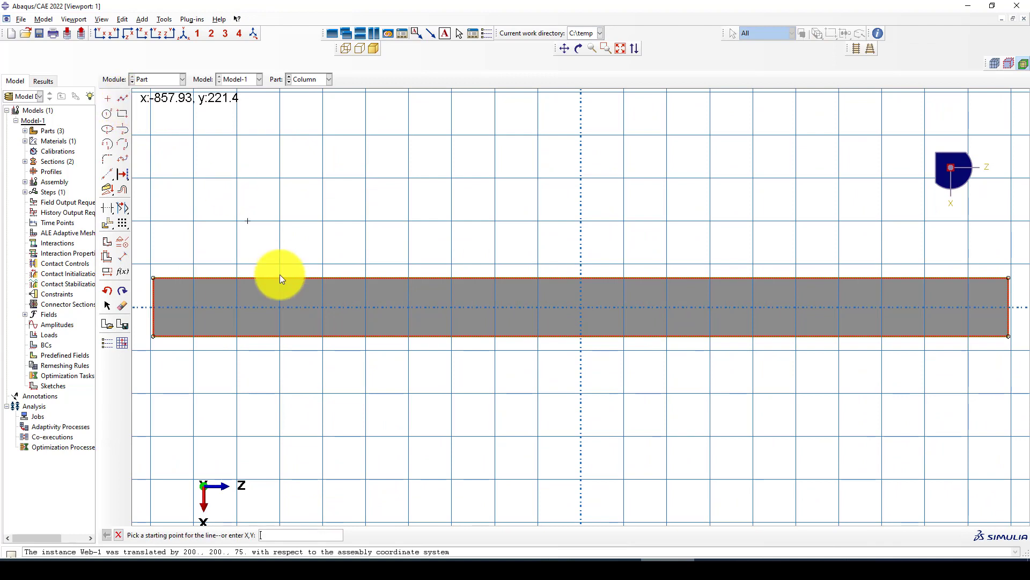
left_click(237, 279)
left_click(236, 336)
right_click(290, 210)
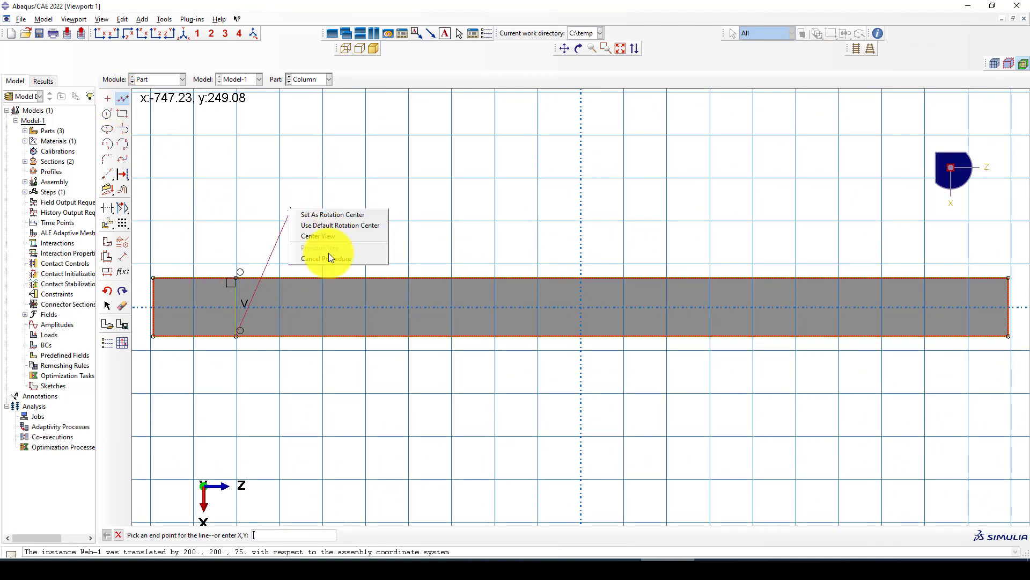
left_click(328, 256)
Dimension the sketched line at 200 from the column's near end and complete the face partition.
left_click(122, 257)
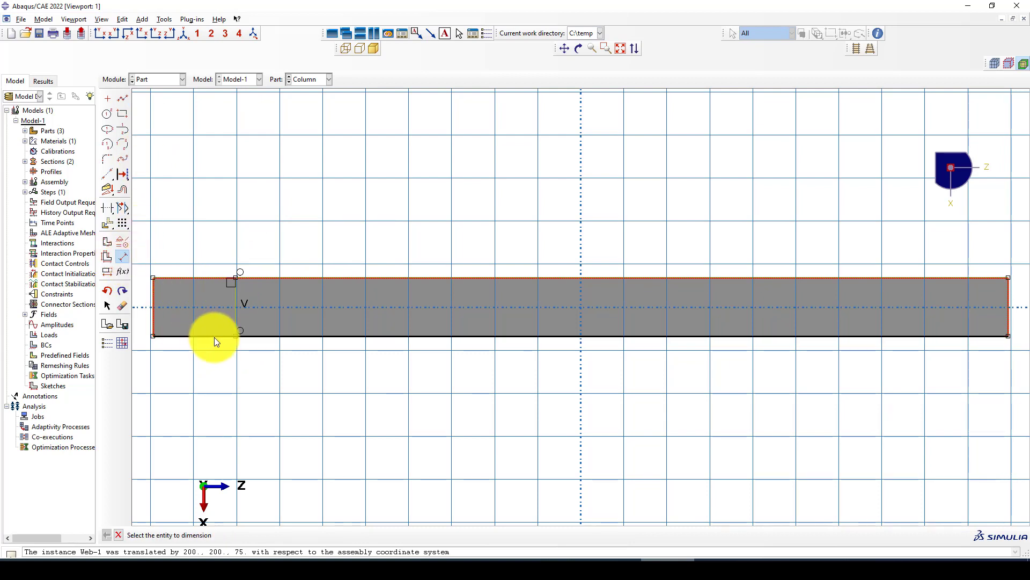
left_click(236, 336)
left_click(154, 336)
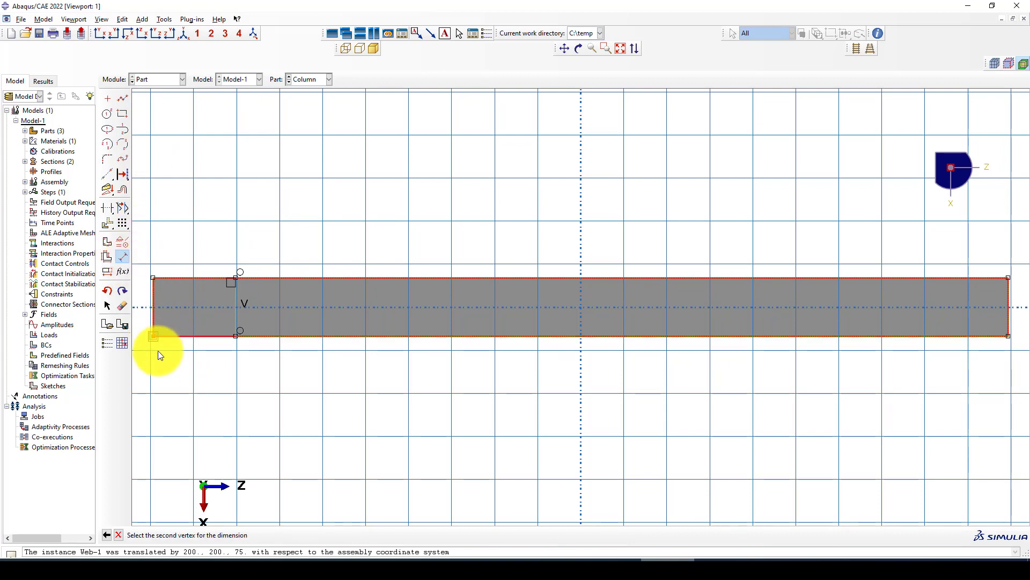
left_click(179, 382)
type("200")
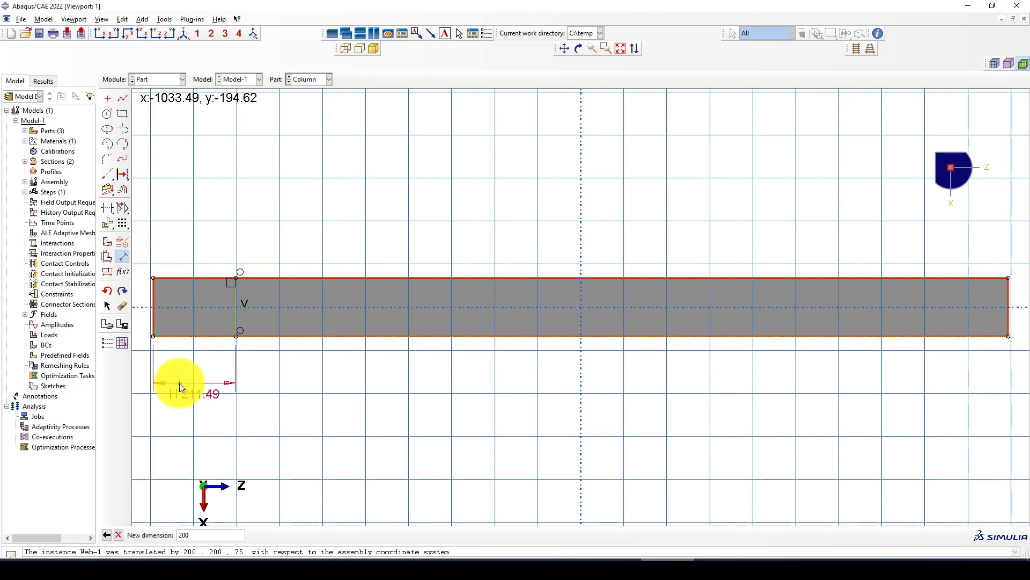
key("Return")
middle_click(400, 403)
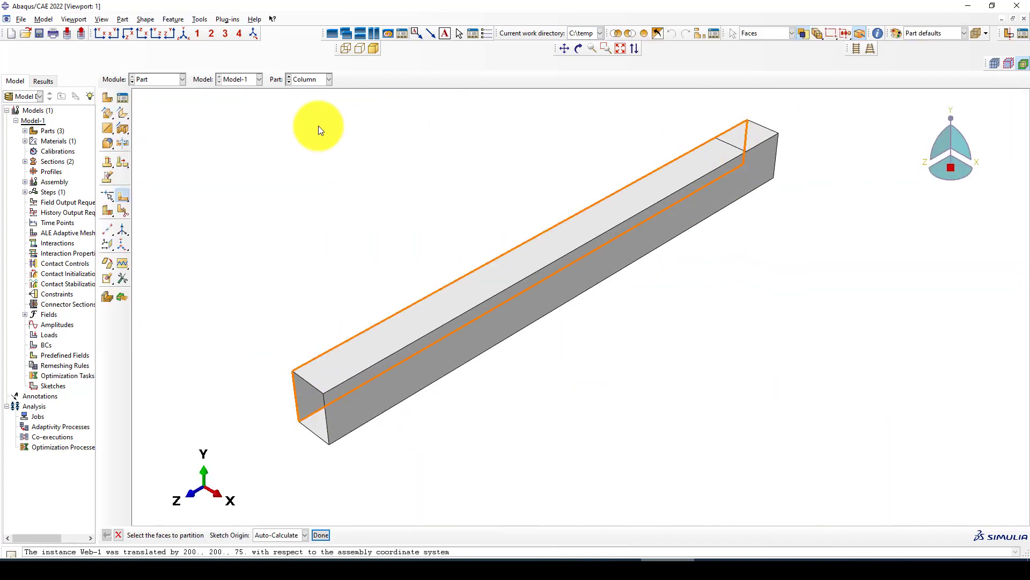
Switch to the Assembly module and check the partitioned column within the frame, including in isometric orientation.
left_click(156, 80)
left_click(160, 110)
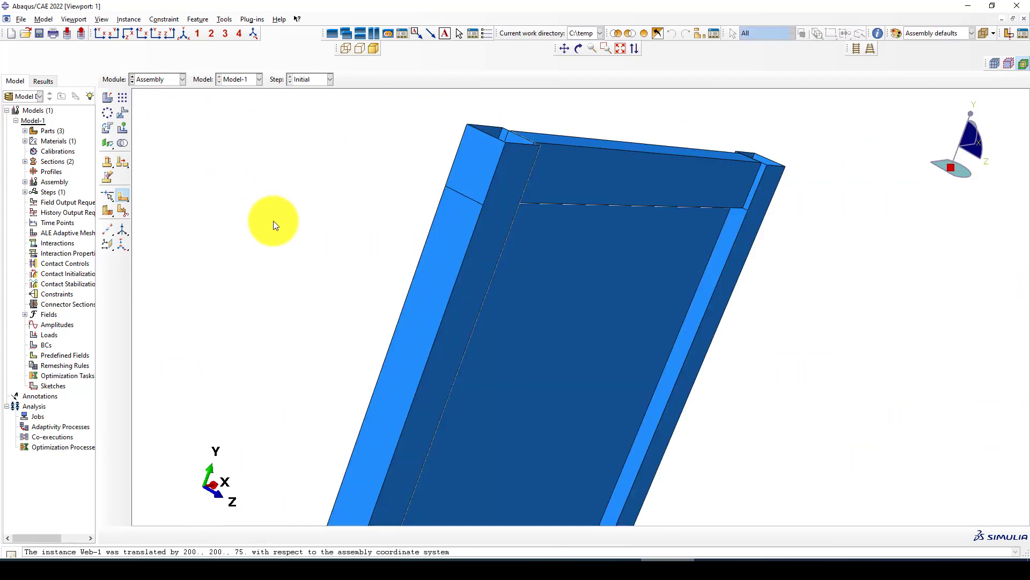
scroll(410, 204, "up", 2)
scroll(483, 203, "down", 3)
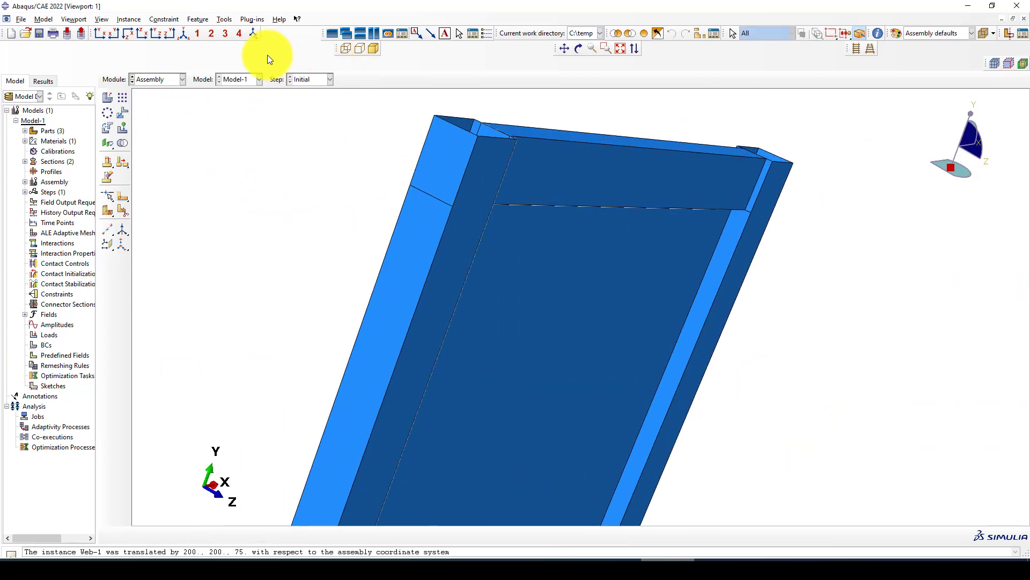
left_click(183, 37)
left_click_drag(467, 282, 459, 171, "ctrl+alt")
scroll(364, 153, "up", 2)
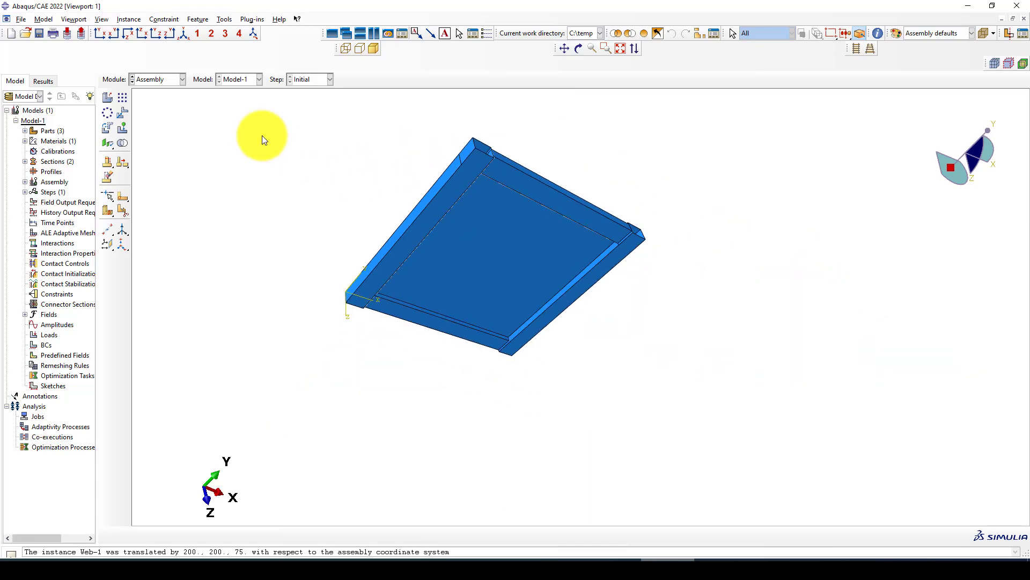
Set up a geometry merge into a new part named SPSW, suppressing the original instances and retaining intersecting boundaries.
left_click(122, 143)
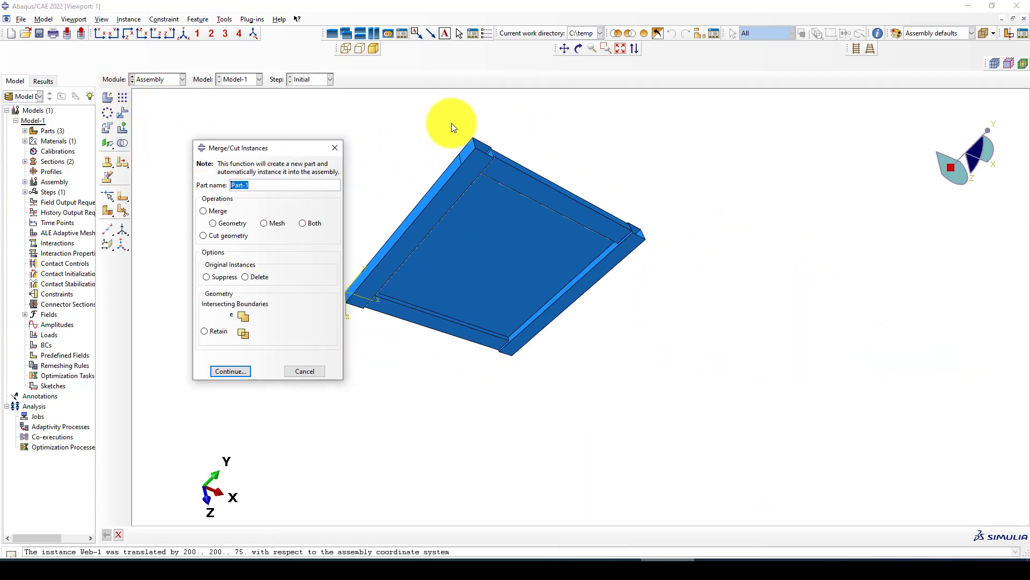
scroll(493, 231, "up", 2)
left_click_drag(516, 255, 462, 225, "ctrl+alt")
scroll(488, 205, "down", 6)
scroll(552, 237, "up", 1)
scroll(462, 225, "down", 4)
scroll(527, 175, "up", 2)
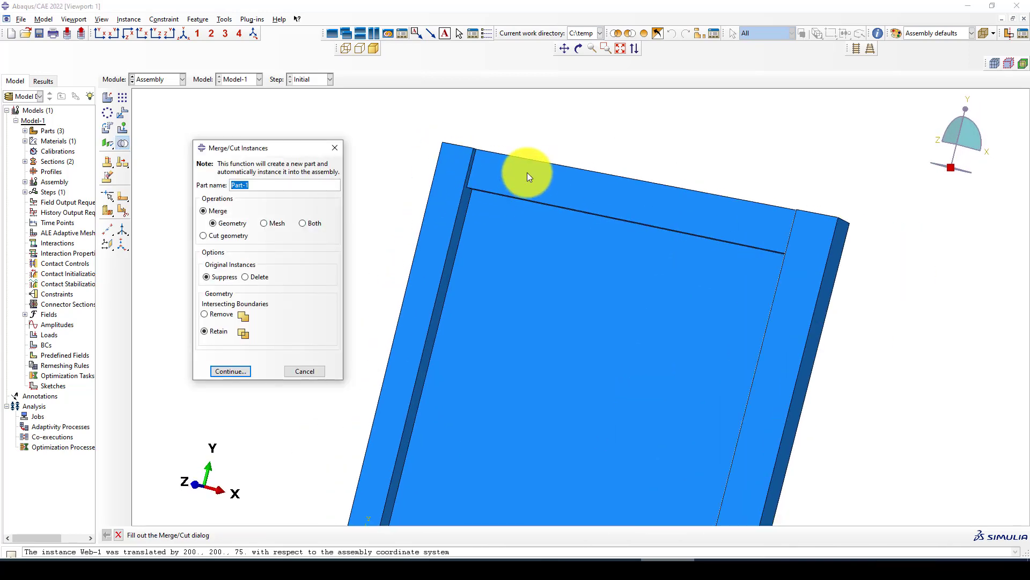
left_click(242, 185)
double_click(231, 184)
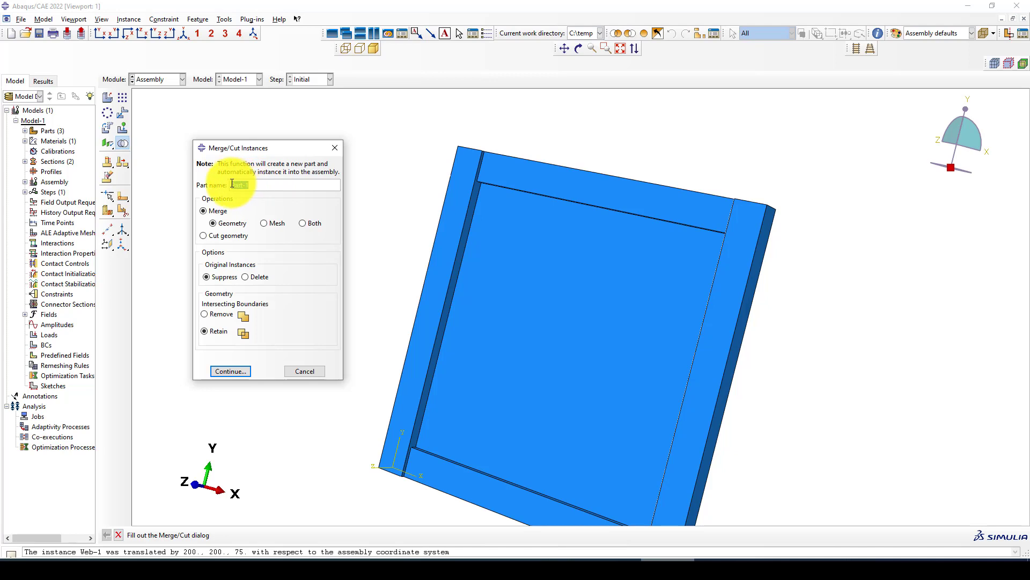
type("SPSW")
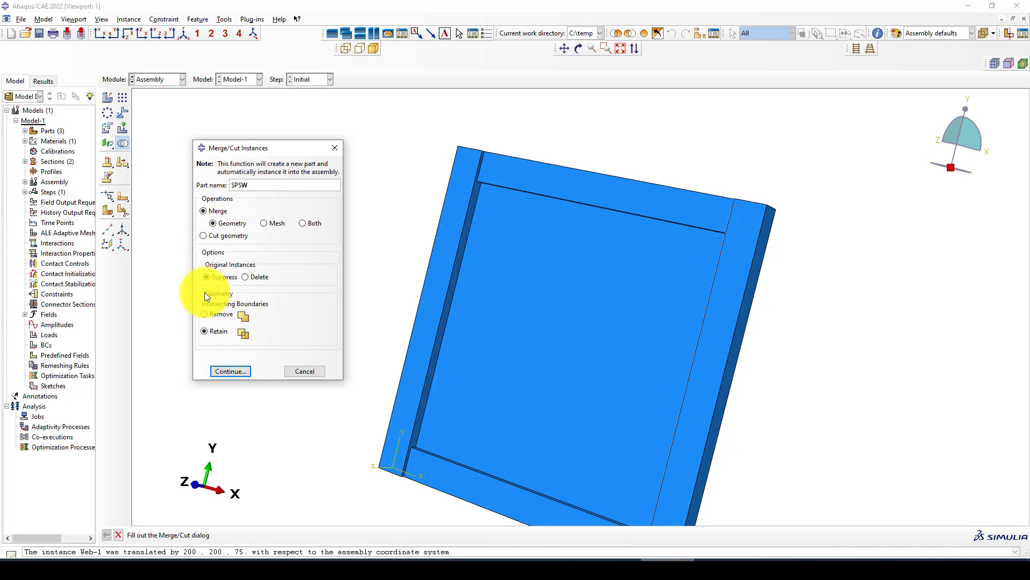
Select all the column, beam and web instances of the frame and merge them into the new part.
left_click(230, 371)
scroll(392, 163, "up", 1)
left_click_drag(320, 125, 685, 498)
middle_click(269, 279)
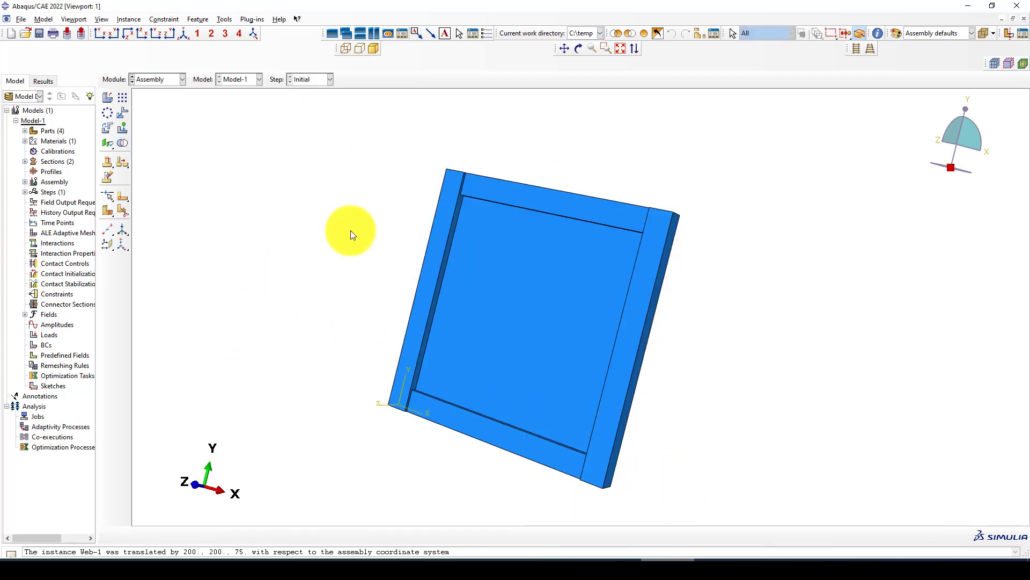
scroll(214, 208, "up", 1)
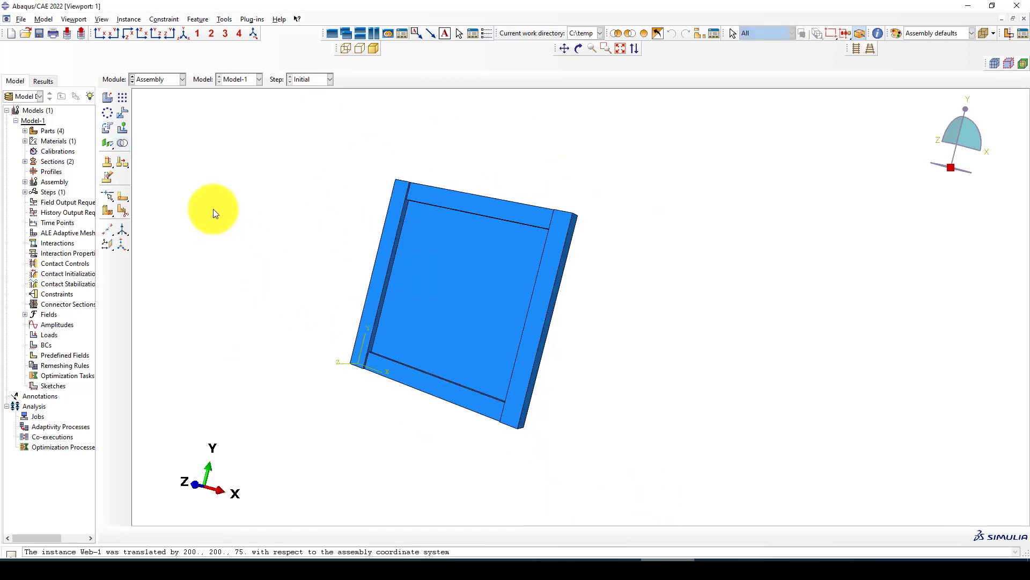
Review the merged SPSW part in the Part and Property modules, then return to the Assembly module.
left_click(152, 80)
left_click(153, 105)
left_click(315, 81)
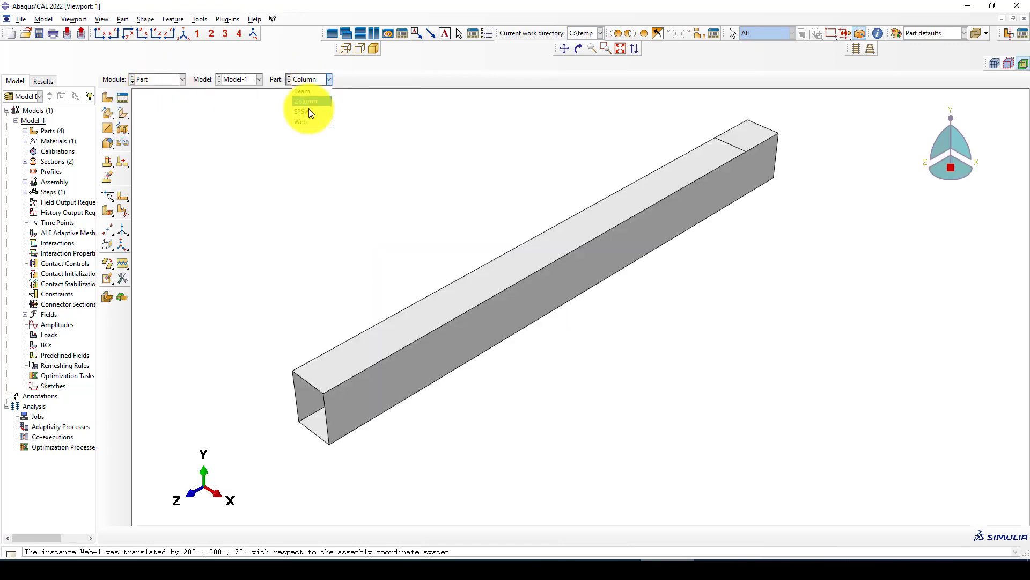
left_click(311, 117)
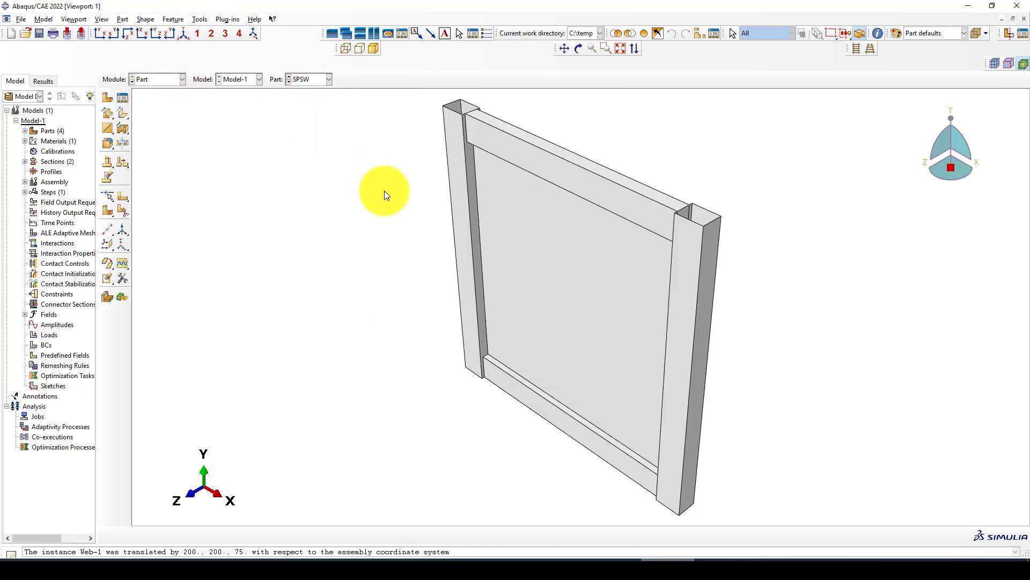
left_click(147, 80)
left_click(153, 105)
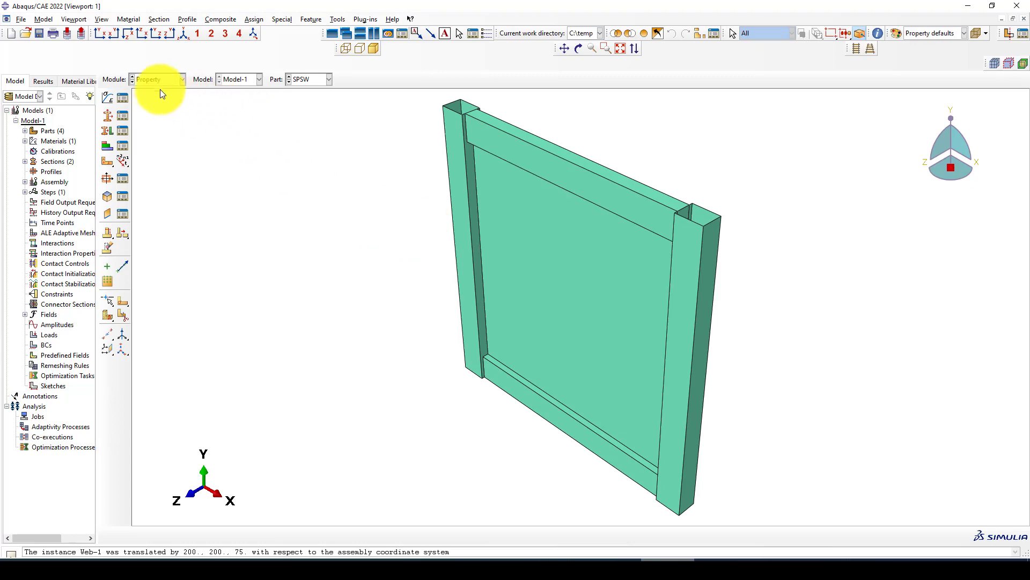
left_click(157, 80)
left_click(154, 111)
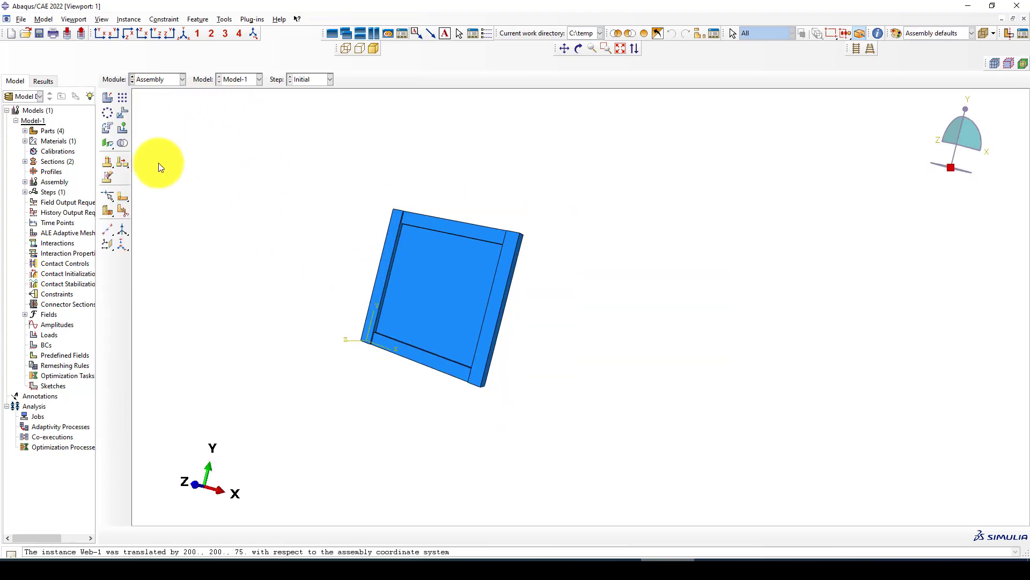
Switch to the Step module and show the merged wall in isometric orientation.
left_click(146, 80)
left_click(156, 120)
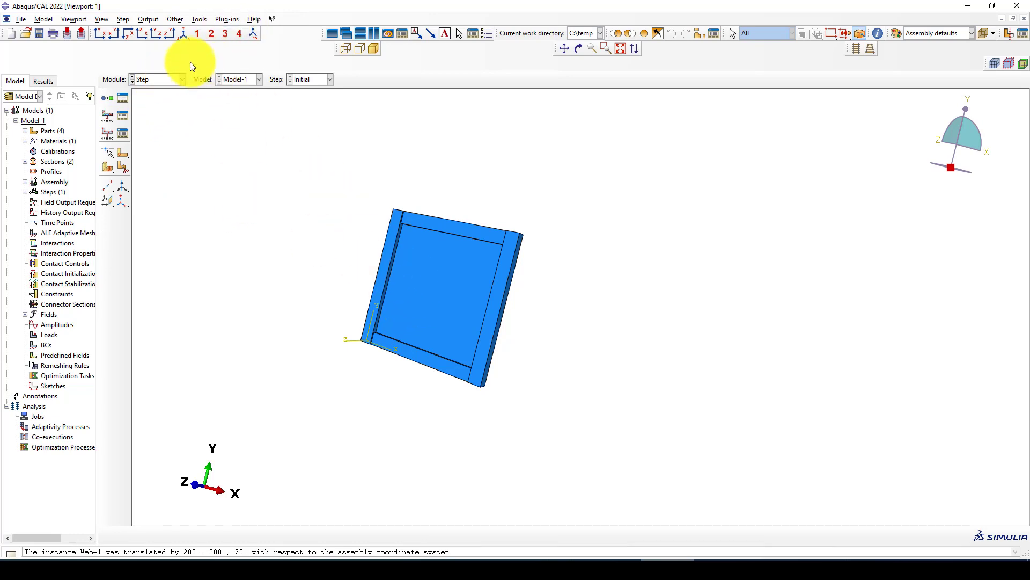
left_click(183, 33)
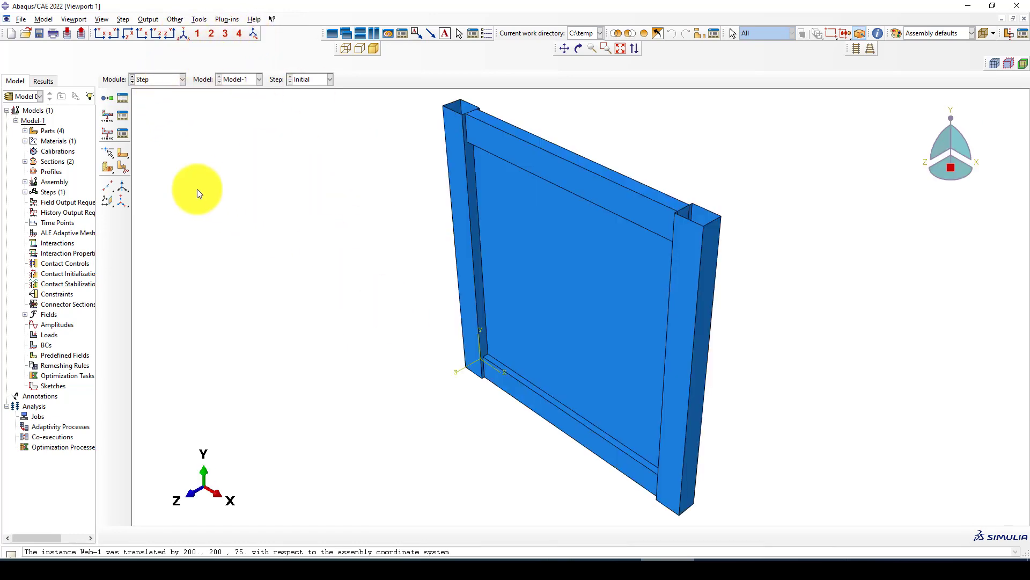
scroll(197, 189, "up", 4)
scroll(516, 250, "down", 3)
scroll(516, 250, "up", 3)
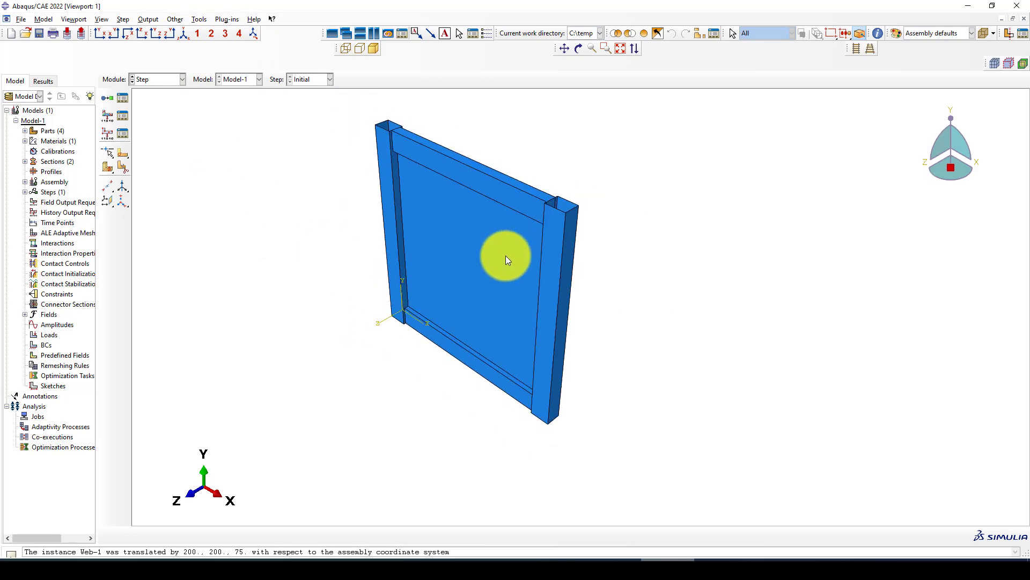
scroll(490, 213, "down", 4)
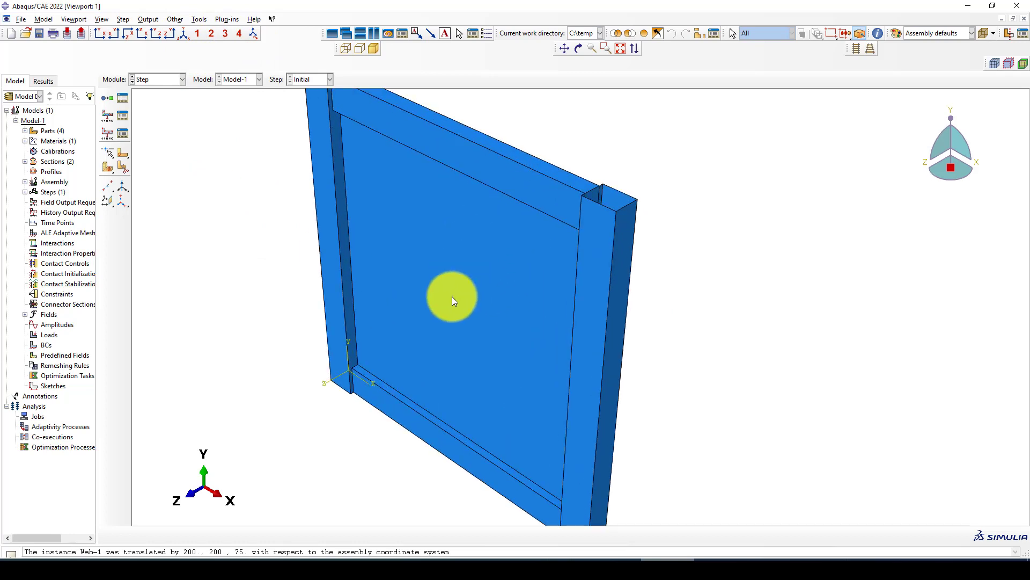
scroll(466, 308, "up", 2)
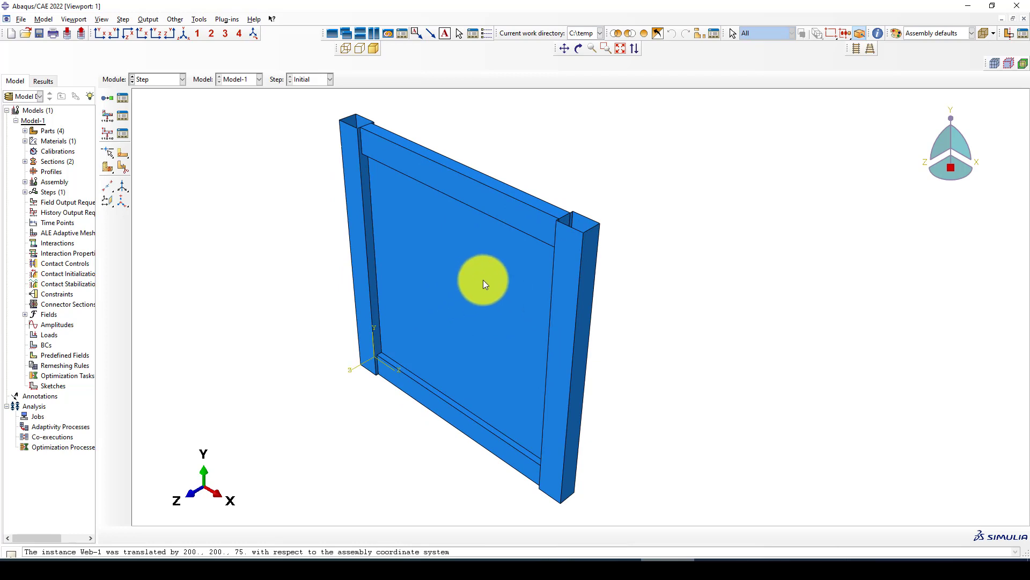
scroll(491, 292, "down", 1)
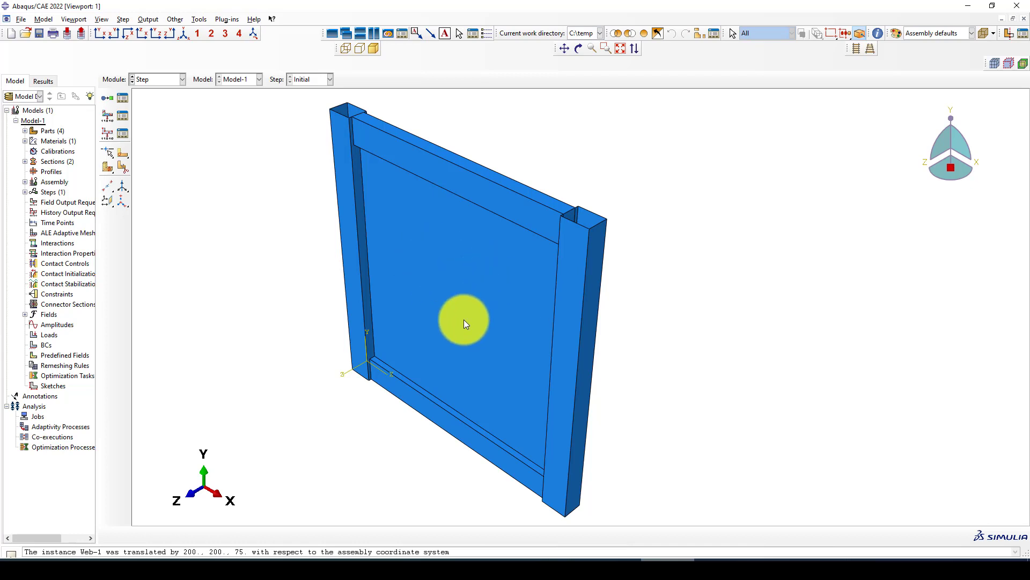
Create a linear perturbation Buckle step named Buckle-analysis after the Initial step.
left_click(106, 98)
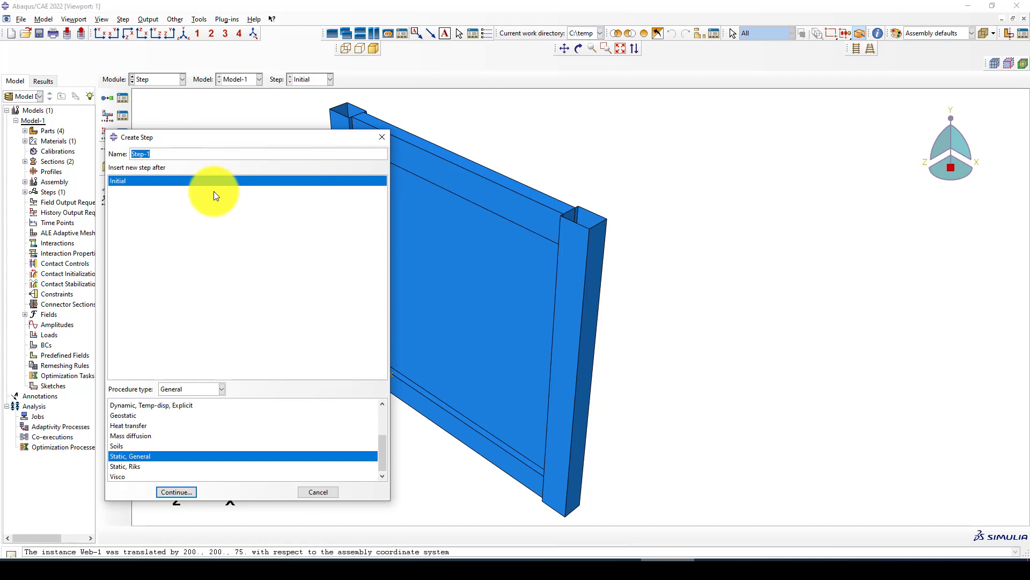
type("Buckle-analysis")
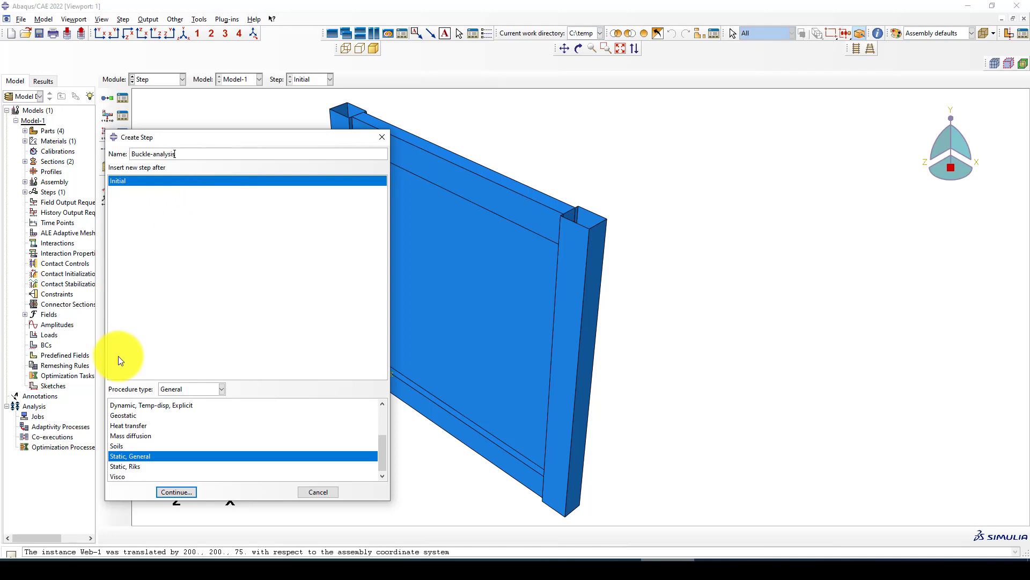
left_click(195, 390)
left_click(188, 410)
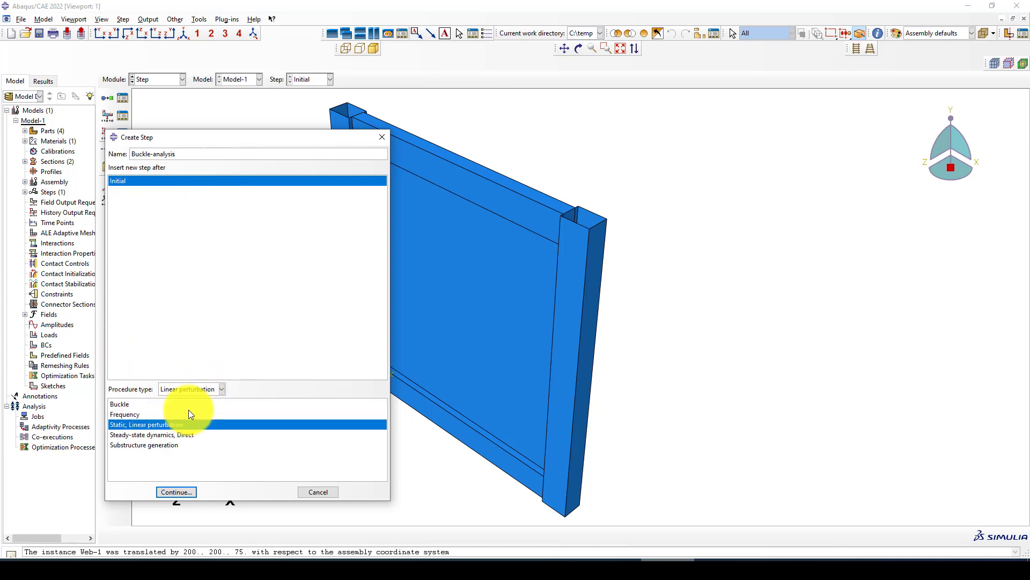
left_click(121, 404)
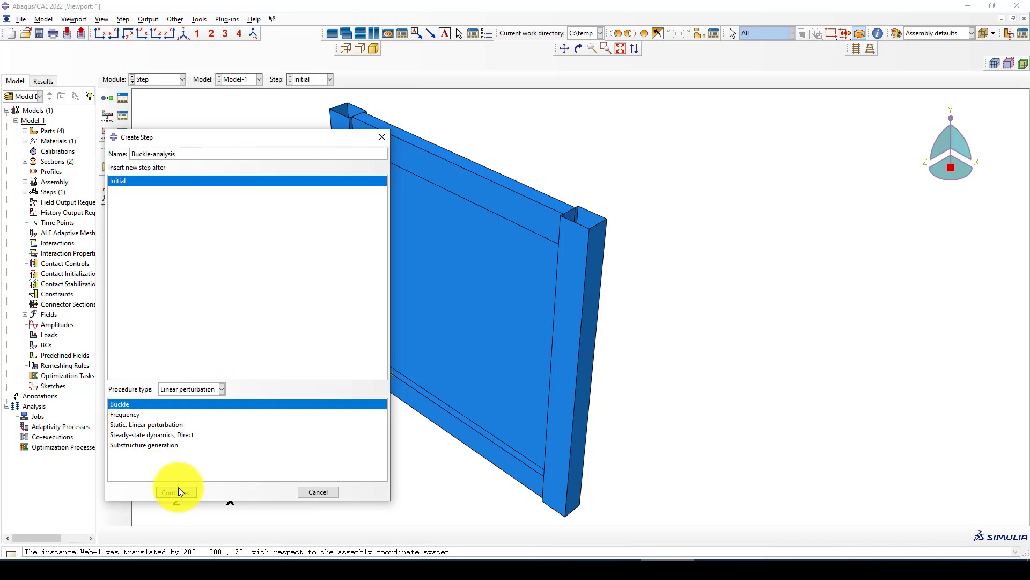
left_click(176, 492)
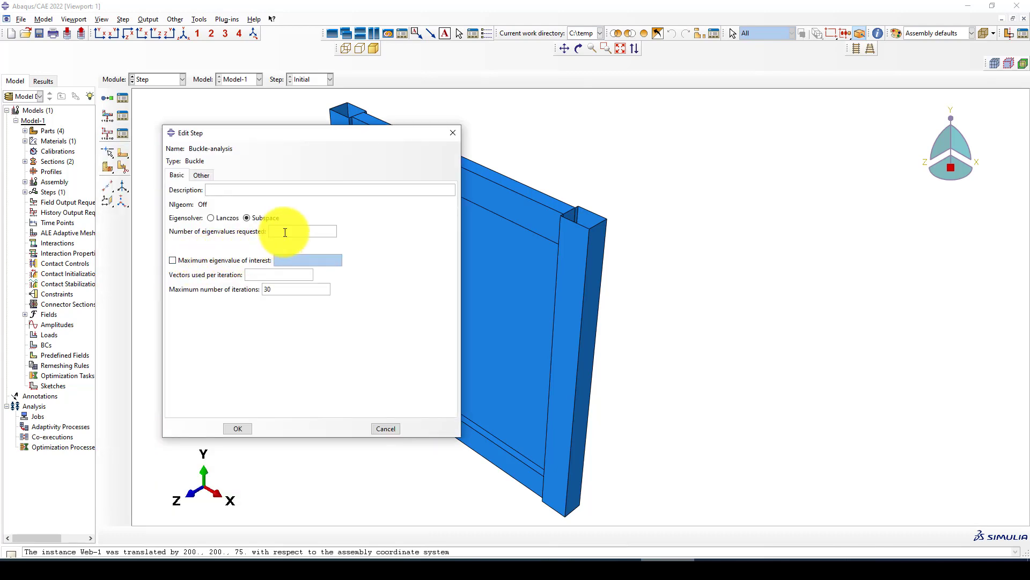
Request 3 eigenvalues with 6 vectors per iteration and a maximum of 200 iterations for the buckling step.
type("3")
left_click(275, 278)
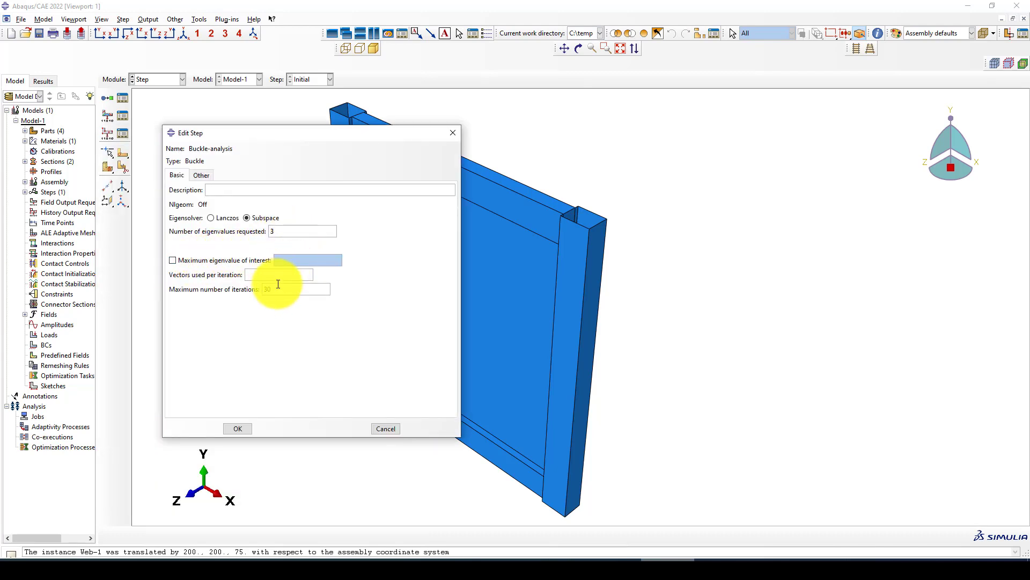
type("6")
left_click_drag(281, 291, 257, 292)
type("200")
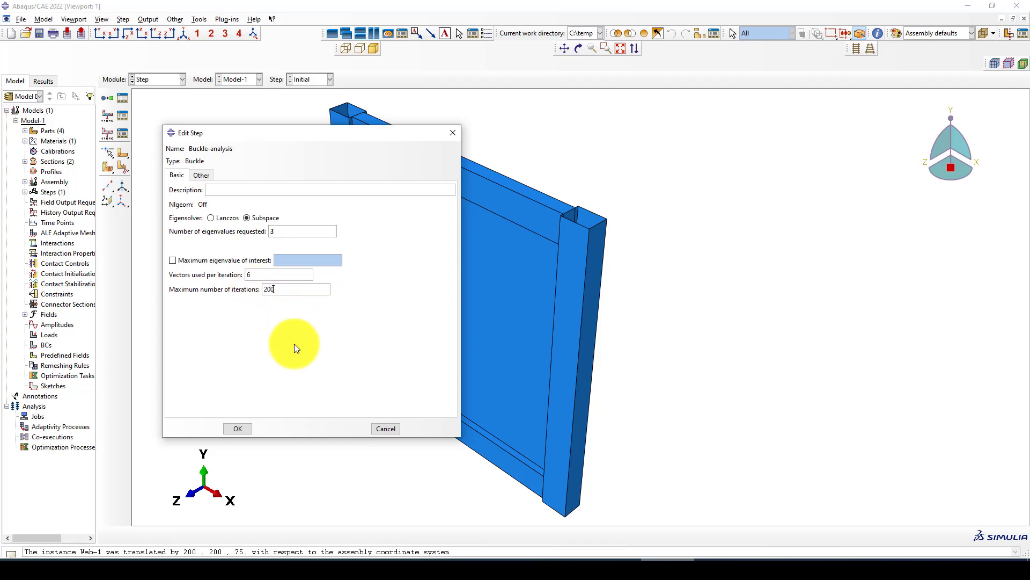
left_click(238, 427)
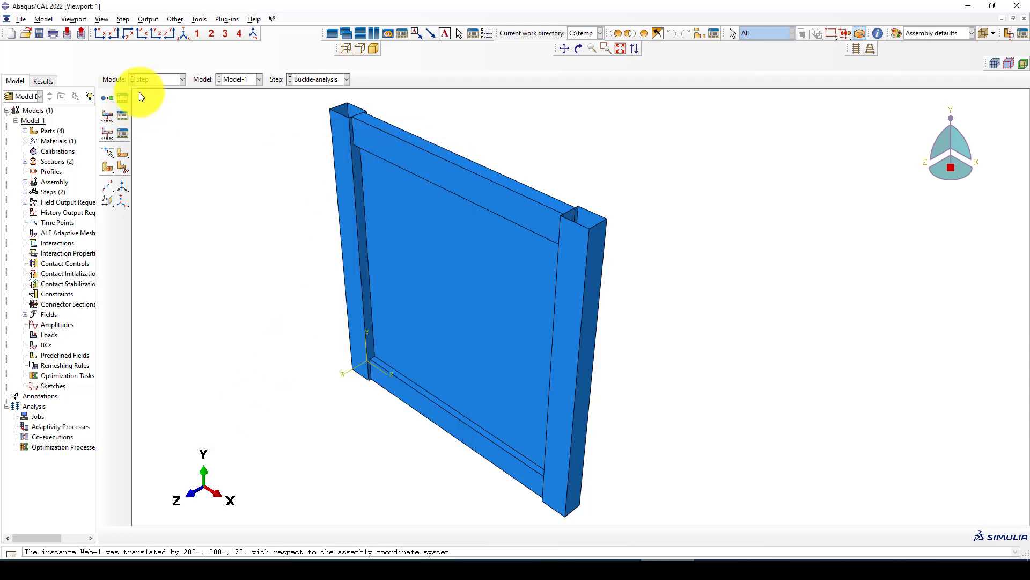
Switch to the Interaction module and orient the model to show the partitioned upper end of the column.
left_click(153, 82)
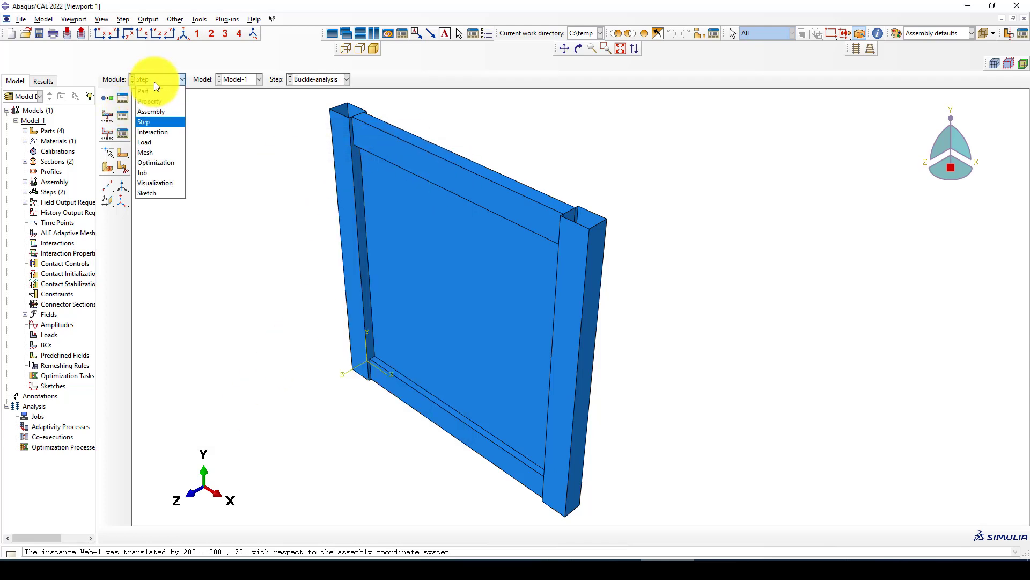
left_click(160, 133)
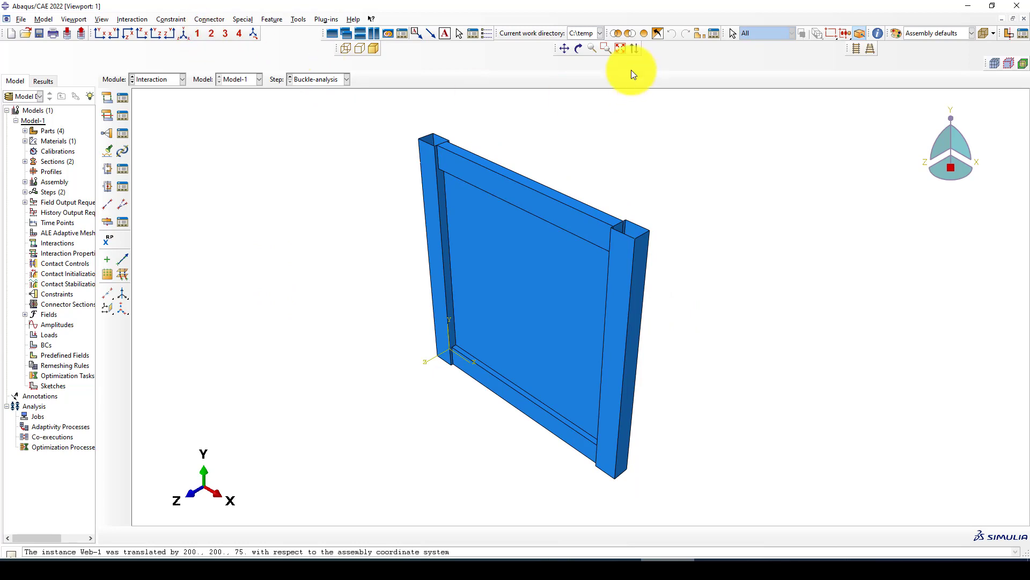
left_click(579, 48)
left_click_drag(481, 395, 377, 218)
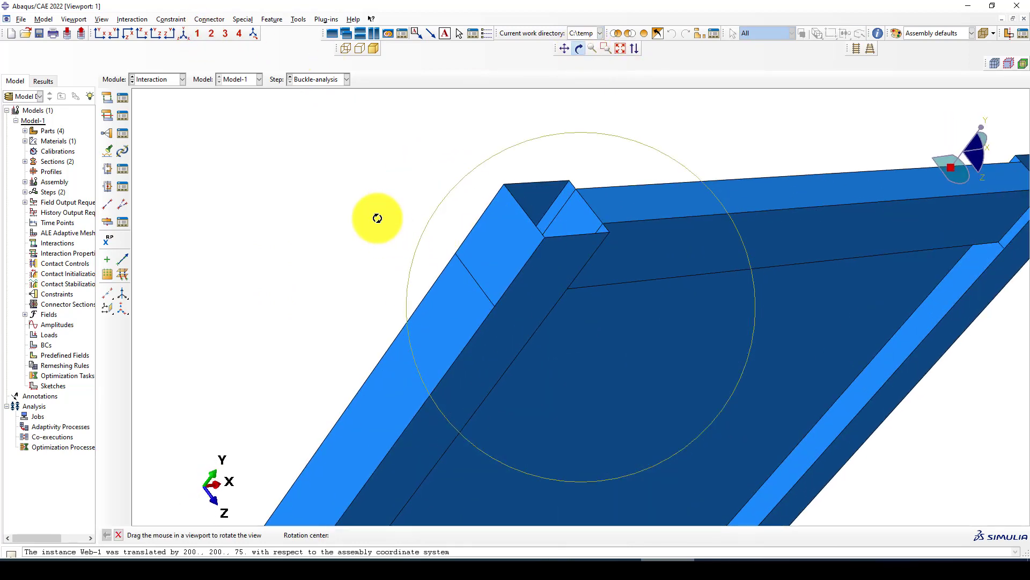
key("Escape")
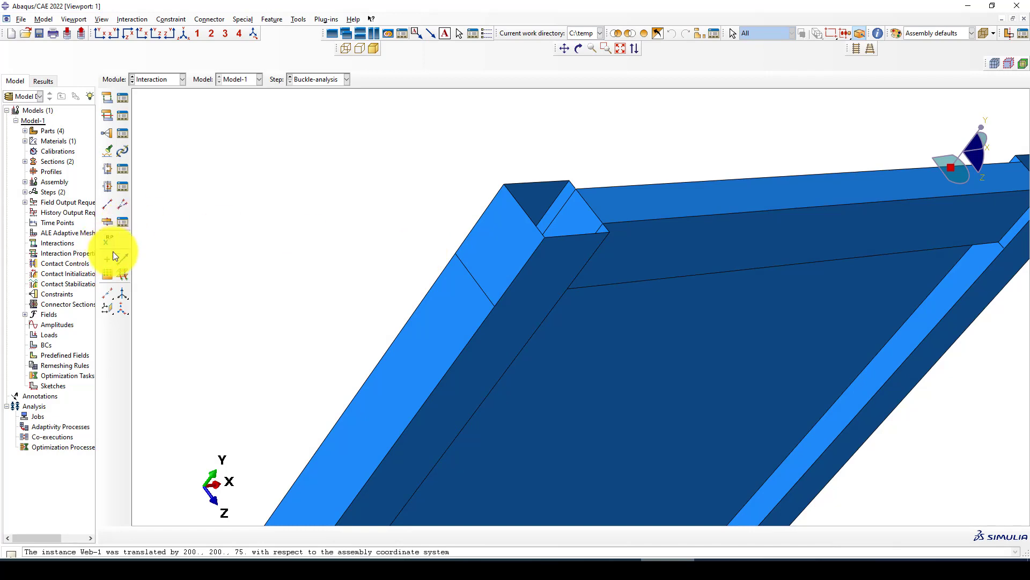
Create a reference point at the centre of the partitioned face at the column's upper end.
left_click(107, 295)
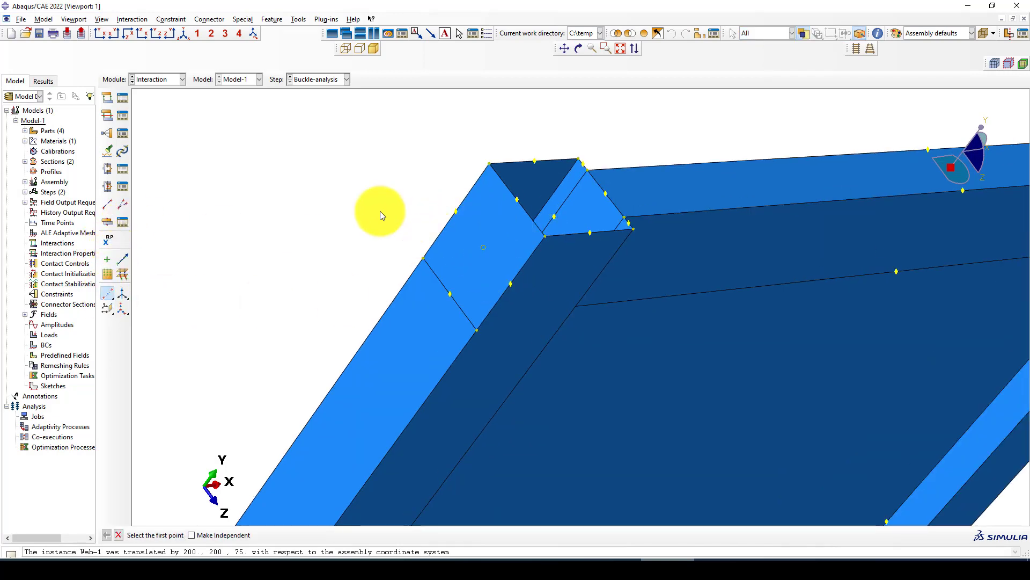
left_click(294, 20)
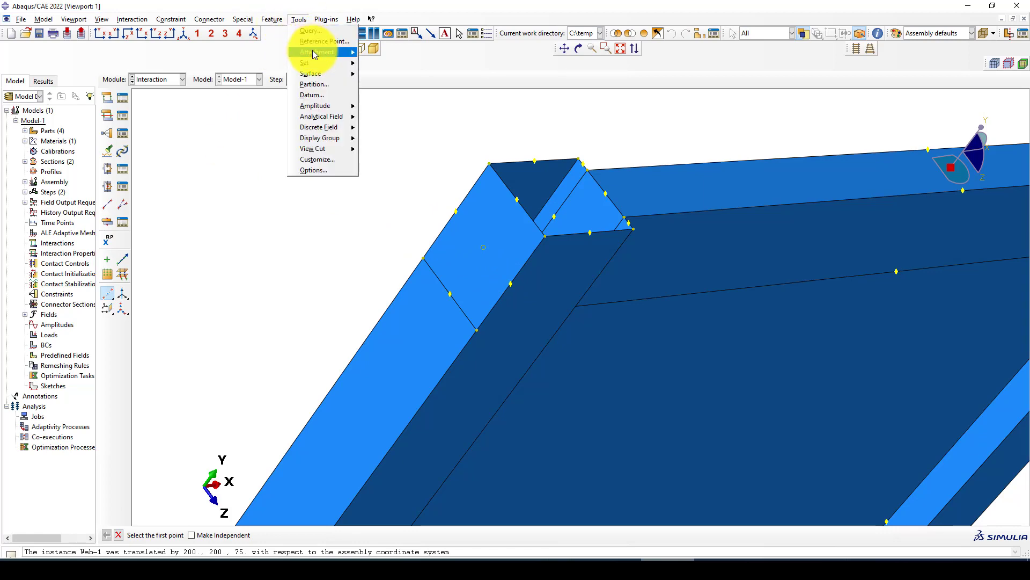
left_click(322, 42)
left_click(483, 247)
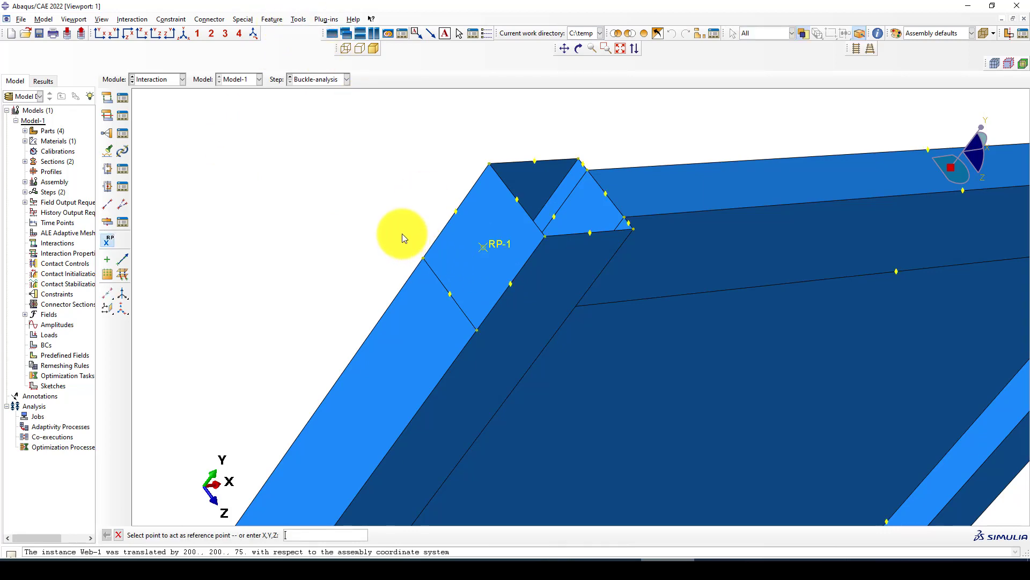
scroll(378, 201, "up", 1)
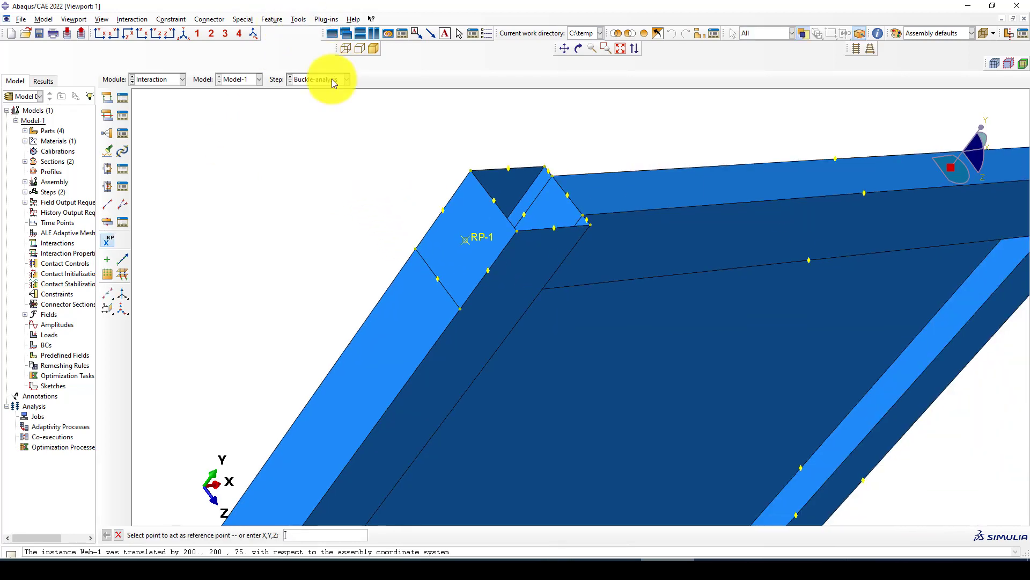
Create a geometry set named Displacement for the reference point at the column's upper end.
left_click(299, 20)
mouse_move(333, 62)
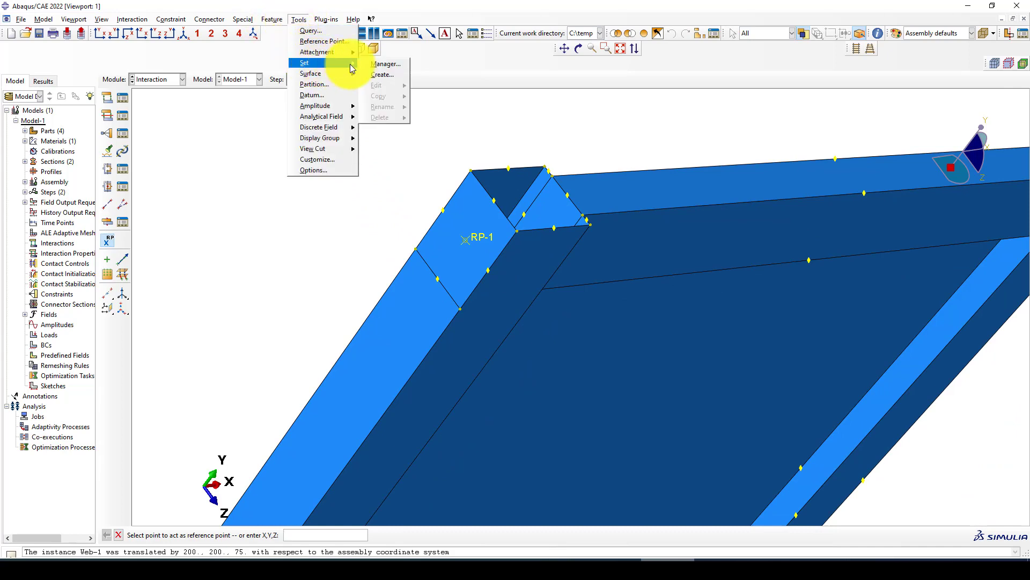
left_click(379, 74)
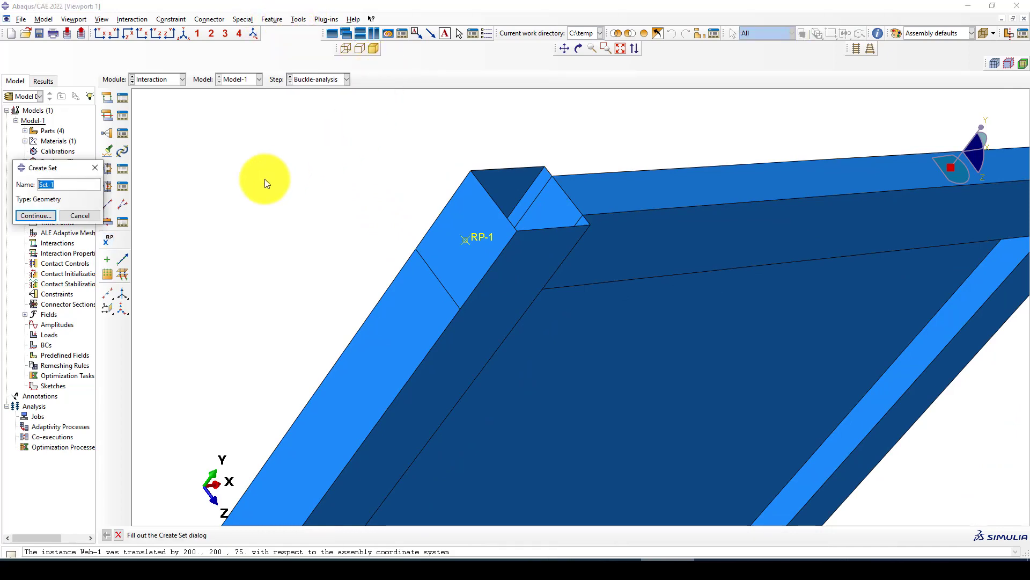
type("Displacement")
left_click(56, 214)
scroll(555, 216, "down", 3)
scroll(542, 222, "up", 3)
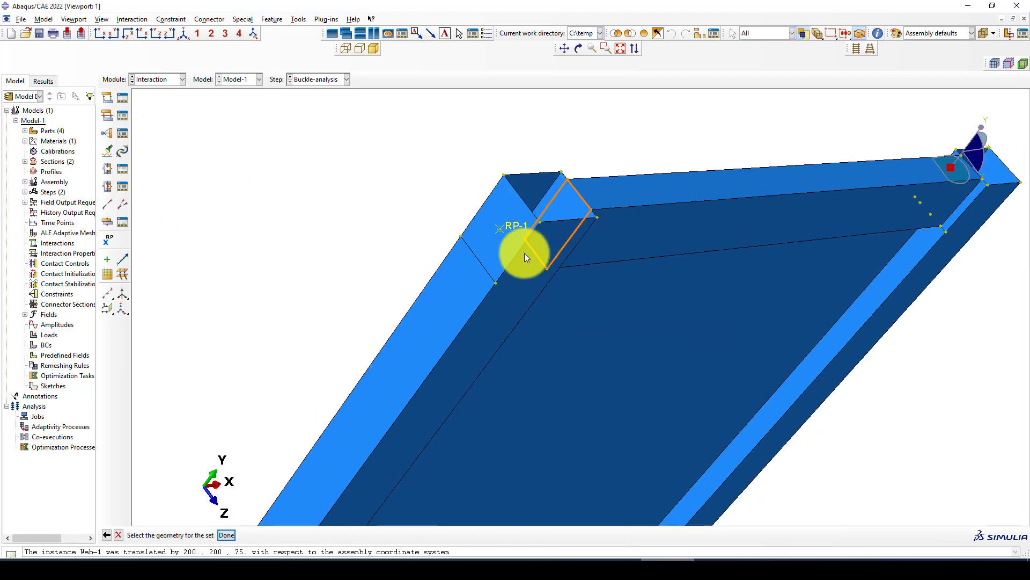
scroll(525, 258, "up", 2)
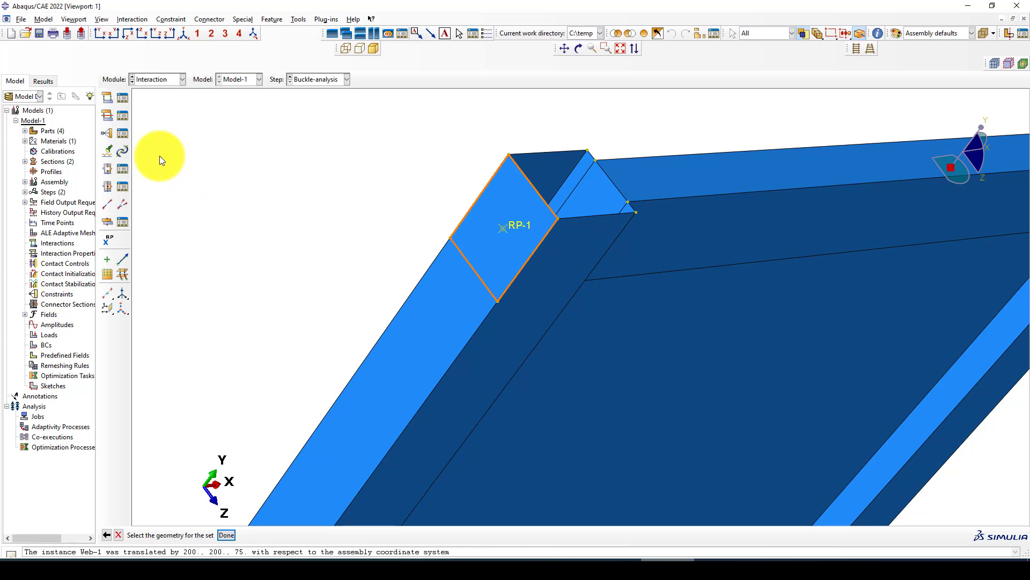
Create a kinematic coupling constraint between RP-1 and the partitioned upper column face, constraining all six degrees of freedom.
left_click(115, 135)
scroll(469, 246, "up", 2)
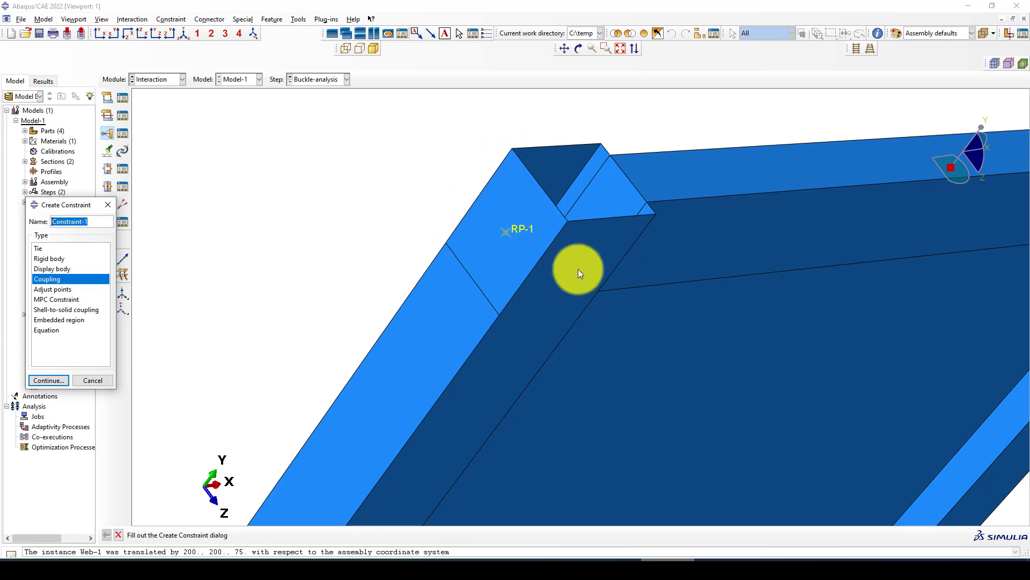
left_click(55, 381)
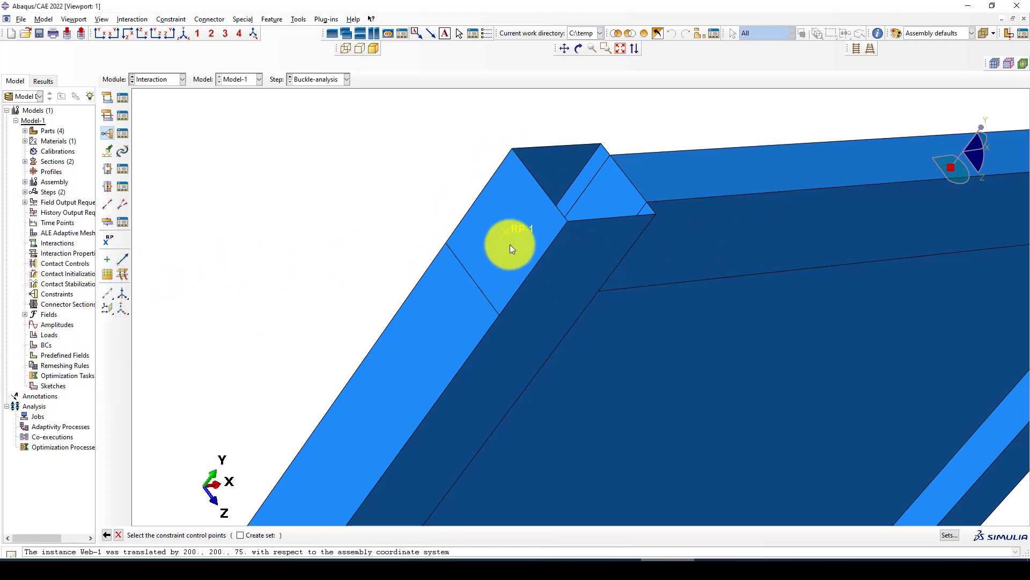
middle_click(365, 202)
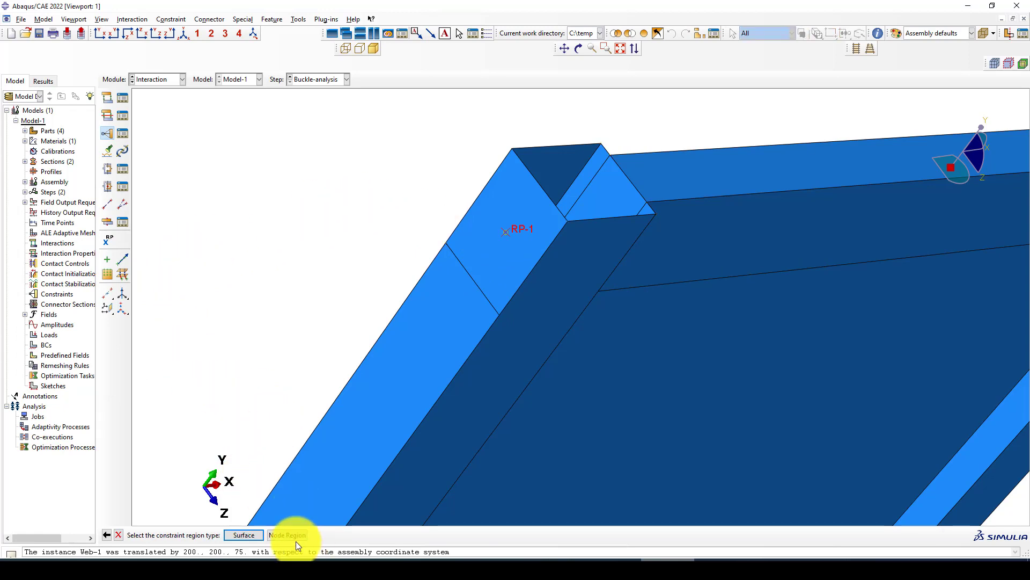
middle_click(309, 515)
left_click(508, 210)
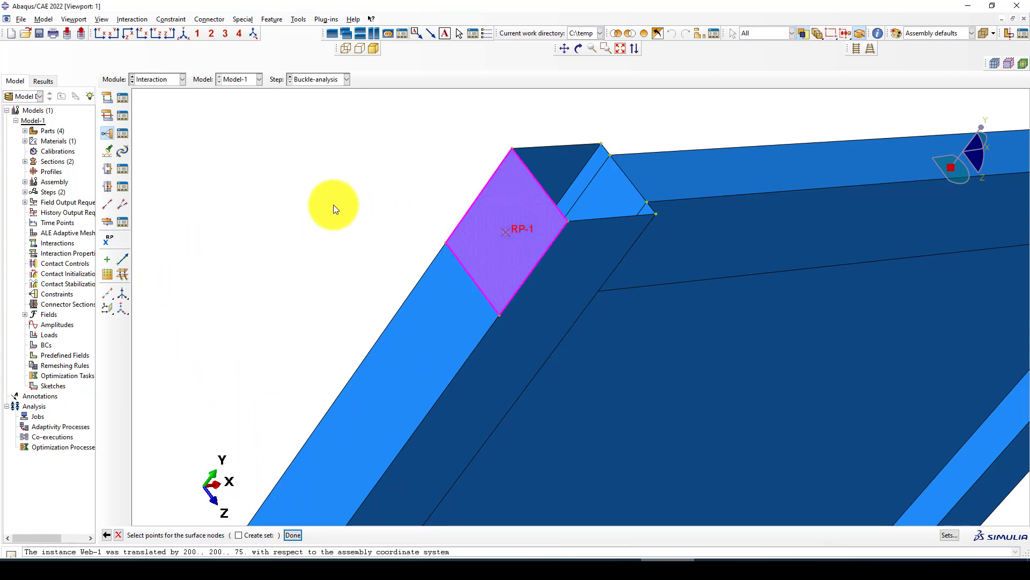
middle_click(333, 204)
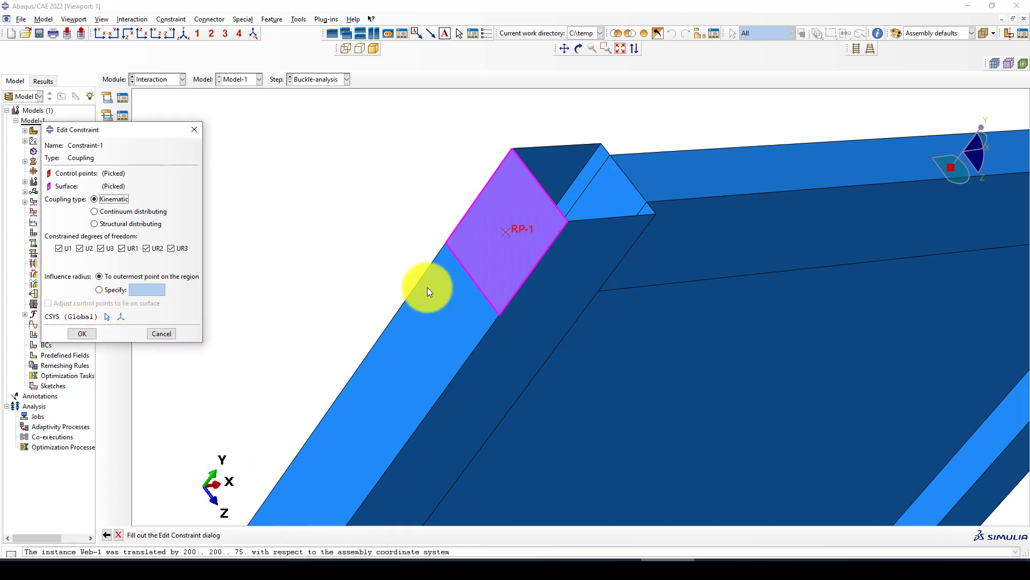
left_click(89, 332)
scroll(472, 244, "down", 2)
scroll(473, 242, "down", 2)
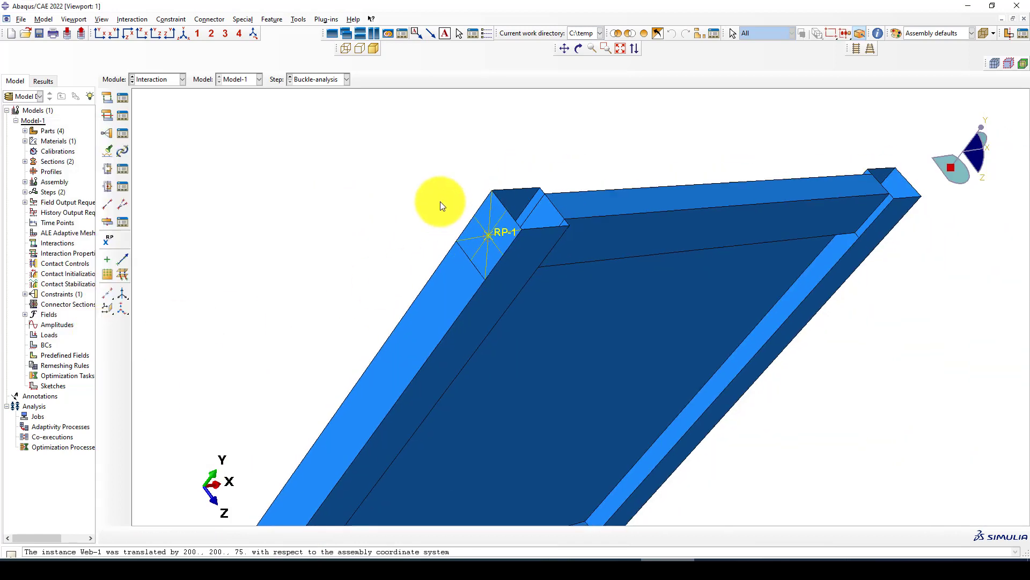
scroll(519, 246, "up", 4)
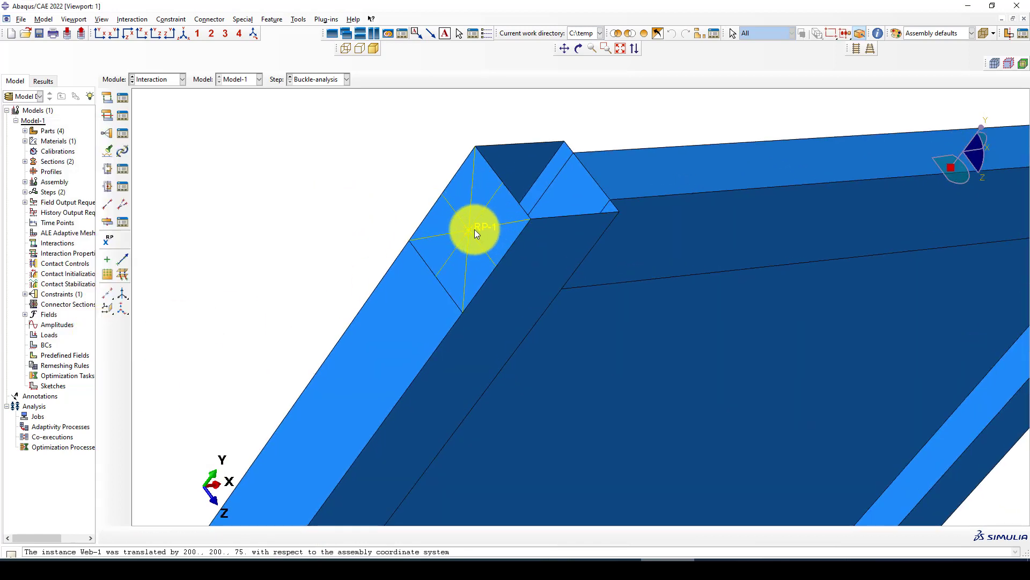
scroll(474, 230, "up", 1)
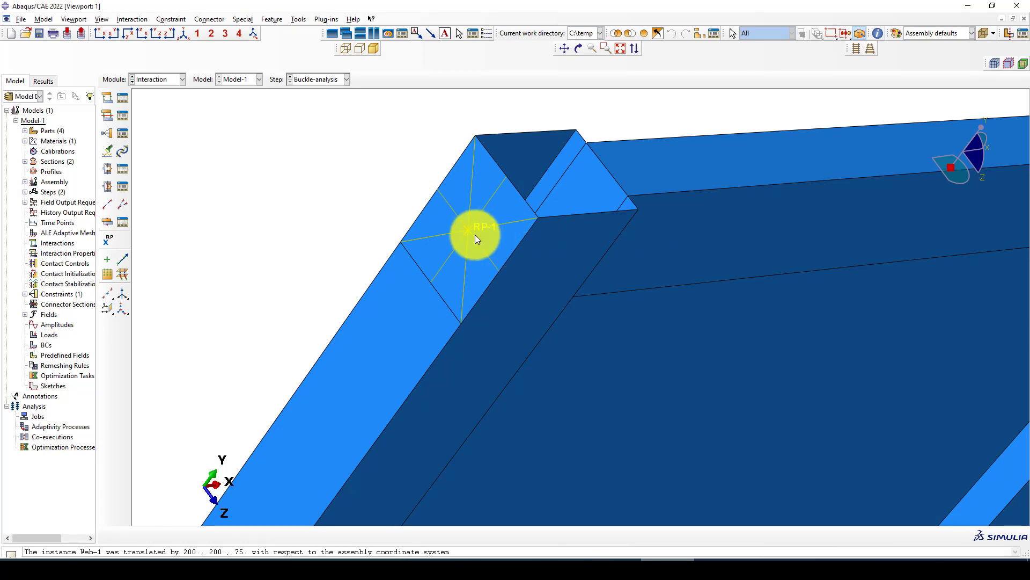
scroll(475, 234, "down", 1)
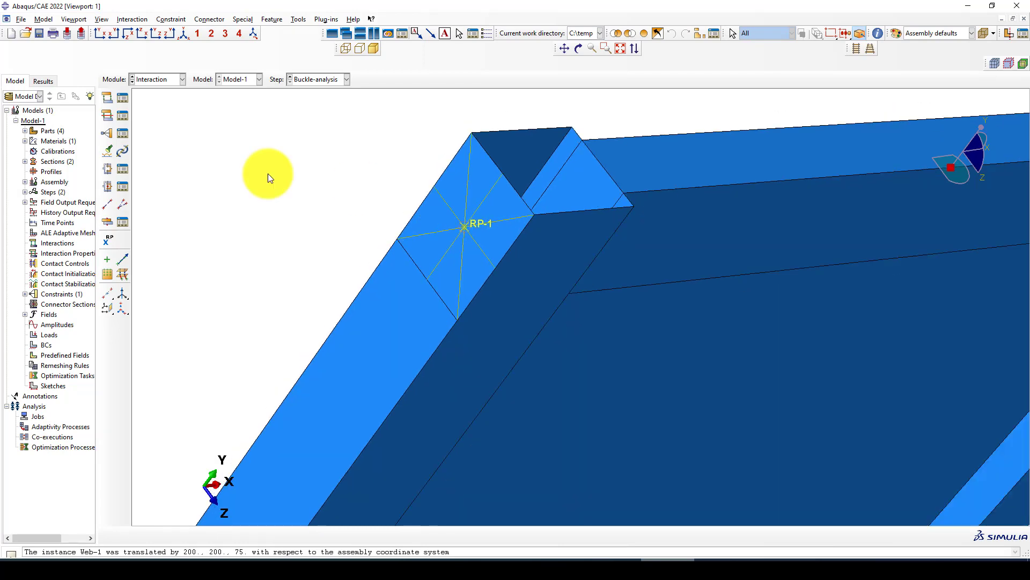
In the Load module, create a Displacement/Rotation boundary condition named Fixed in the Initial step.
left_click(167, 79)
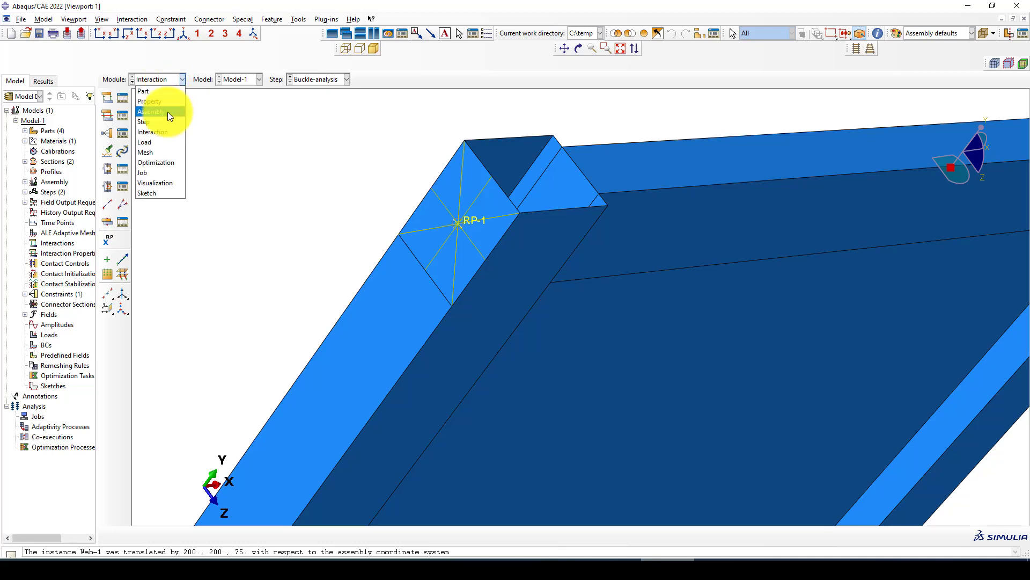
left_click(162, 143)
scroll(581, 237, "down", 5)
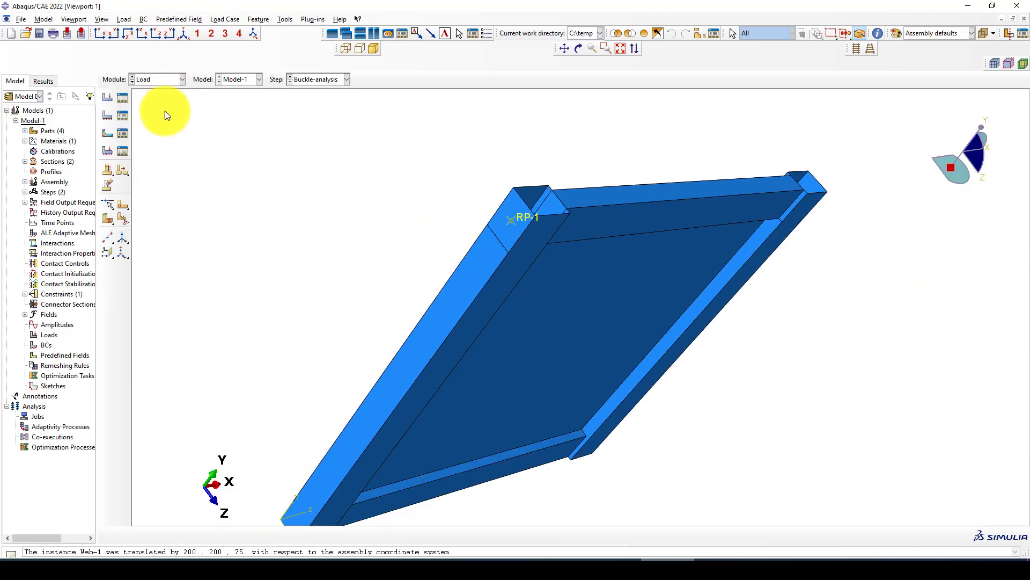
left_click(107, 116)
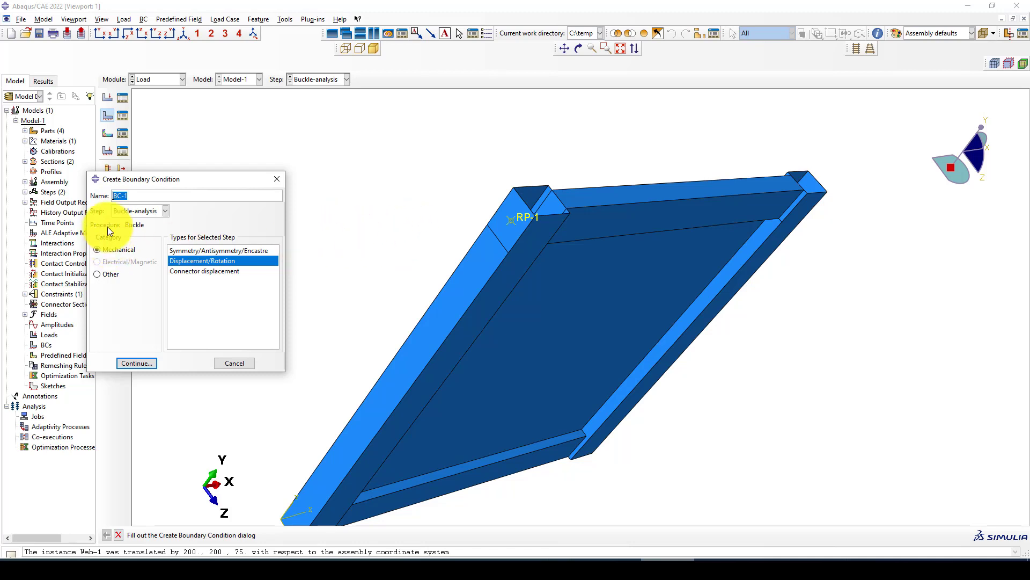
left_click(125, 213)
left_click(134, 221)
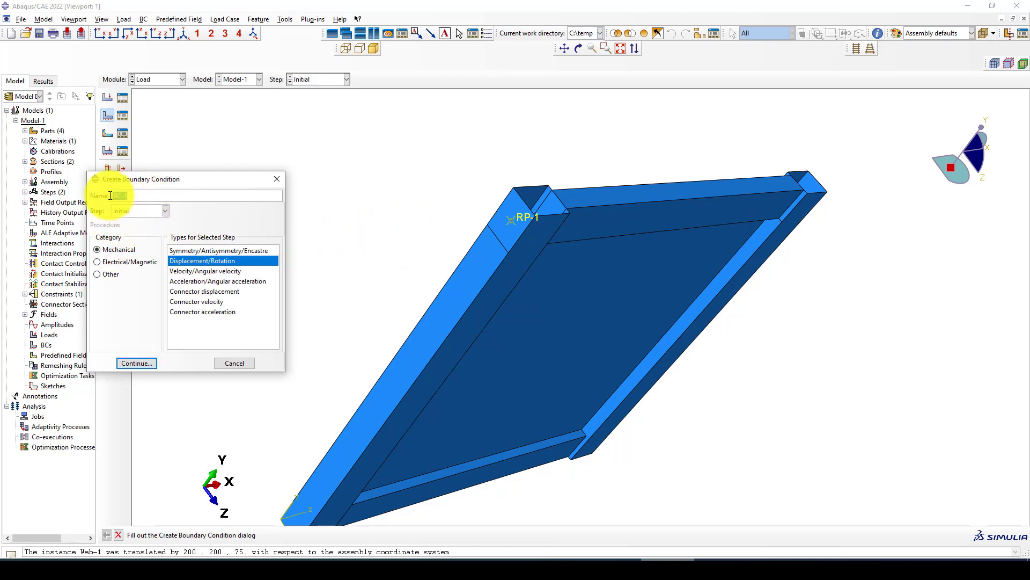
type("Fixed")
left_click(142, 362)
Pick the base edges of the first column and the bottom beam's underside face as regions for the Fixed boundary condition.
left_click_drag(563, 321, 519, 378, "ctrl+alt")
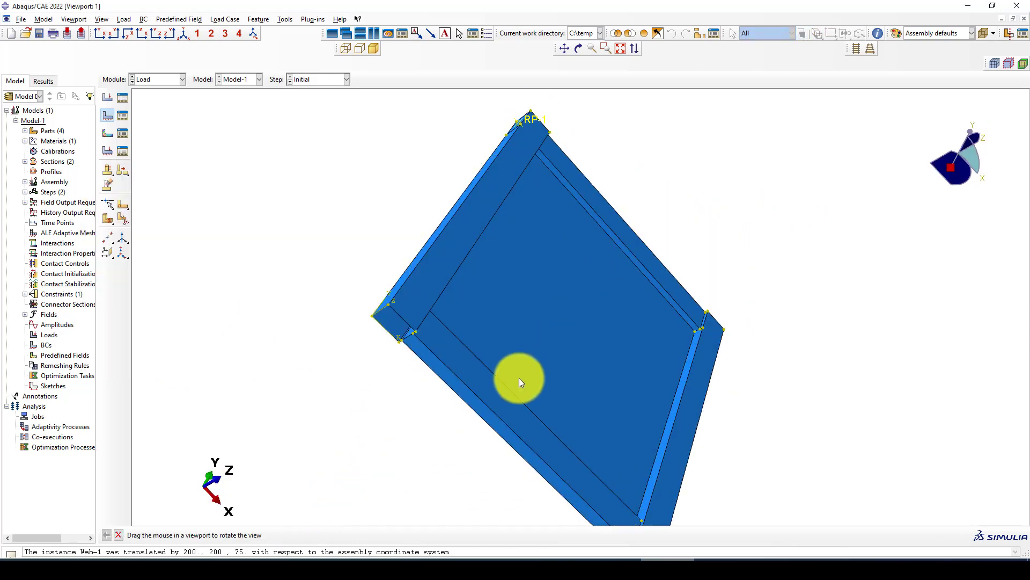
scroll(382, 298, "up", 5)
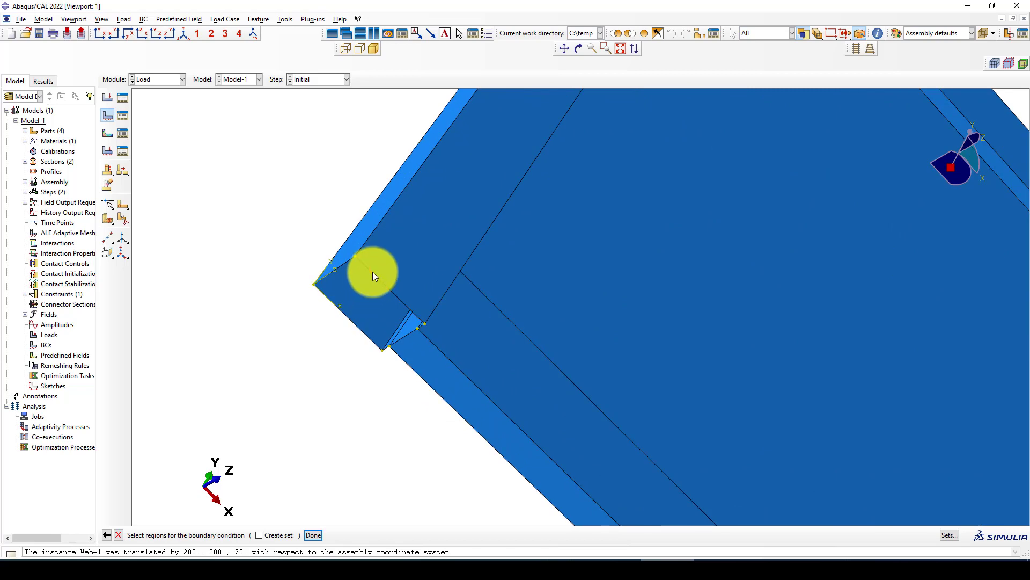
left_click(344, 266)
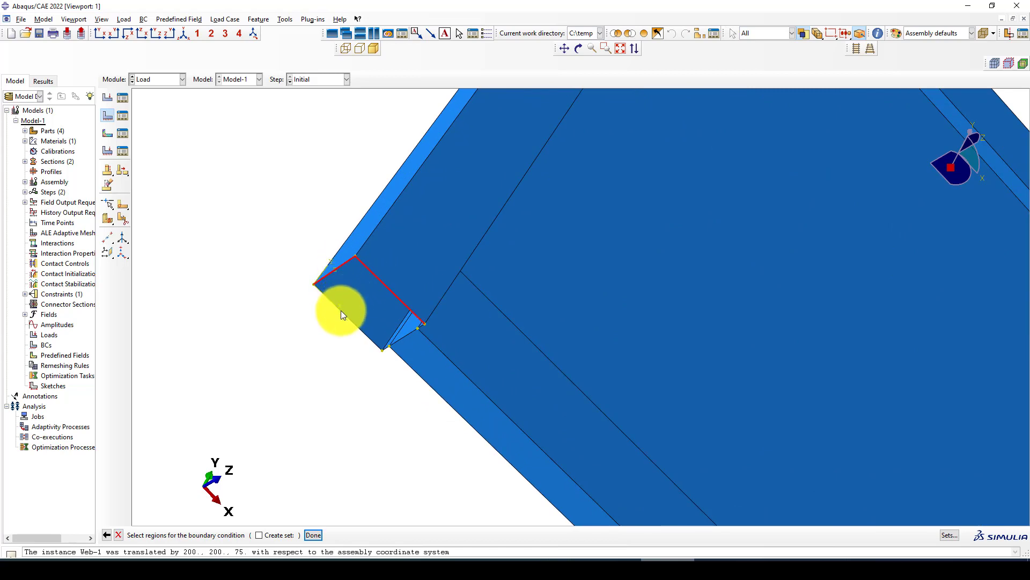
left_click(401, 341)
scroll(392, 346, "up", 2)
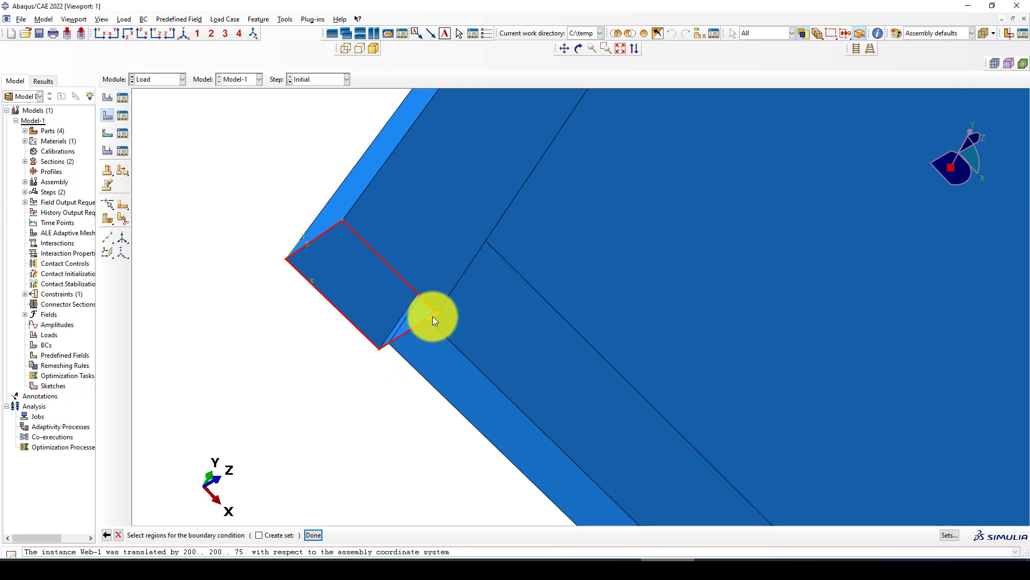
left_click(426, 337)
scroll(300, 225, "down", 5)
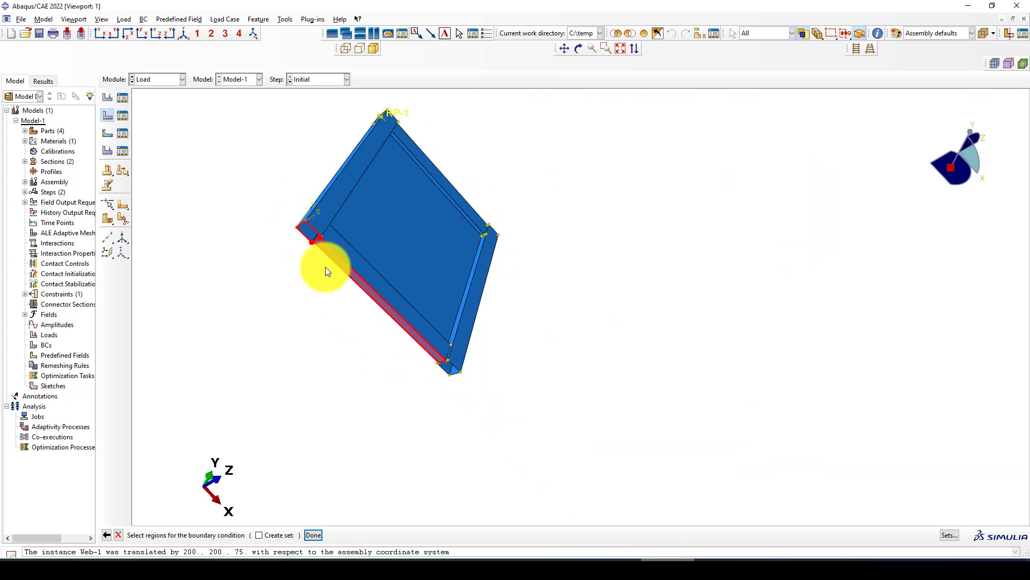
Add the base edges of the opposite column to the regions of the Fixed boundary condition.
scroll(448, 354, "up", 5)
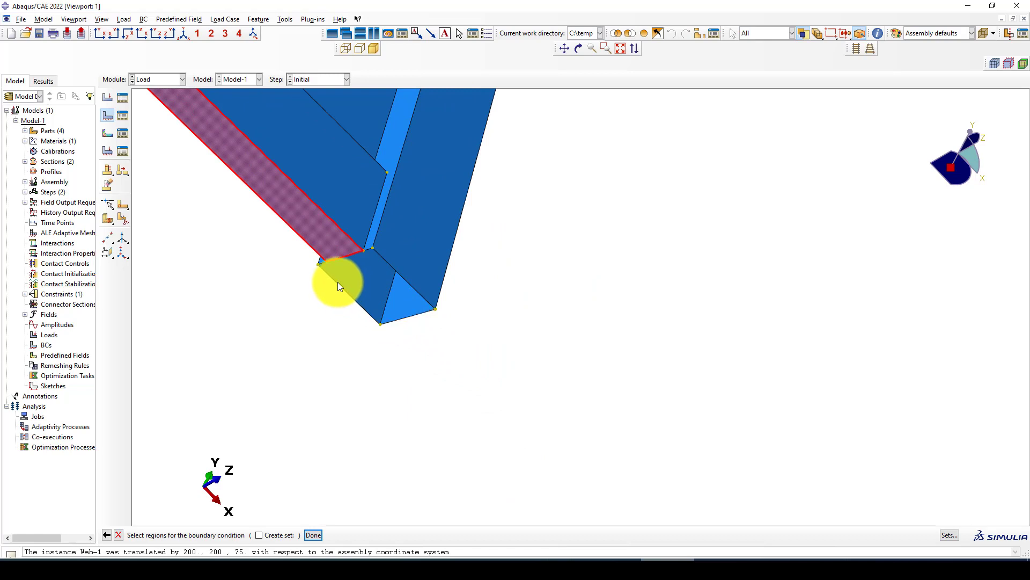
scroll(323, 262, "up", 1)
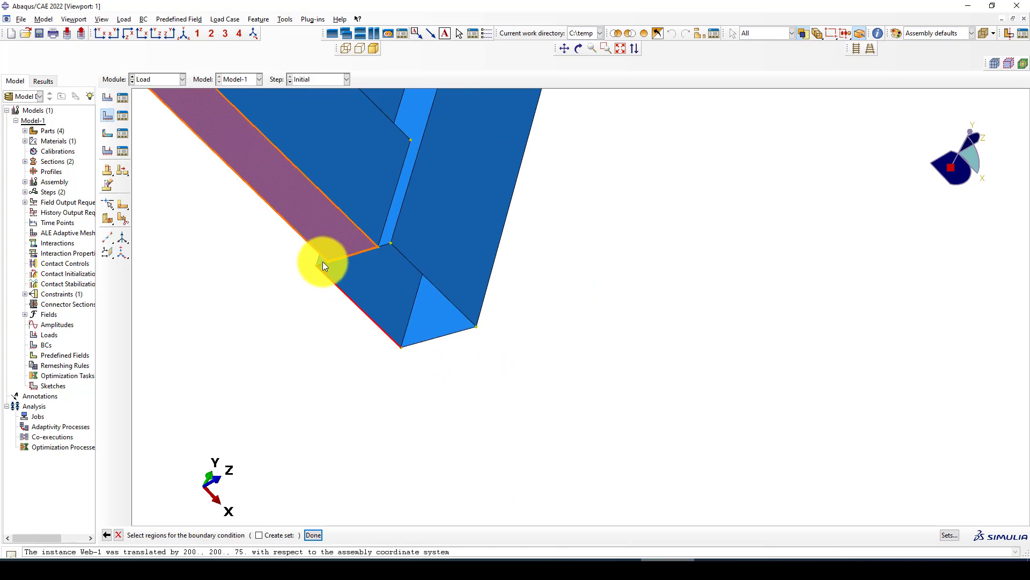
left_click(323, 262)
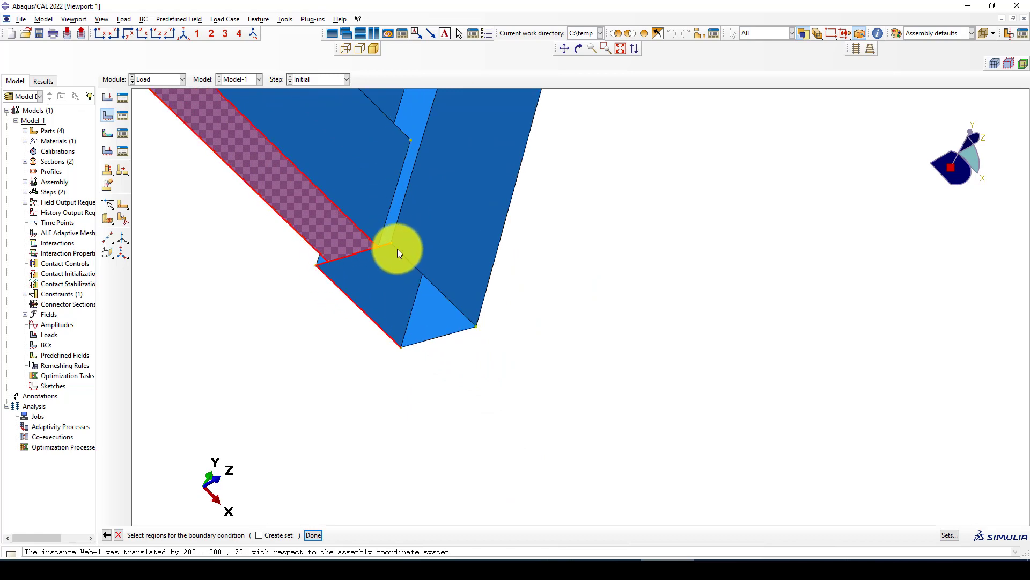
left_click(397, 249)
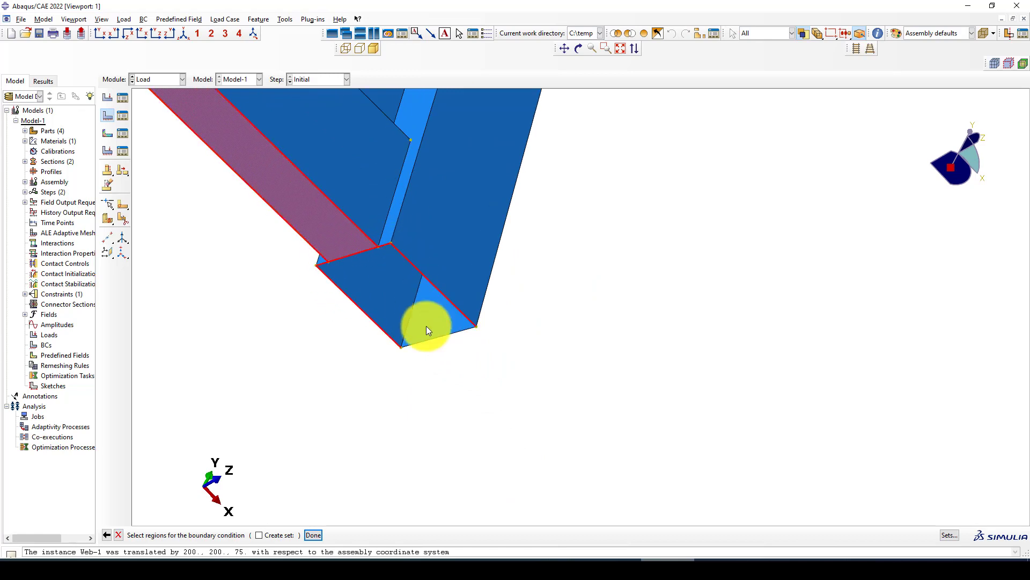
Accept the picked regions and restrain U1, U2, U3, UR1, UR2 and UR3 in the Fixed boundary condition.
middle_click(458, 365)
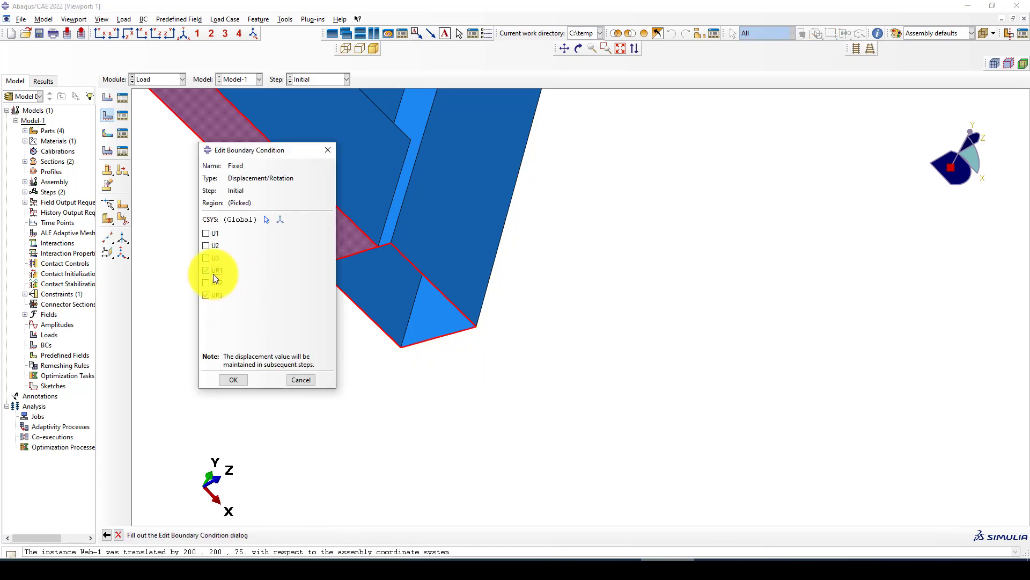
left_click(207, 246)
left_click(207, 232)
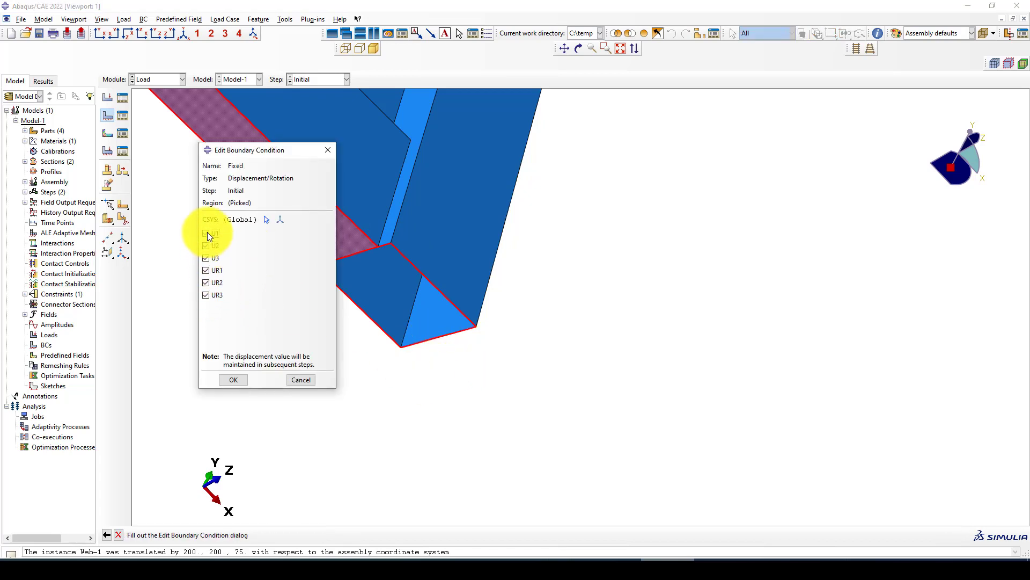
left_click(236, 379)
Show the wall in isometric orientation and inspect the restrained base and the upper column ends.
left_click(184, 33)
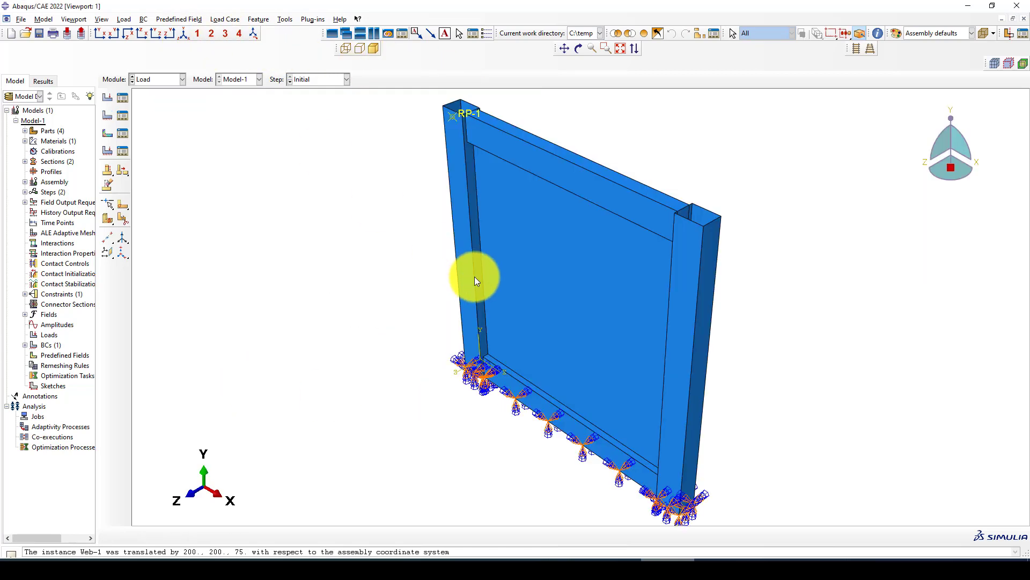
scroll(474, 276, "up", 3)
scroll(717, 298, "down", 3)
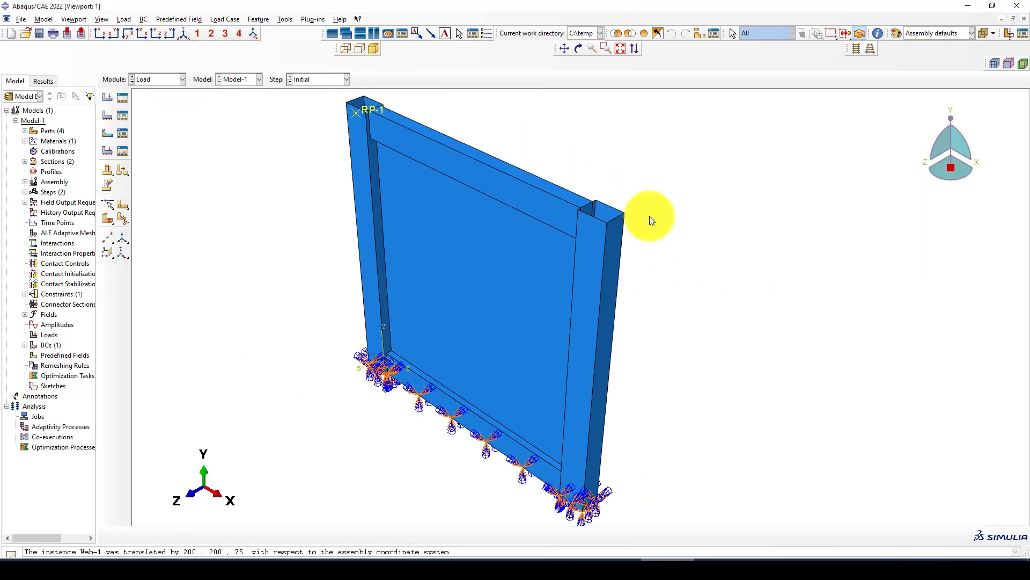
scroll(302, 298, "up", 3)
scroll(433, 199, "down", 4)
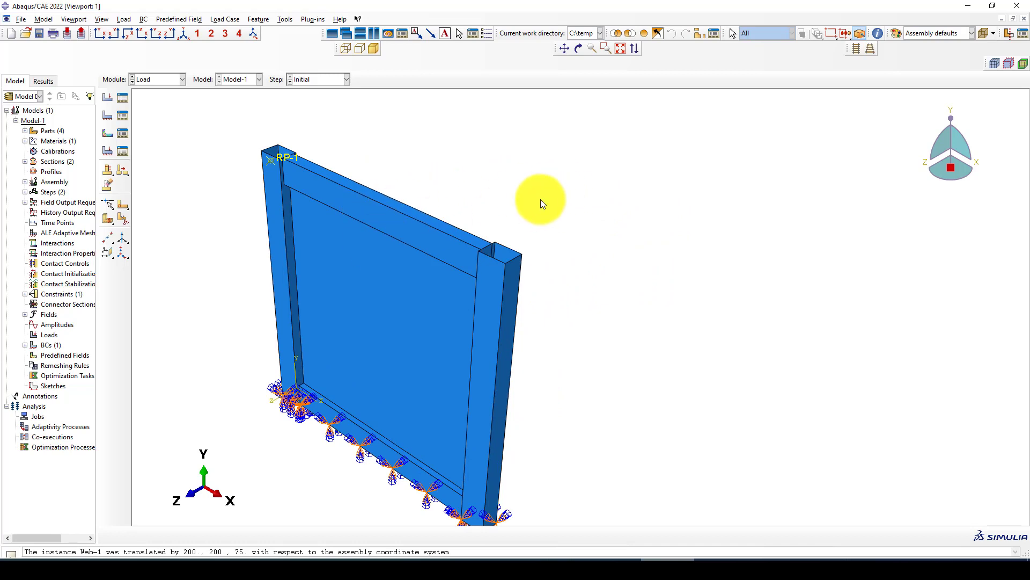
Start a Displacement/Rotation boundary condition called U3 in the Initial step.
scroll(402, 199, "down", 2)
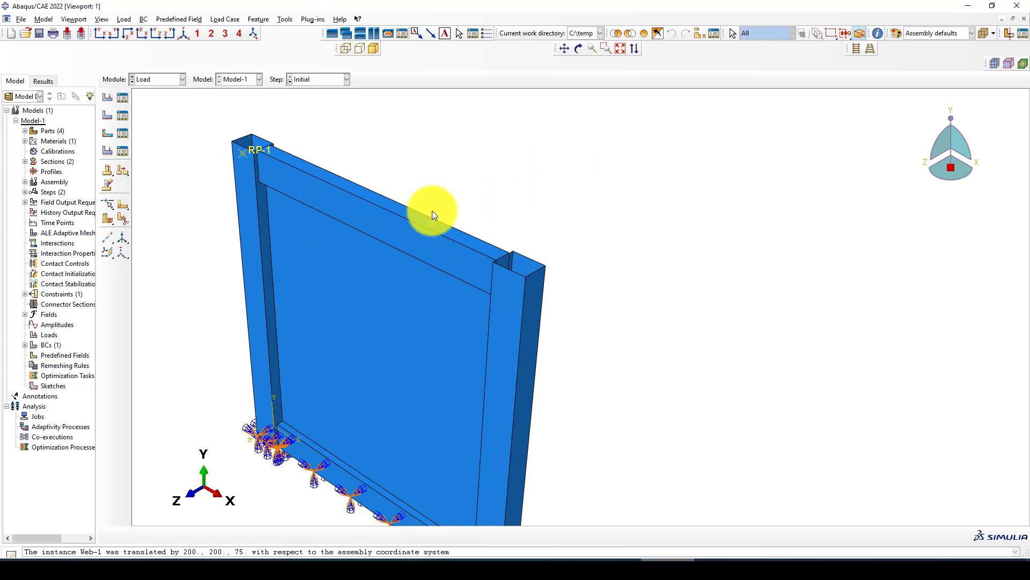
scroll(467, 165, "down", 3)
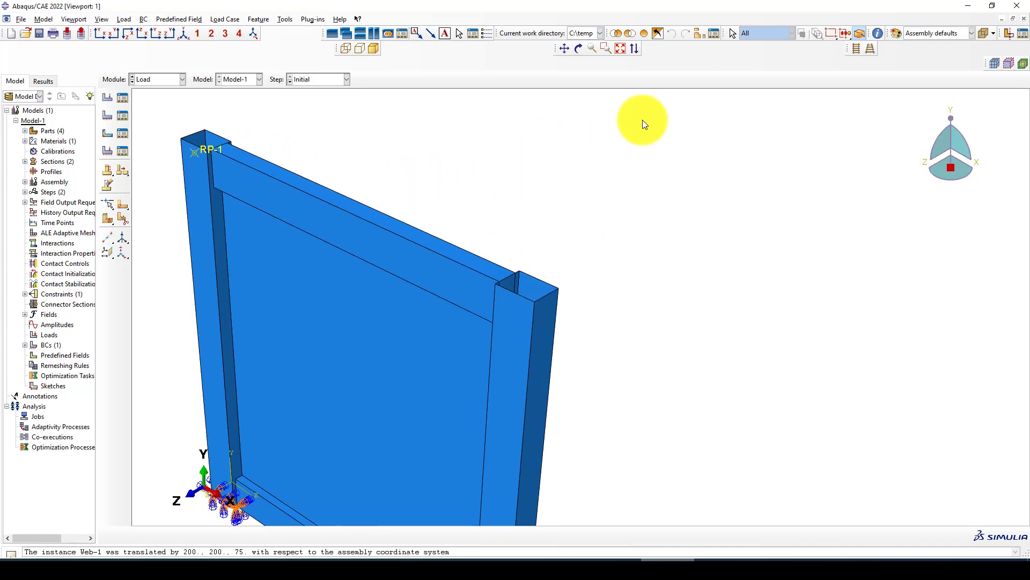
scroll(523, 176, "up", 3)
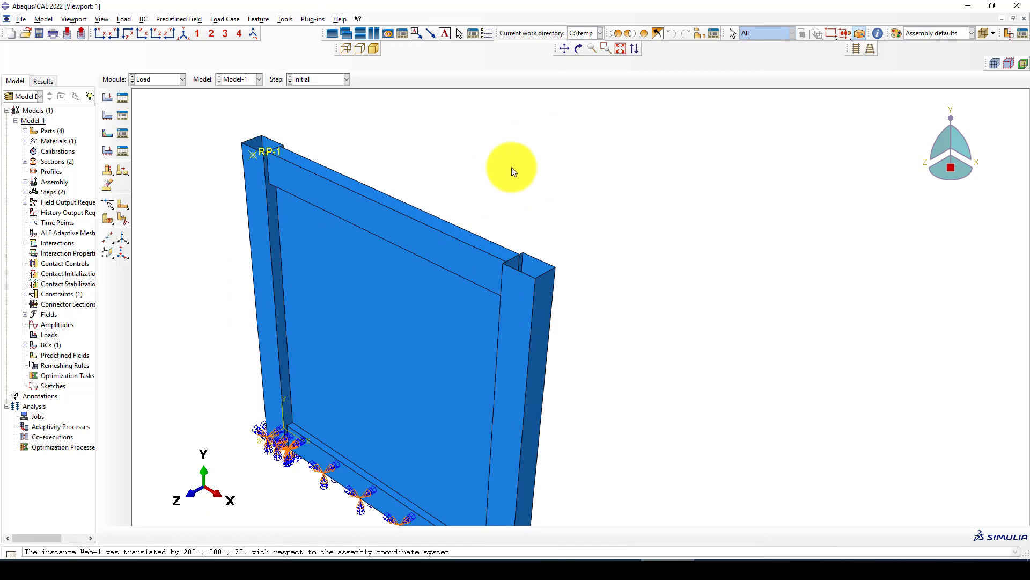
scroll(515, 174, "down", 1)
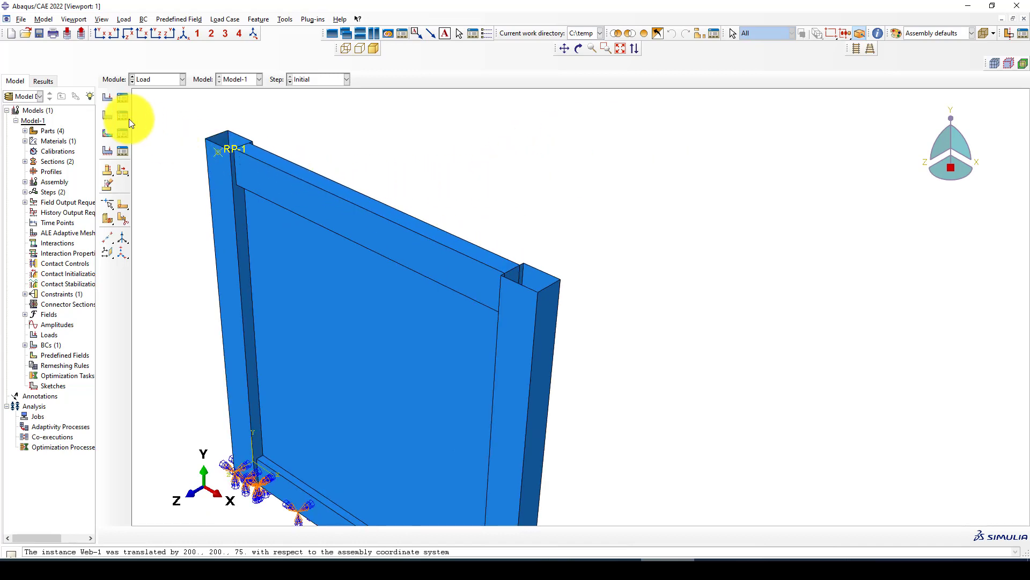
left_click(107, 115)
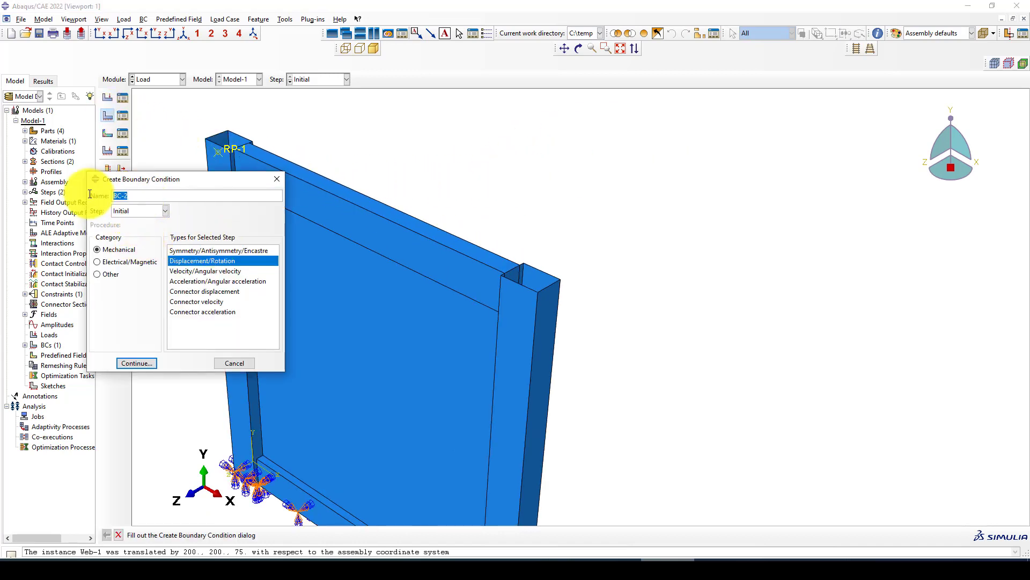
type("U3")
left_click(140, 361)
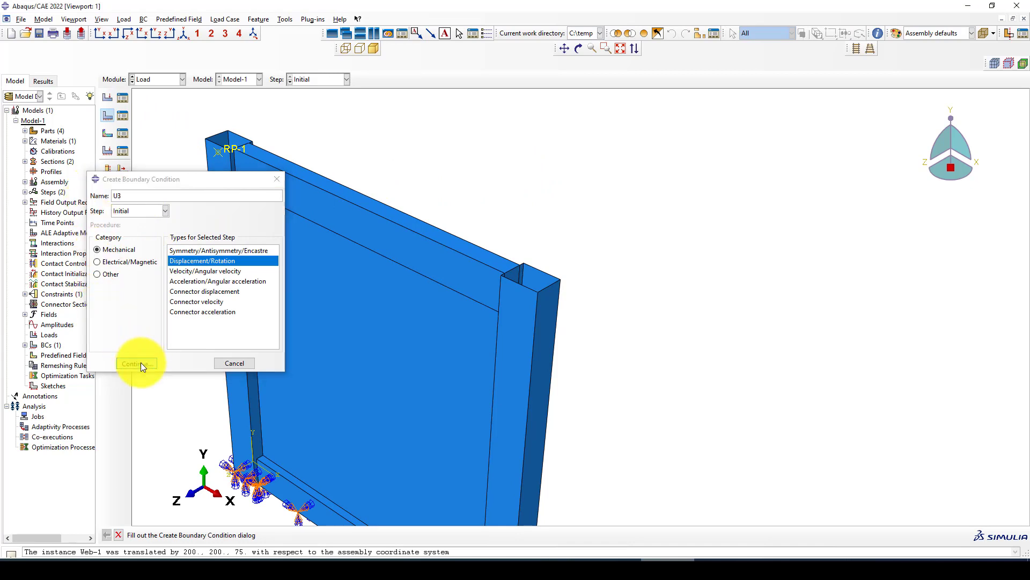
Pick the top beam's upper face and the adjoining upper column end edges as regions for the U3 boundary condition.
scroll(404, 226, "up", 3)
left_click_drag(408, 326, 420, 335, "ctrl+alt")
scroll(395, 187, "down", 3)
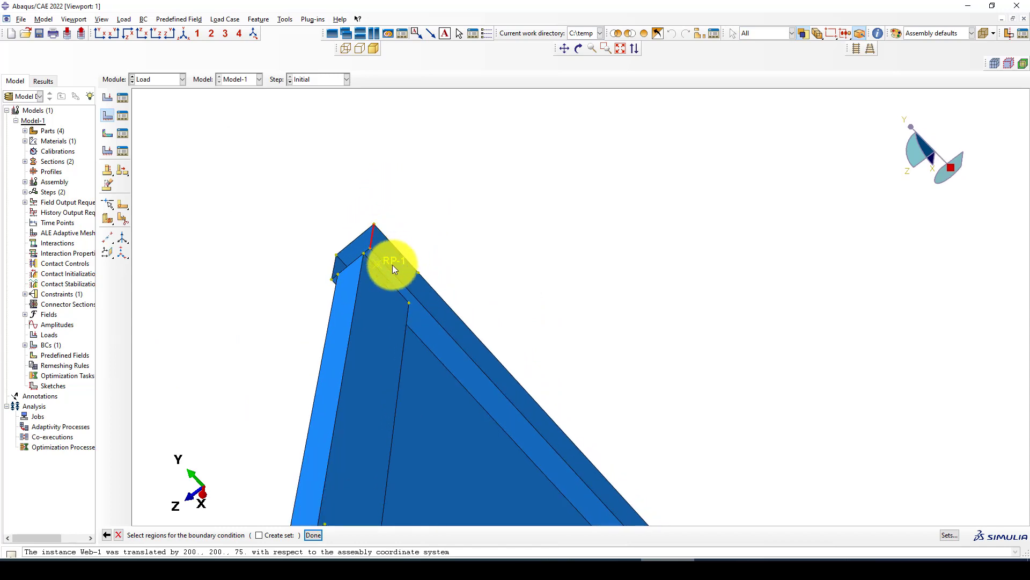
left_click(378, 304, "shift")
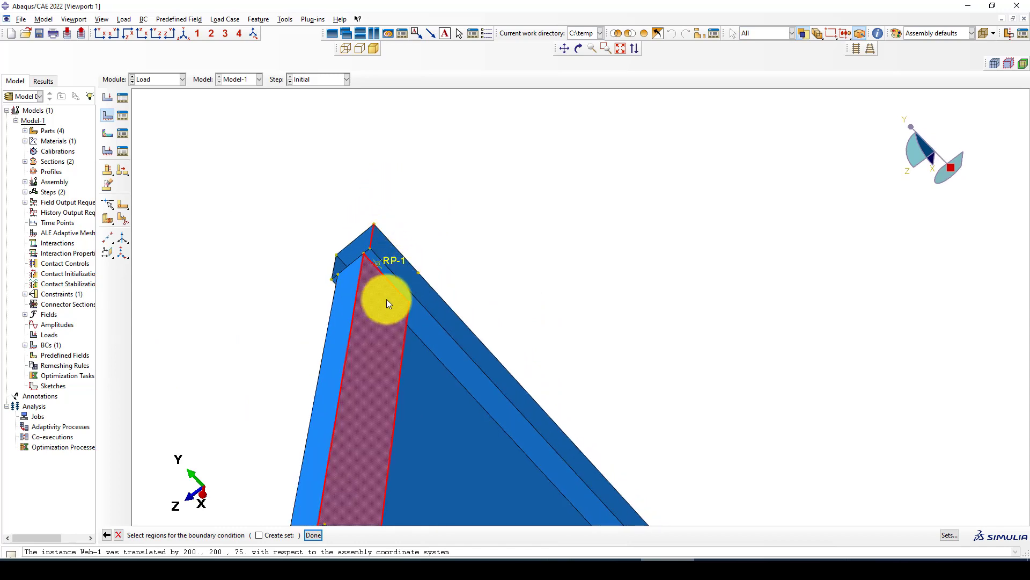
scroll(447, 154, "up", 4)
scroll(402, 372, "down", 1)
scroll(404, 375, "down", 2)
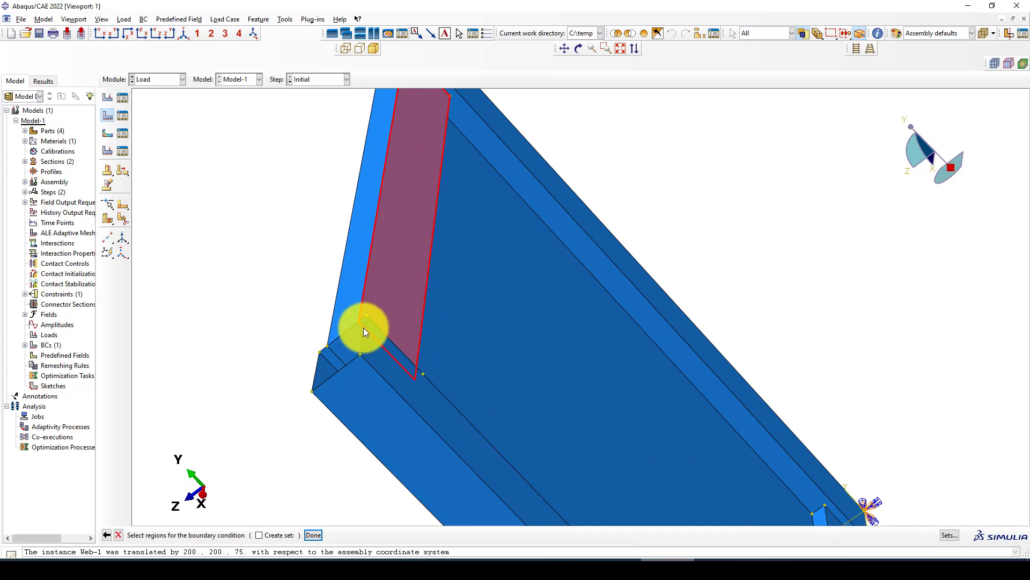
Accept the picked regions, restrain only U3 in the boundary condition, and return the wall to isometric orientation.
middle_click(258, 234)
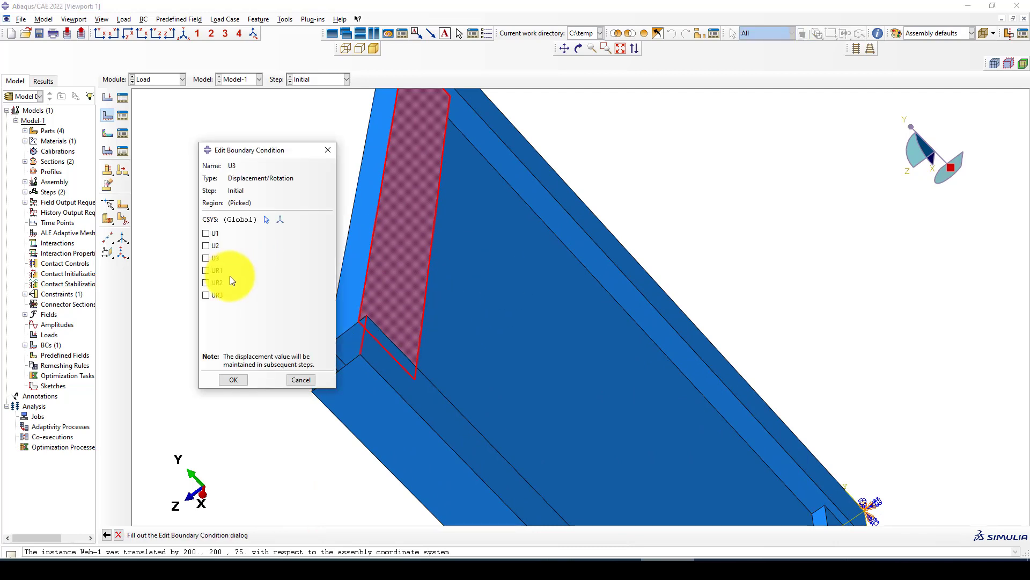
left_click(216, 260)
left_click(233, 380)
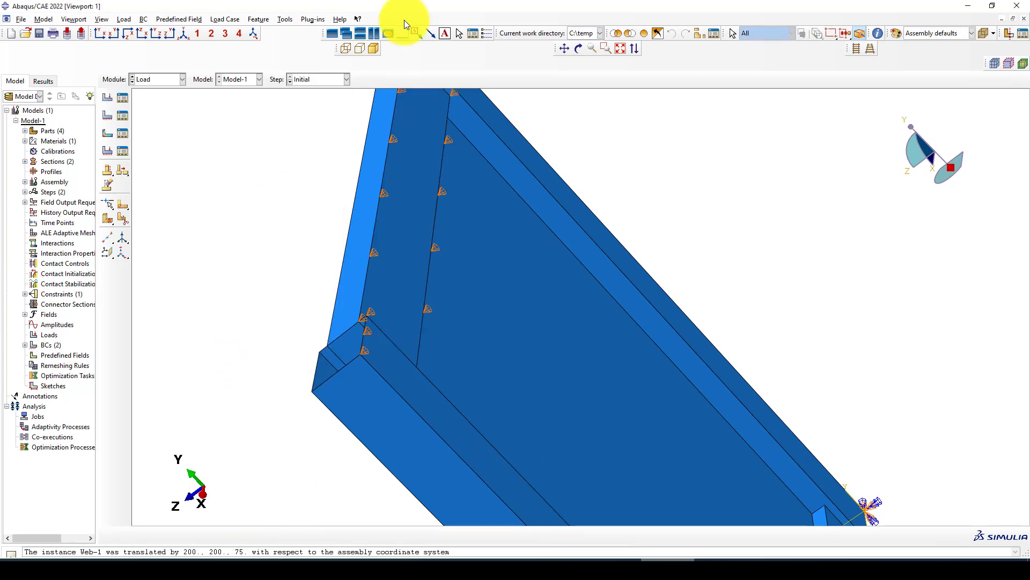
left_click(184, 34)
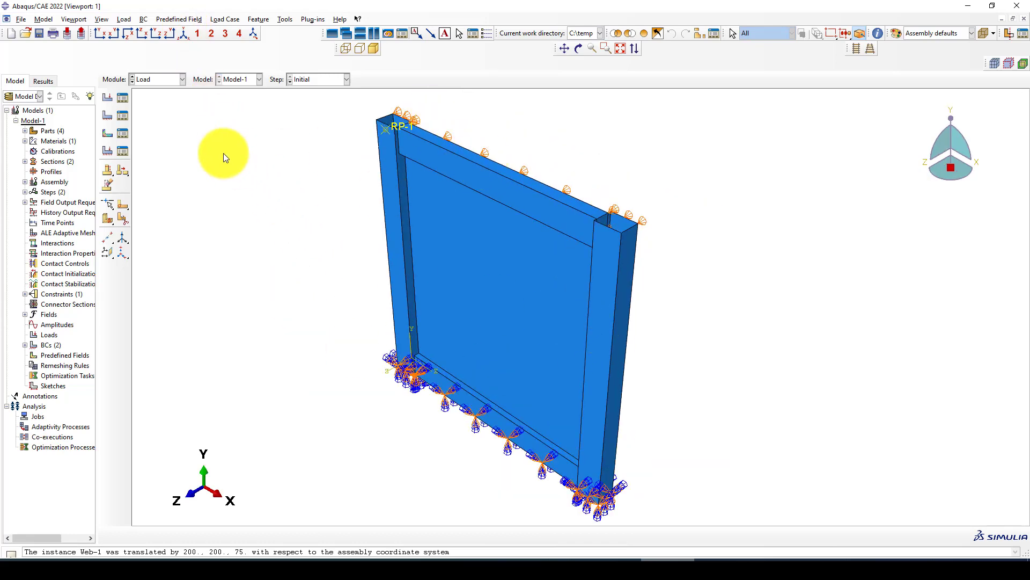
left_click(109, 97)
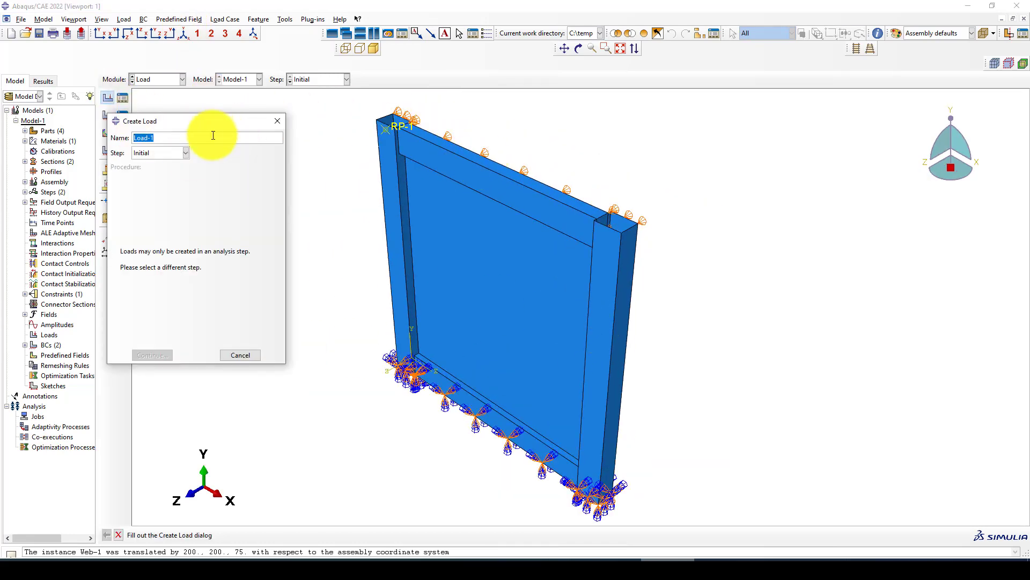
left_click(160, 176)
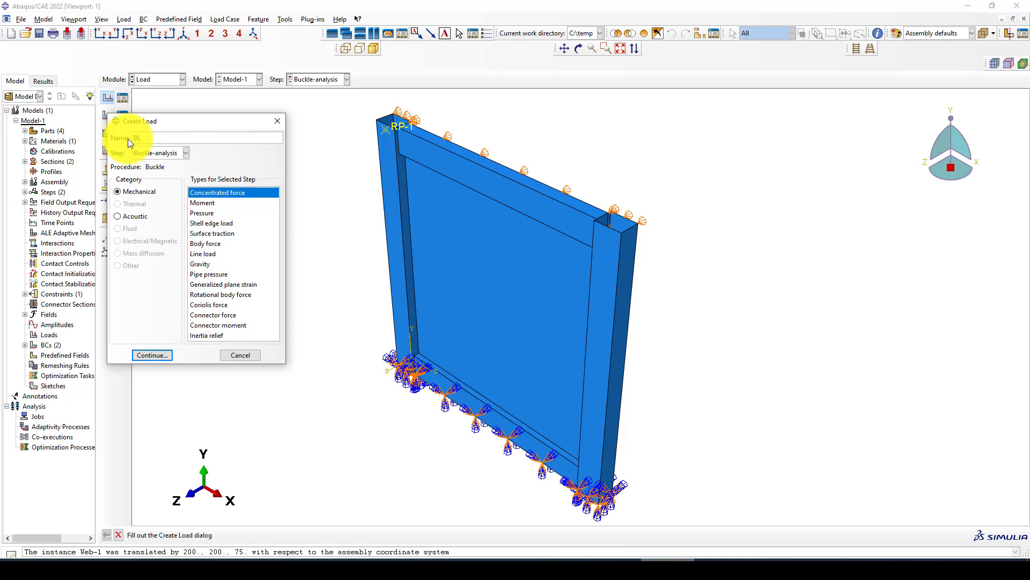
left_click(153, 355)
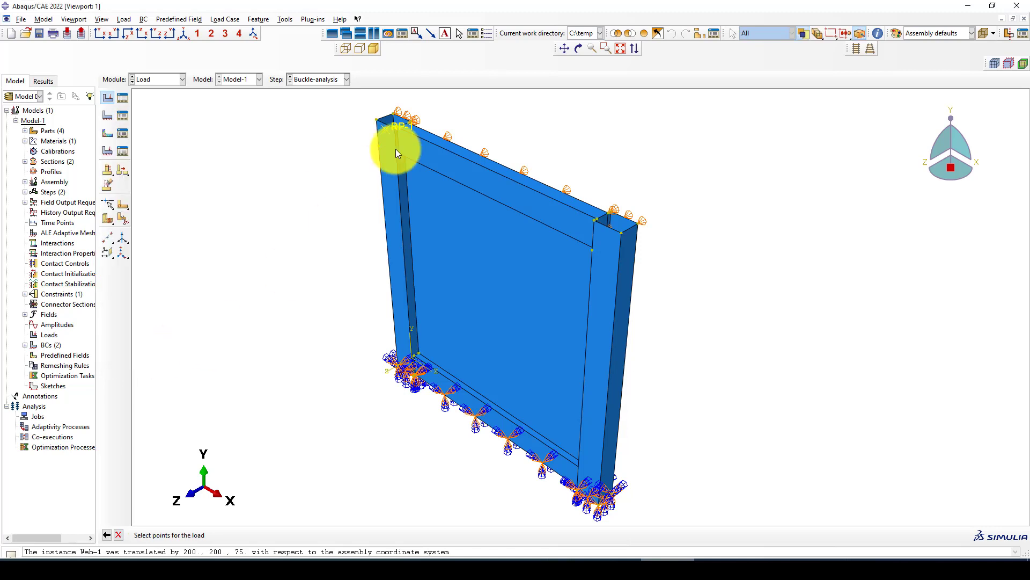
scroll(404, 127, "up", 2)
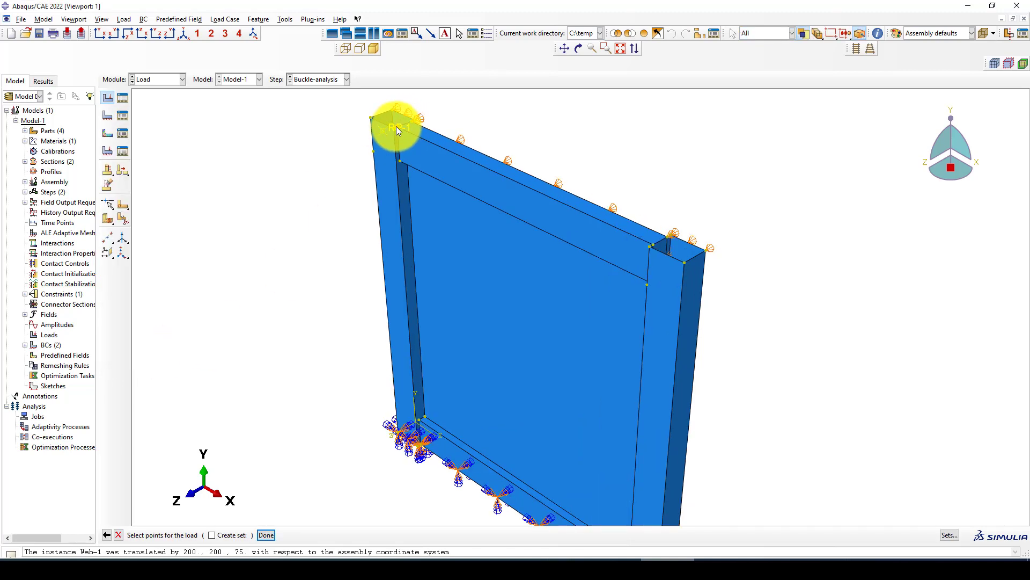
left_click(947, 534)
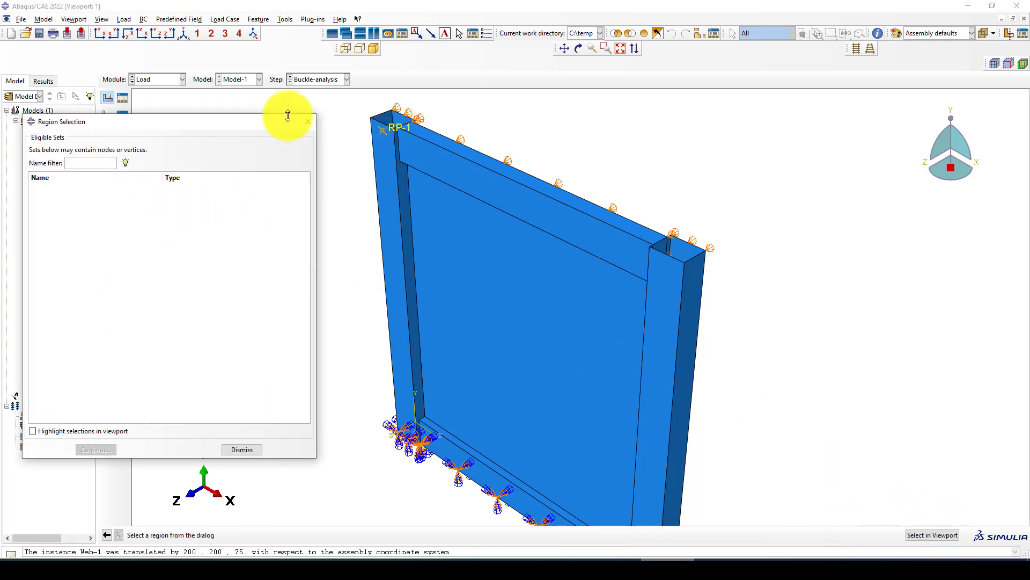
Create a geometry set called Dis that contains the reference point RP-1.
left_click(281, 20)
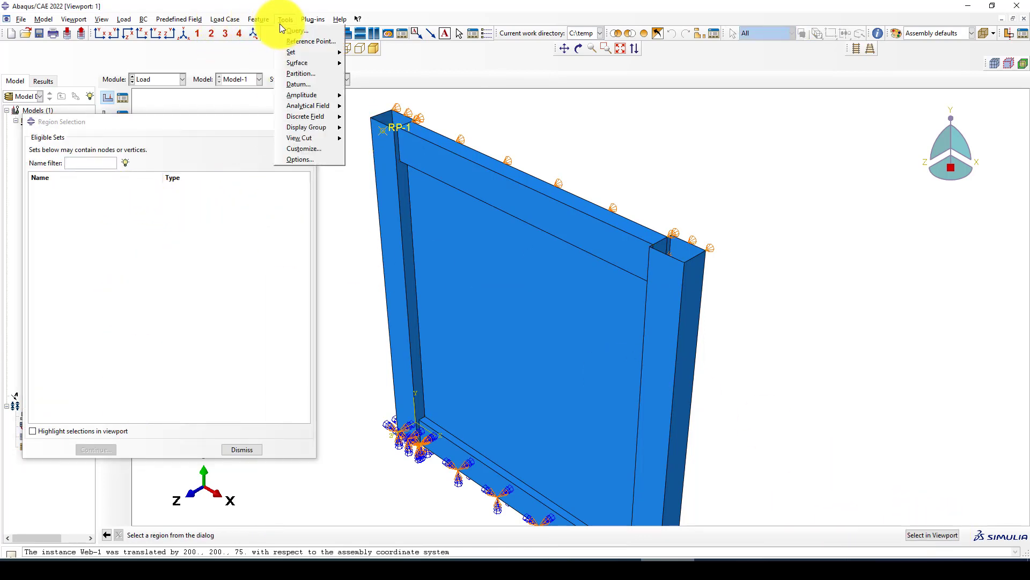
mouse_move(296, 52)
left_click(369, 64)
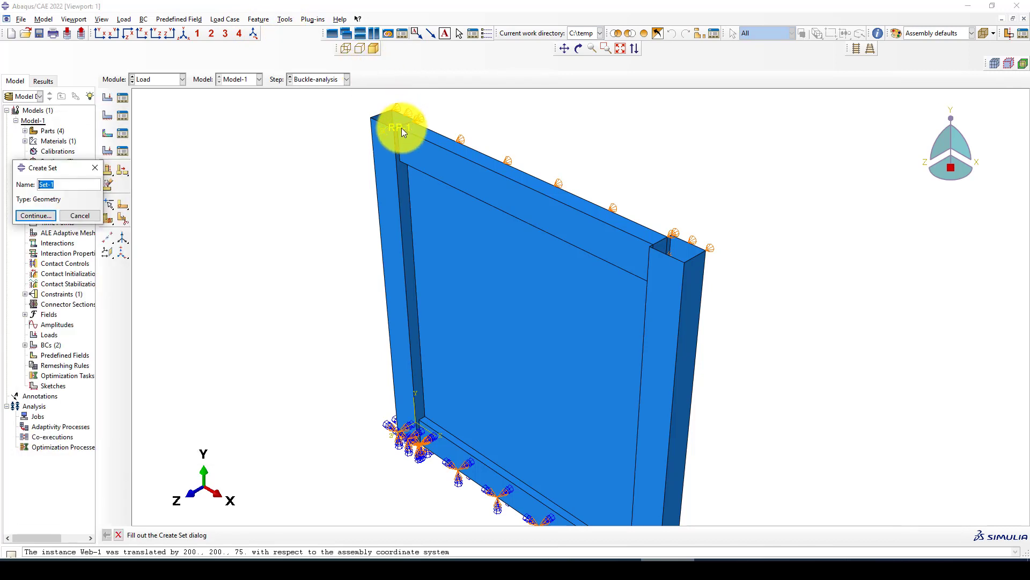
type("Dis")
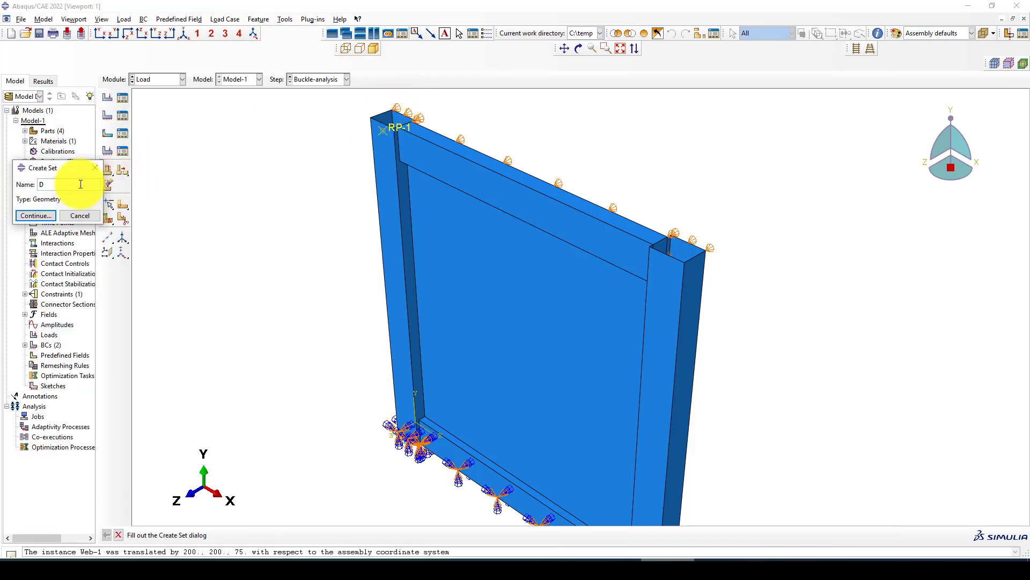
left_click(39, 216)
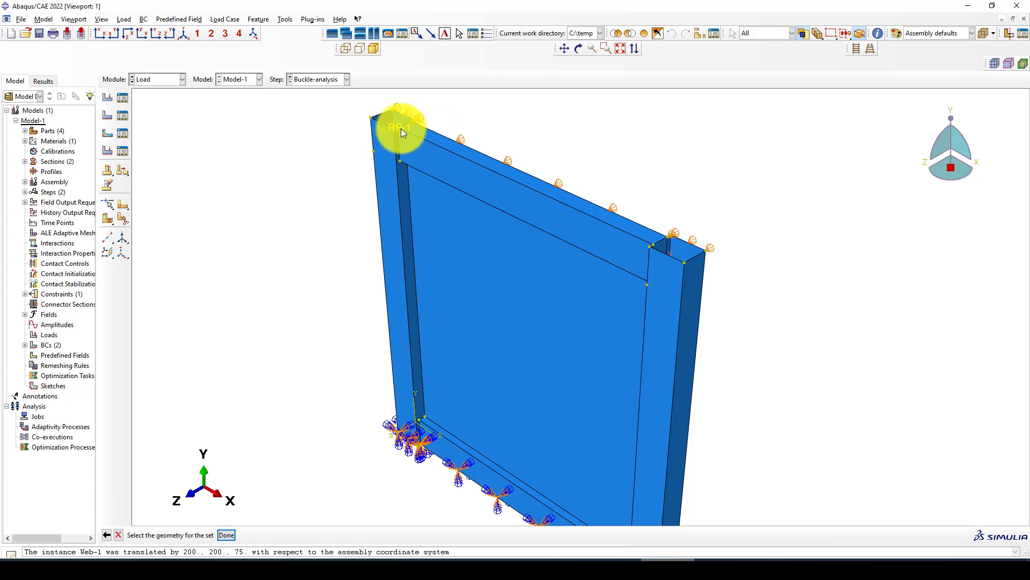
middle_click(267, 172)
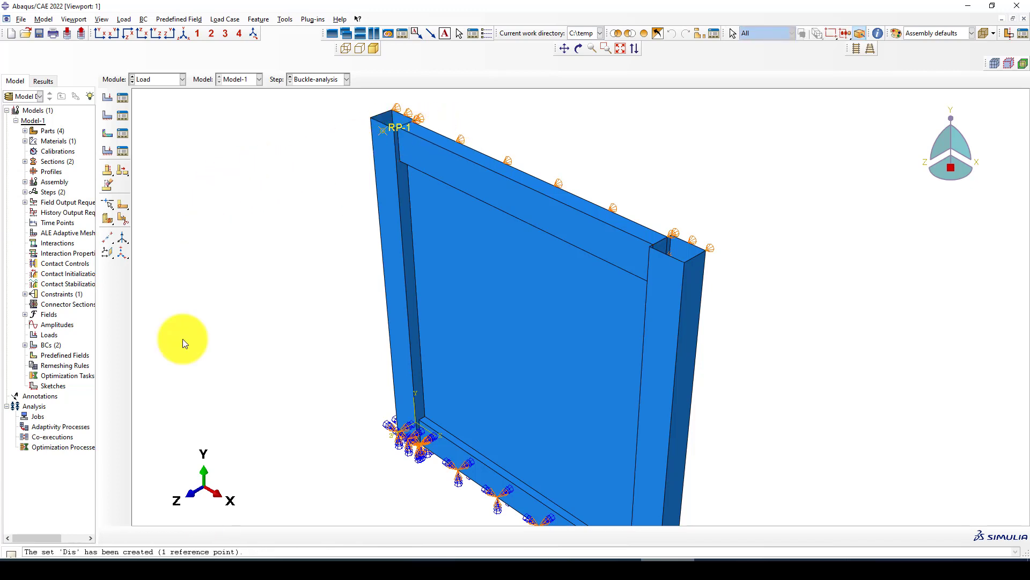
Create a concentrated force load BL in the Buckle-analysis step on the set Dis with CF1 set to 1.
left_click(114, 99)
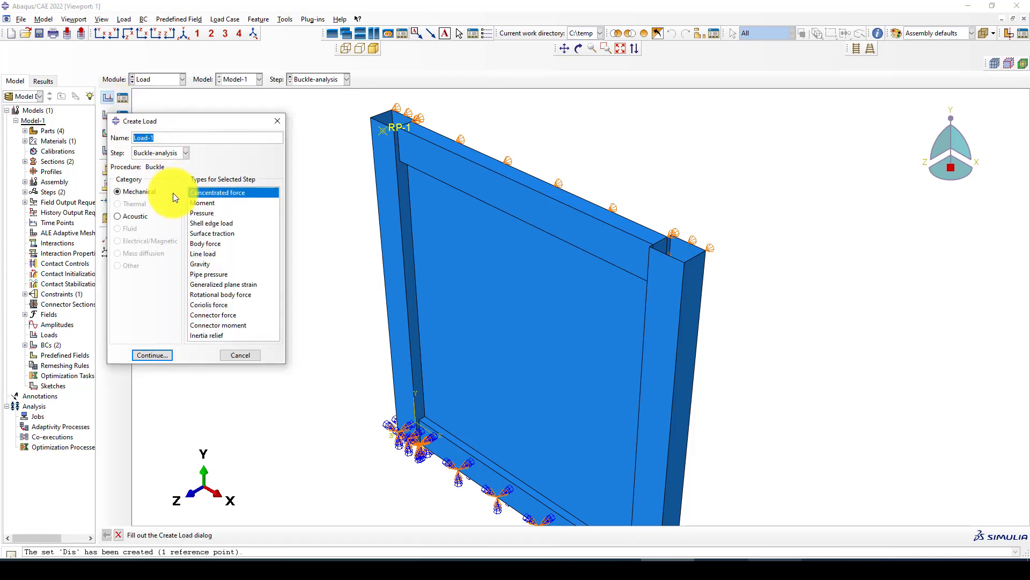
type("Bl")
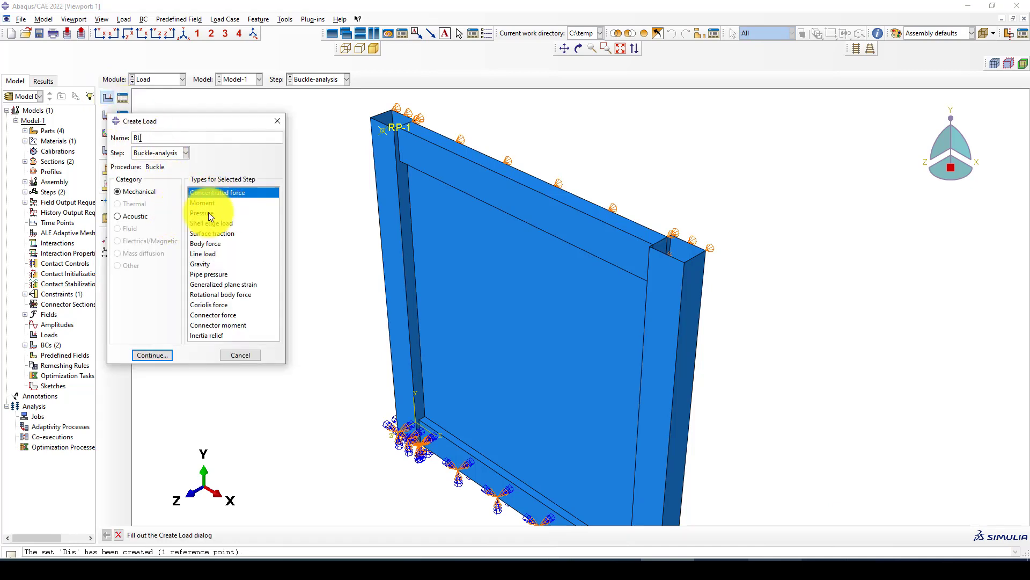
left_click(159, 355)
left_click(170, 188)
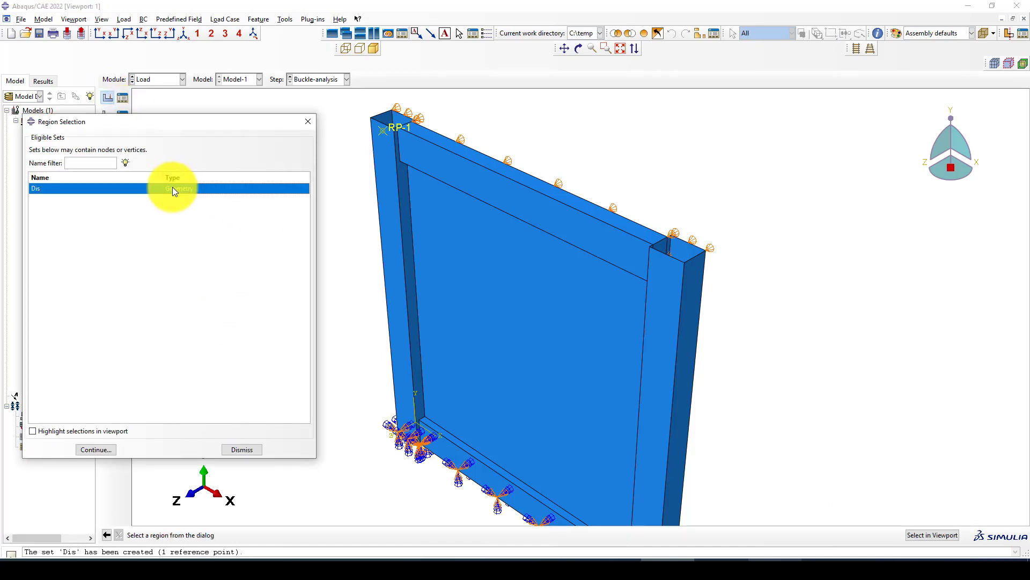
left_click(96, 448)
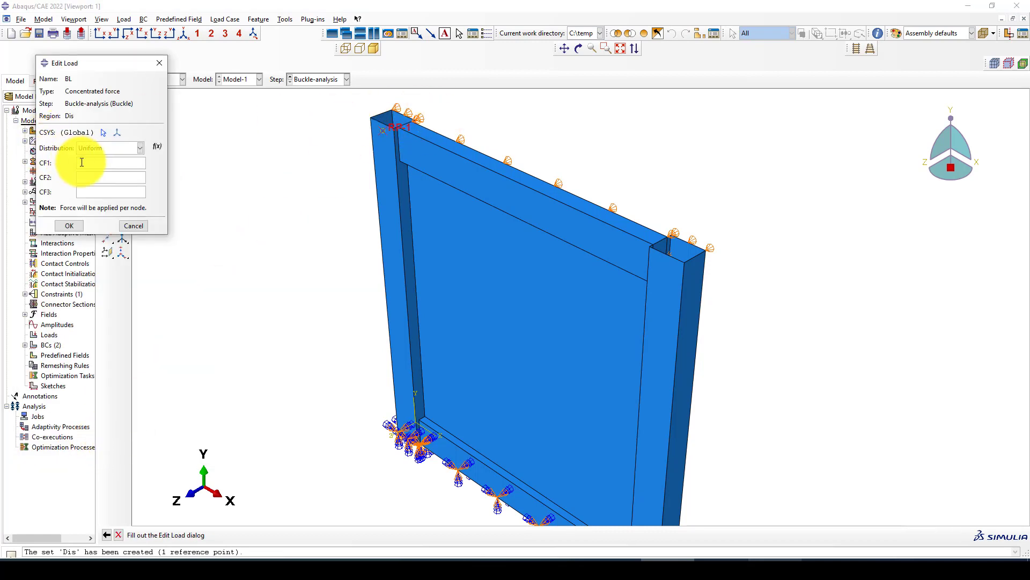
left_click(83, 164)
type("1")
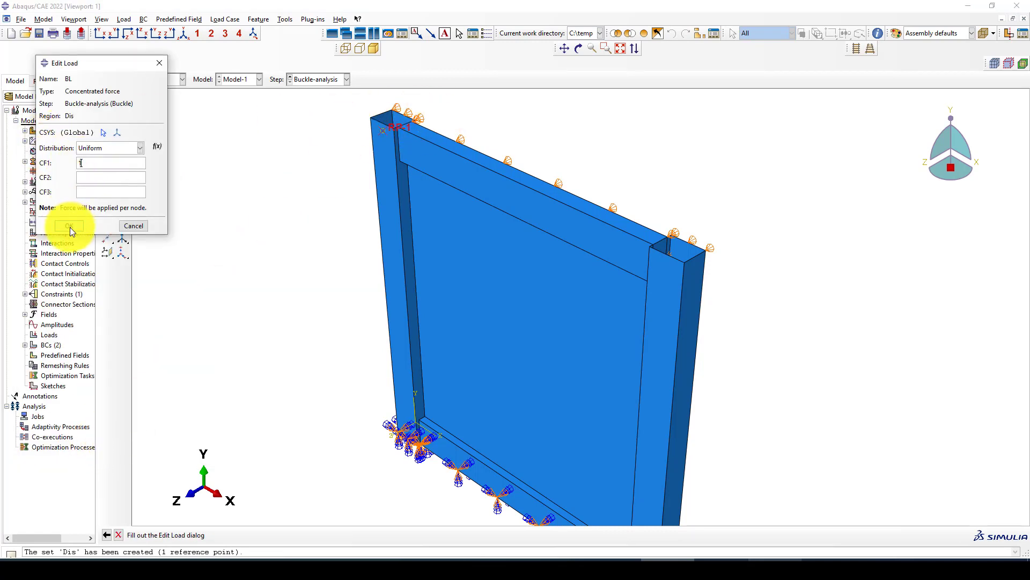
left_click(70, 227)
Examine the wall from several angles, checking the reference point, the top restraints and the fixed base.
scroll(348, 131, "up", 1)
scroll(294, 191, "up", 1)
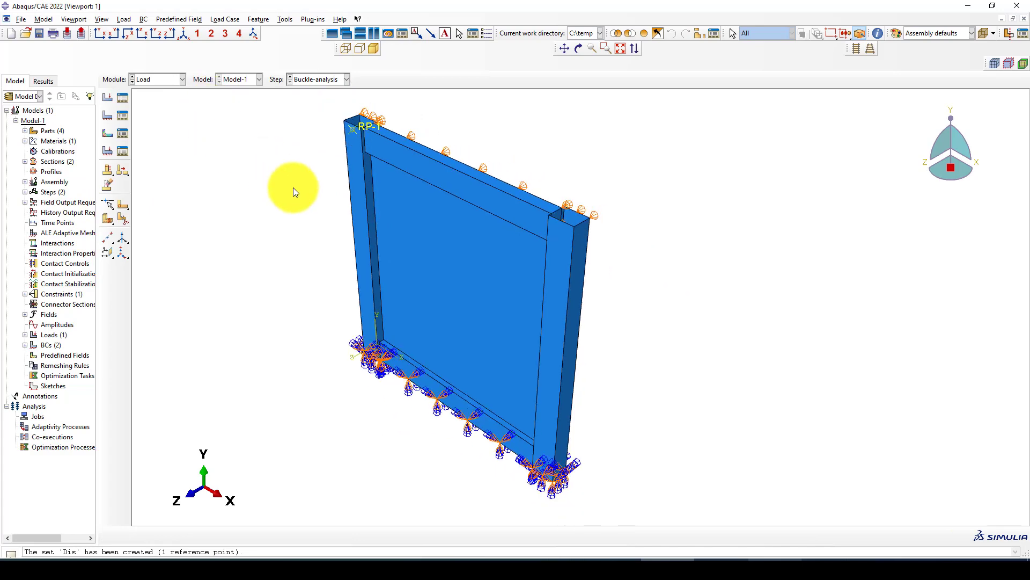
scroll(399, 199, "down", 1)
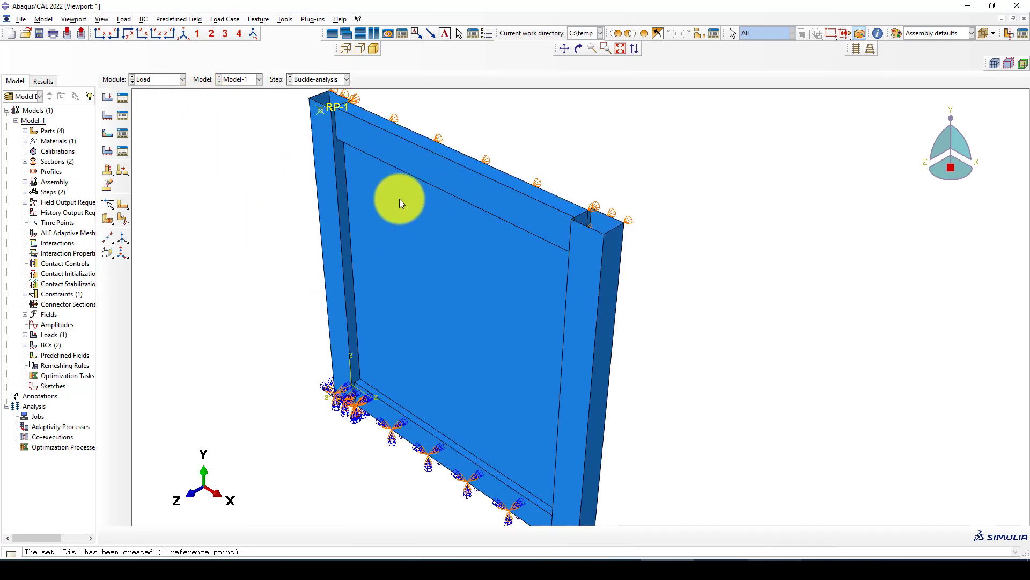
left_click_drag(379, 288, 515, 370, "ctrl+alt")
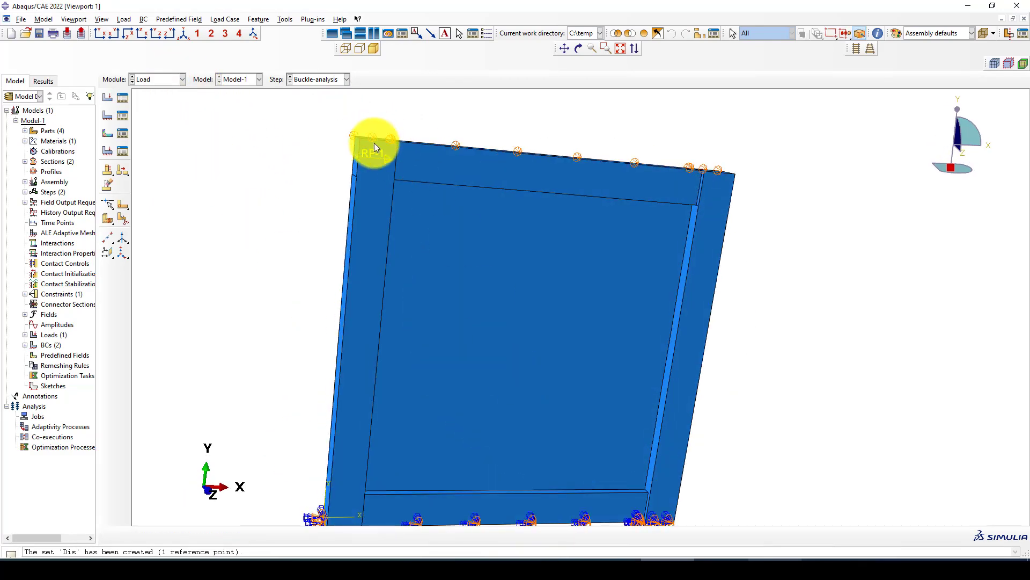
left_click_drag(374, 163, 479, 270, "ctrl+alt")
left_click_drag(577, 321, 361, 247, "ctrl+alt")
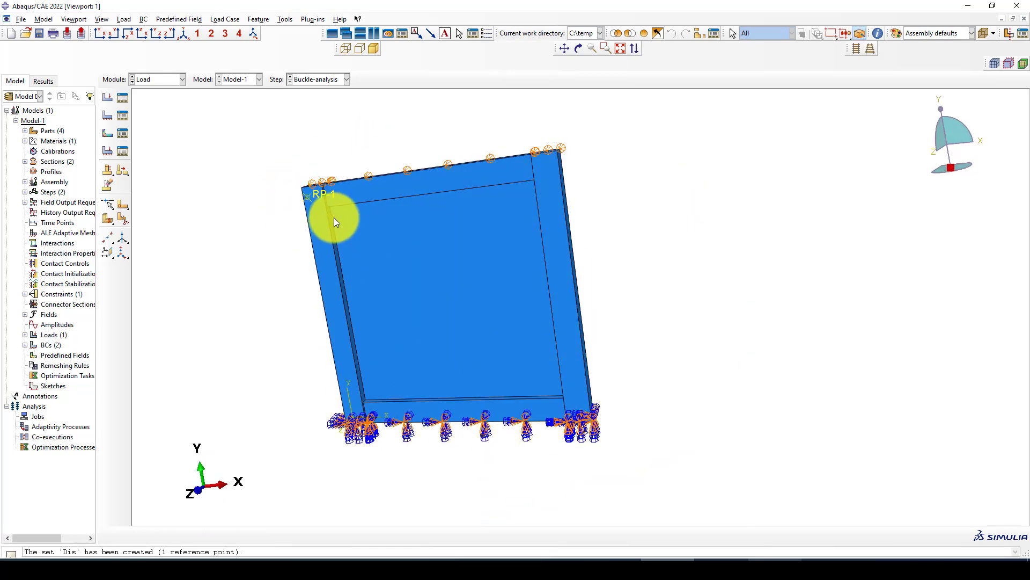
scroll(362, 234, "up", 1)
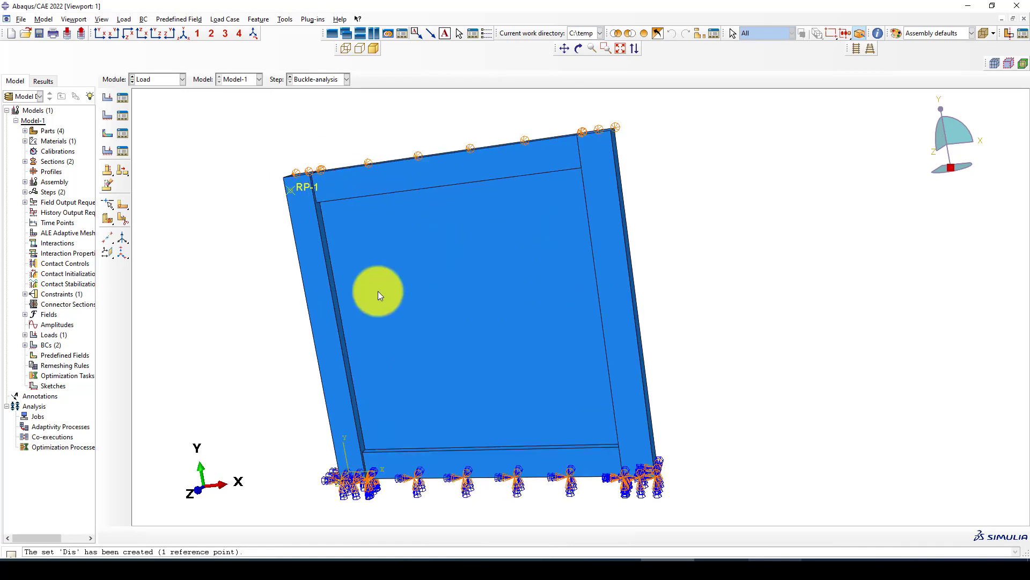
Switch to meshing the SPSW part and assign global seeds with an approximate size of 50.
left_click(149, 85)
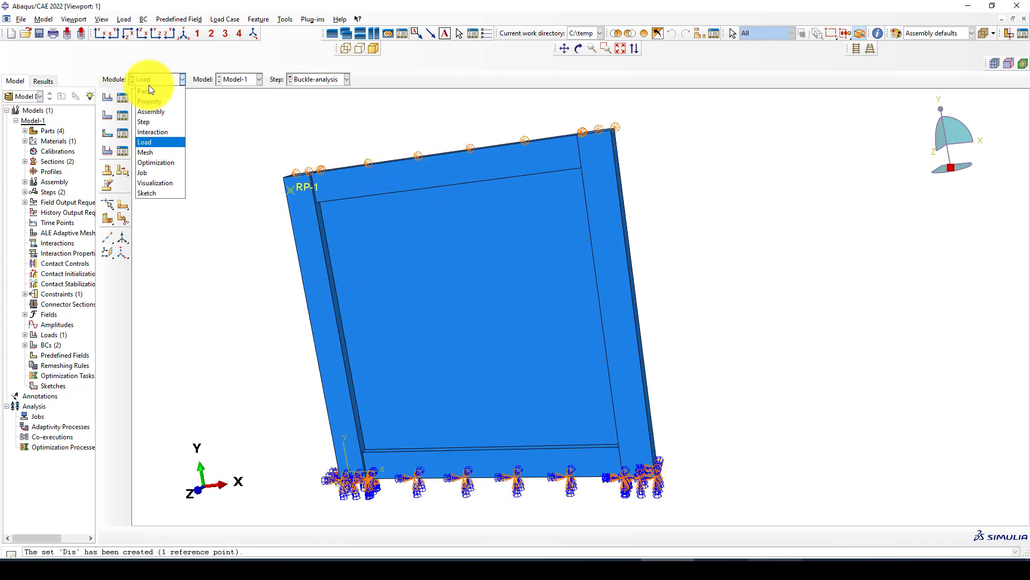
left_click(156, 152)
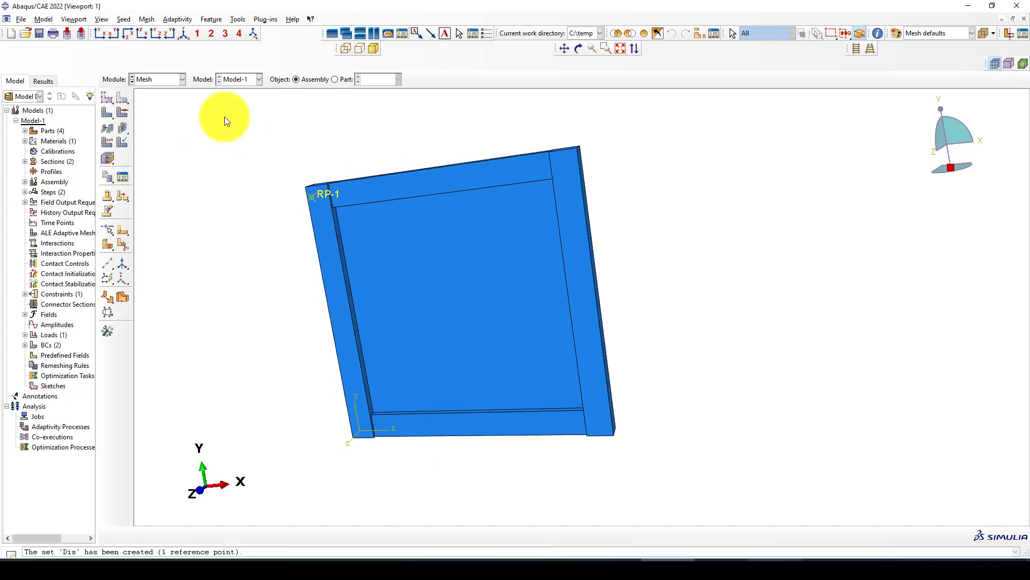
left_click(106, 97)
left_click(514, 306)
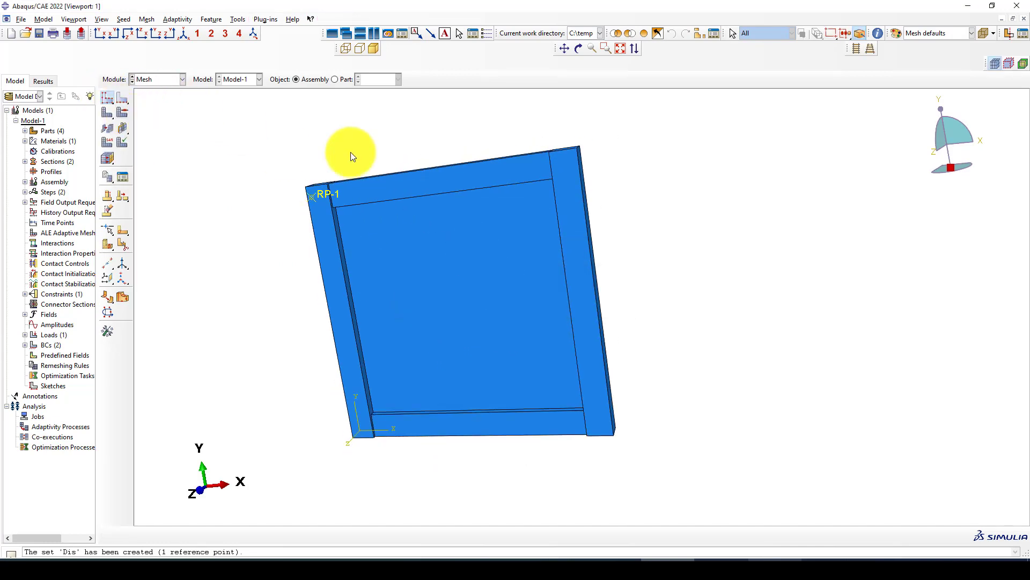
left_click(342, 79)
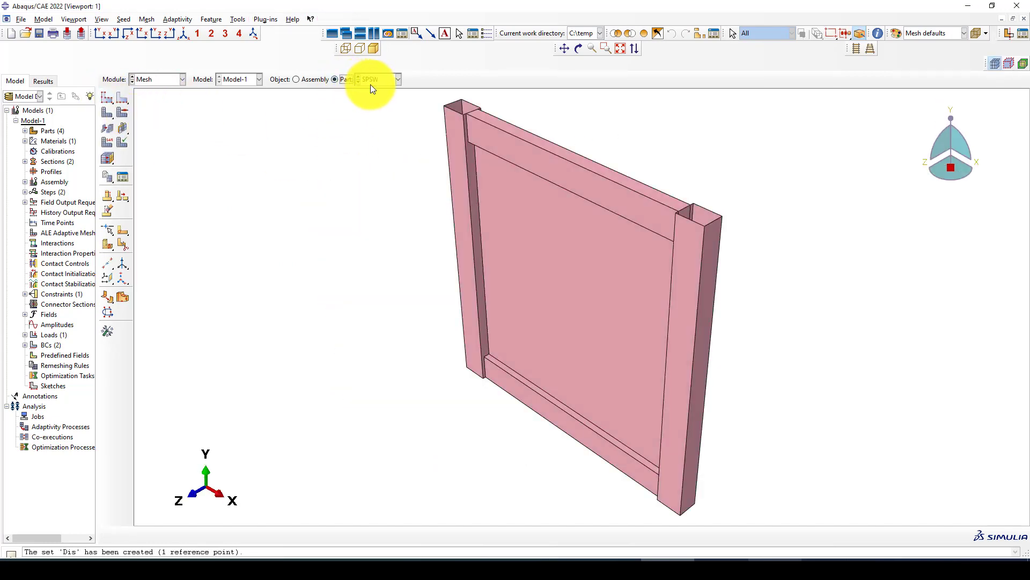
left_click(106, 97)
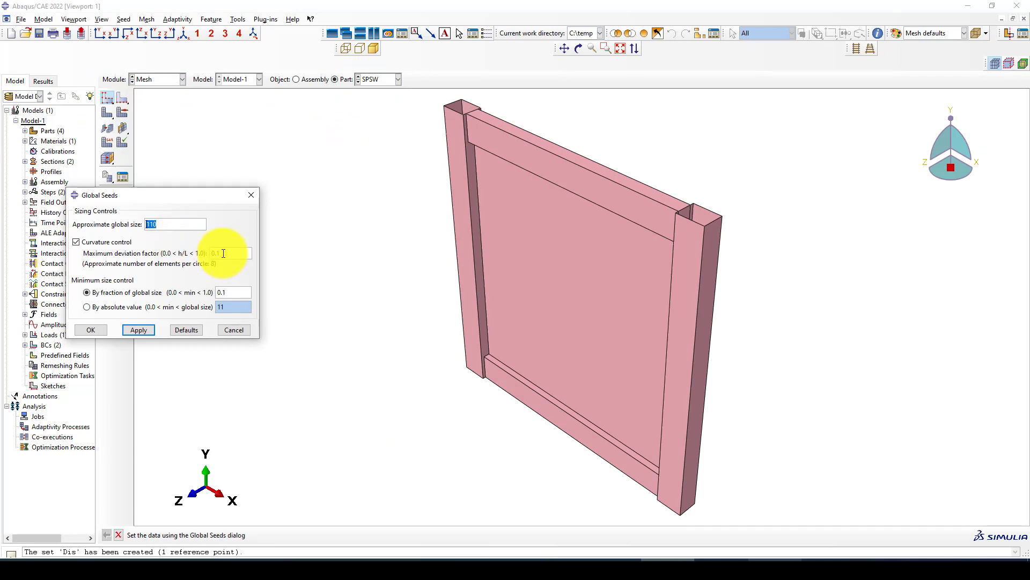
type("50")
left_click(138, 330)
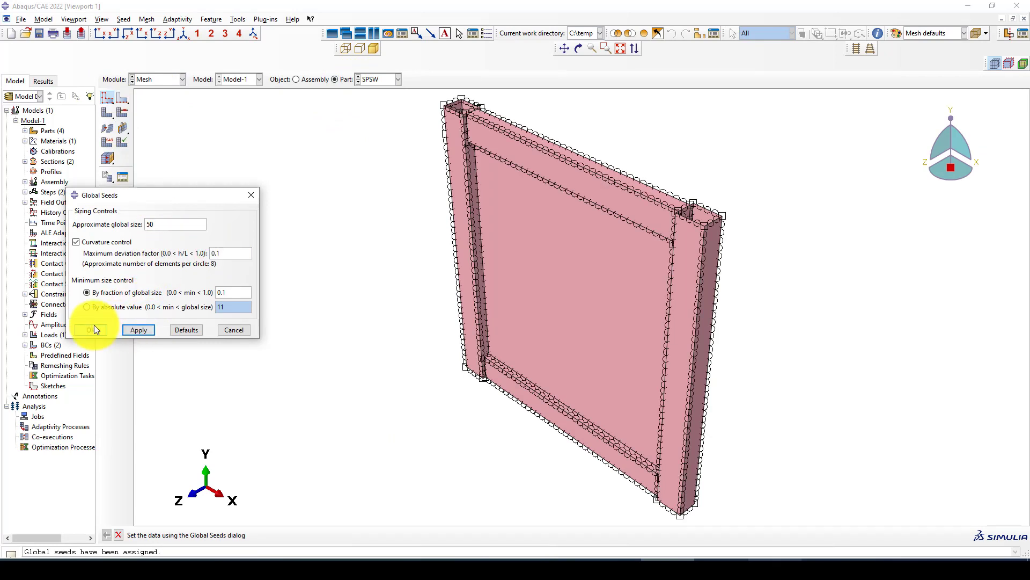
left_click(90, 330)
Generate the mesh on the whole SPSW part.
left_click(110, 113)
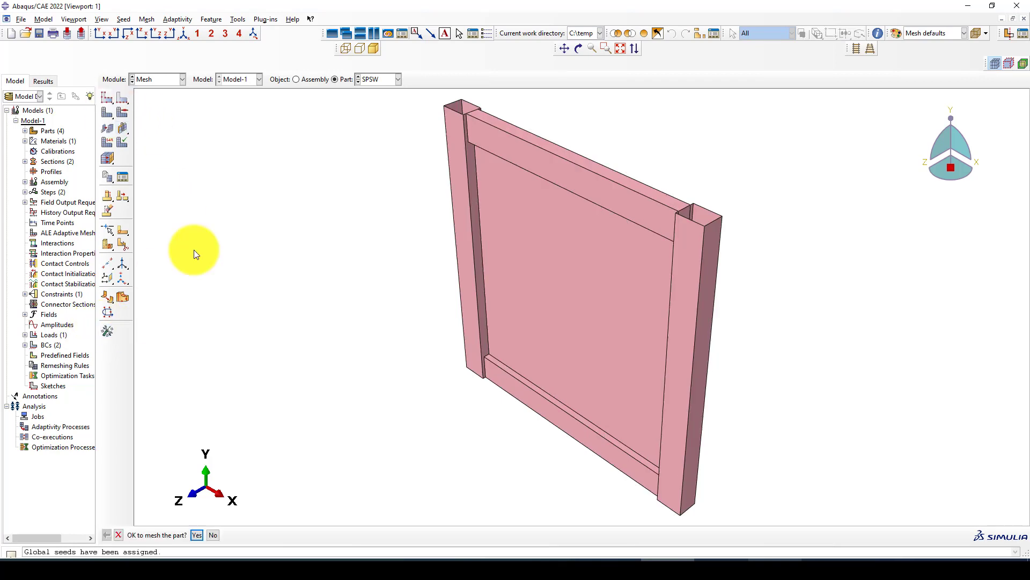
left_click(195, 536)
scroll(375, 273, "down", 3)
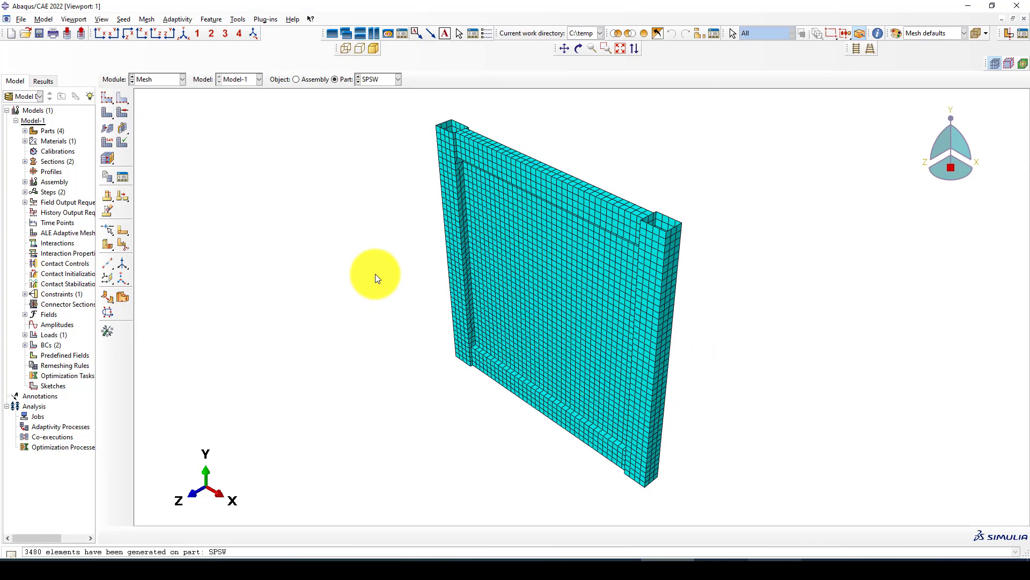
Verify the mesh of the entire SPSW part, highlighting any elements with analysis errors or warnings.
left_click(124, 142)
left_click_drag(292, 134, 597, 426)
middle_click(262, 275)
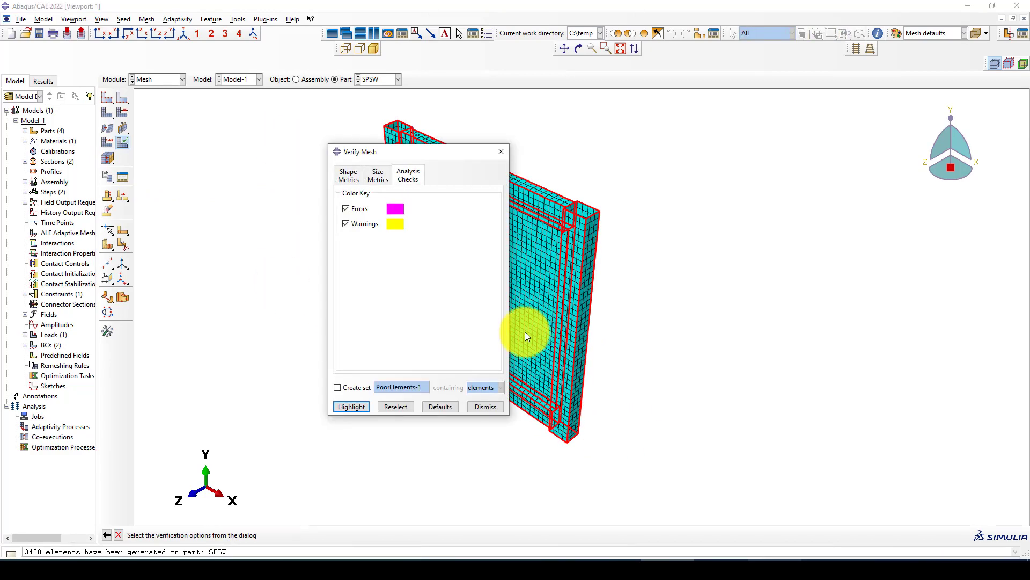
left_click(348, 176)
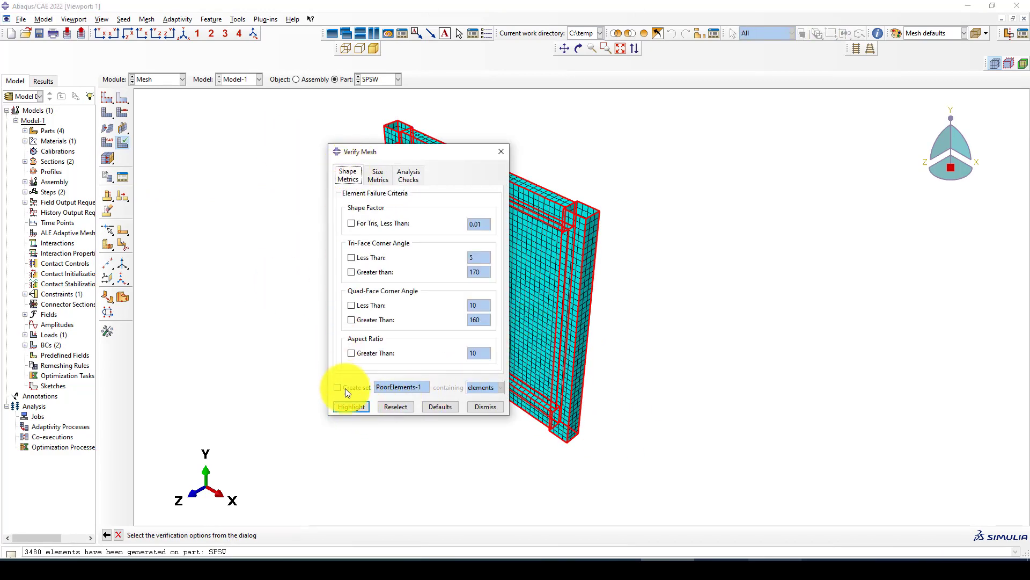
left_click(346, 406)
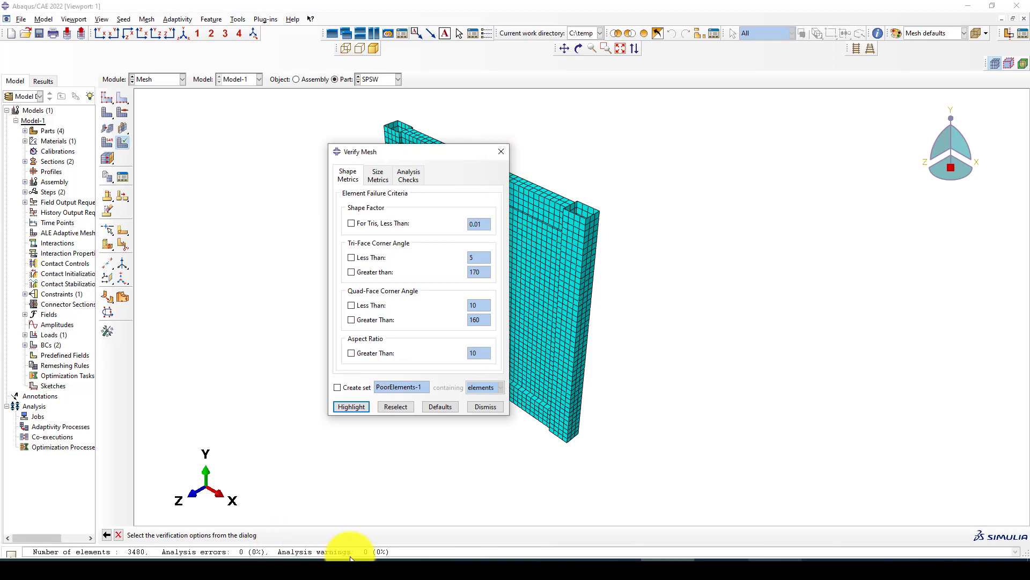
left_click(500, 155)
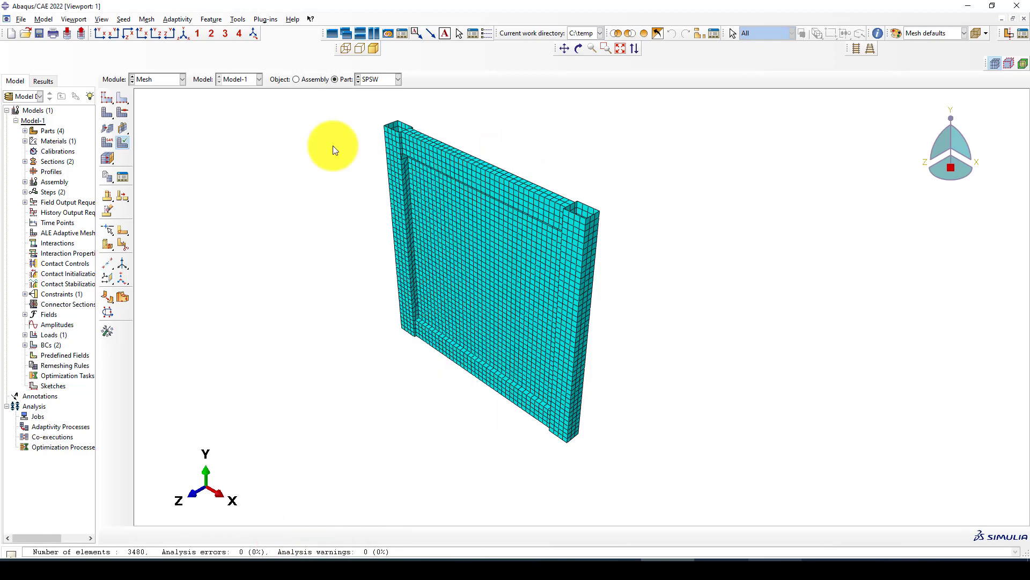
Create a full analysis job named Buckle for Model-1 with the default job settings.
left_click(164, 78)
left_click(153, 171)
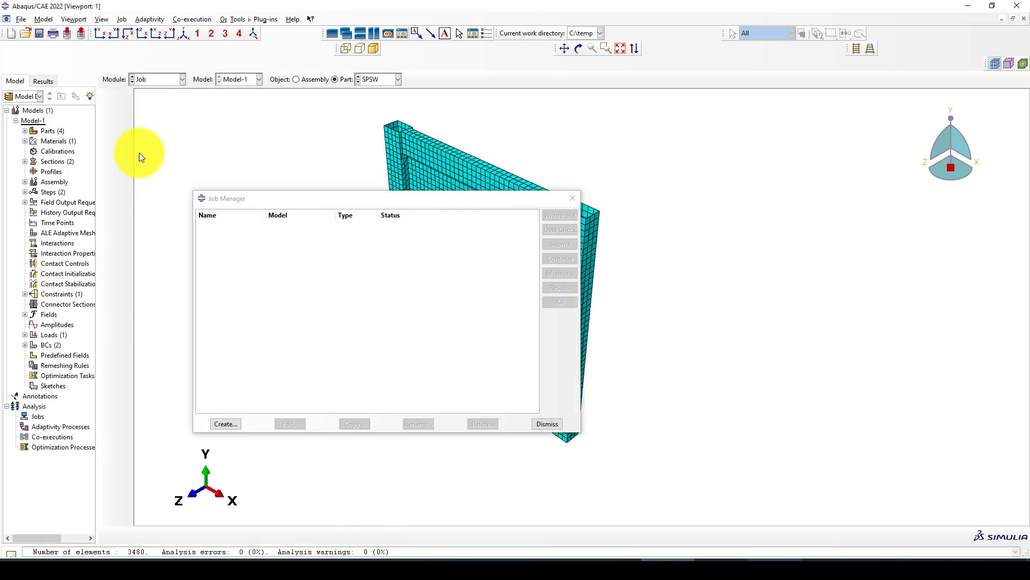
left_click(228, 427)
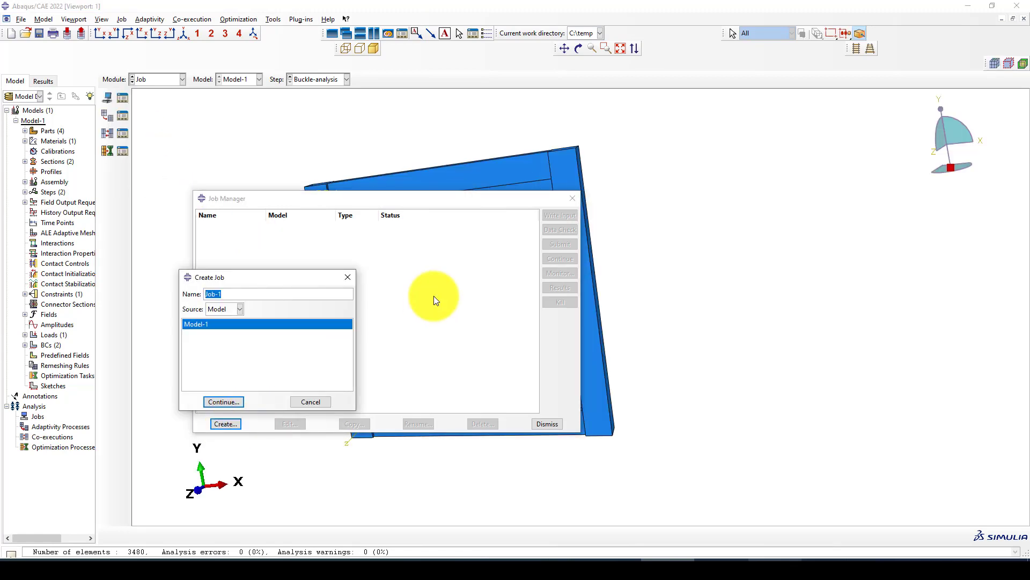
type("Buckle")
left_click(242, 401)
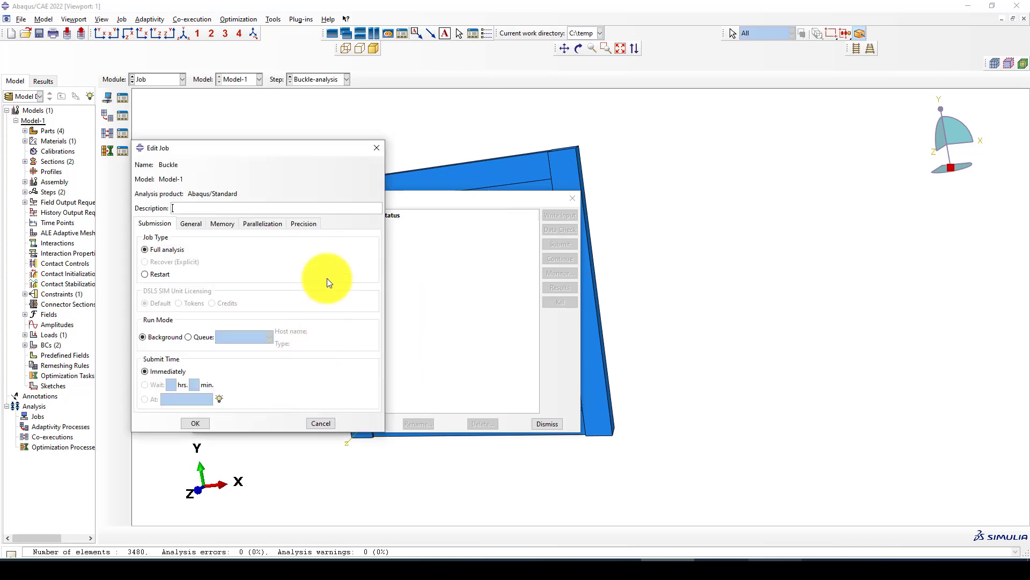
left_click(199, 420)
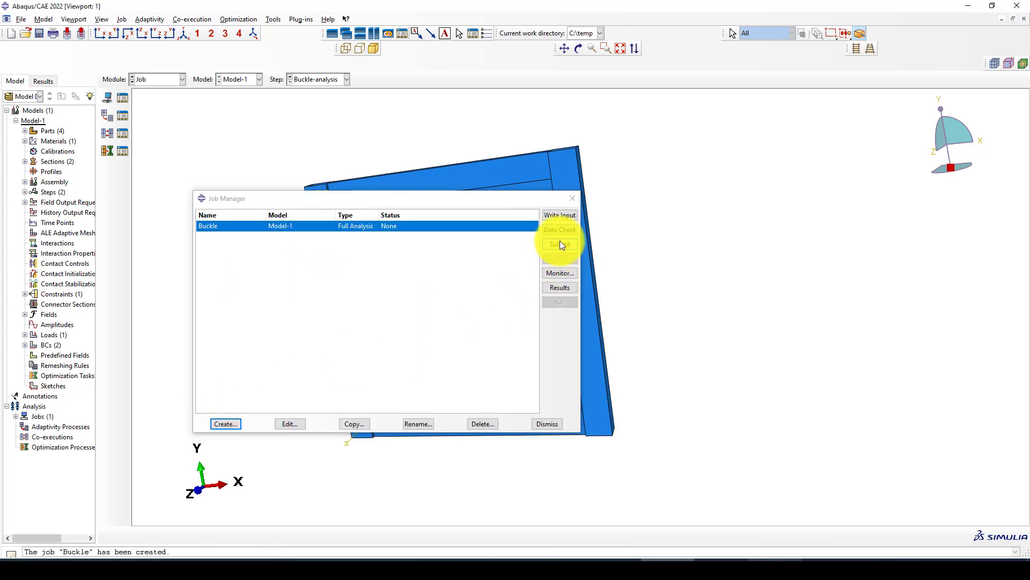
Submit the Buckle job and monitor its run until the analysis finishes.
left_click(560, 244)
left_click(42, 150)
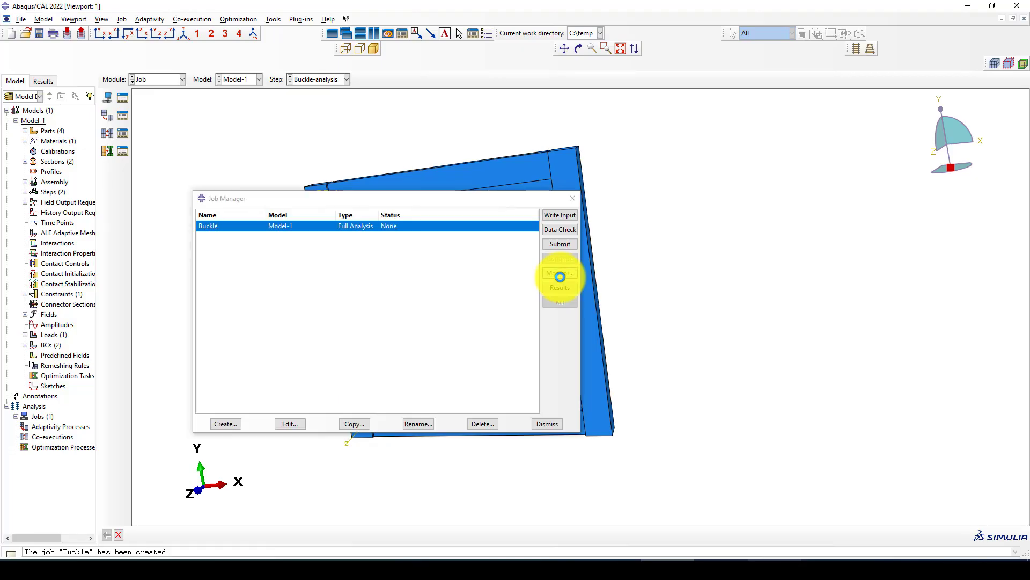
left_click(561, 274)
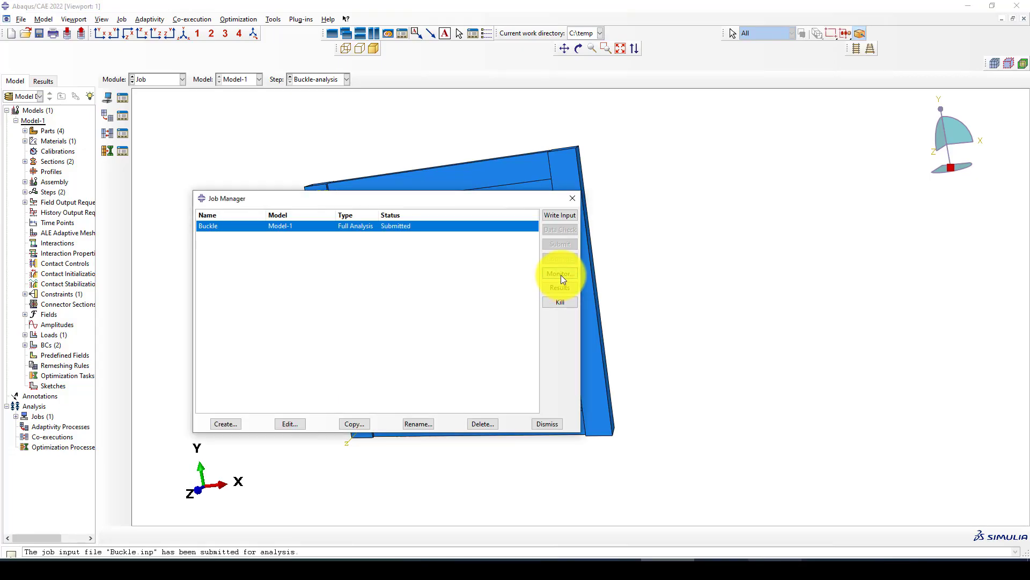
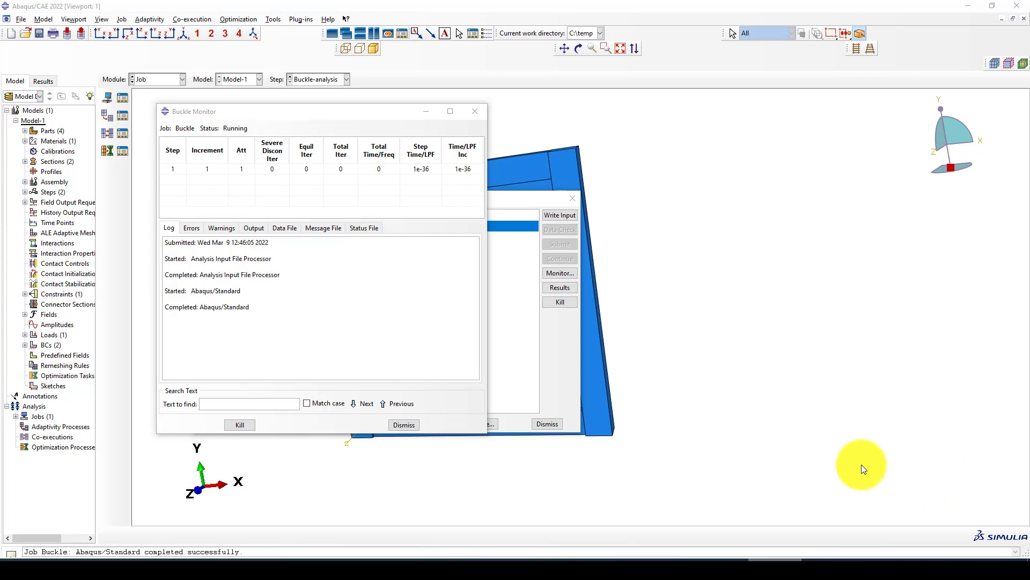
left_click(405, 425)
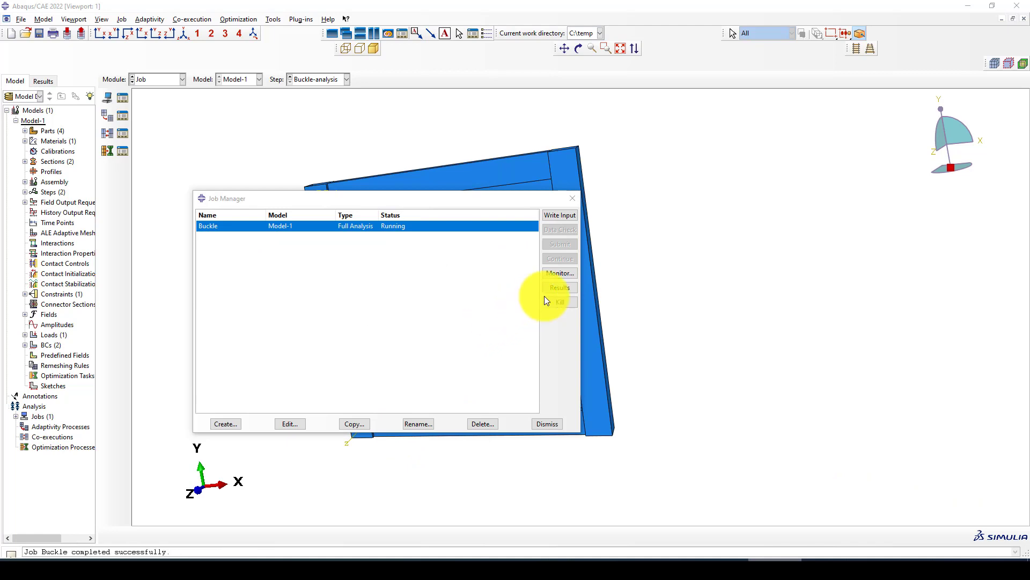
Open the Buckle job's results and plot displacement magnitude contours on the deformed wall.
left_click(558, 288)
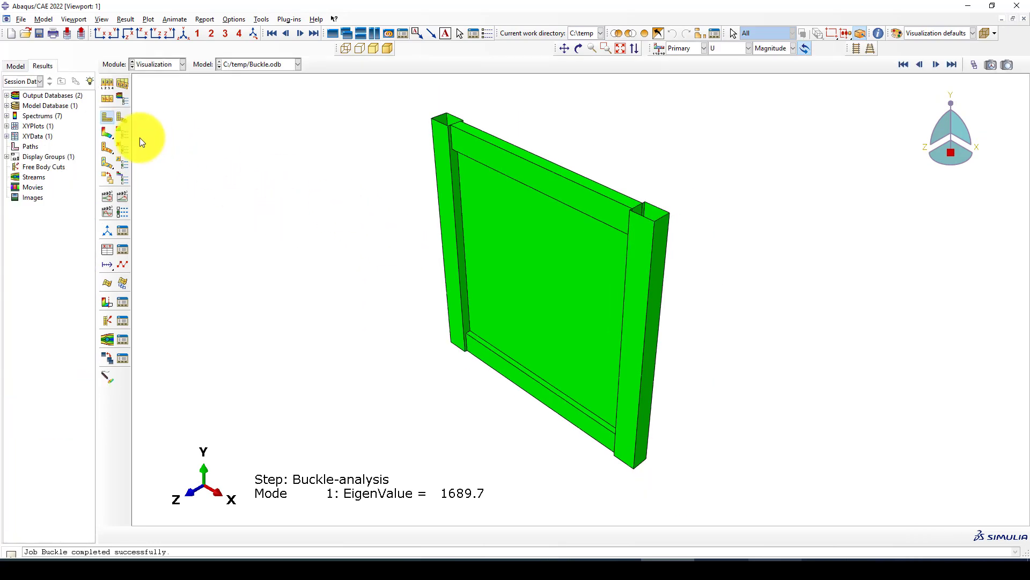
left_click(108, 134)
scroll(449, 252, "down", 2)
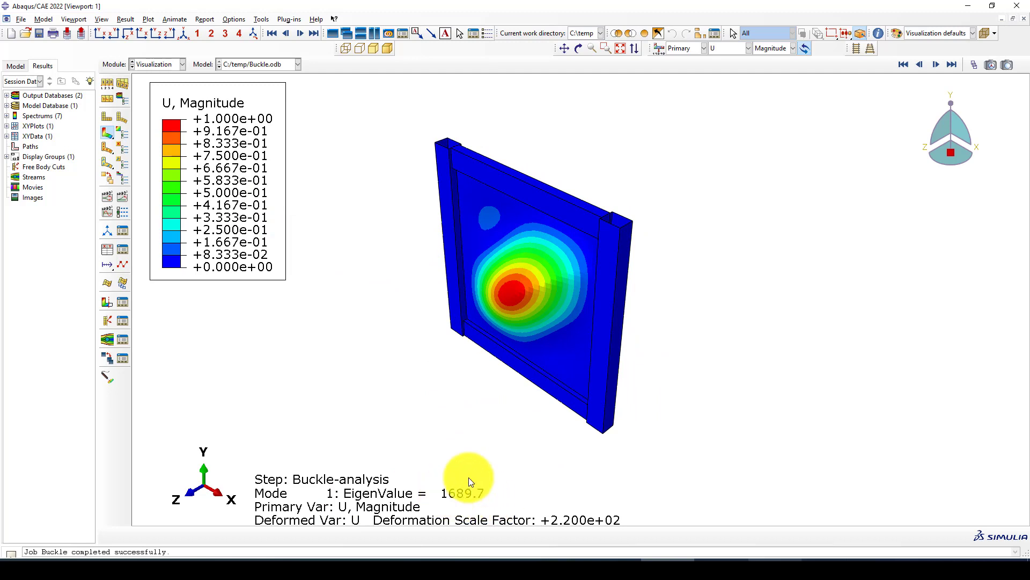
Examine the first buckling mode's contours, deformed shape and eigenvalue from several angles.
scroll(526, 286, "down", 1)
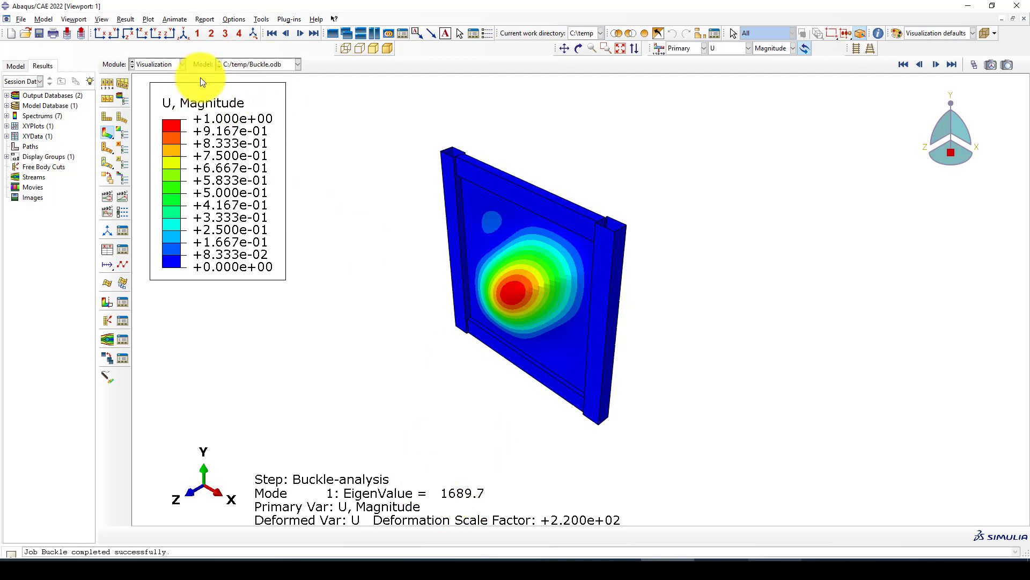
scroll(603, 302, "up", 1)
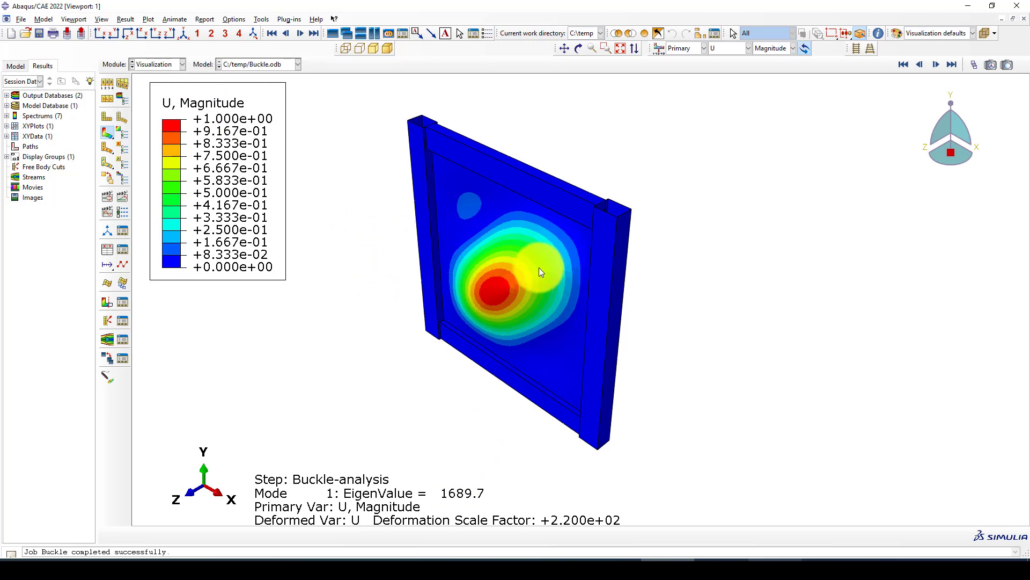
scroll(524, 251, "up", 1)
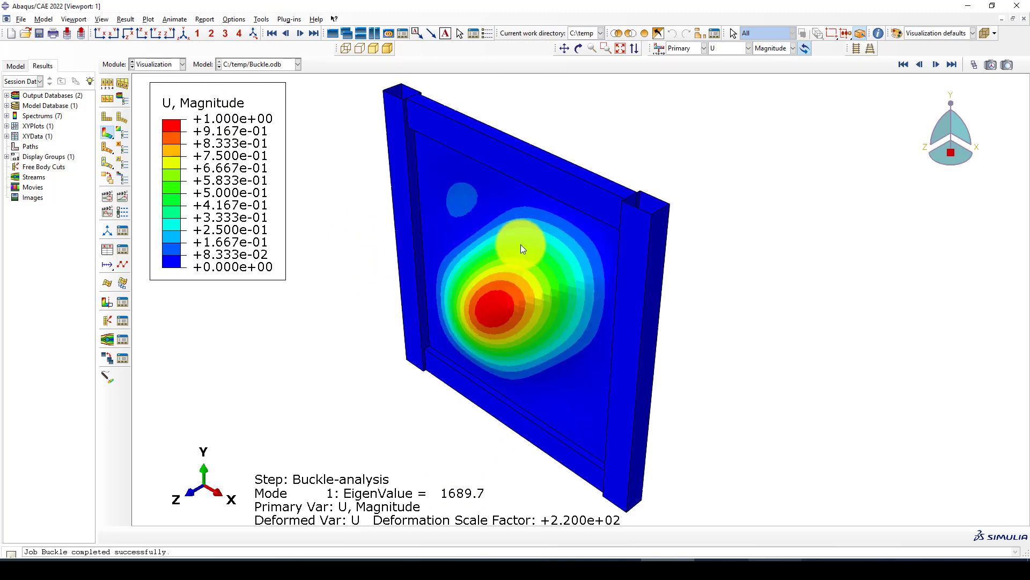
scroll(549, 302, "down", 1)
left_click_drag(527, 349, 569, 308, "ctrl+alt")
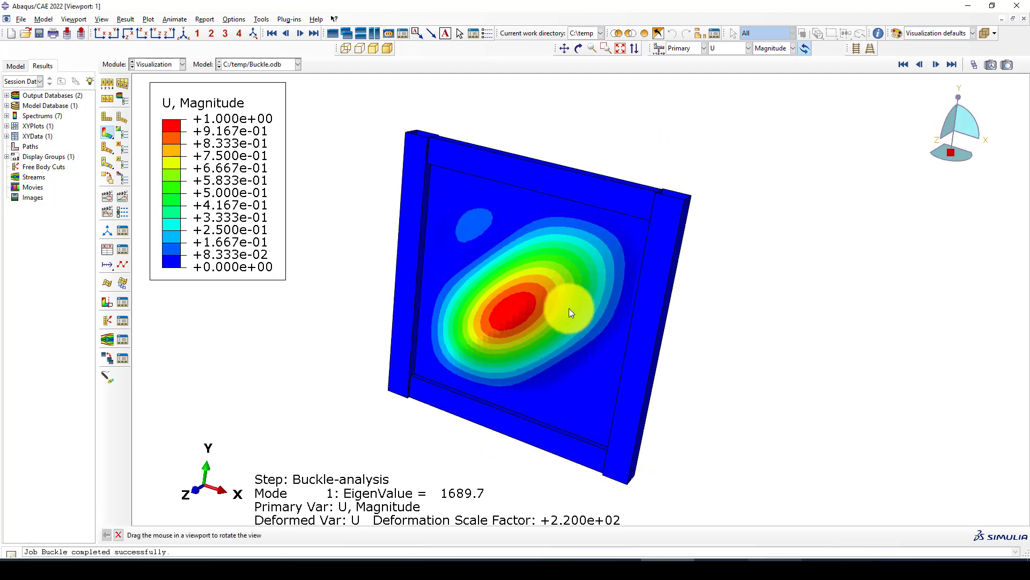
scroll(506, 336, "down", 1)
left_click_drag(507, 336, 362, 327, "ctrl+alt")
scroll(360, 327, "up", 1)
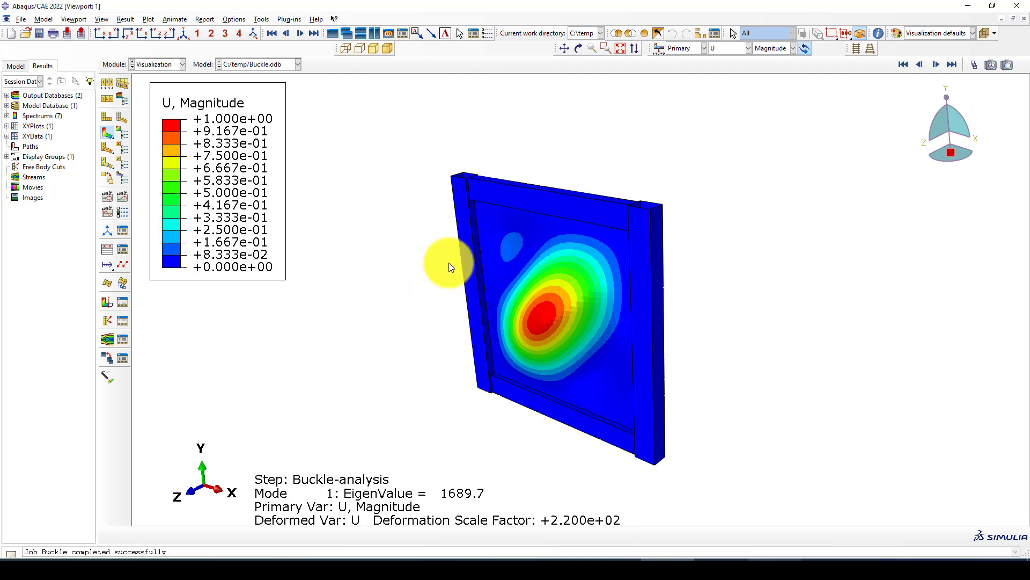
Copy Model-1 to a new model named Model-2.
left_click(15, 66)
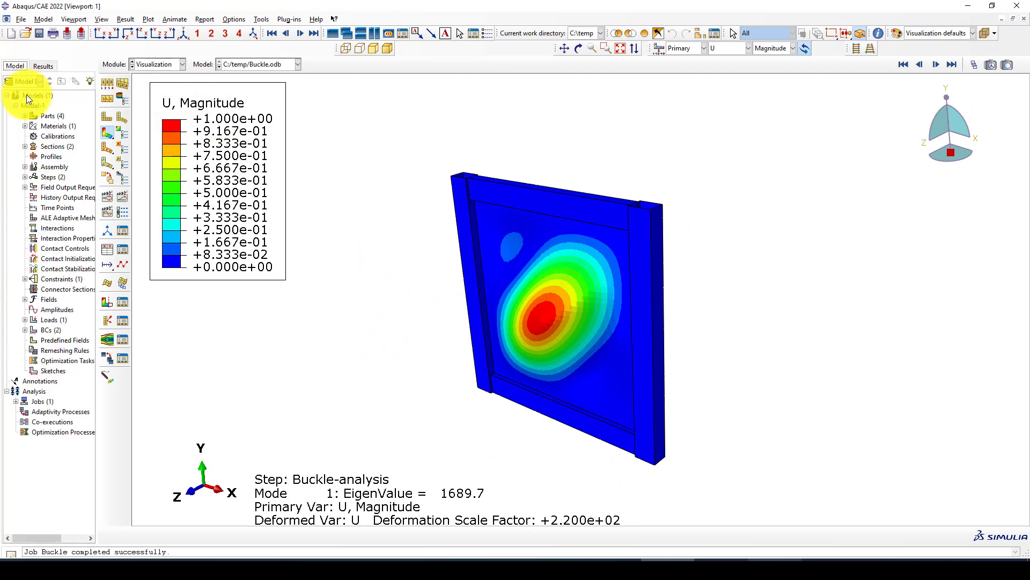
left_click(15, 105)
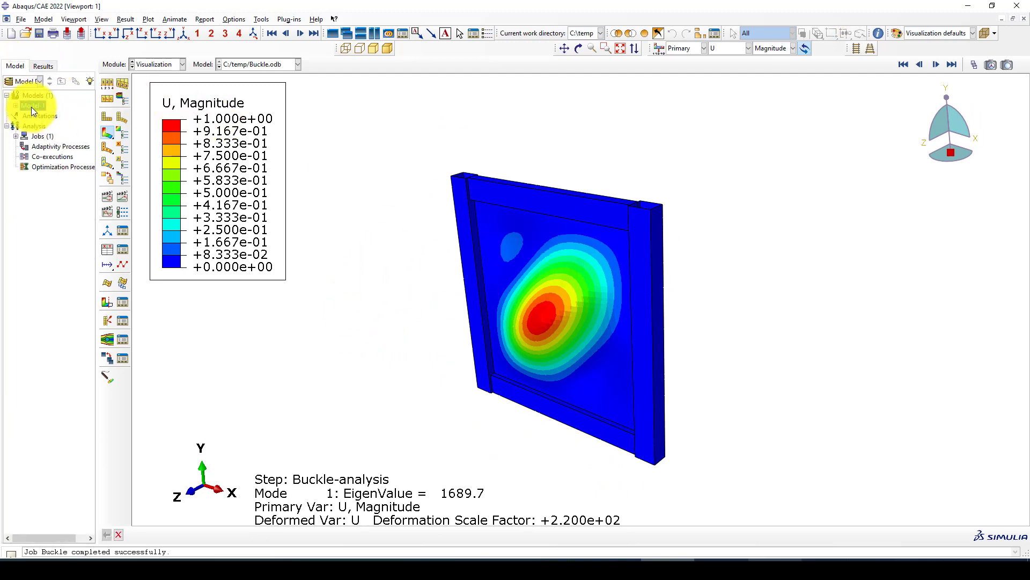
right_click(31, 107)
left_click(54, 128)
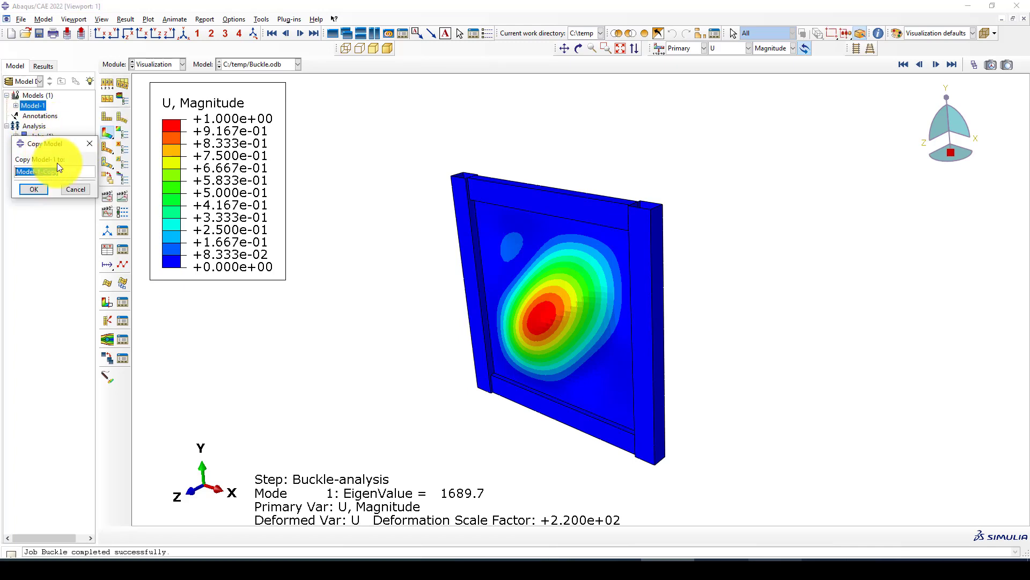
left_click_drag(65, 172, 38, 171)
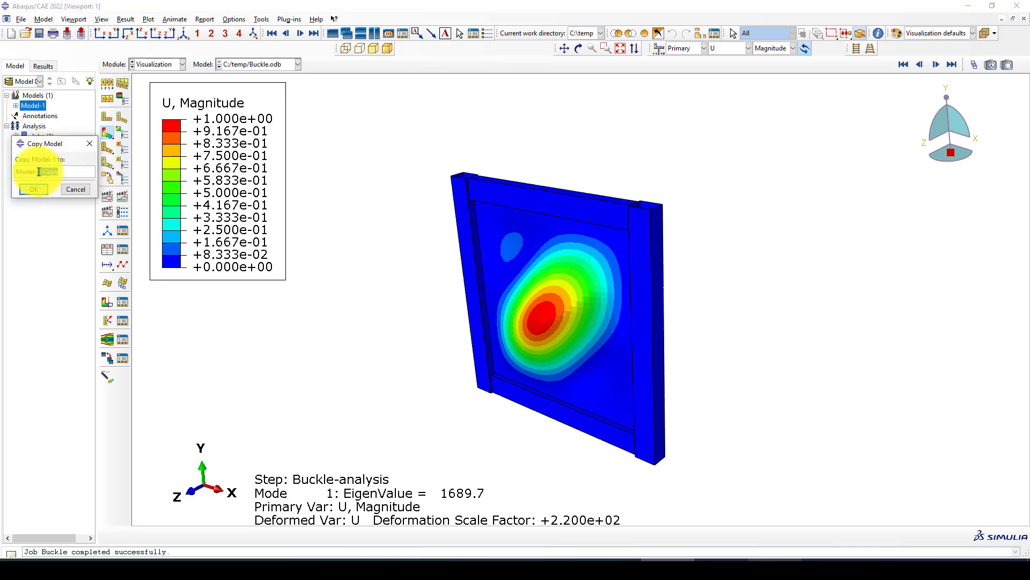
type("2")
left_click(24, 190)
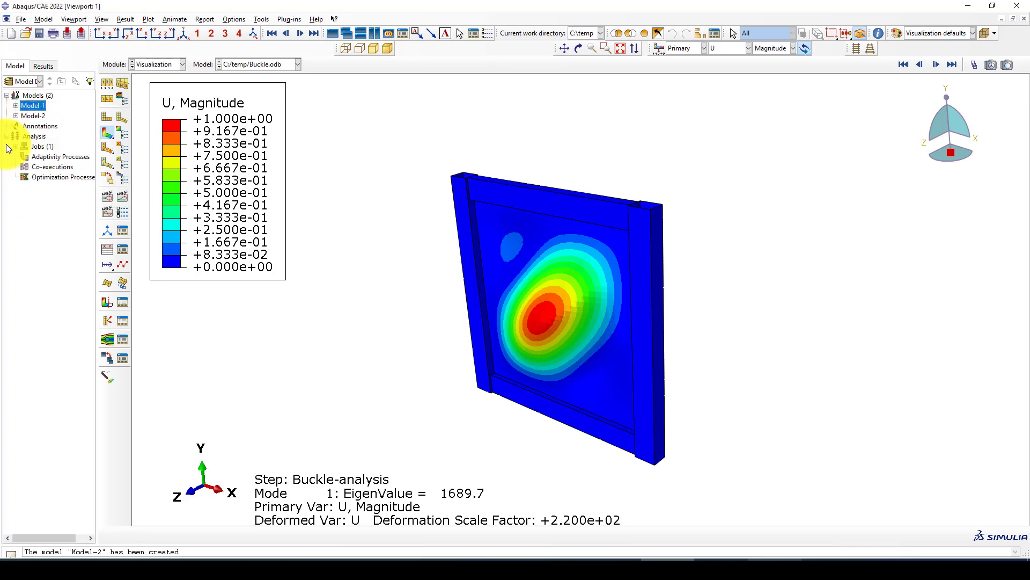
Delete the Buckle-analysis step from Model-2 along with its dependent objects.
left_click(15, 116)
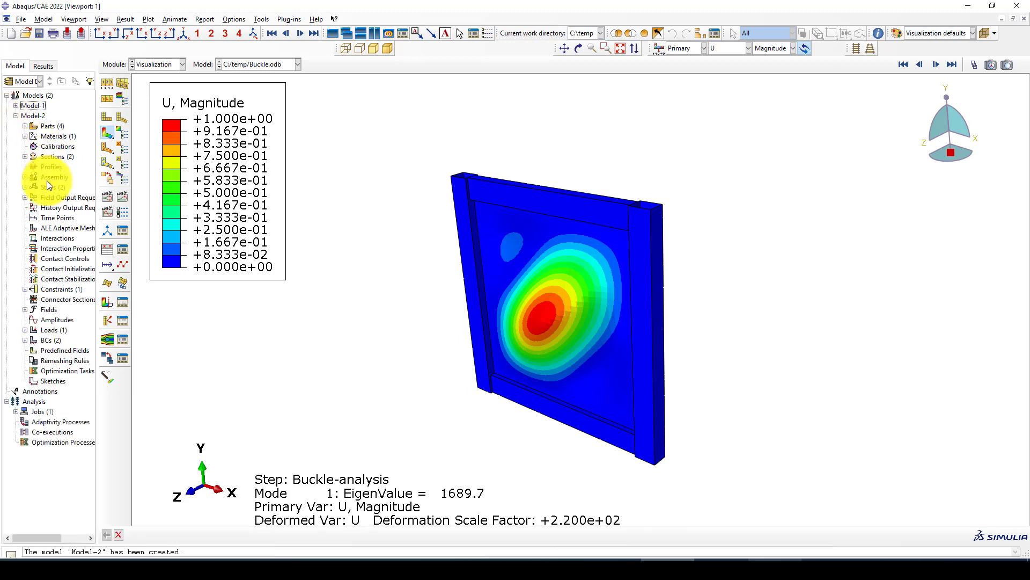
left_click(25, 187)
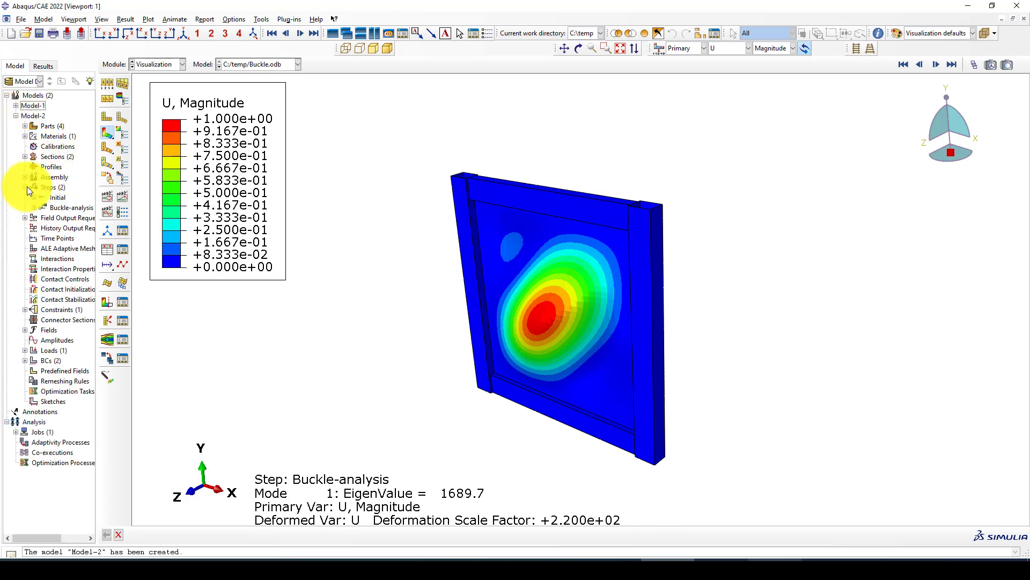
left_click(51, 188)
right_click(62, 206)
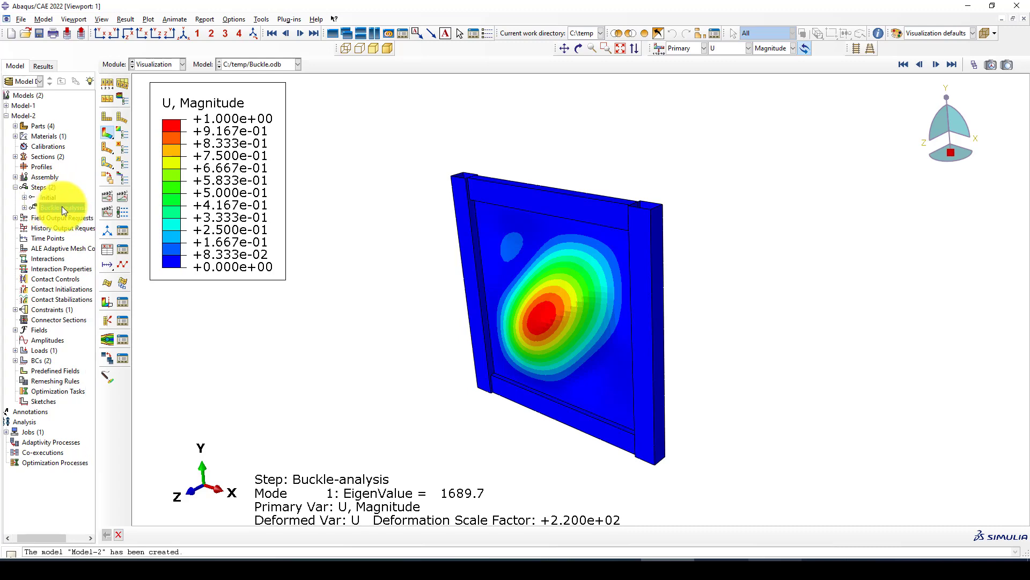
left_click(81, 267)
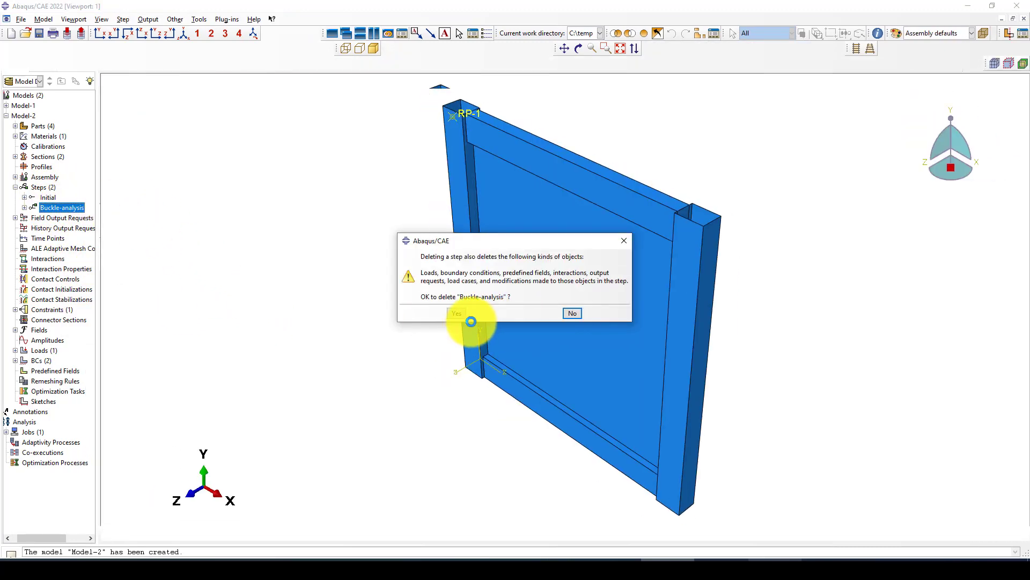
left_click(459, 314)
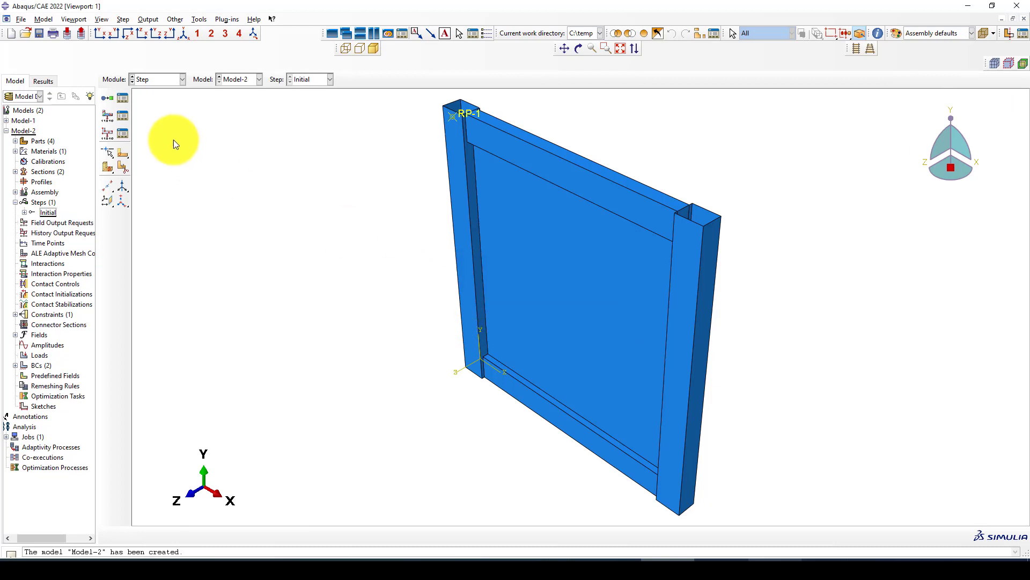
Create a Static, General step named Static-Pushover with time period 100, Nlgeom on and no automatic stabilization.
left_click(123, 99)
left_click(182, 335)
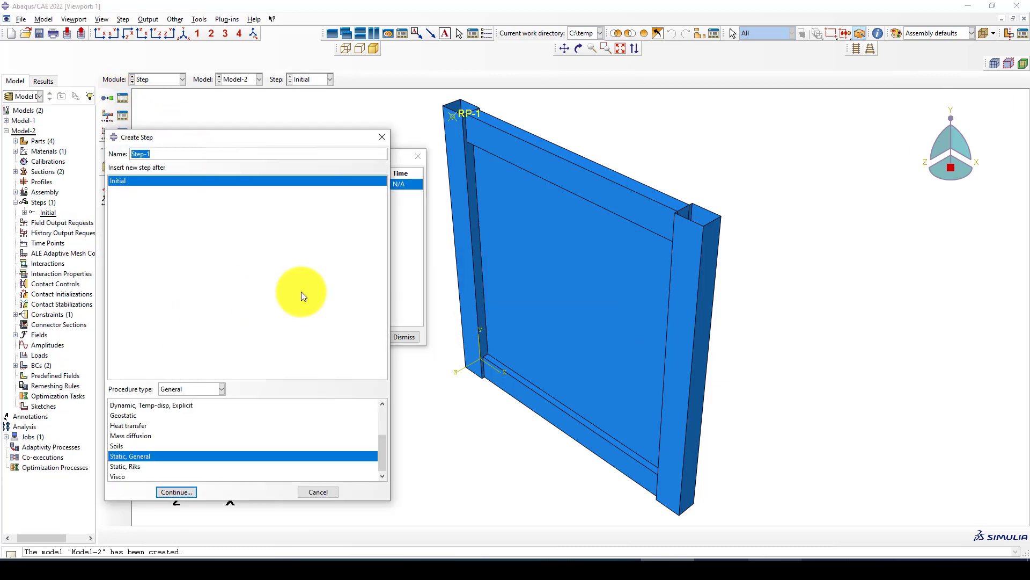
type("Static-Pushover")
left_click(170, 491)
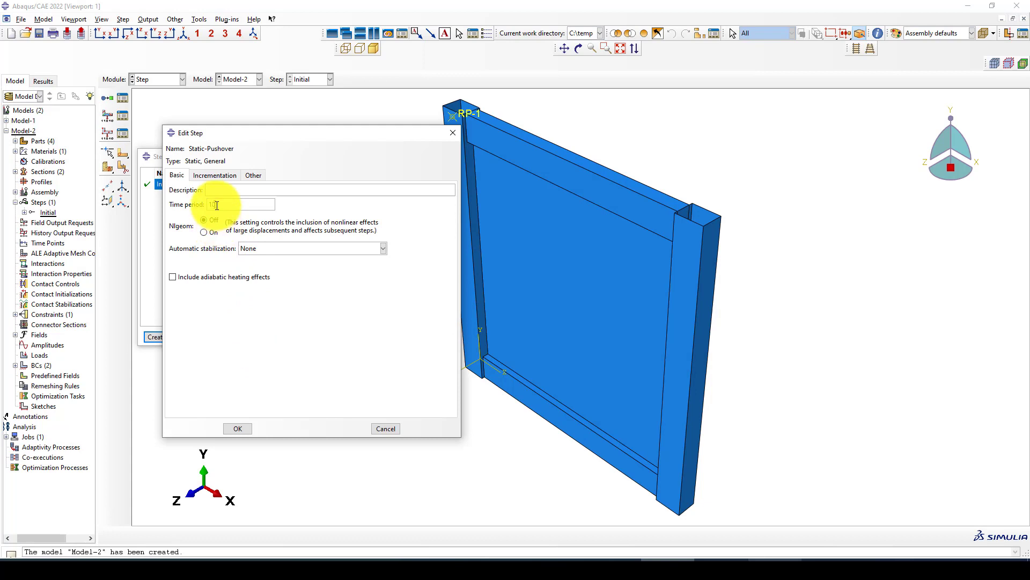
left_click(210, 231)
left_click(255, 248)
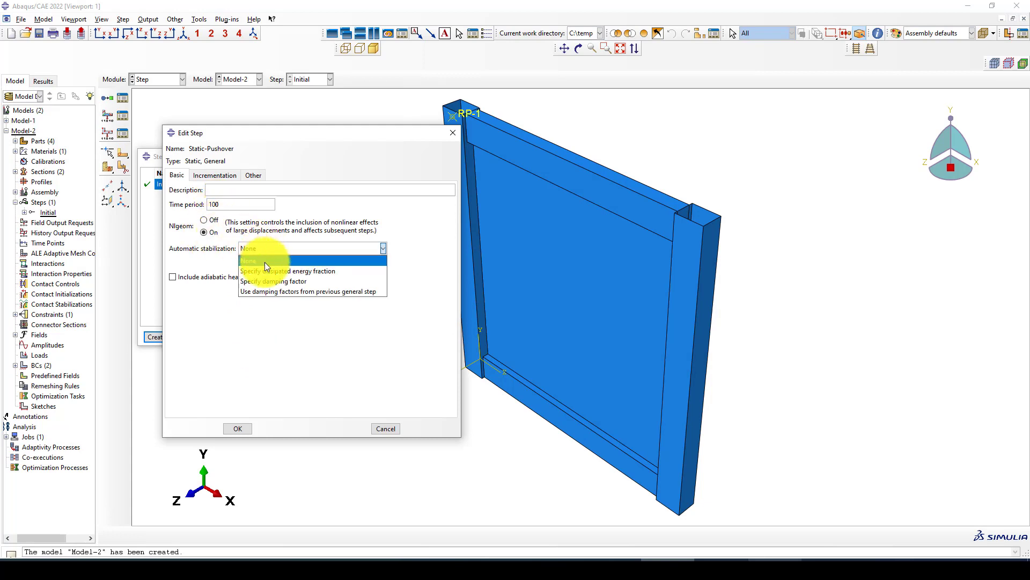
left_click(265, 262)
Allow up to 10000 increments in the Static-Pushover step, with initial size 0.1, minimum 1e-15 and maximum 1.
left_click(224, 175)
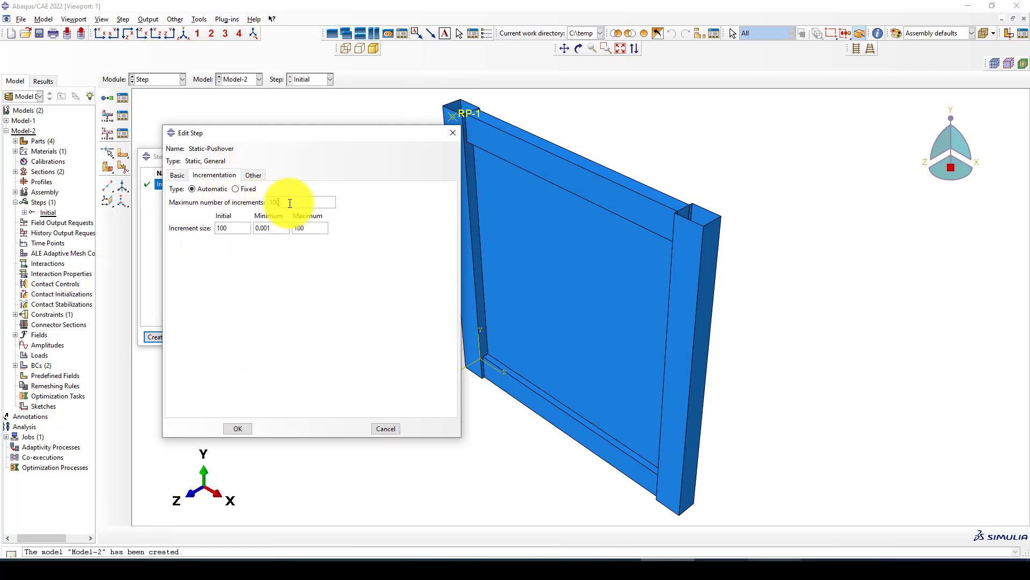
left_click(289, 203)
type("00")
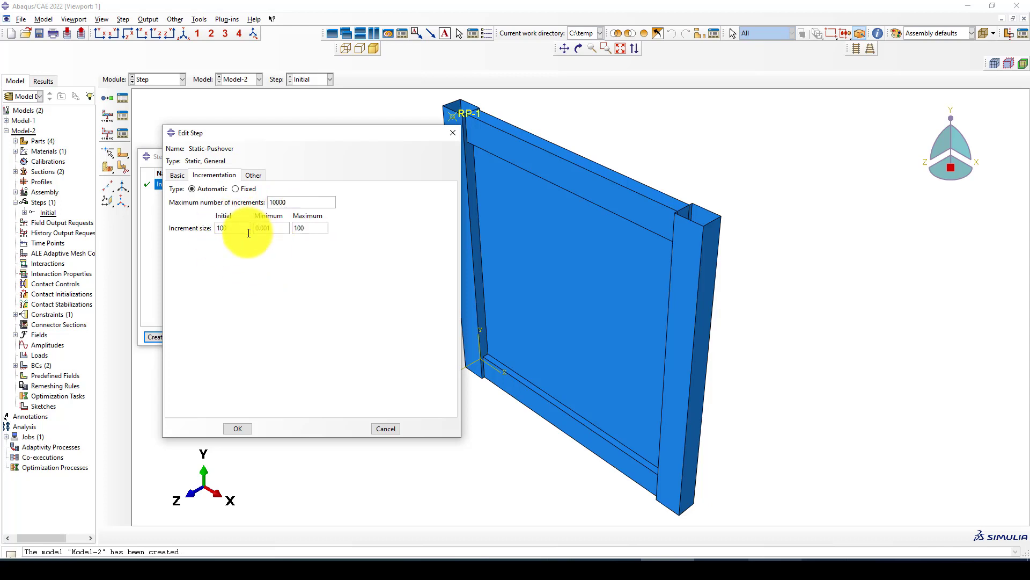
double_click(216, 228)
type("0.1")
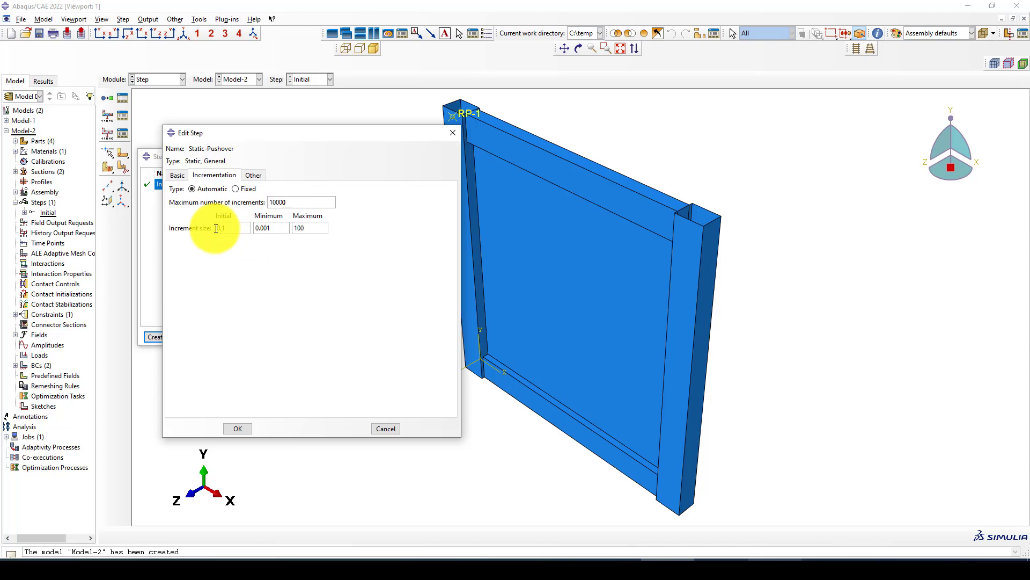
left_click_drag(279, 229, 247, 225)
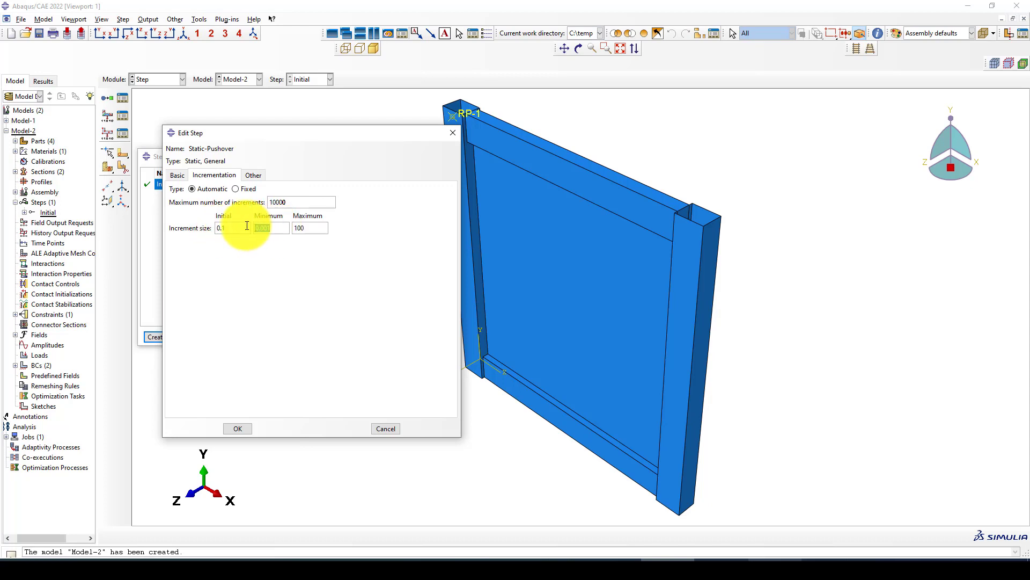
key("BackSpace")
type("1e-15")
left_click_drag(312, 230, 290, 225)
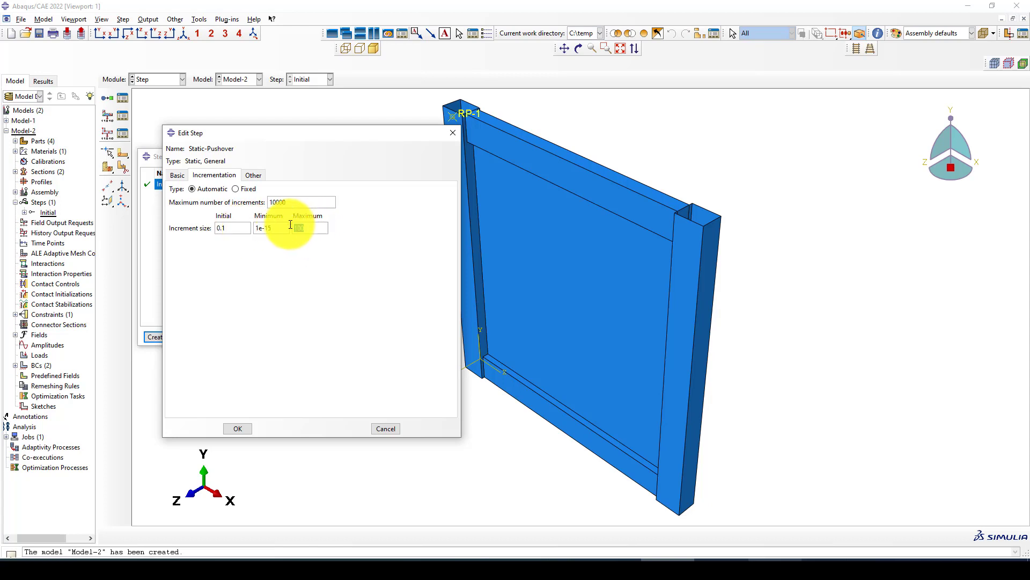
type("1")
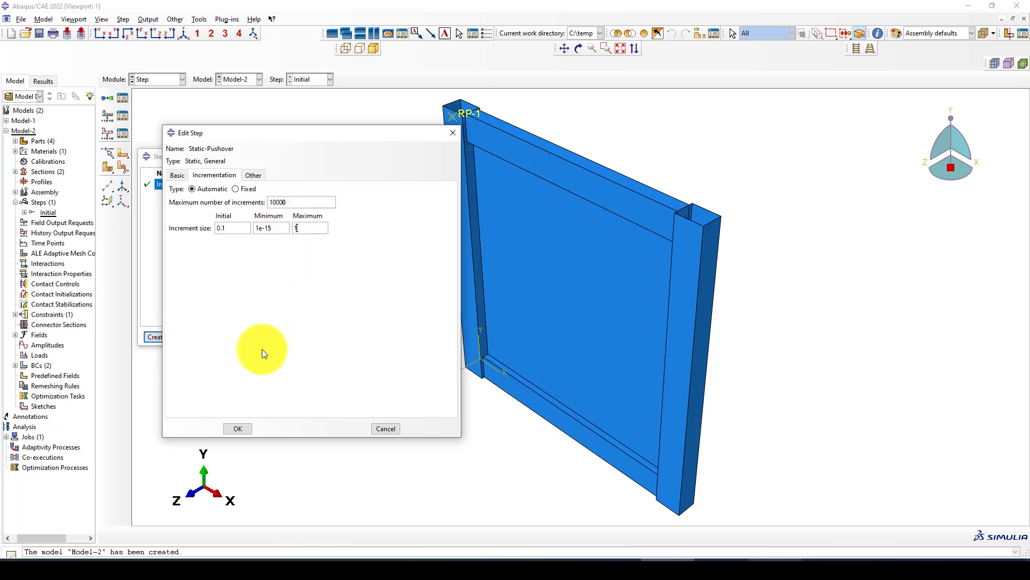
left_click(241, 428)
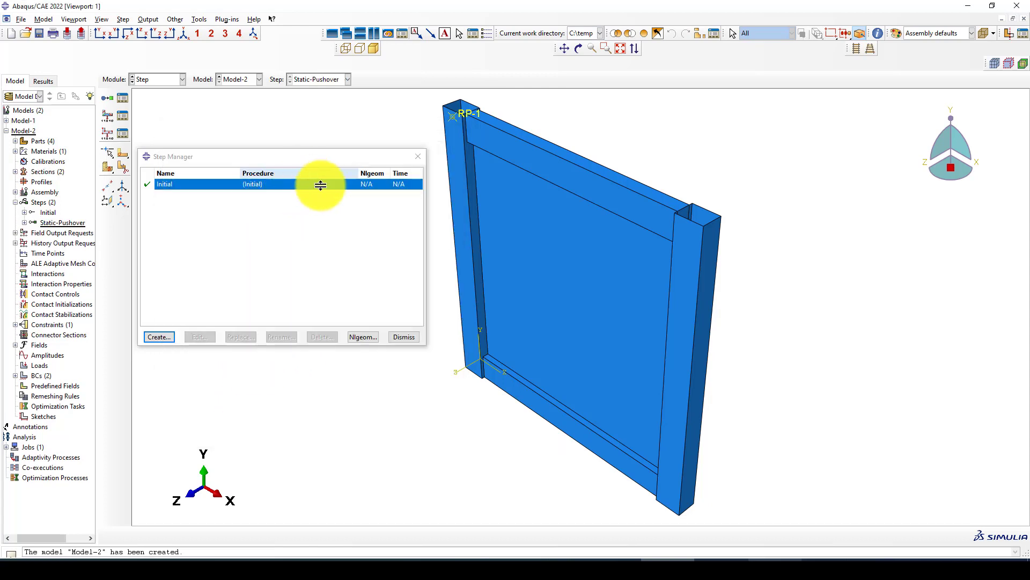
left_click(418, 156)
Remove the energy variables from history output request H-Output-1 and set its domain to the Dis set.
left_click(123, 131)
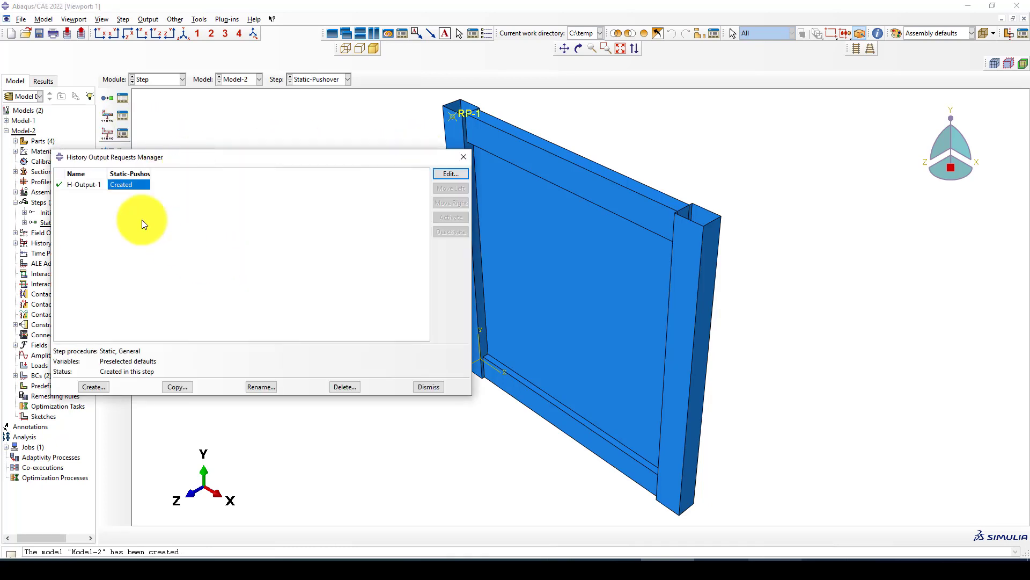
left_click(456, 175)
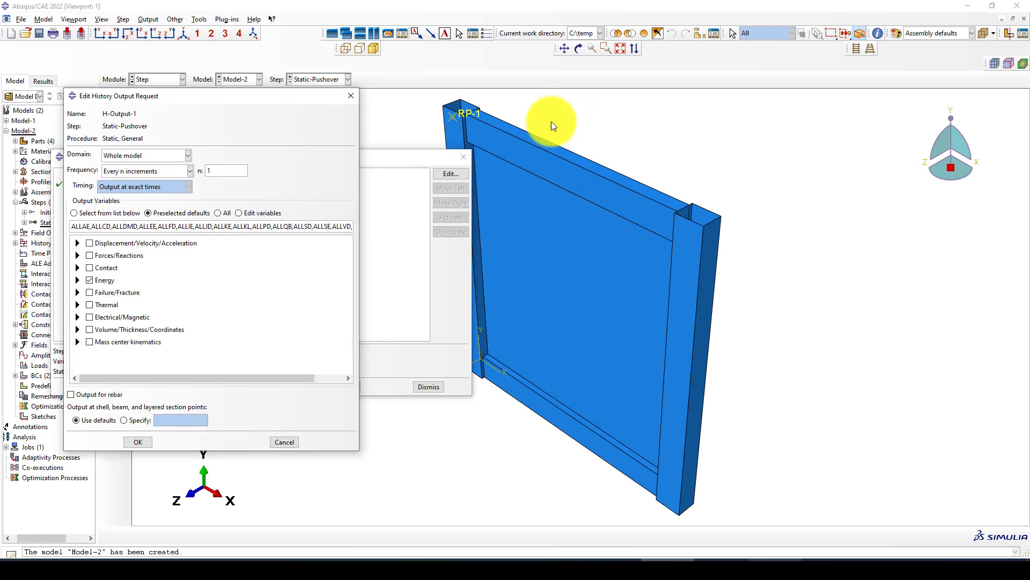
left_click(96, 281)
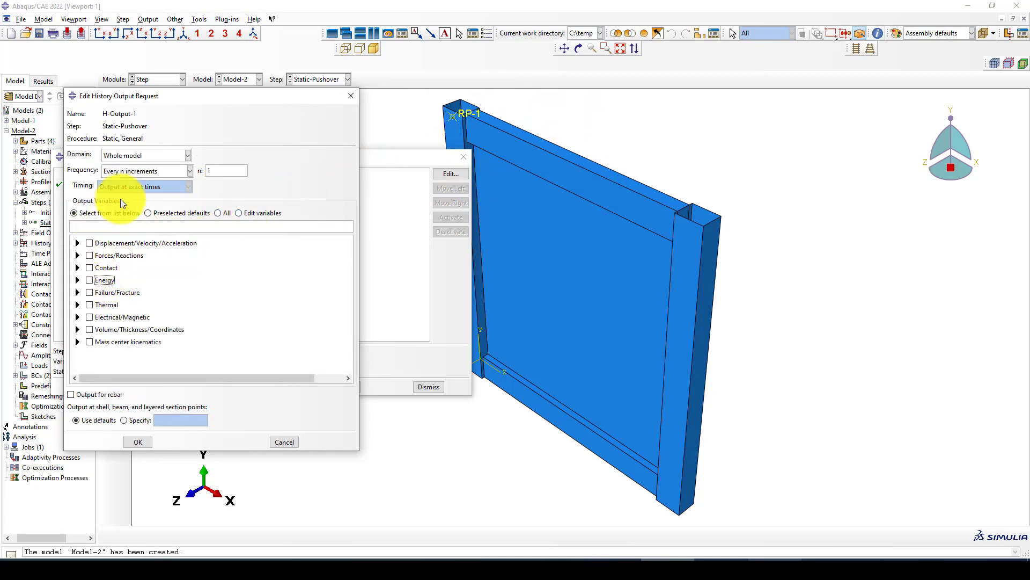
left_click(132, 157)
left_click(155, 176)
left_click(227, 154)
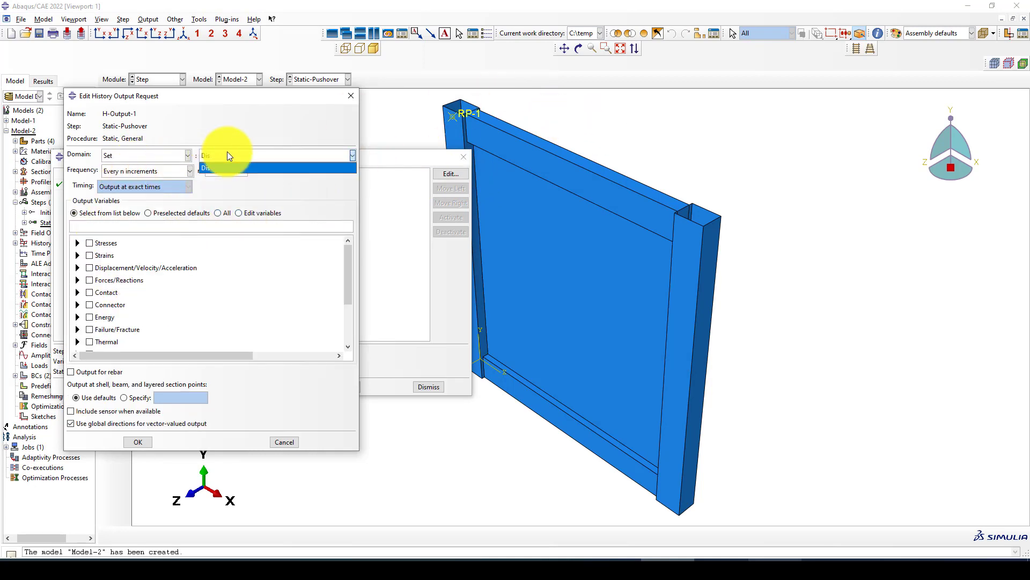
left_click(226, 165)
Request displacement U1 and reaction force RF1 as the history output variables for the Dis set.
left_click(77, 268)
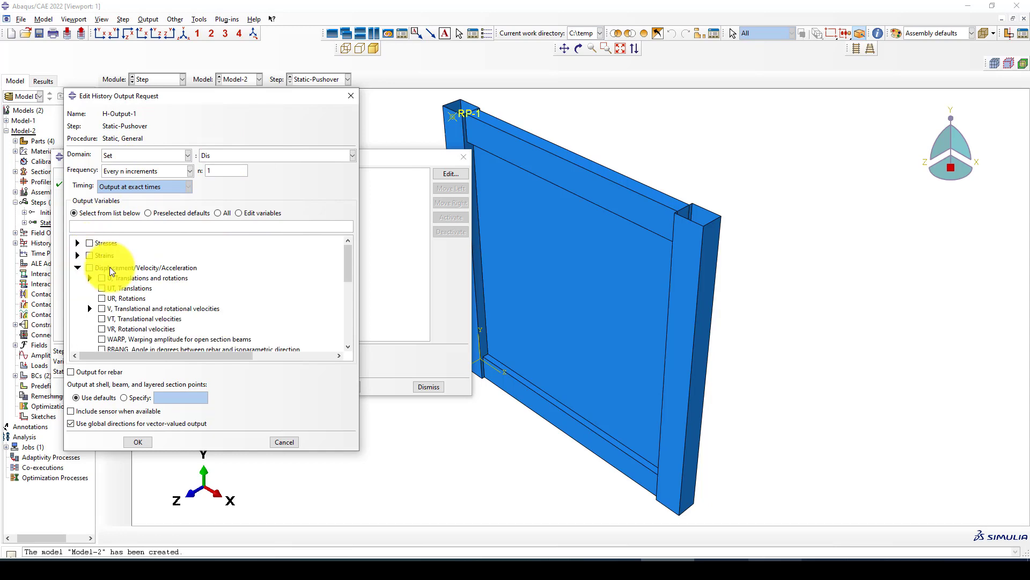
scroll(505, 111, "up", 1)
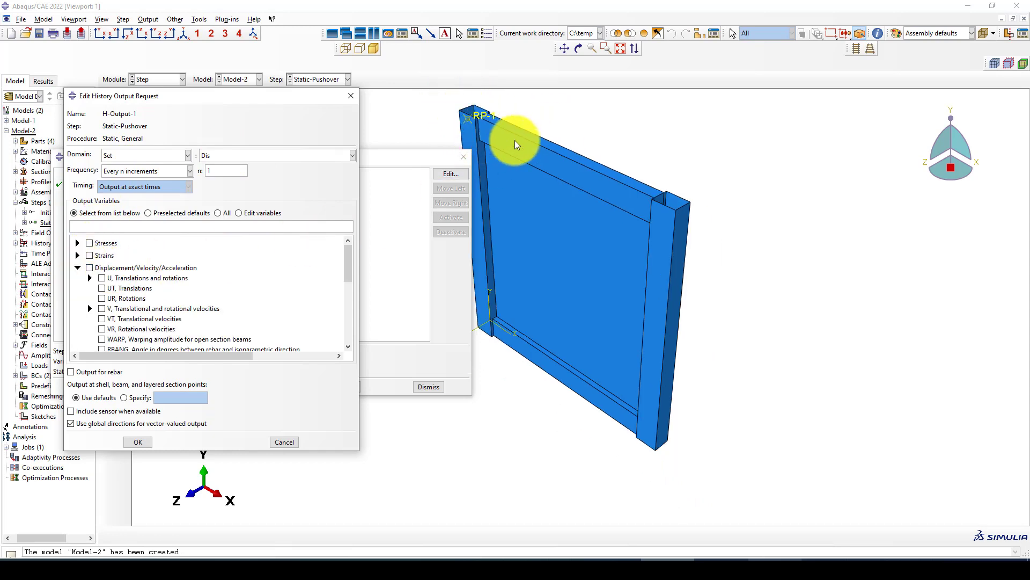
scroll(474, 124, "down", 1)
scroll(552, 135, "up", 1)
scroll(517, 113, "down", 1)
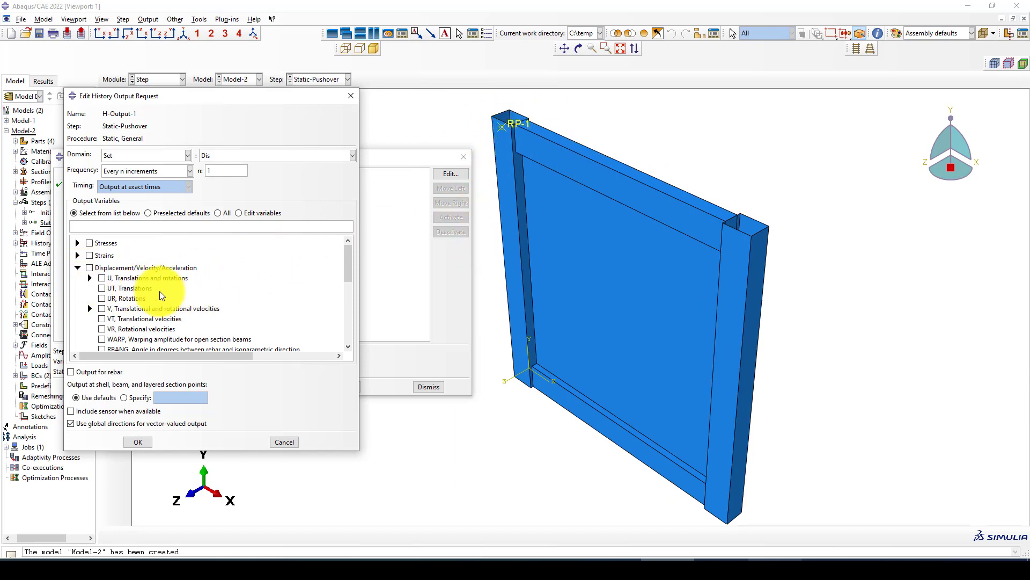
left_click(90, 278)
type("U1")
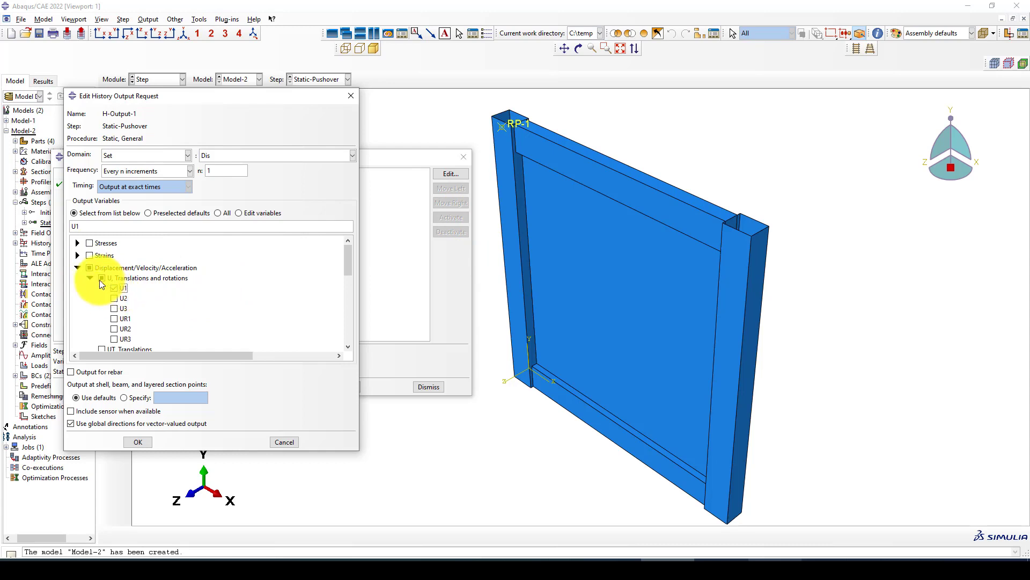
left_click(78, 280)
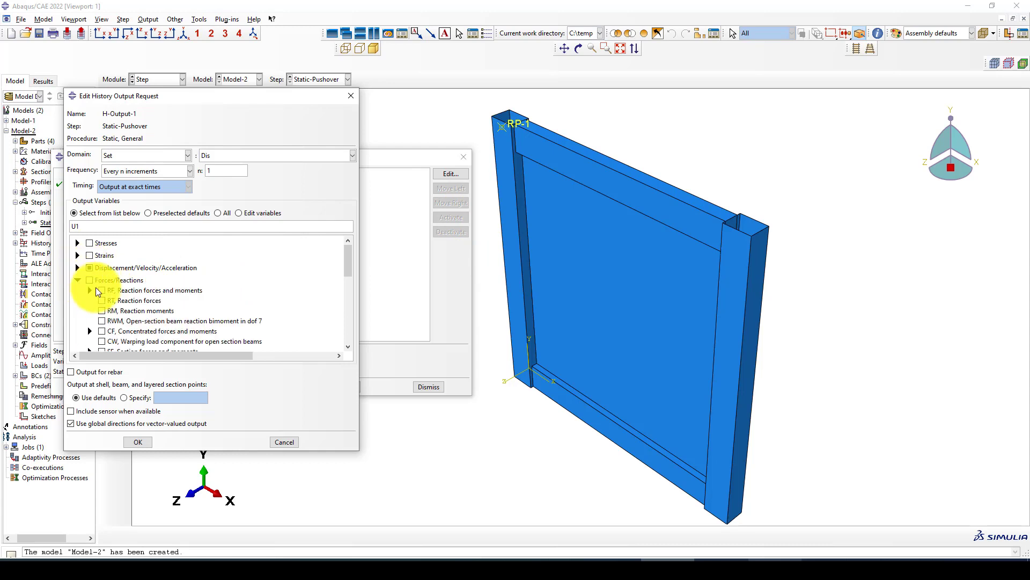
left_click(89, 290)
left_click(114, 300)
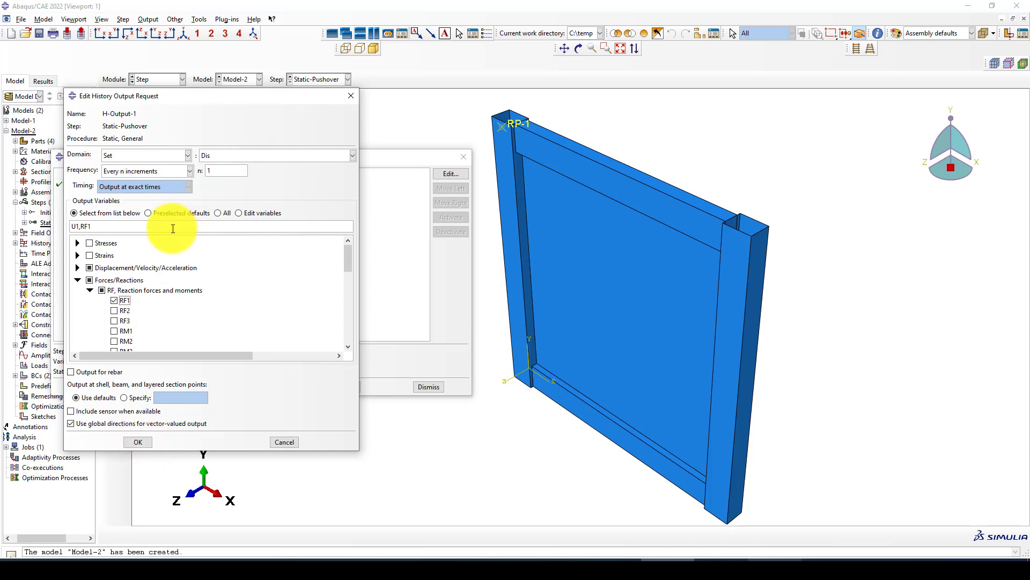
left_click(141, 441)
left_click(463, 157)
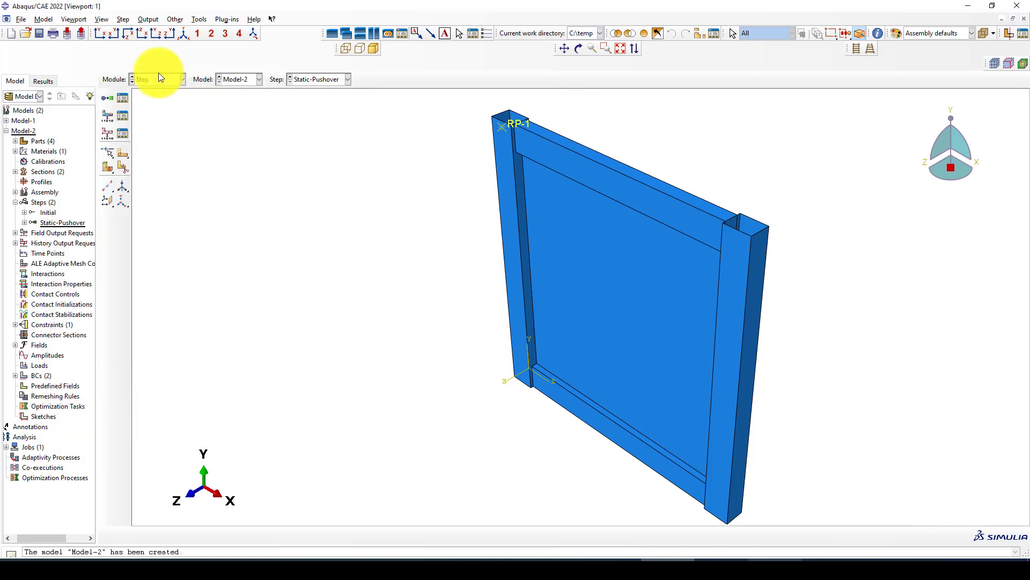
Create a Displacement/Rotation boundary condition named Dis in the Static-Pushover step, applied to the Dis set.
left_click(156, 79)
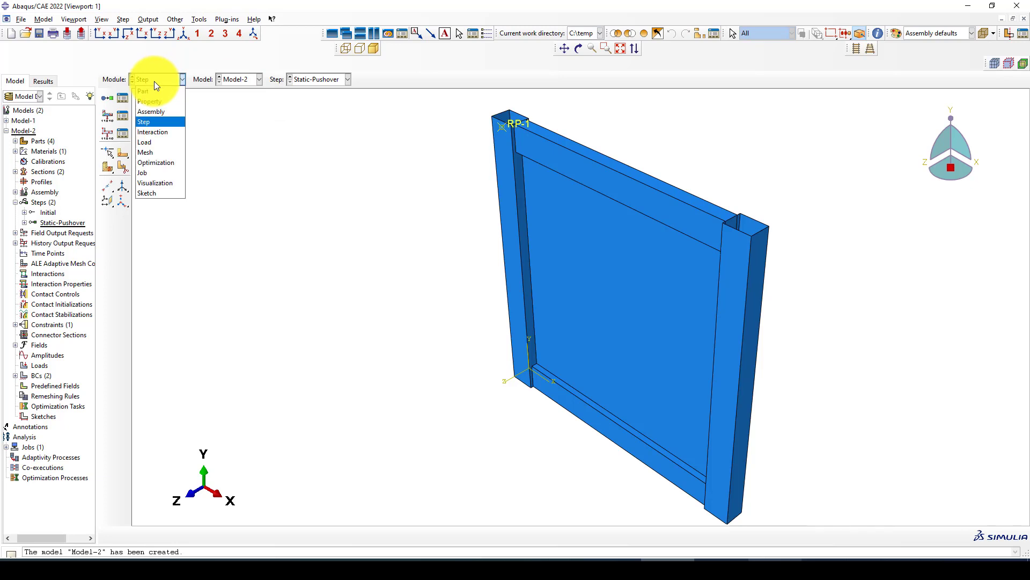
left_click(150, 143)
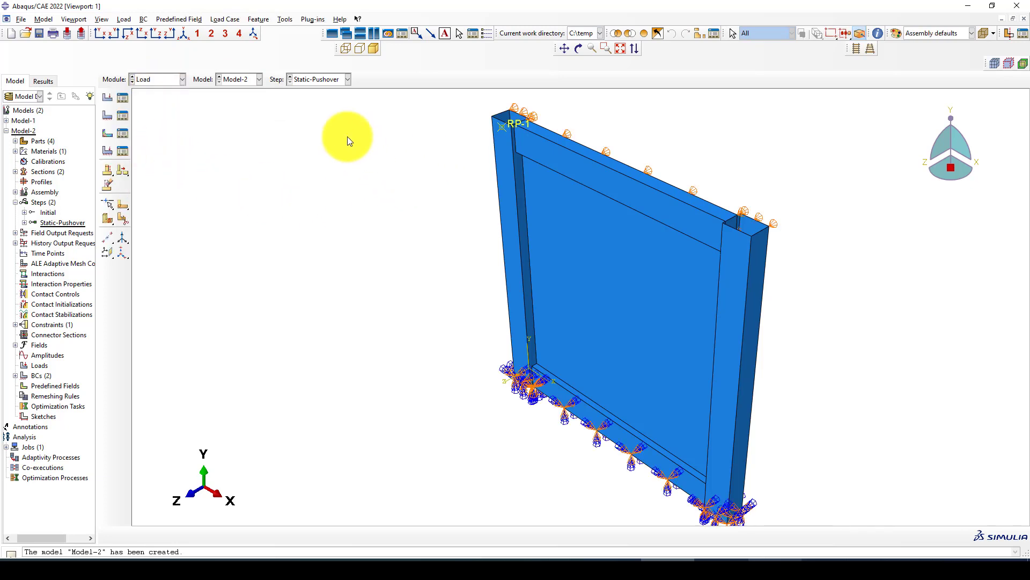
scroll(347, 137, "down", 1)
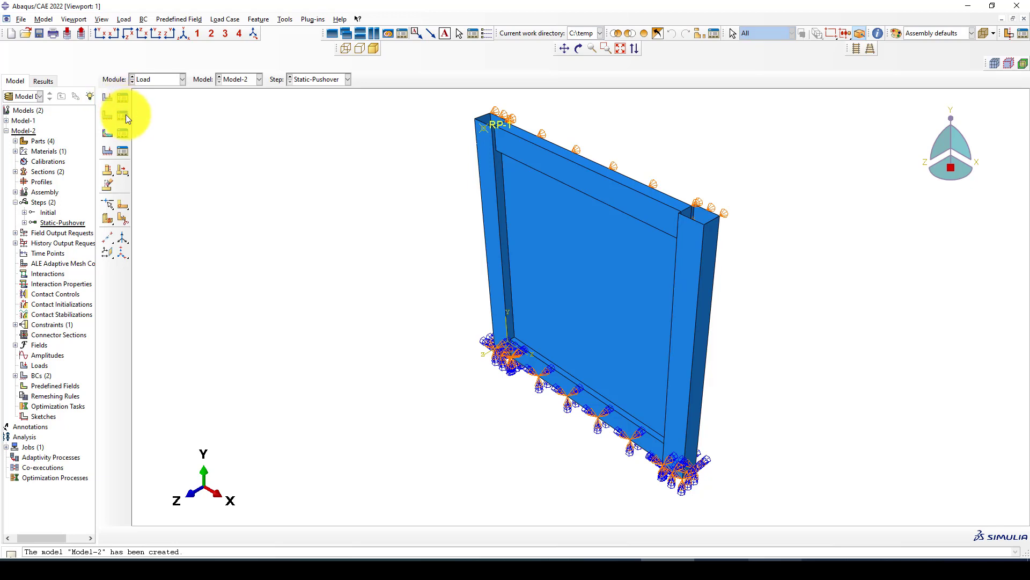
left_click(124, 115)
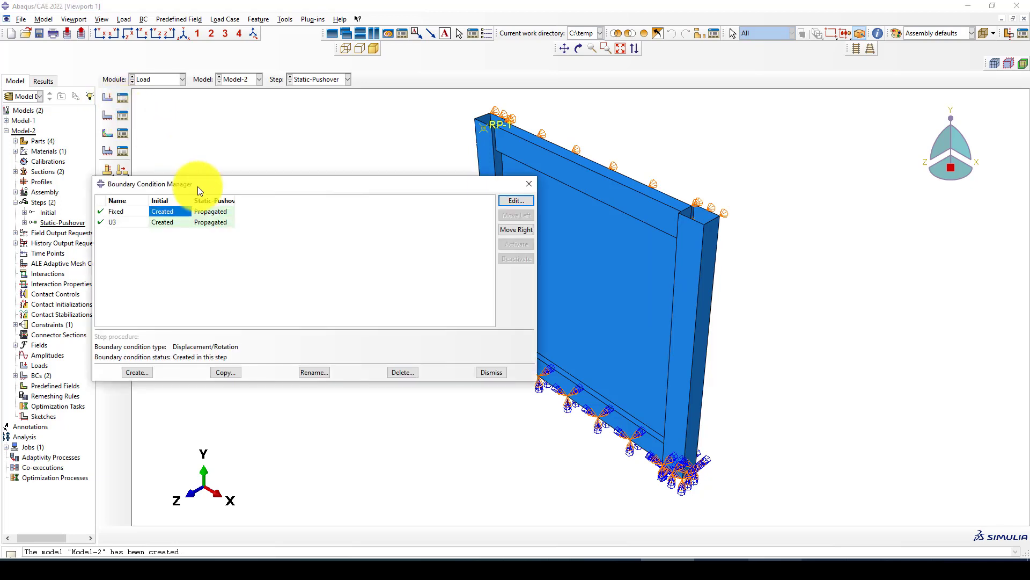
left_click(137, 372)
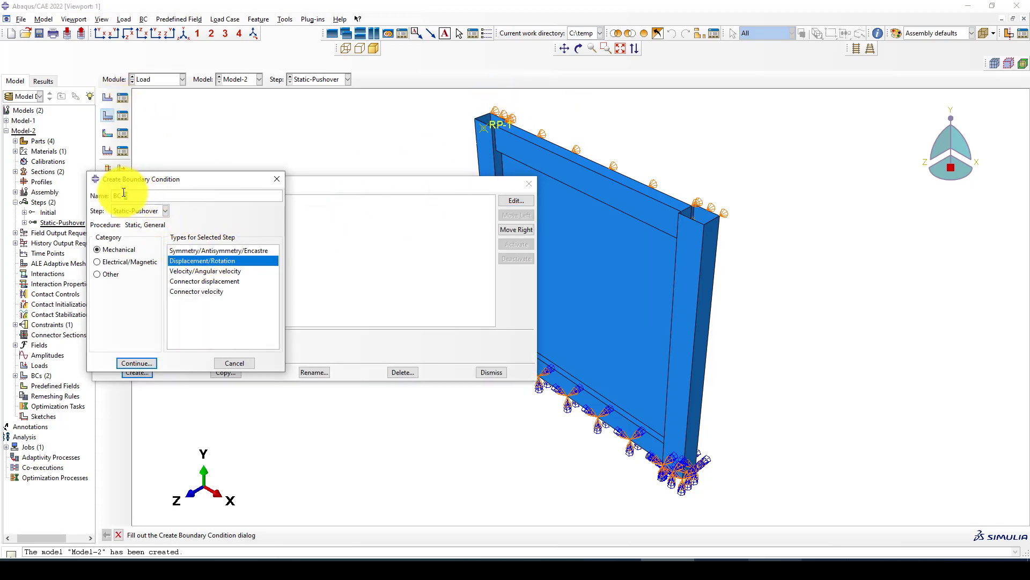
key("BackSpace")
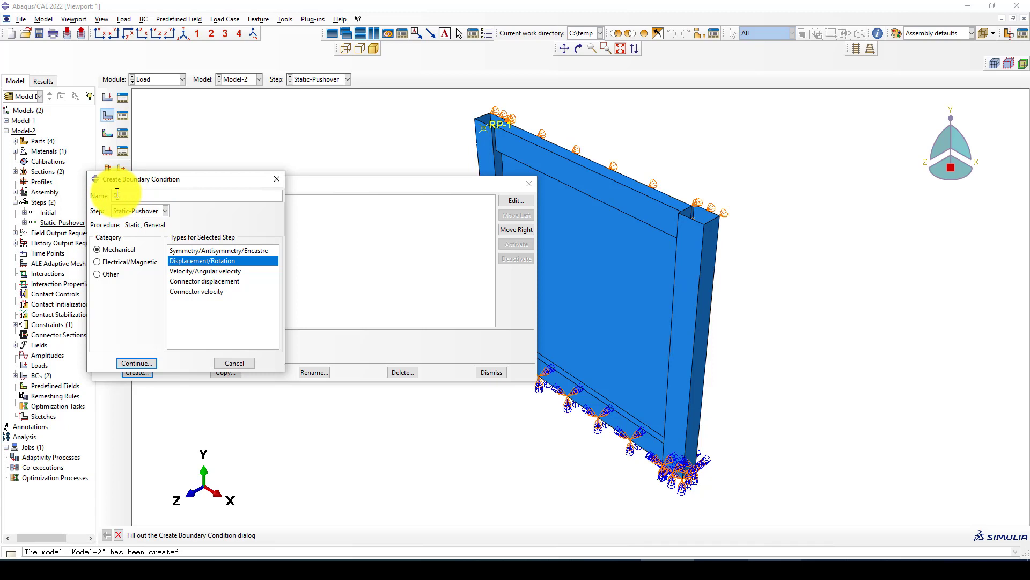
type("Dis")
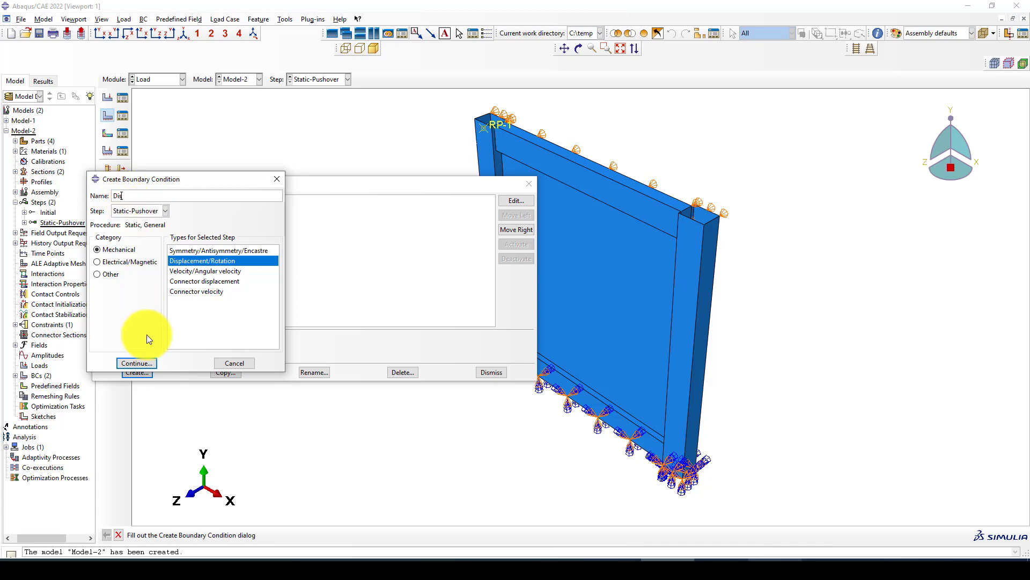
left_click(134, 363)
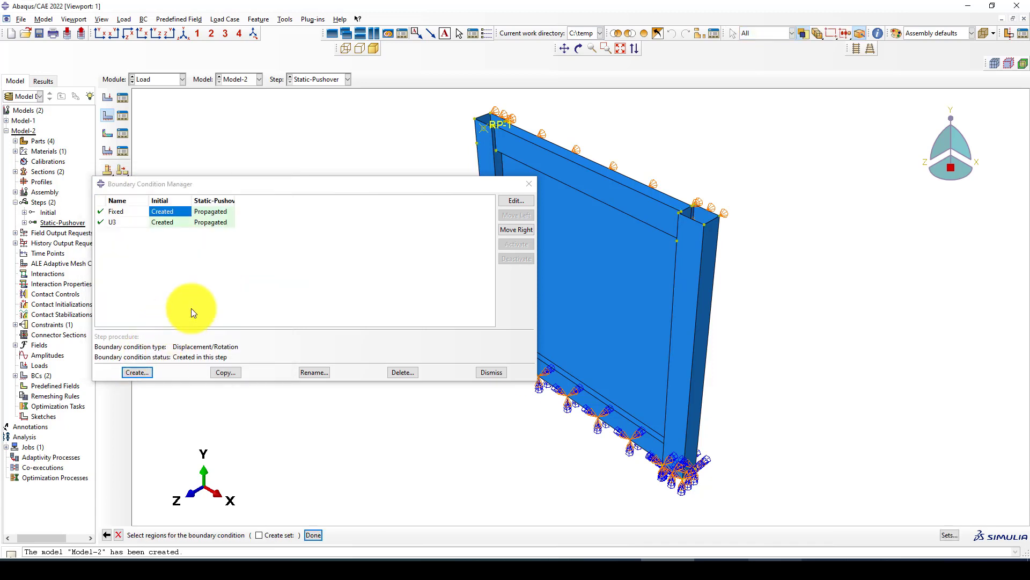
left_click(949, 534)
left_click(89, 189)
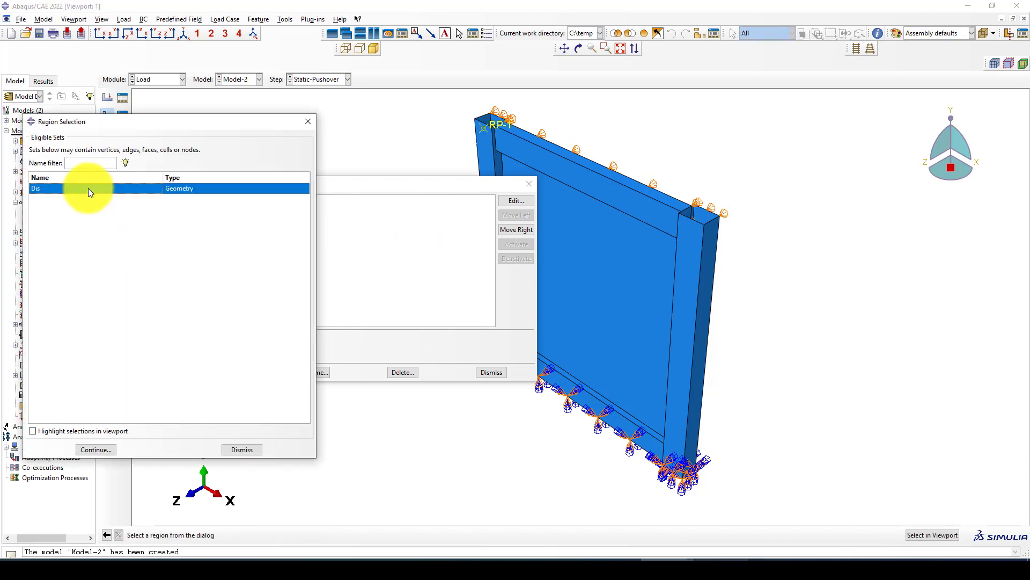
left_click(96, 450)
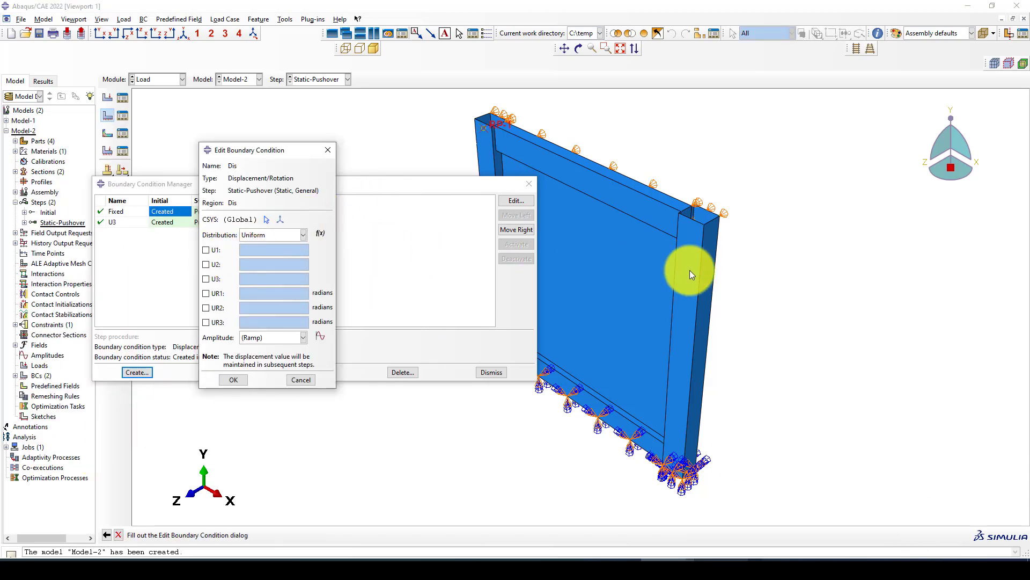
Set the U1 displacement of the Dis boundary condition to 200 and finish managing the boundary conditions.
scroll(692, 263, "up", 2)
scroll(699, 424, "down", 2)
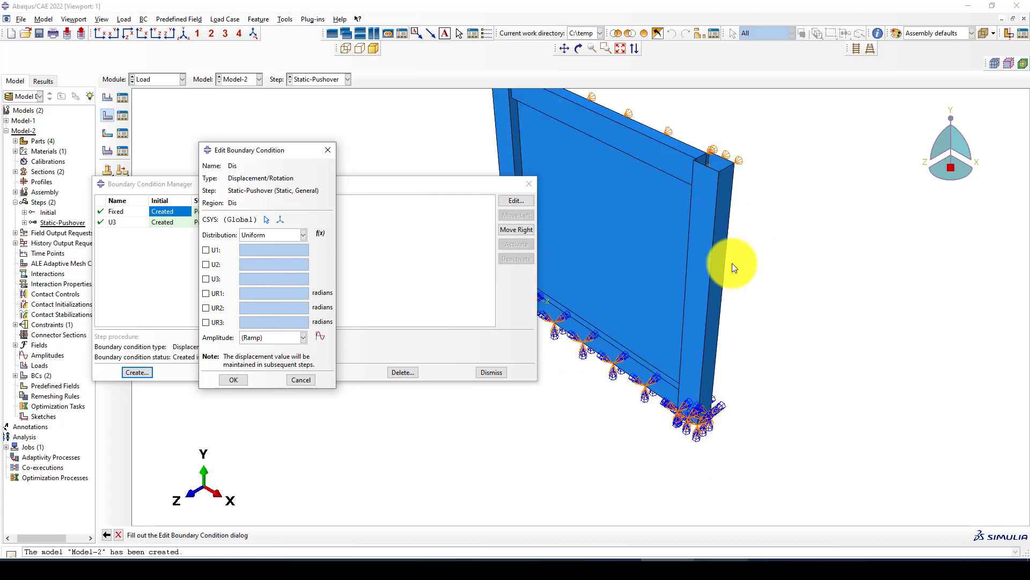
scroll(704, 391, "up", 1)
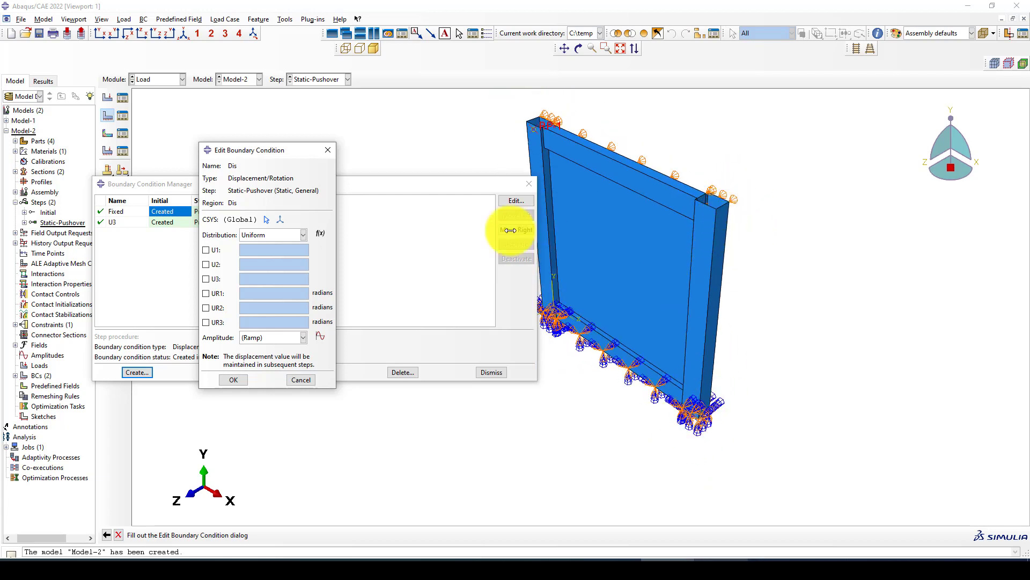
left_click(206, 249)
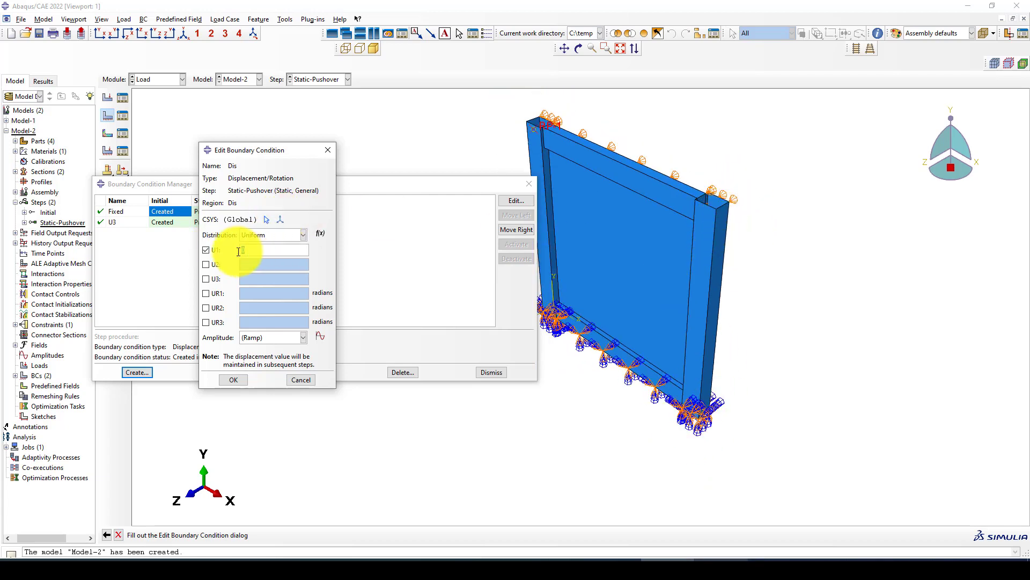
type("100")
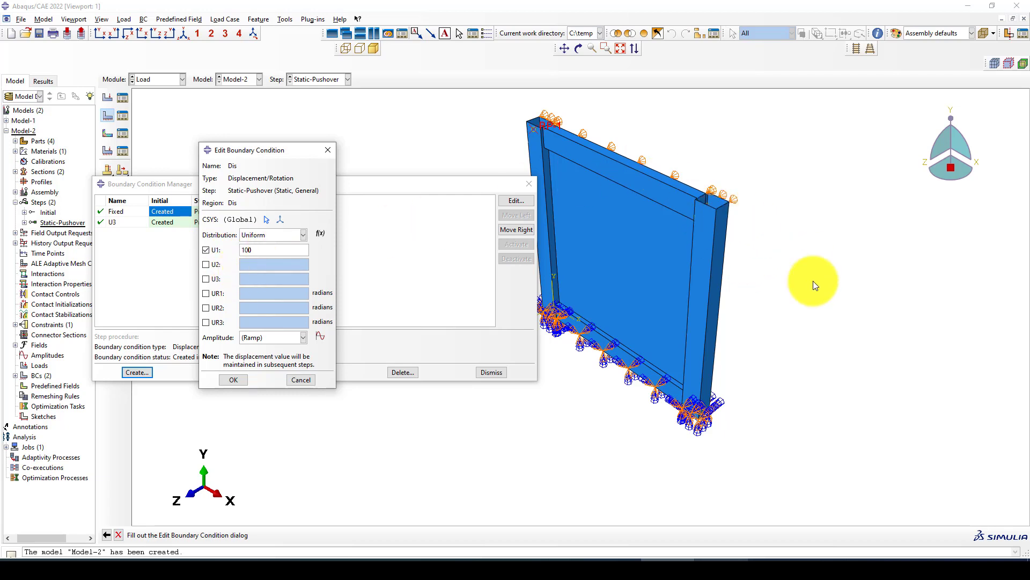
left_click_drag(264, 251, 237, 254)
type("200")
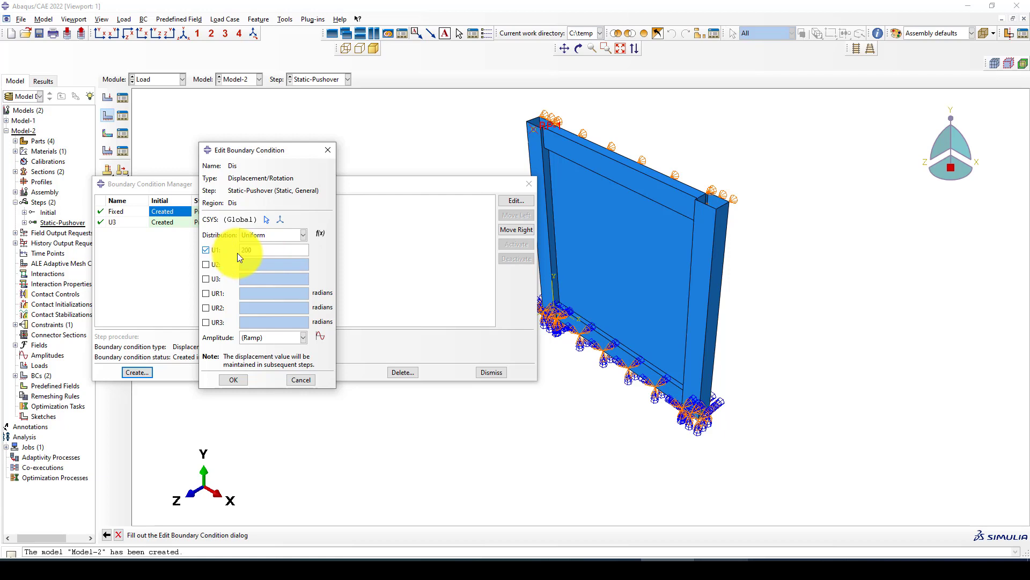
left_click(237, 380)
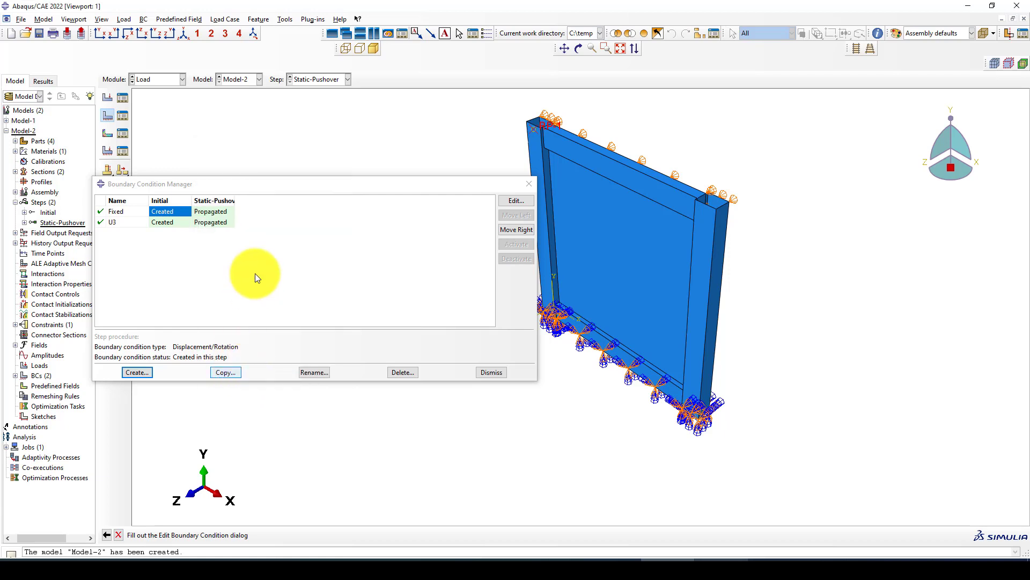
left_click(529, 183)
Open Model-2's keywords for editing and insert an empty line just before the Static-Pushover step block.
left_click(146, 79)
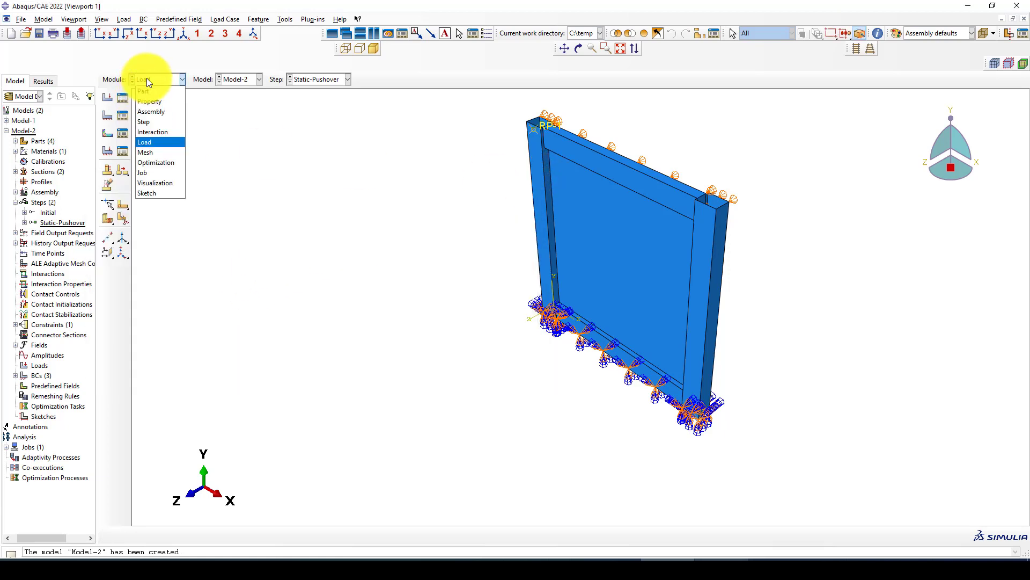
left_click(13, 133)
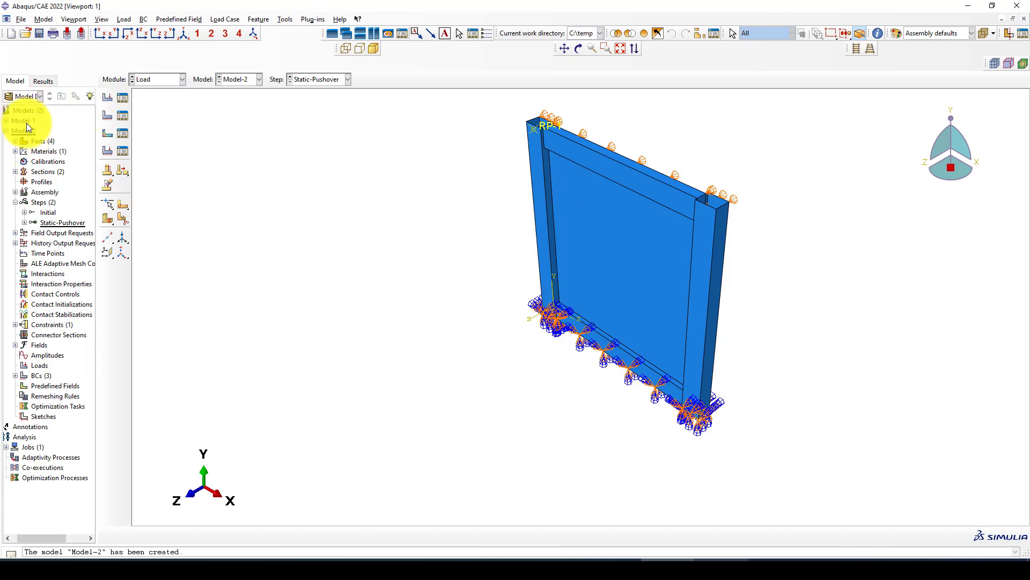
double_click(24, 120)
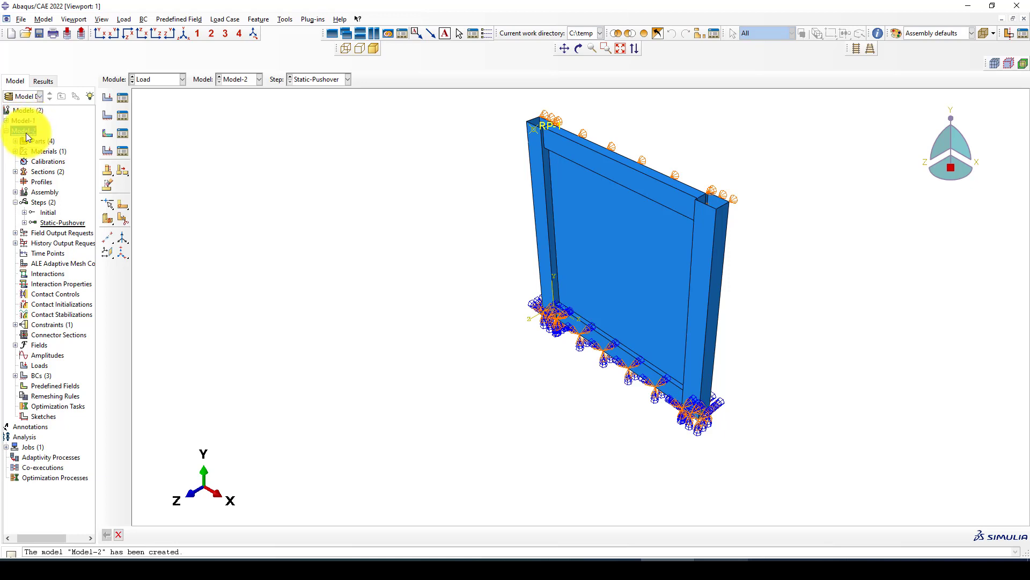
right_click(26, 133)
left_click(55, 171)
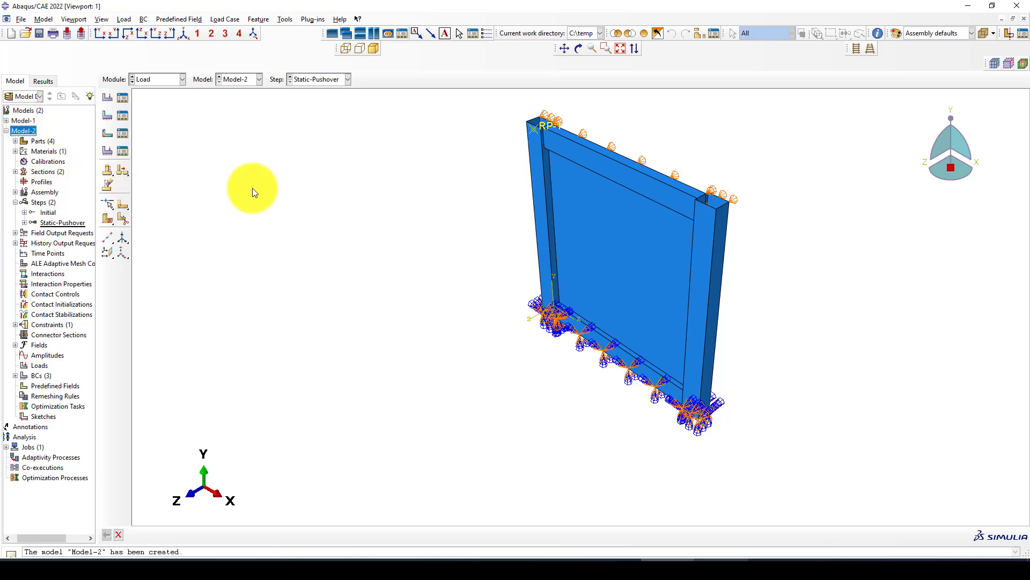
left_click_drag(325, 105, 324, 211)
left_click(234, 175)
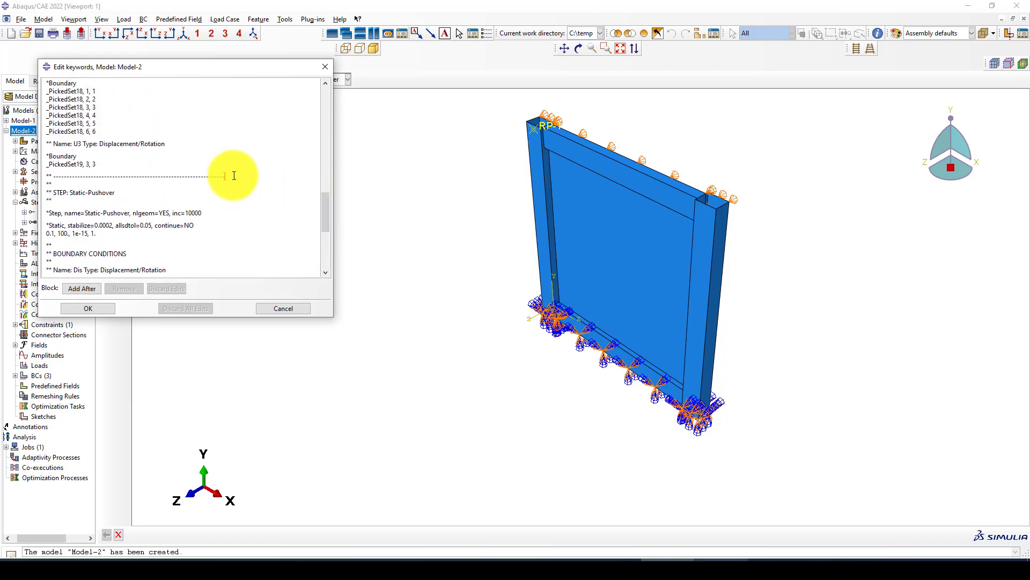
key("Return")
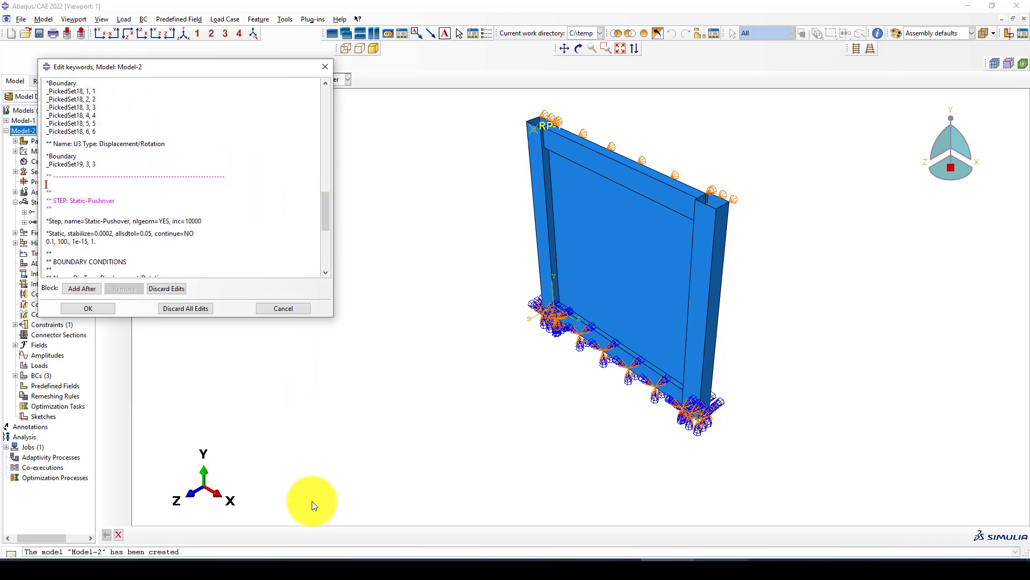
Copy the line "*IMPERFECTION, FILE=Buckle, STEP=1" from the Word document into the empty line of Model-2's keywords in Abaqus/CAE.
left_click(329, 559)
scroll(397, 422, "down", 5)
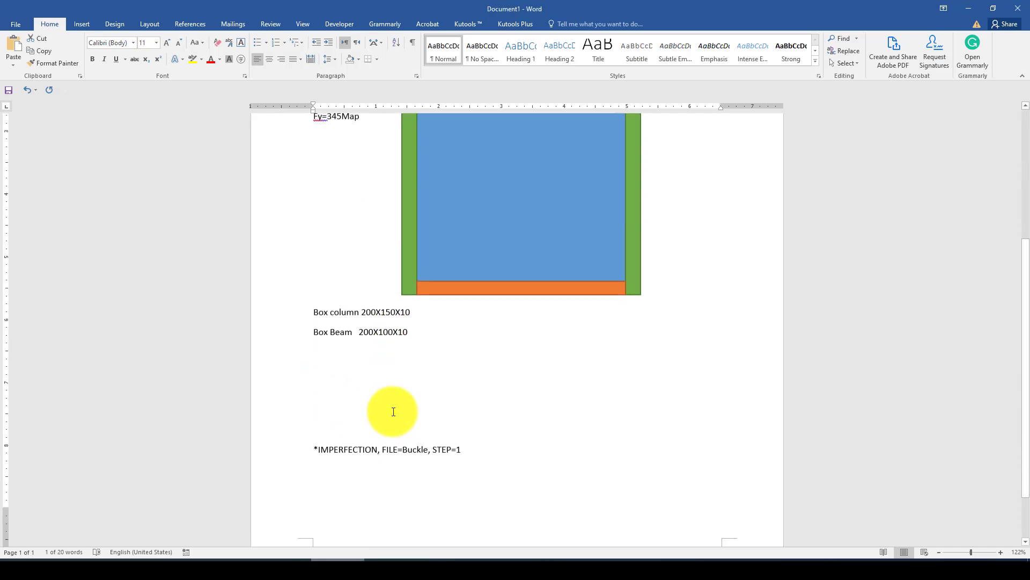
left_click_drag(461, 389, 315, 388)
right_click(341, 392)
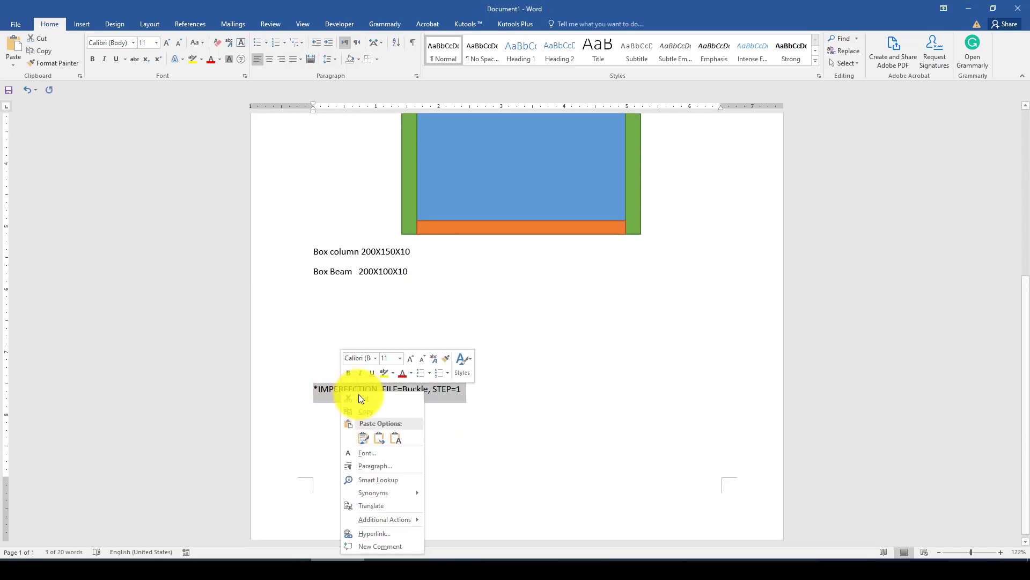
left_click(359, 410)
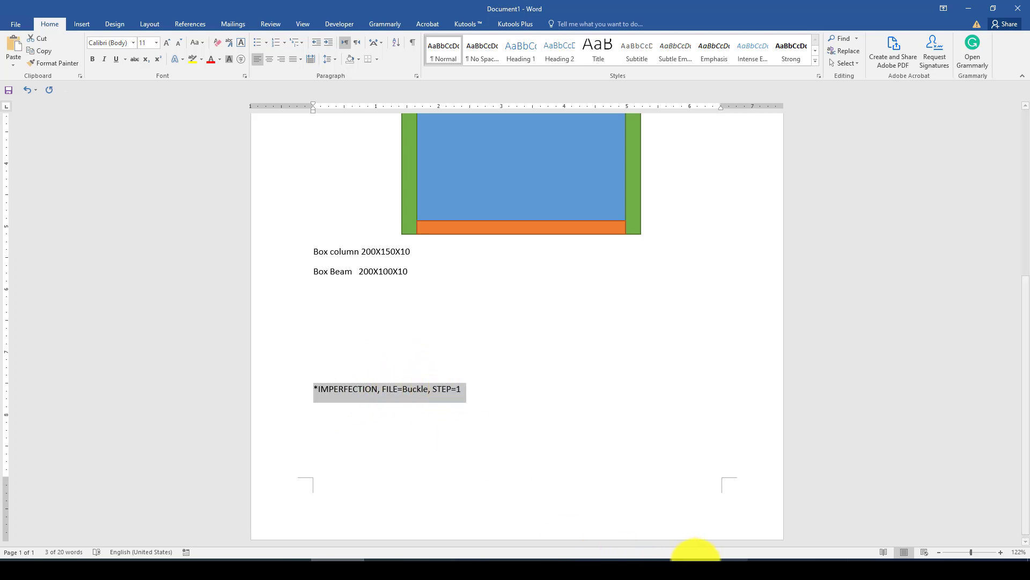
left_click(664, 554)
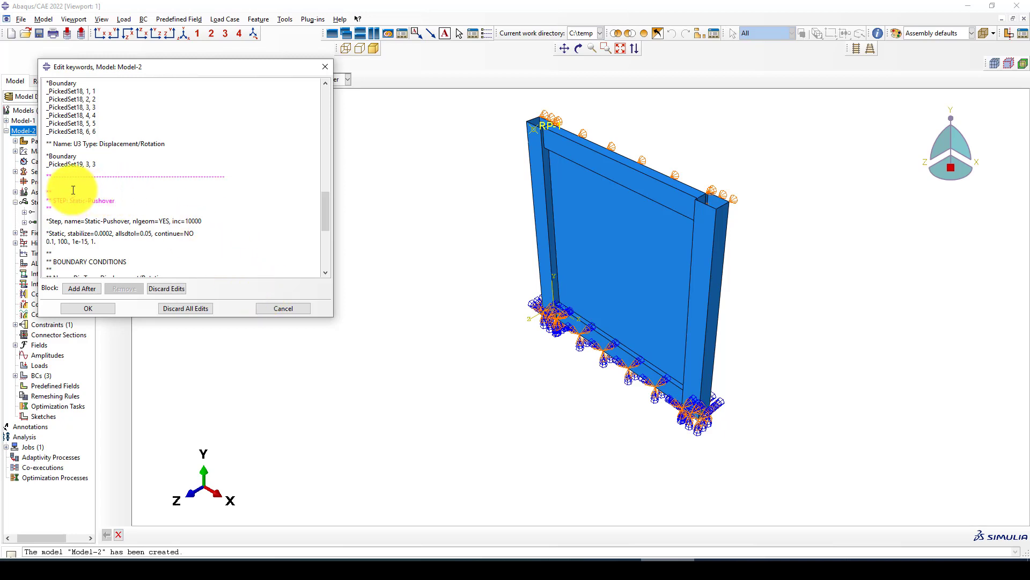
key("ctrl+v")
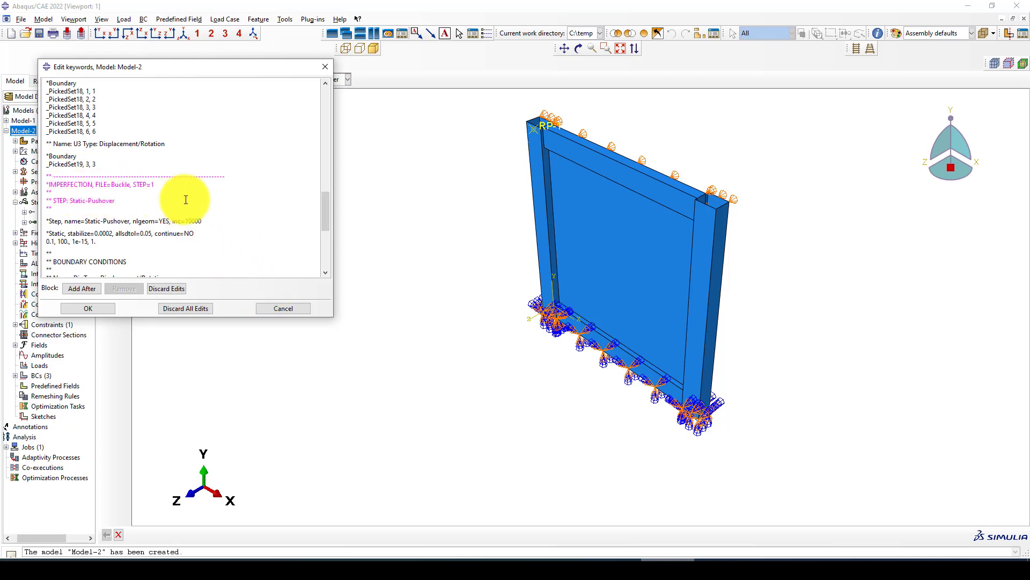
Add the data lines "1, 10", "2, 10" and "3, 10" below the *IMPERFECTION keyword and save the keyword edits.
key("Return")
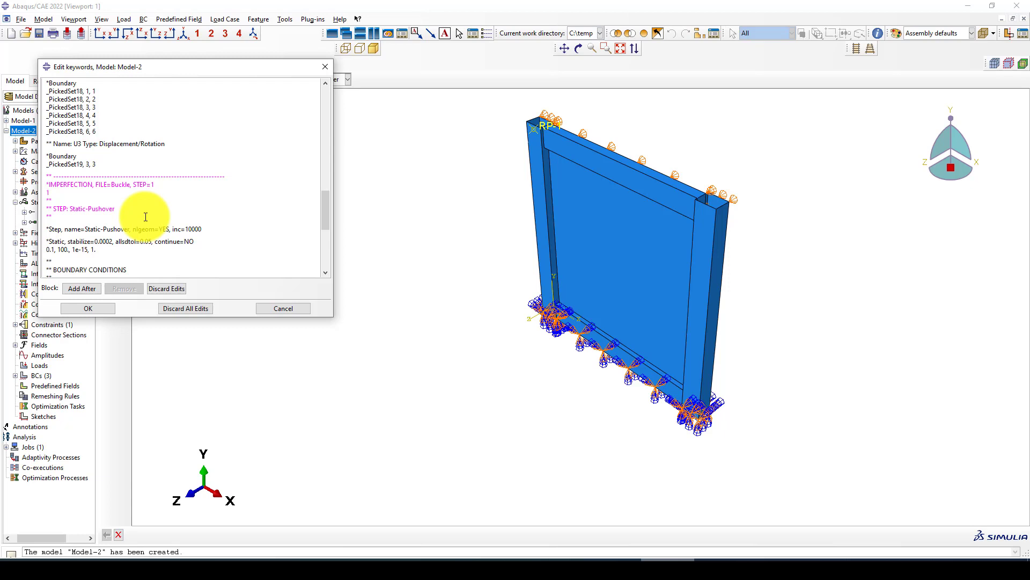
type("1, 10")
key("Return")
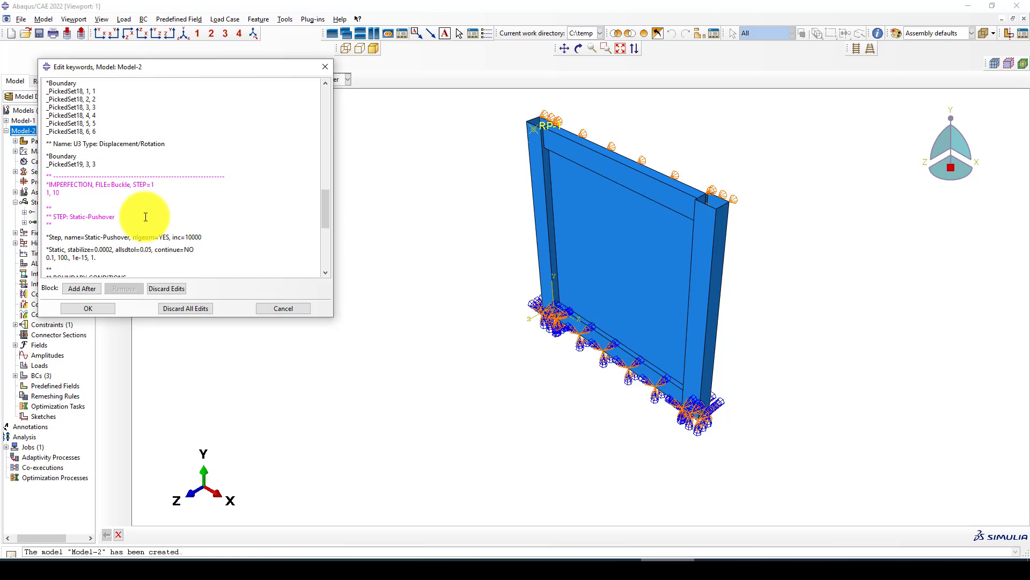
type("2, 10")
key("Return")
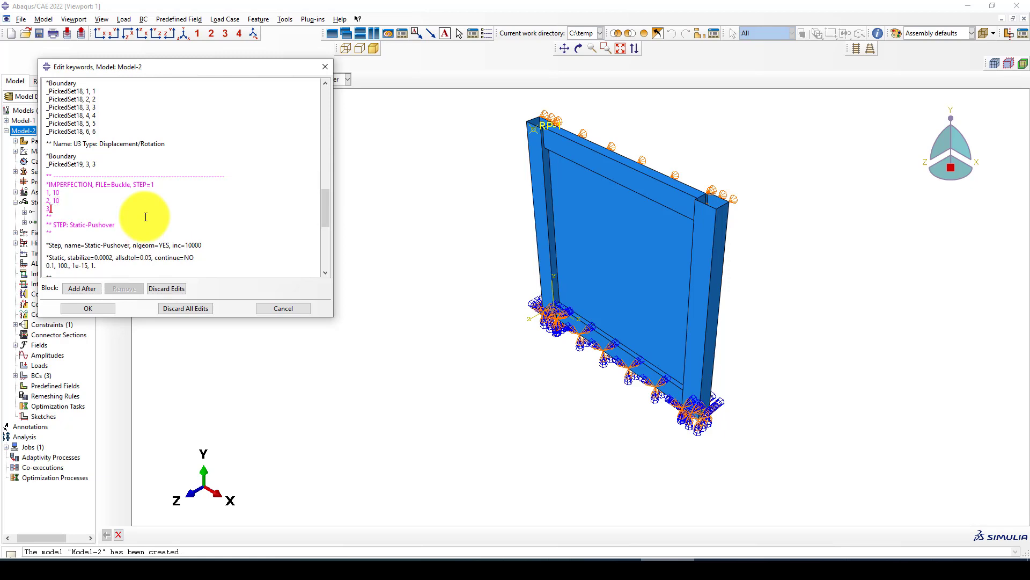
type("3, 10")
left_click(88, 308)
Create a full analysis job named Pushover for Model-2 in the Job module, keeping the default job settings.
left_click(164, 79)
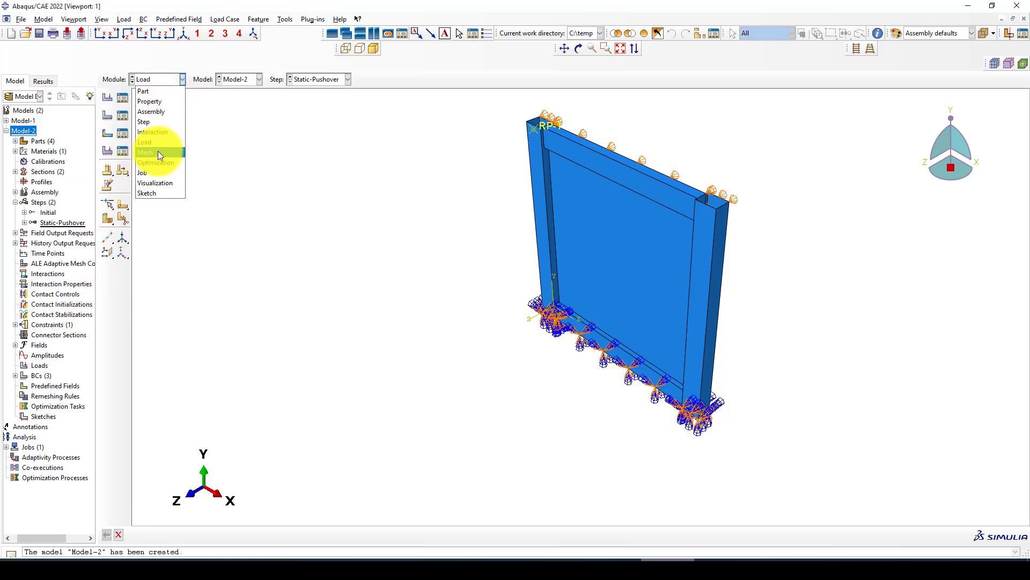
left_click(153, 172)
left_click(123, 98)
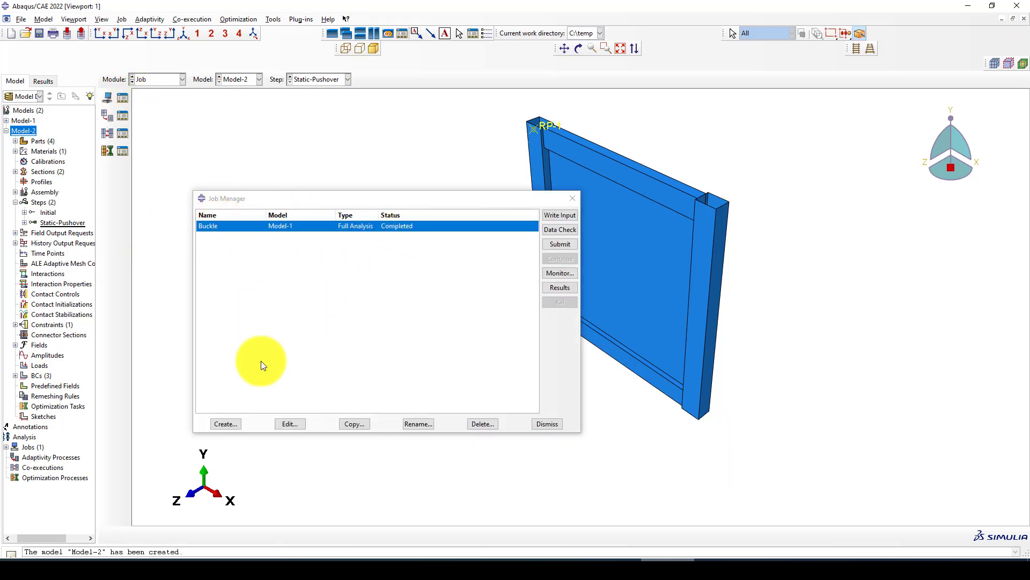
left_click(232, 424)
type("P")
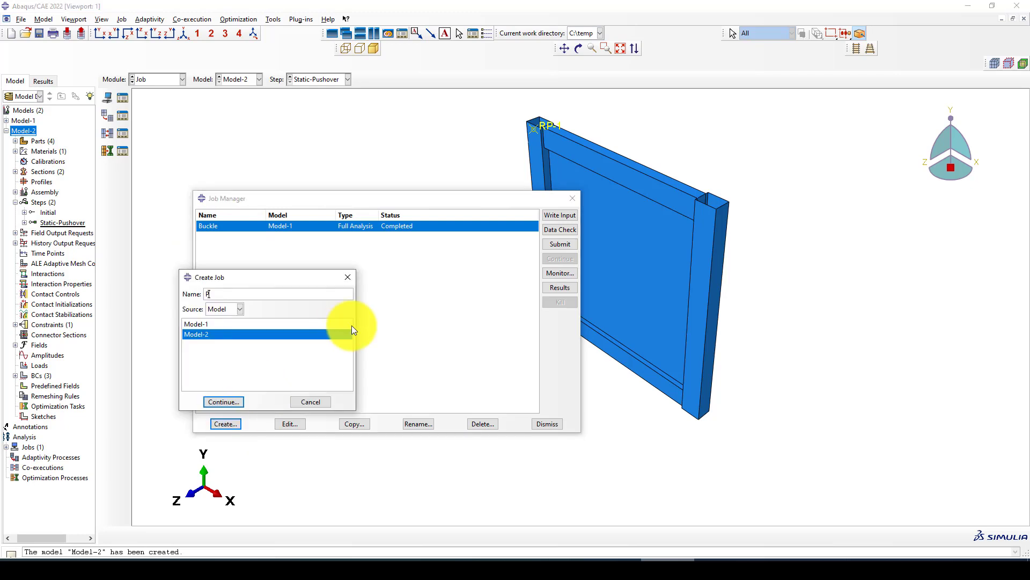
type("ushvoe")
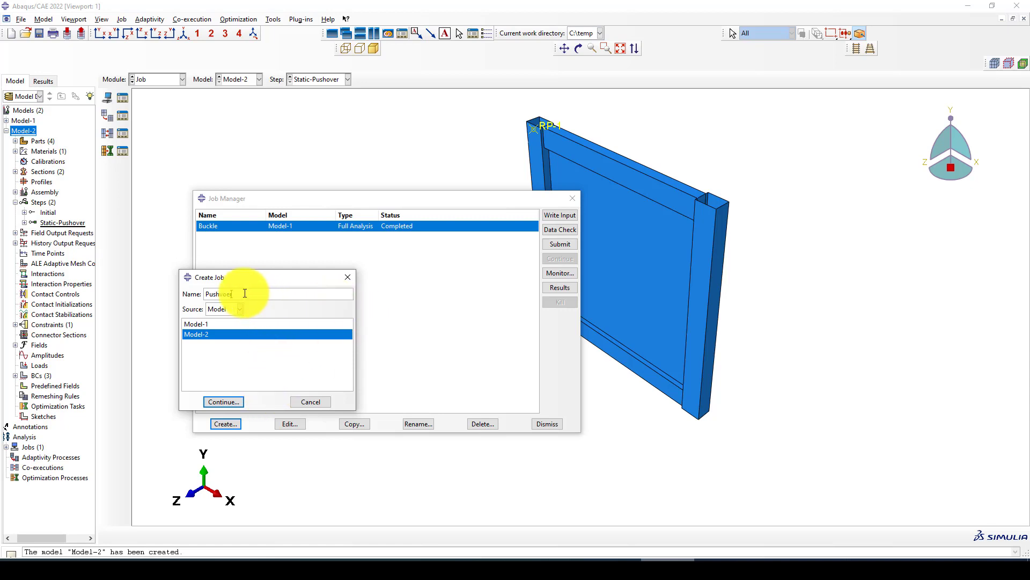
left_click_drag(236, 294, 218, 292)
key("BackSpace")
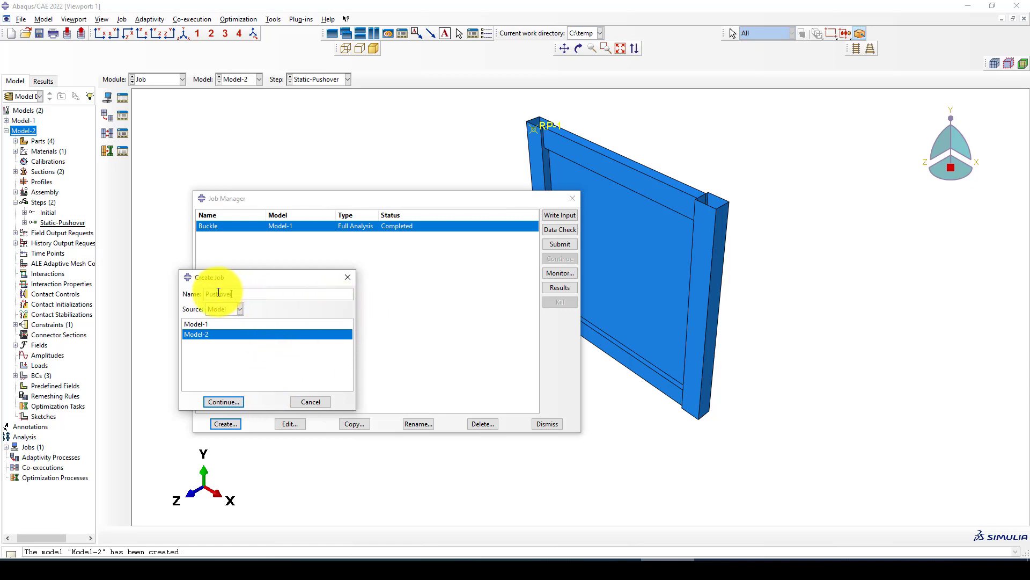
left_click(224, 402)
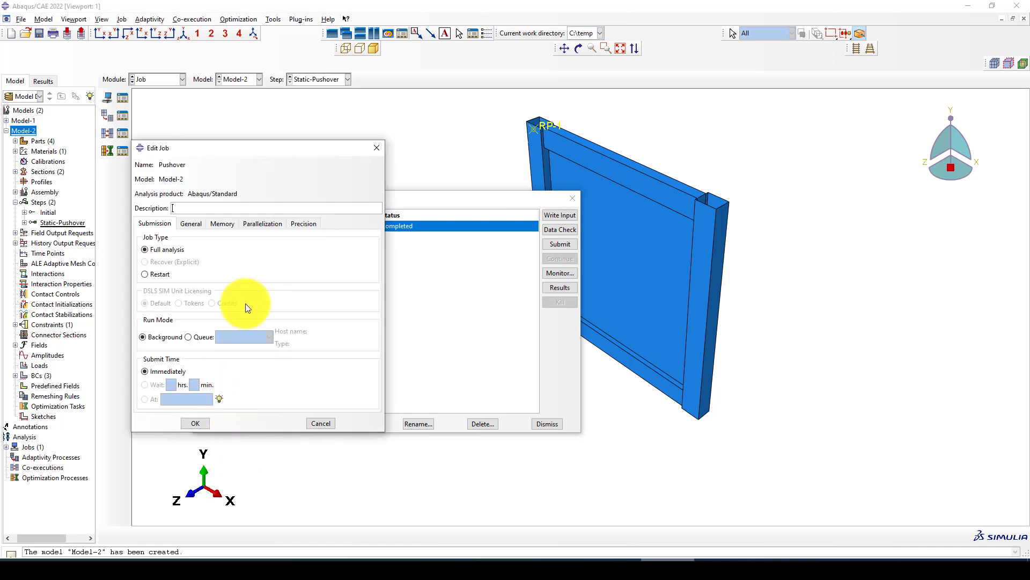
left_click(194, 424)
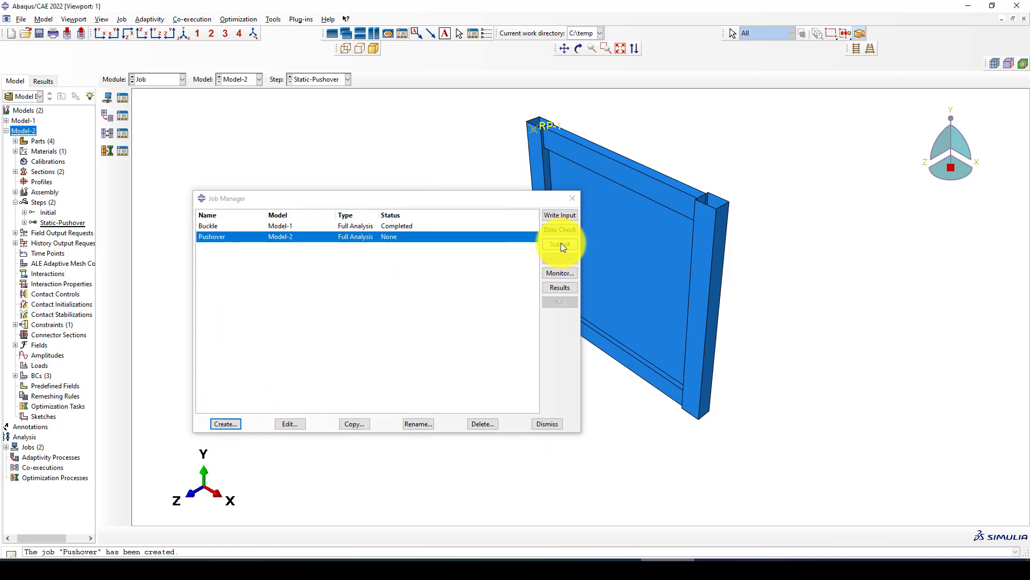
Submit the Pushover job and monitor its run until the analysis finishes.
left_click(561, 243)
left_click(47, 146)
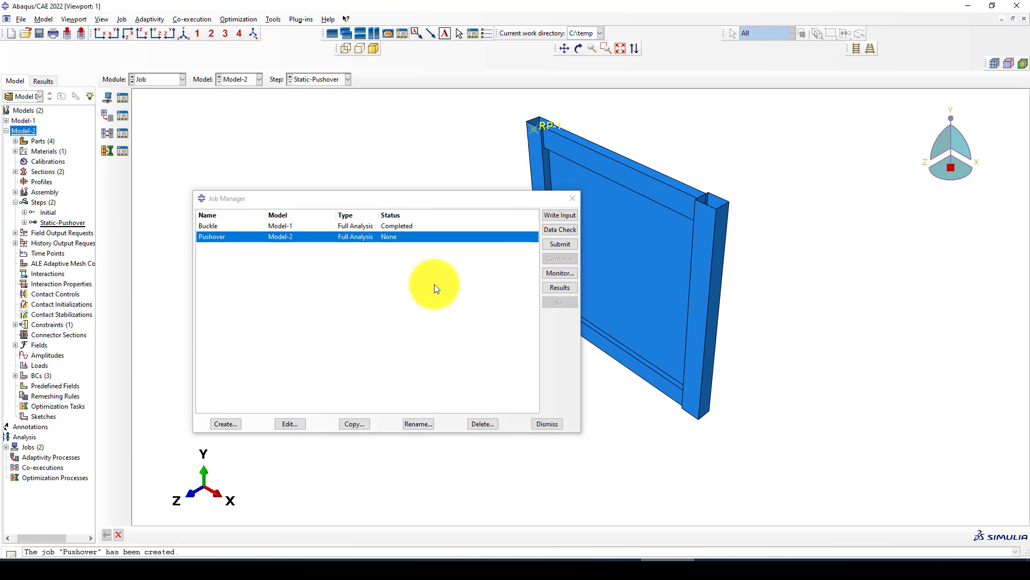
left_click(546, 278)
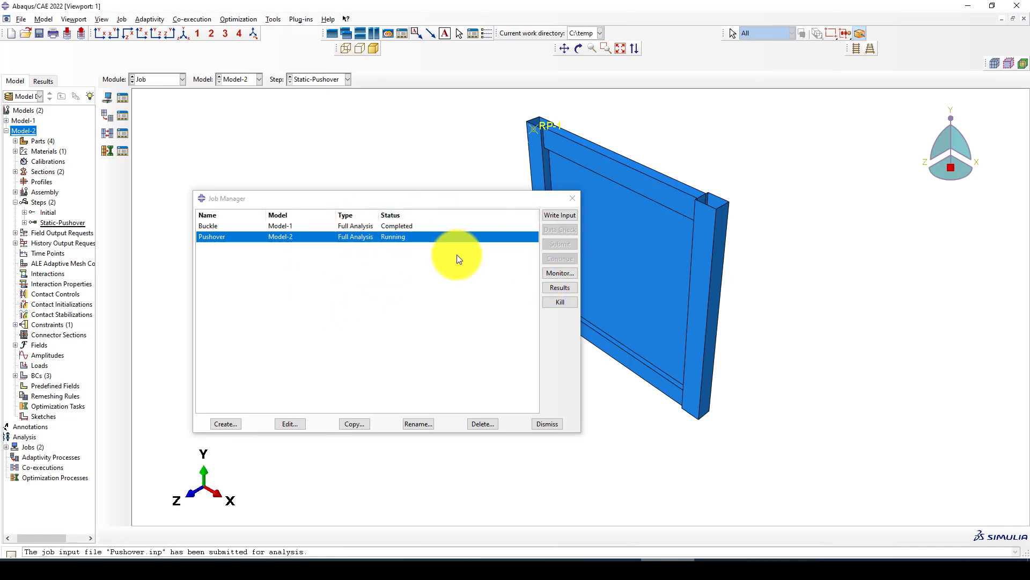
left_click(553, 273)
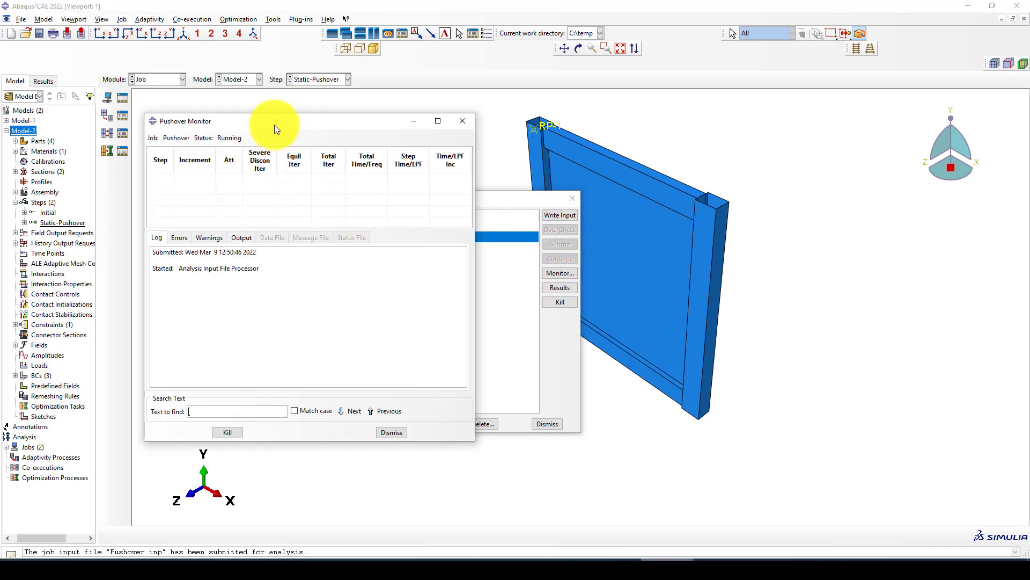
left_click_drag(274, 124, 268, 118)
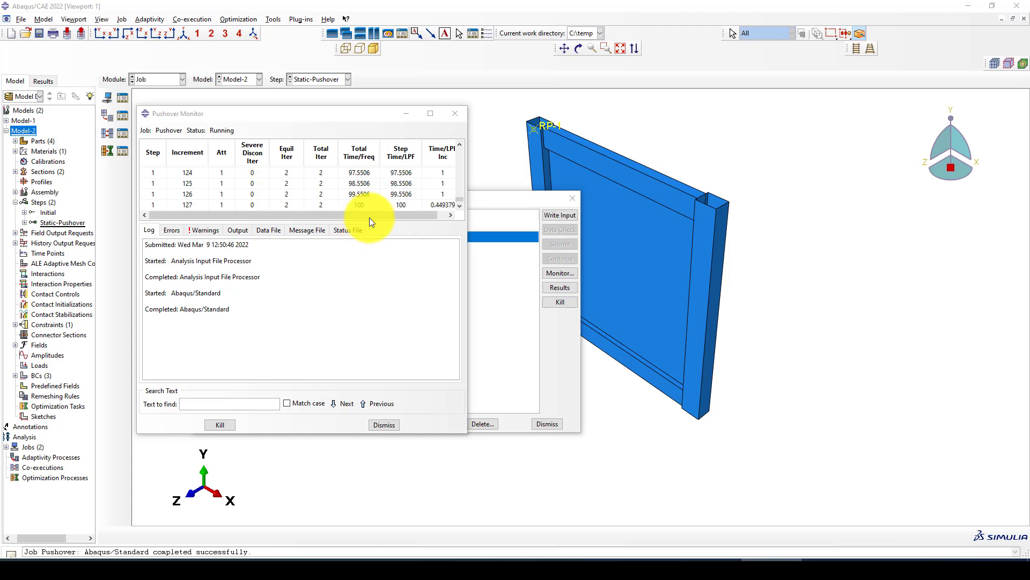
left_click(455, 114)
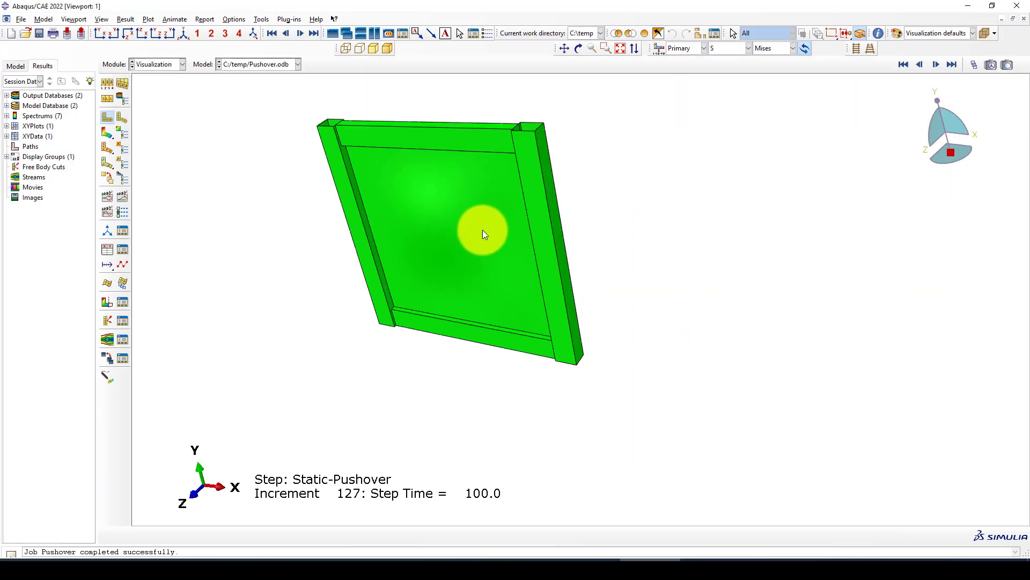
Plot the Mises stress contours on the deformed wall from the Pushover results in an isometric view.
left_click(110, 141)
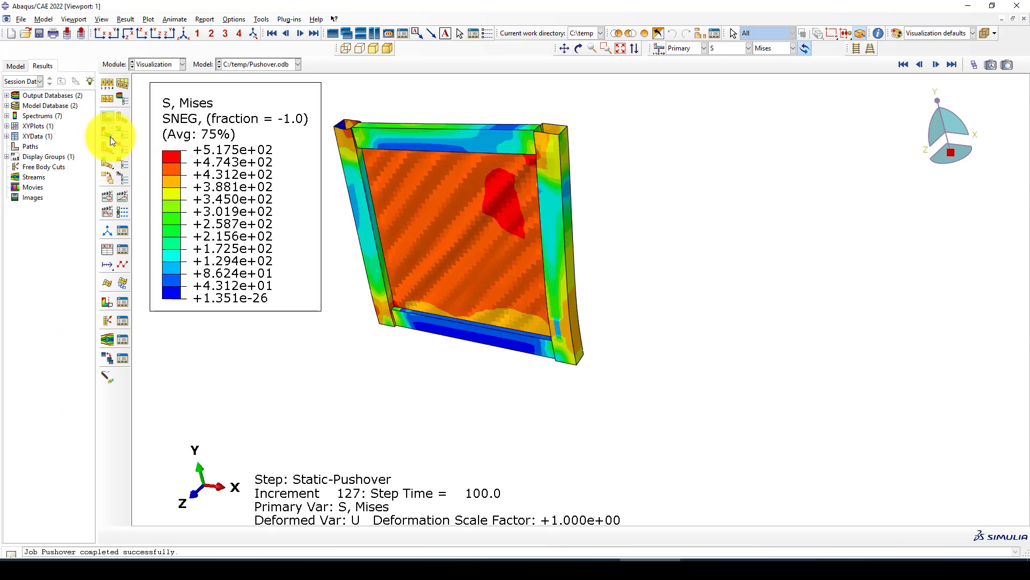
left_click(186, 34)
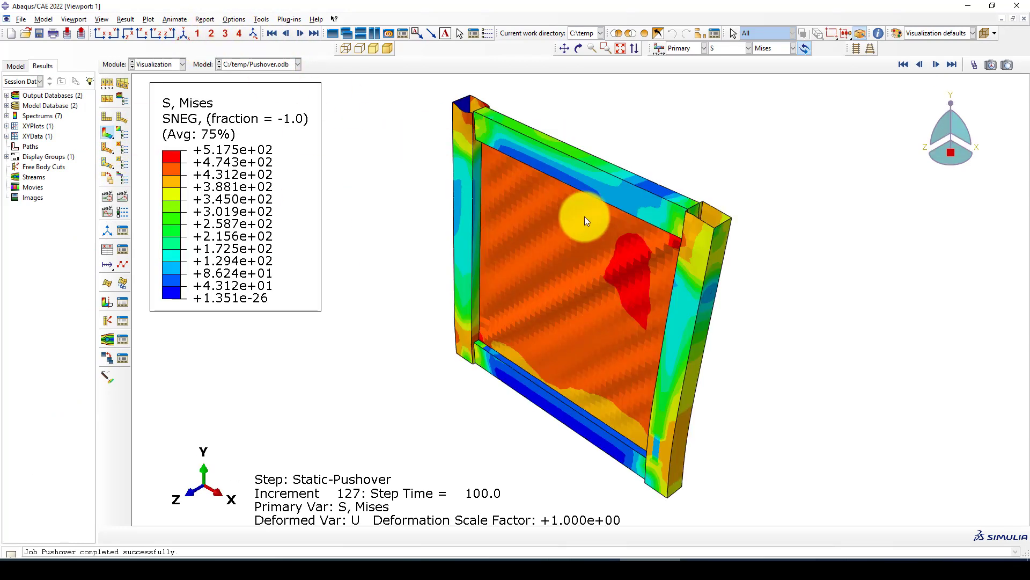
scroll(559, 175, "down", 4)
scroll(583, 243, "up", 5)
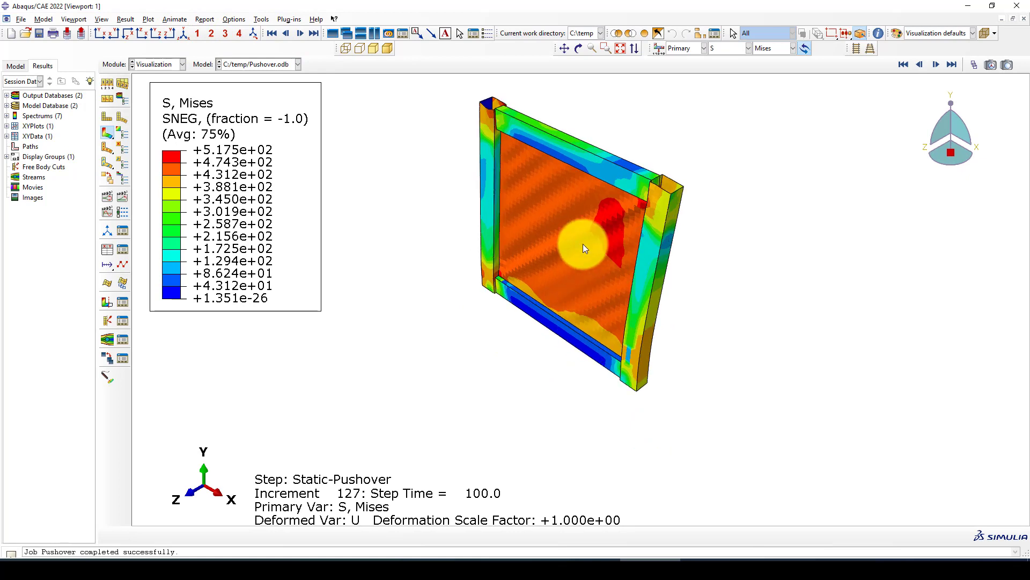
left_click_drag(602, 299, 559, 298)
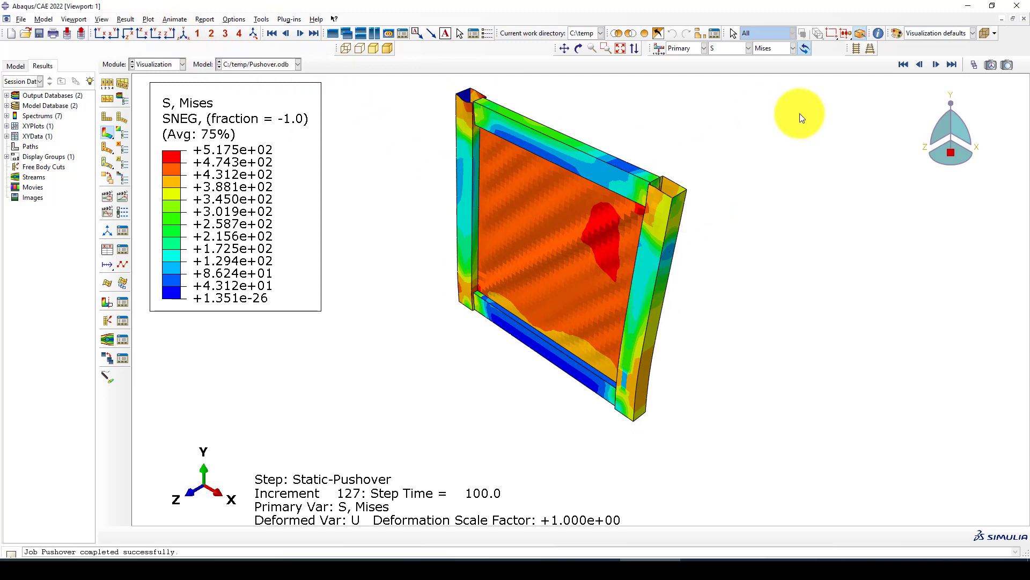
Examine the Mises stress distribution across the infill plate, column bases and upper beam-column joints from the front and at an angle.
left_click(101, 34)
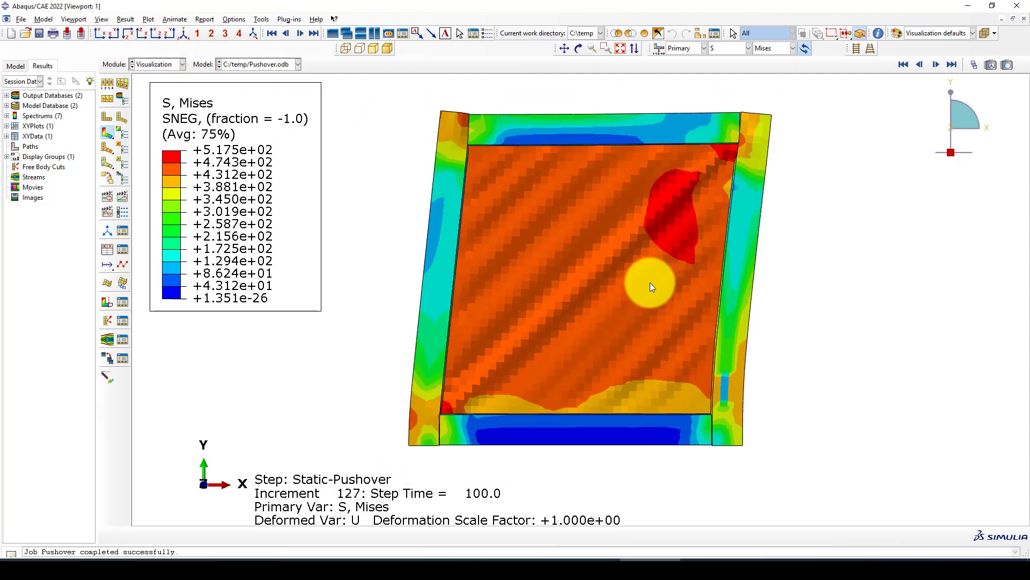
scroll(443, 405, "up", 2)
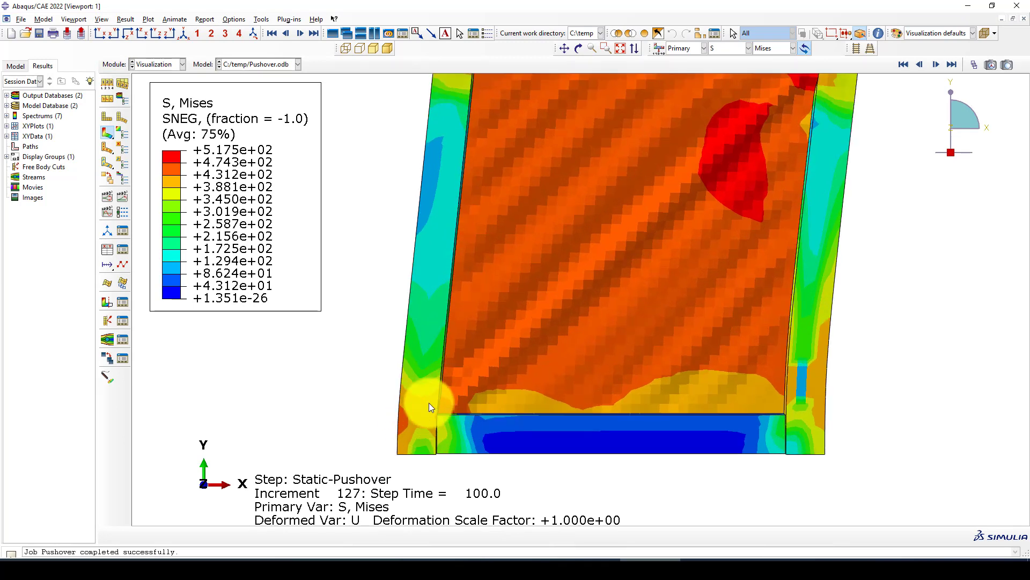
scroll(432, 409, "down", 1)
scroll(445, 397, "down", 1)
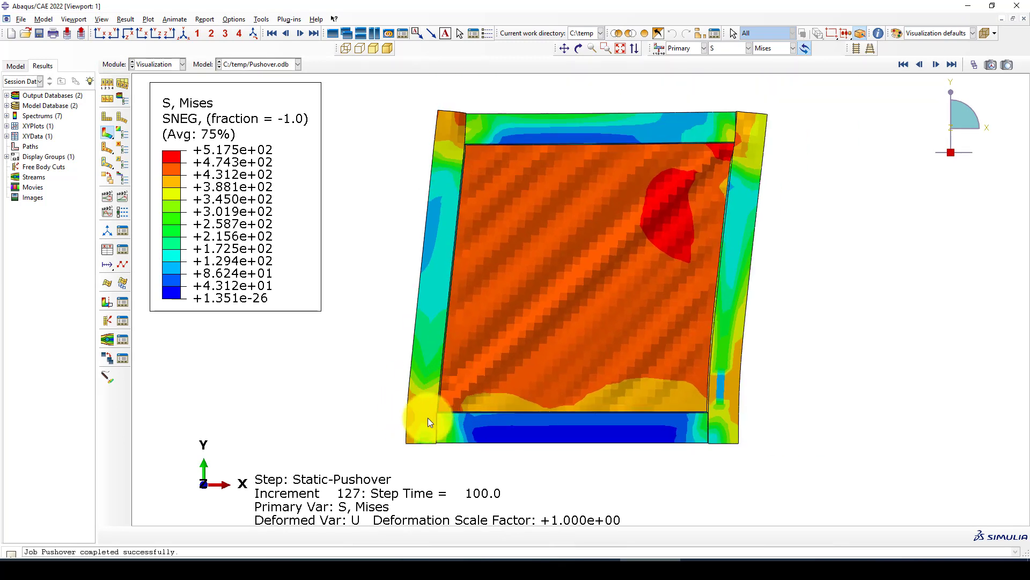
scroll(435, 409, "up", 1)
scroll(436, 404, "down", 1)
scroll(442, 147, "up", 3)
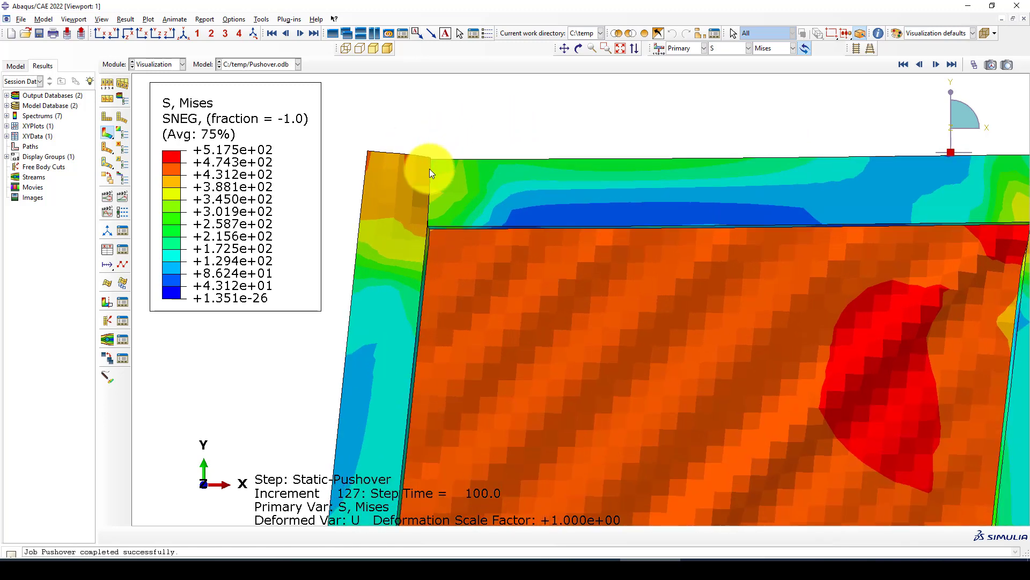
scroll(430, 169, "up", 1)
scroll(570, 181, "down", 5)
left_click_drag(642, 210, 532, 284, "ctrl+alt")
scroll(467, 183, "up", 5)
left_click_drag(559, 183, 482, 278, "ctrl+alt")
scroll(483, 268, "down", 4)
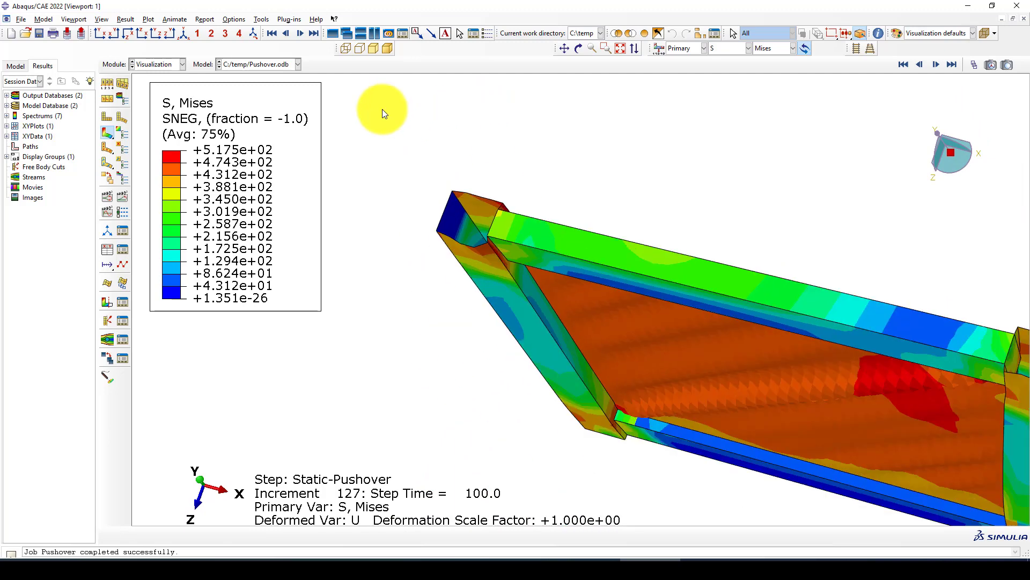
left_click(101, 35)
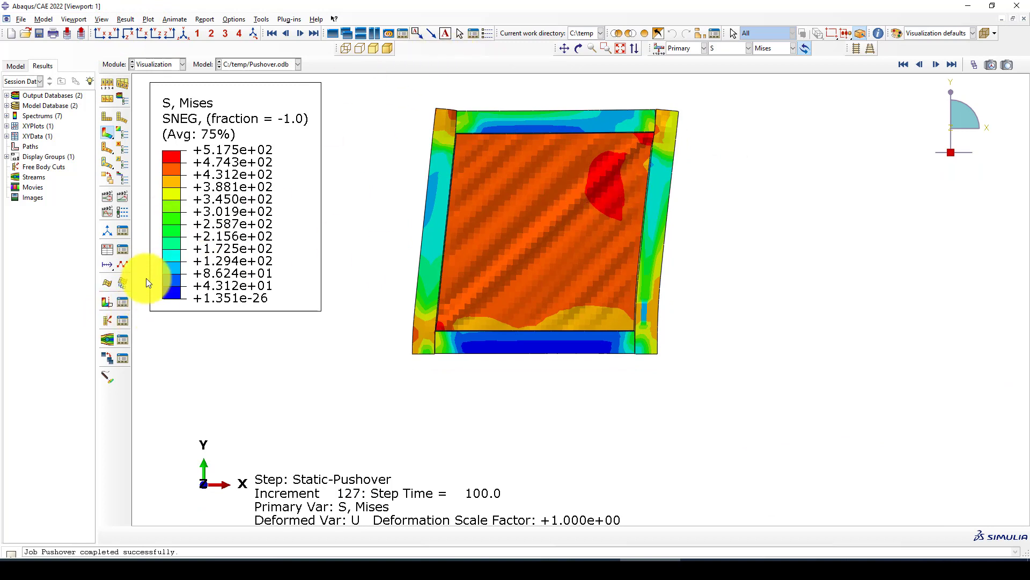
Delete the old Pushover Curve entry from the session's XY data.
left_click(121, 252)
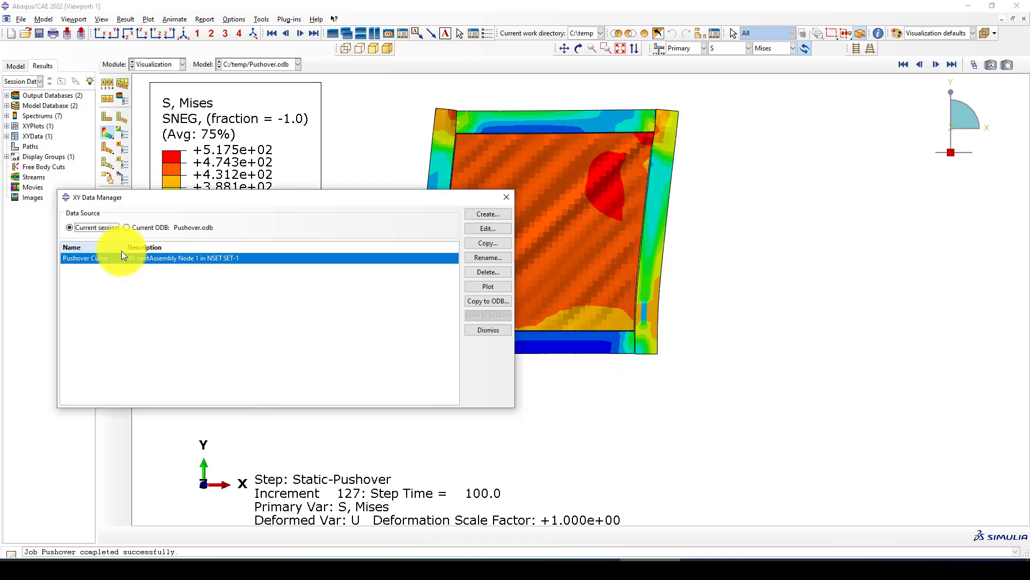
left_click(486, 214)
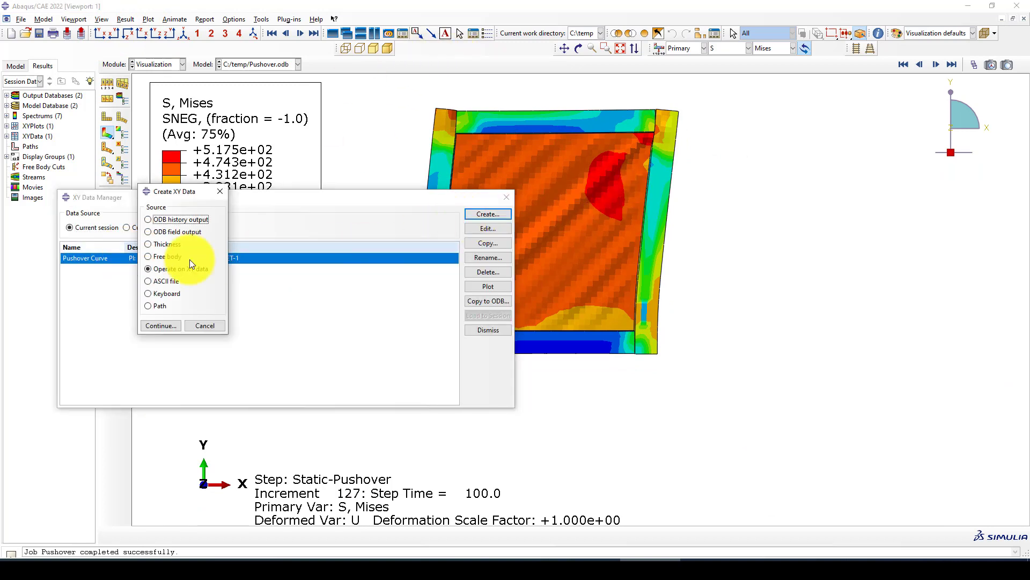
left_click(225, 191)
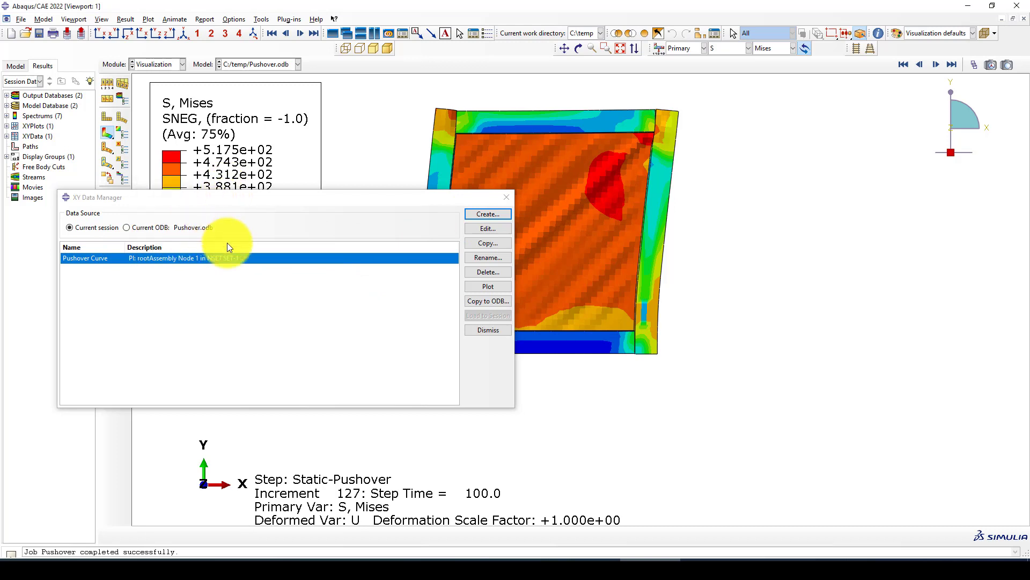
left_click(482, 275)
left_click(485, 294)
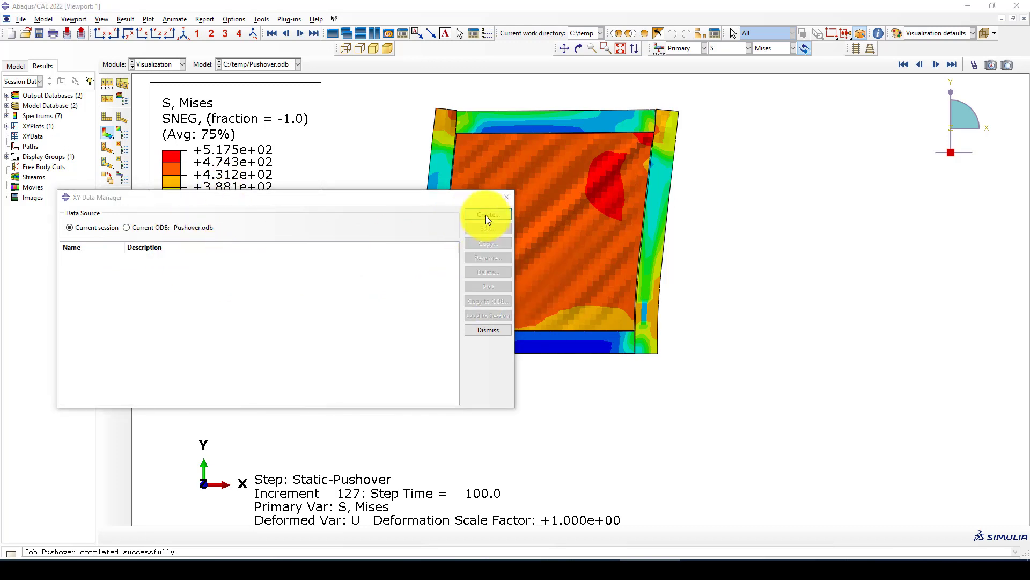
Save the RF1 reaction force and U1 displacement history outputs of node set DIS as XY data, using the as is operation.
left_click(486, 215)
left_click(161, 325)
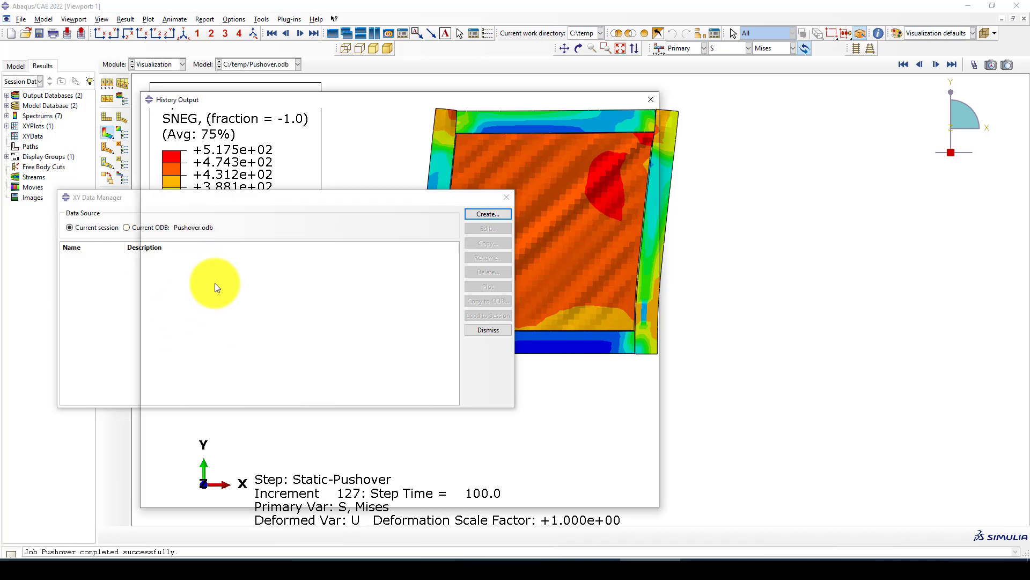
left_click_drag(204, 161, 211, 170)
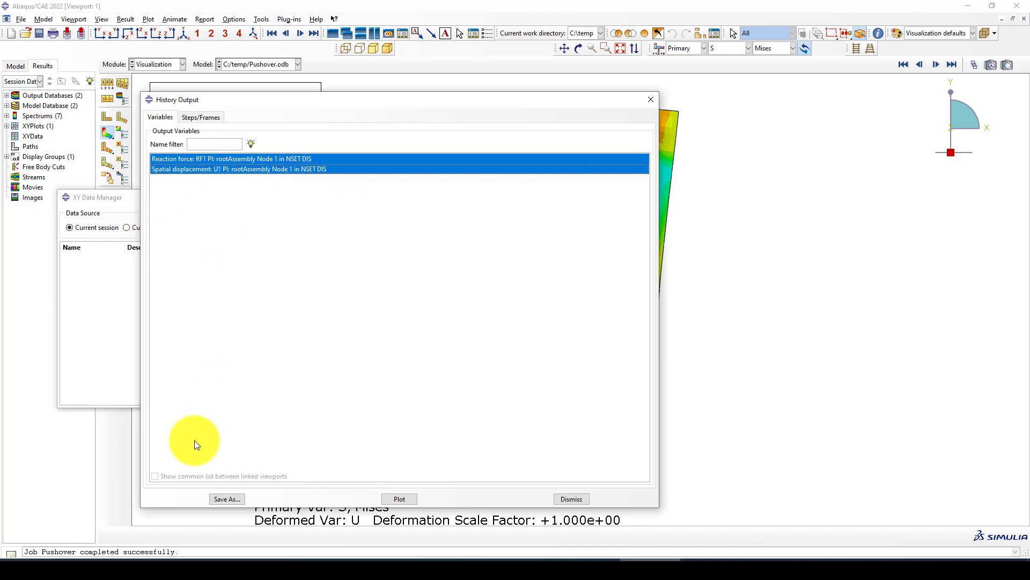
left_click(228, 499)
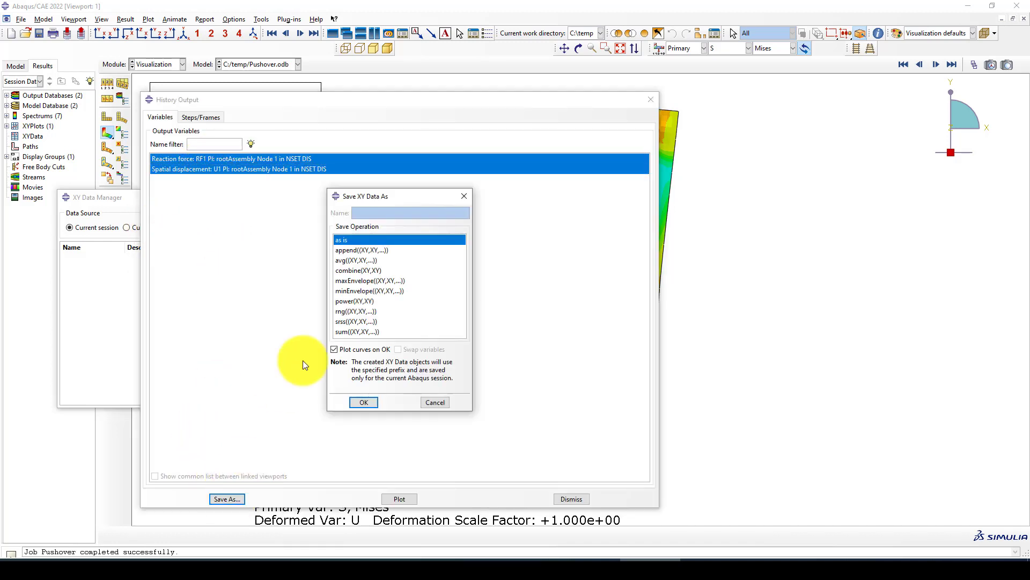
left_click(367, 400)
left_click(649, 99)
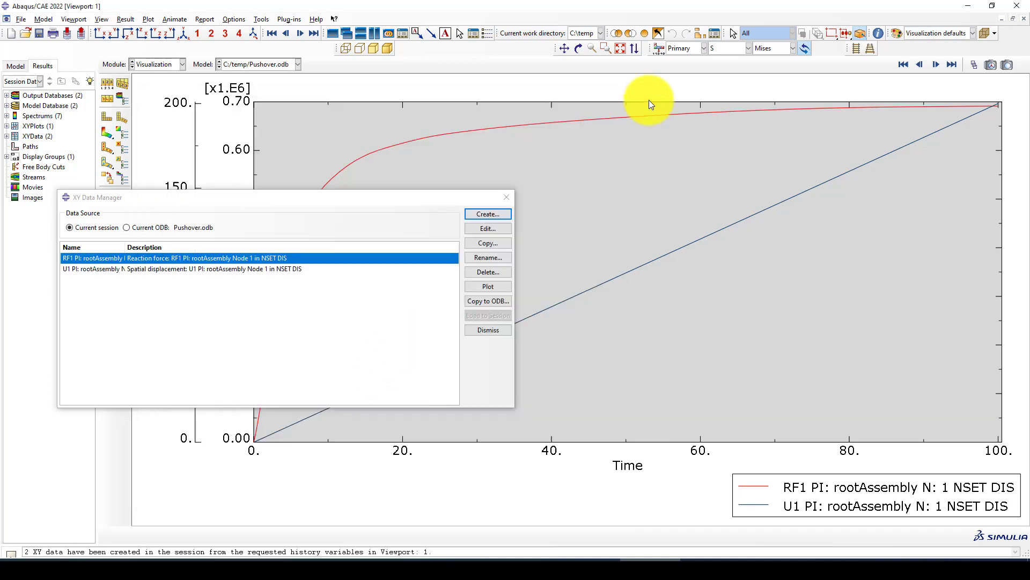
Combine the U1 displacement data with the RF1 reaction force data and save the result as Pushover-Curve.
left_click(499, 214)
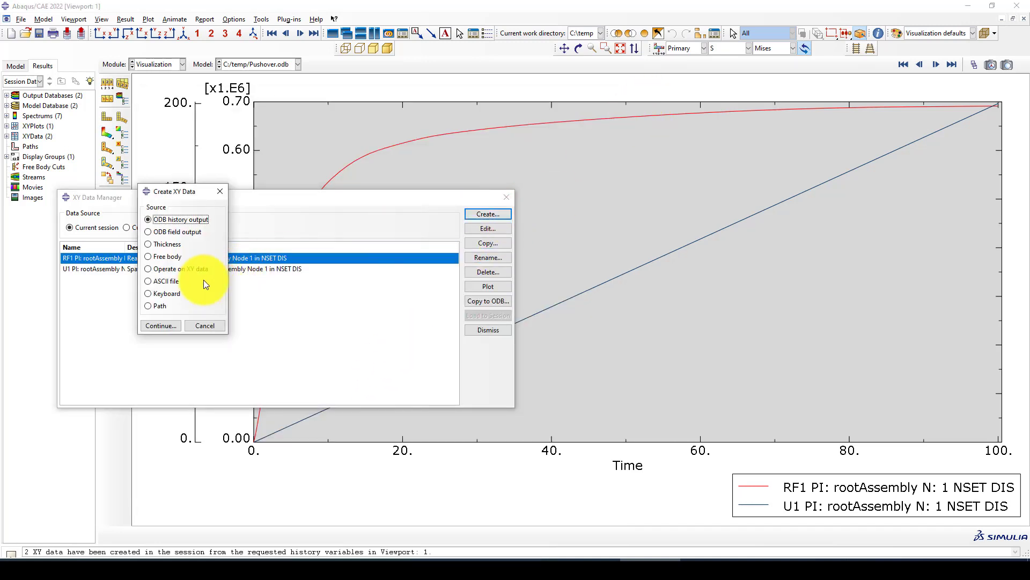
left_click(178, 268)
scroll(584, 337, "down", 3)
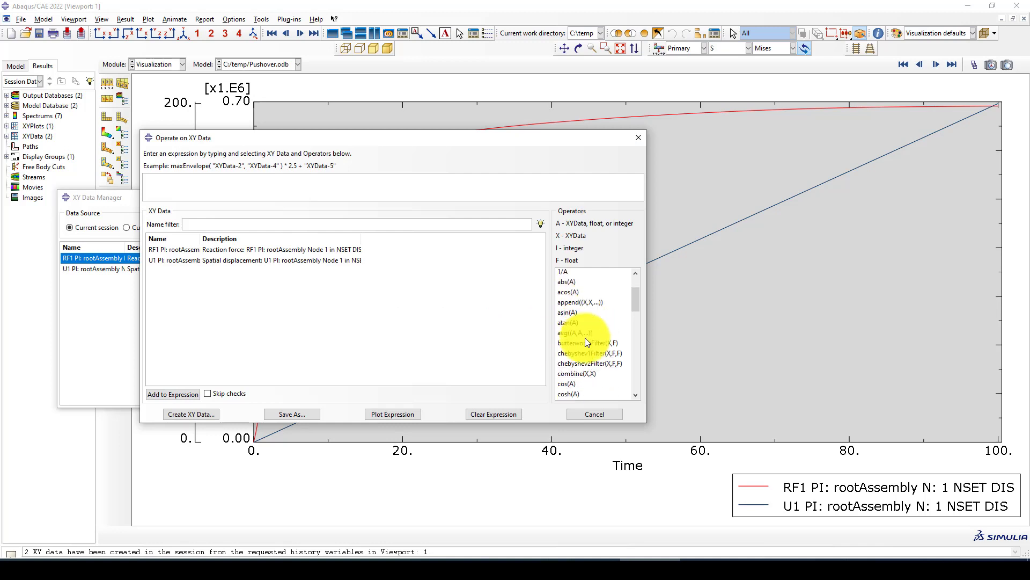
left_click(588, 334)
left_click(306, 259)
double_click(306, 259)
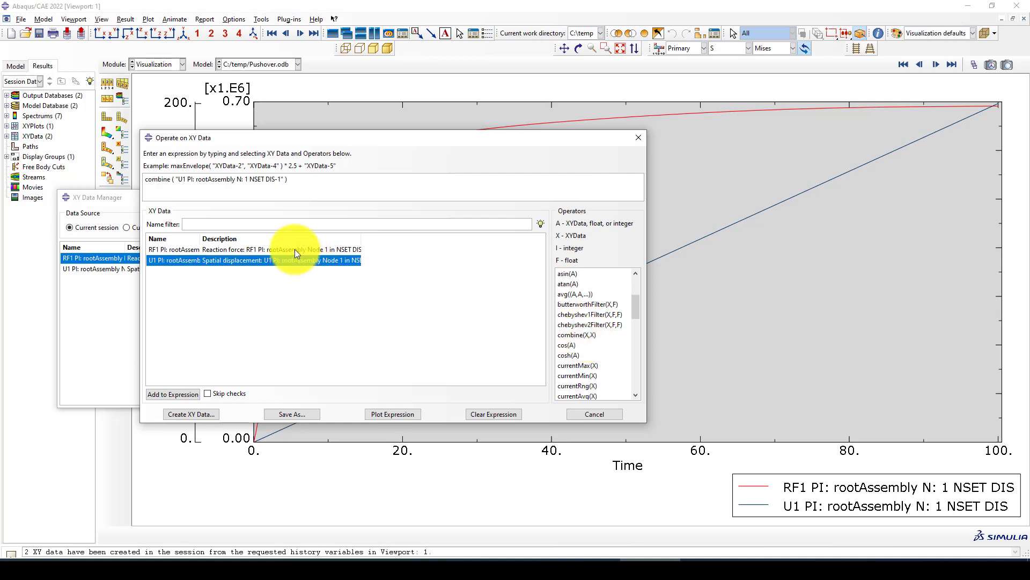
double_click(295, 249)
left_click(314, 414)
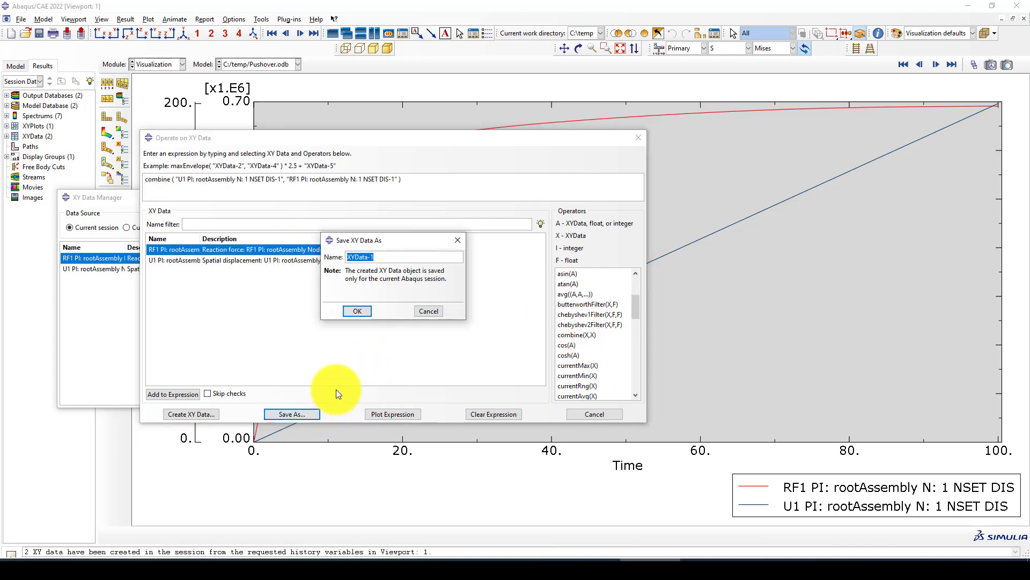
type("Pushover-Curve")
left_click(359, 310)
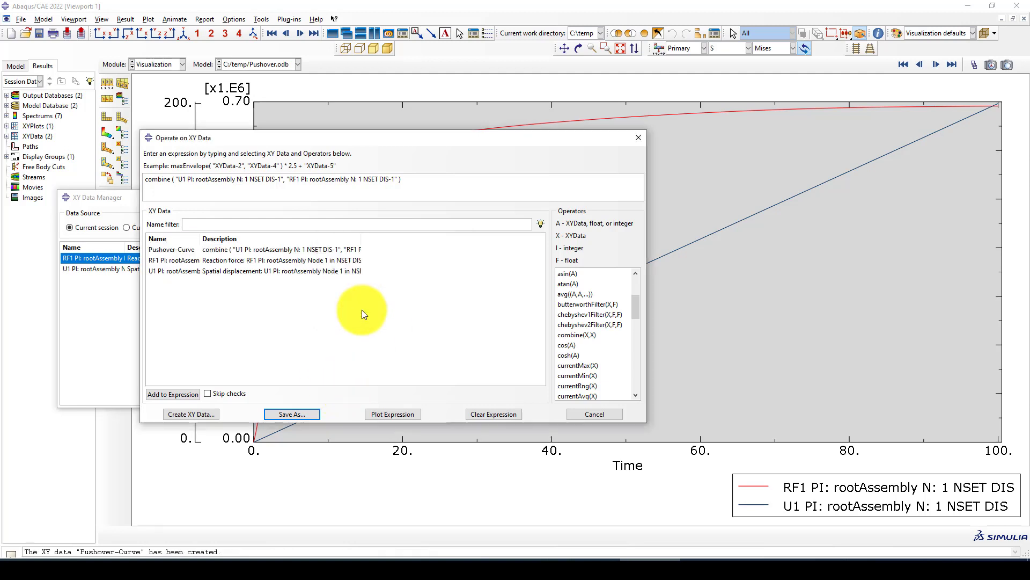
Plot Pushover-Curve and delete the source RF1, U1 and _temp_1 entries from the session's XY data.
left_click(593, 412)
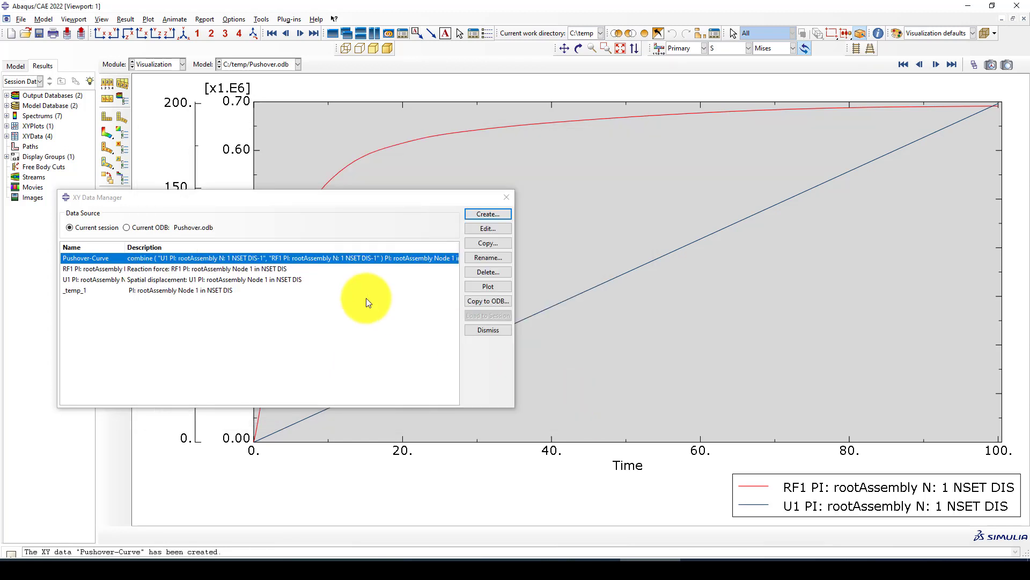
left_click(488, 286)
left_click_drag(199, 270, 201, 291)
left_click(471, 273)
left_click(485, 297)
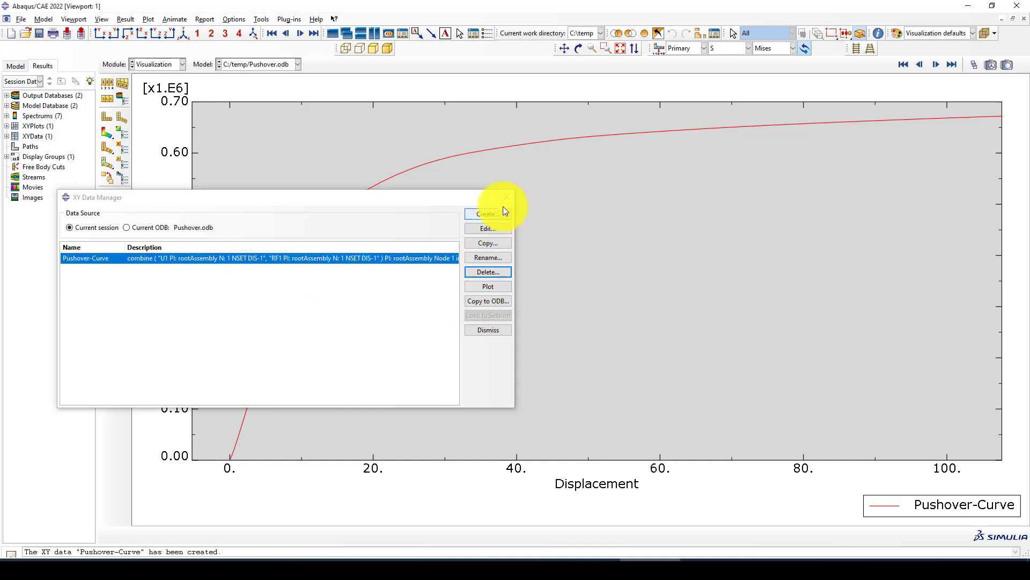
left_click(506, 197)
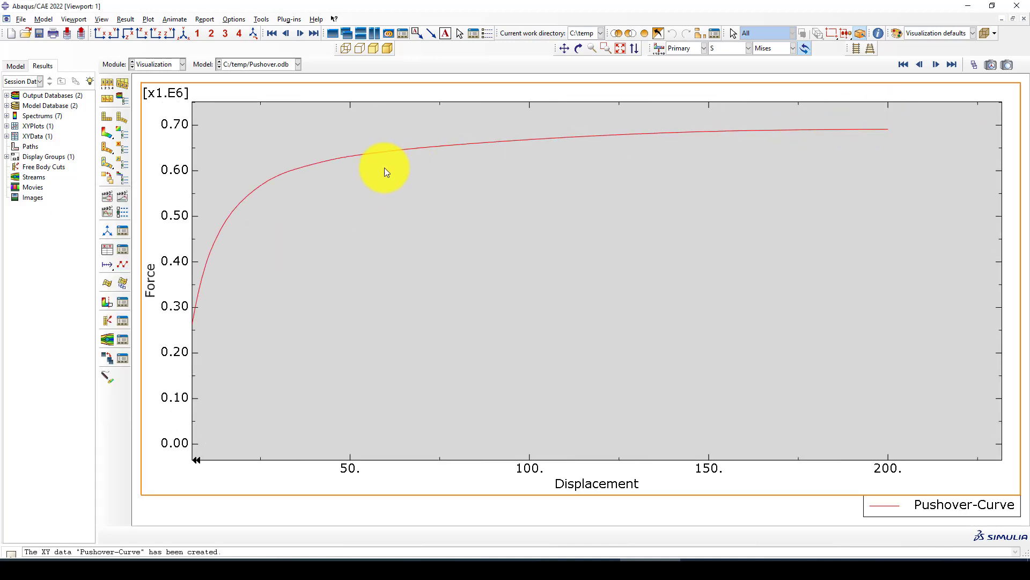
left_click(621, 48)
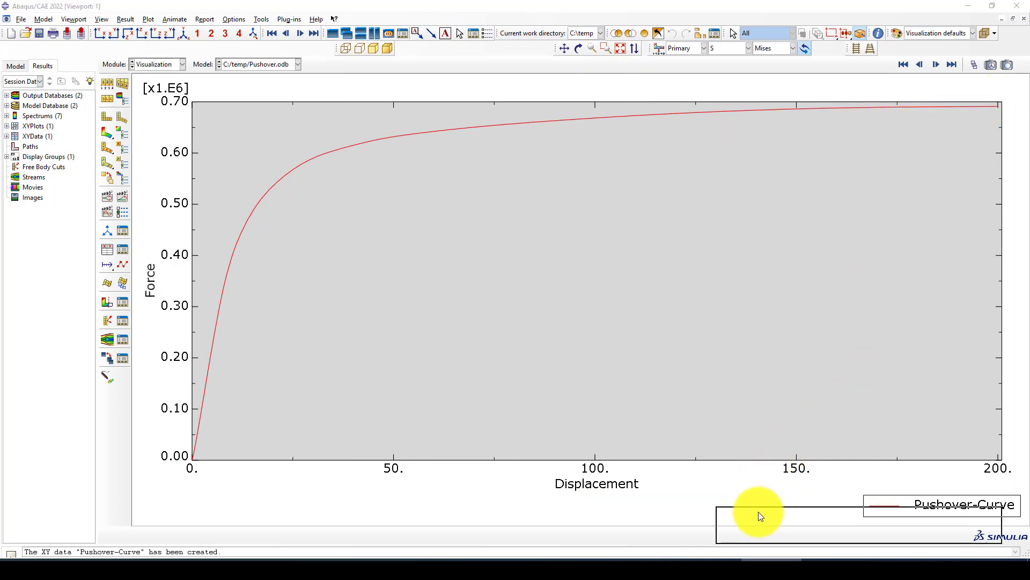
Examine the tabulated displacement and force values of Pushover-Curve, focusing on the forces in the final rows.
left_click(123, 249)
left_click(488, 229)
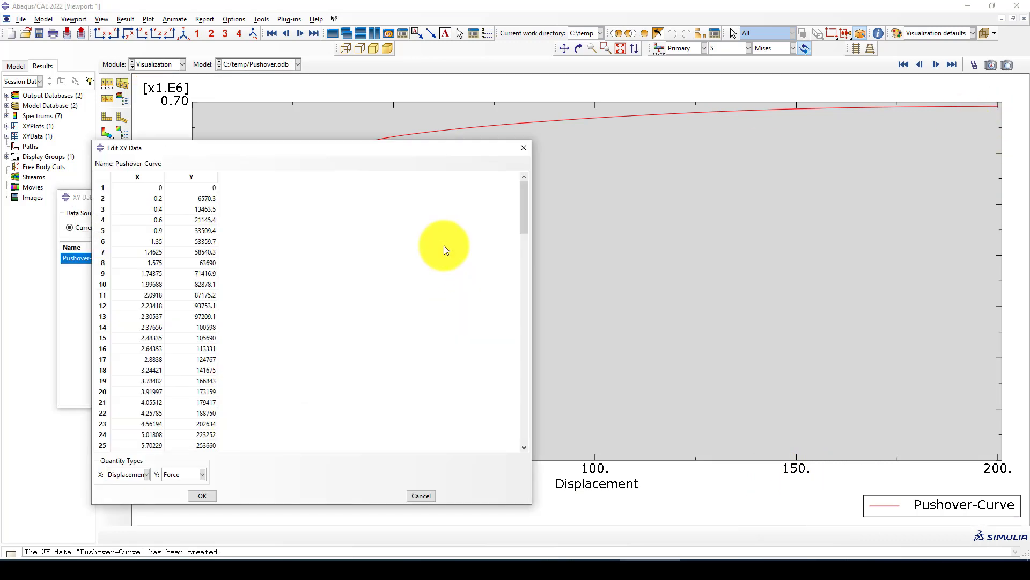
left_click_drag(520, 211, 499, 450)
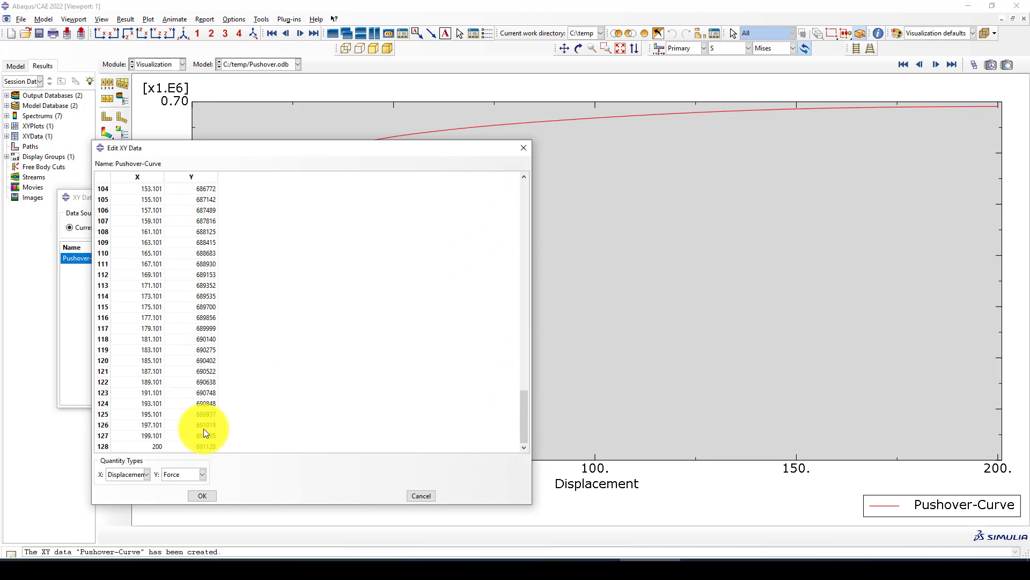
left_click_drag(213, 425, 214, 447)
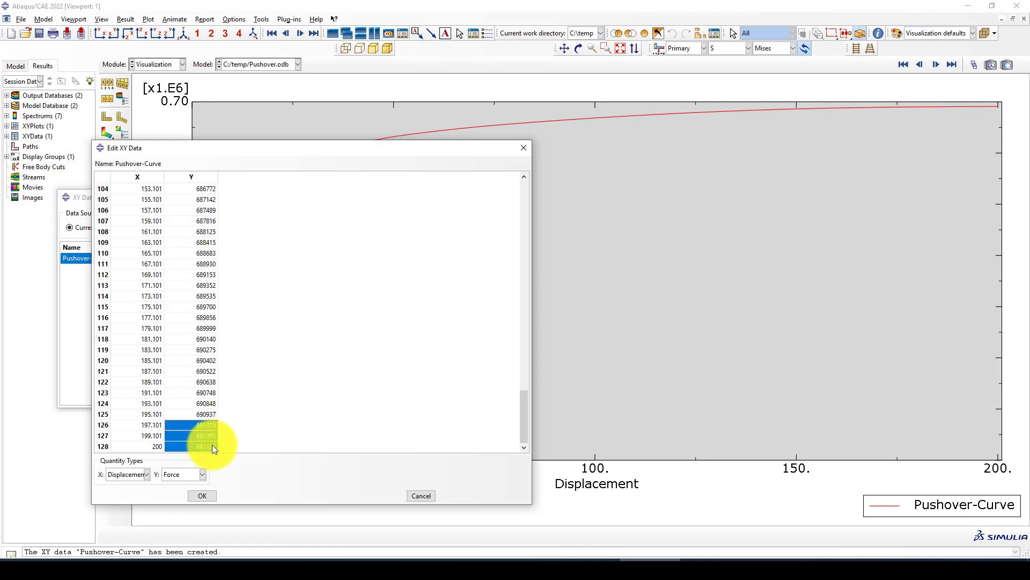
left_click_drag(211, 400, 208, 442)
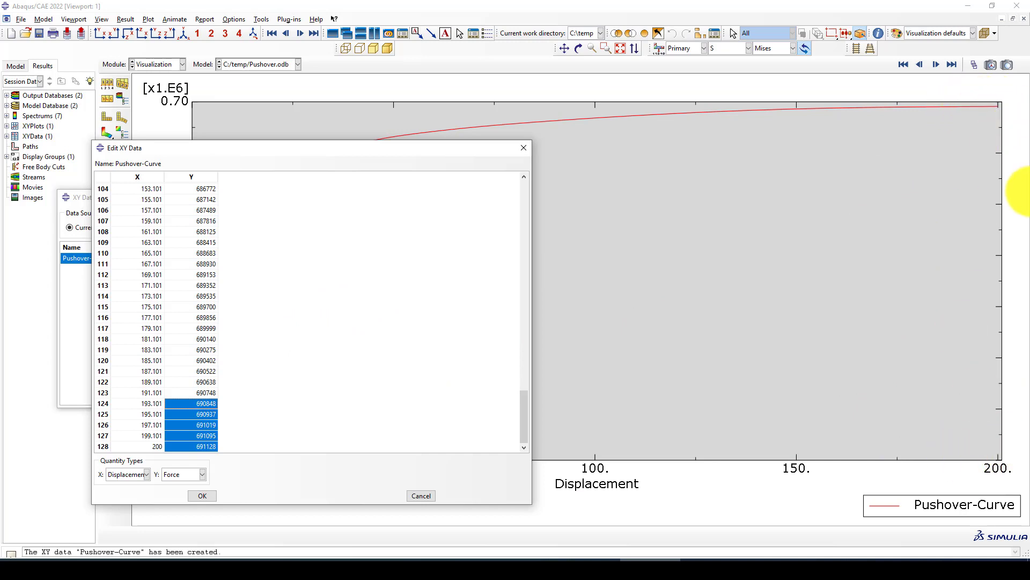
left_click(524, 148)
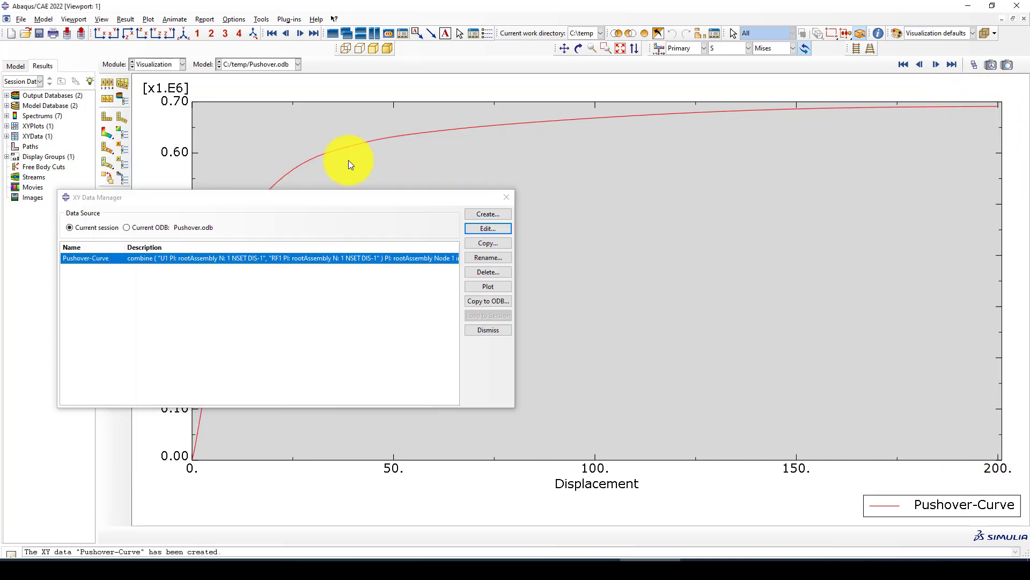
Display the Mises stress contours on the deformed shear wall in place of the pushover plot.
left_click(108, 133)
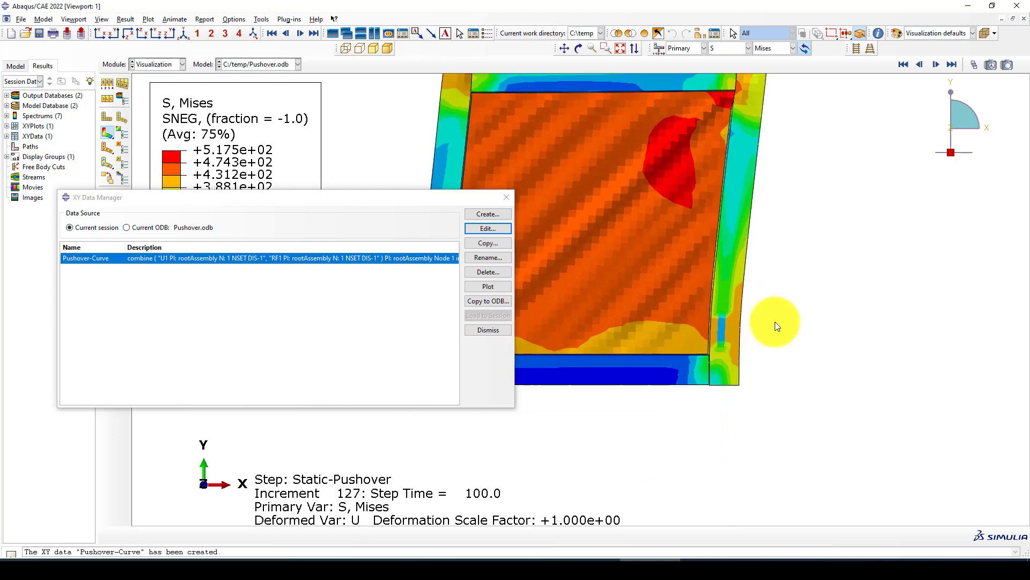
left_click(504, 199)
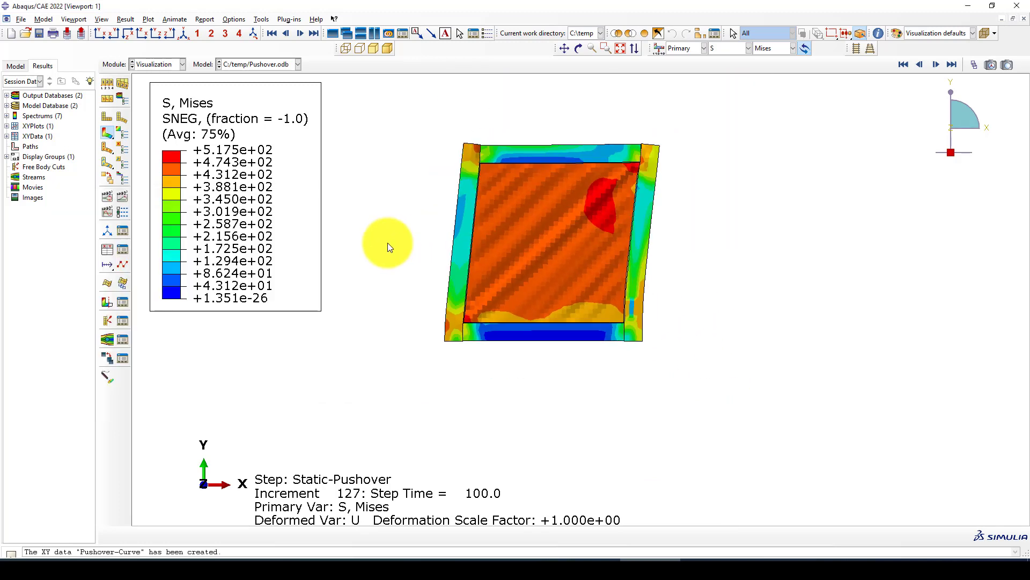
scroll(539, 233, "up", 3)
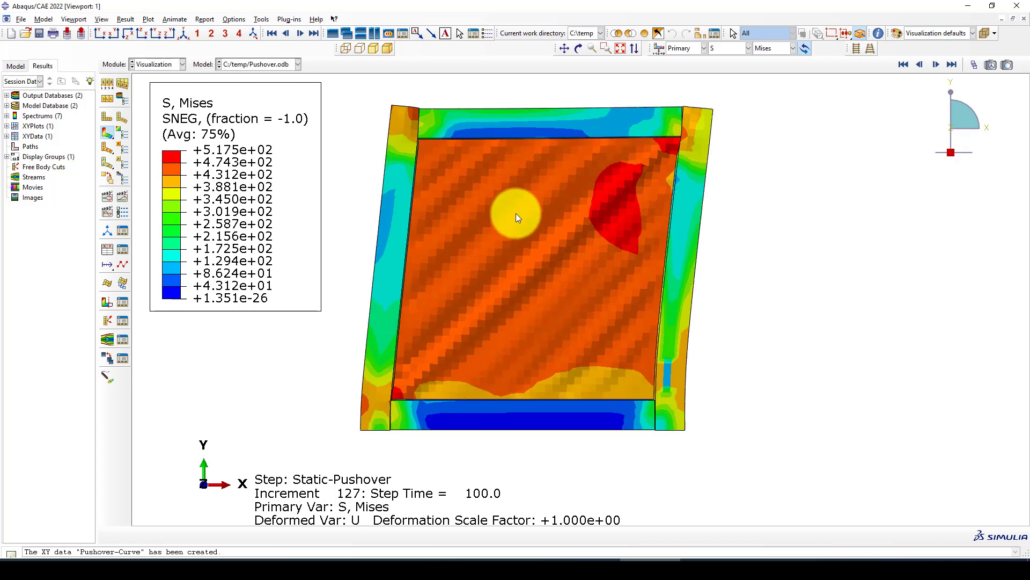